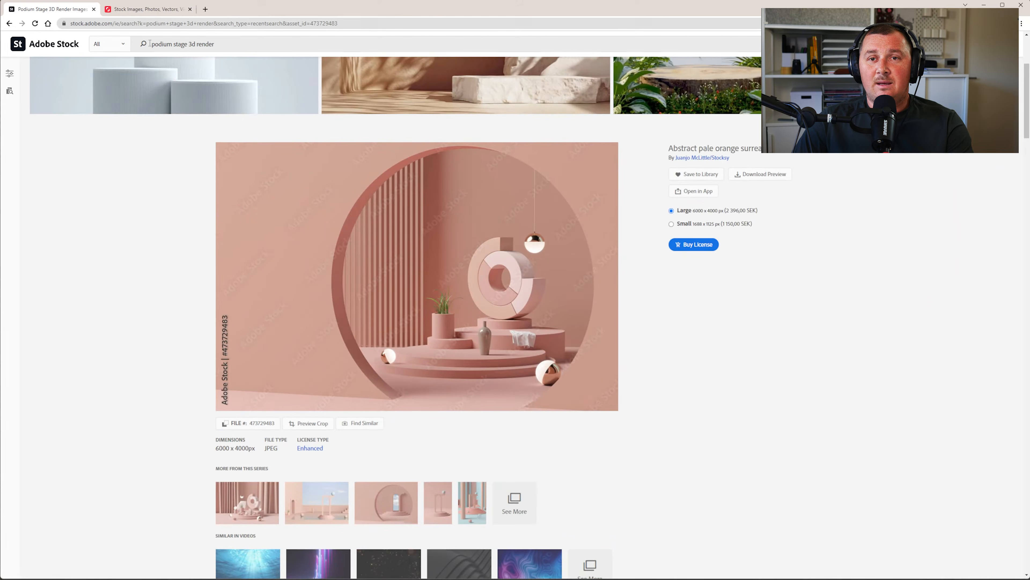
Select the 'podium stage 3d render' search phrase in Adobe Stock and move to Shutterstock
{"action": "left_click", "coordinate": [174, 44]}
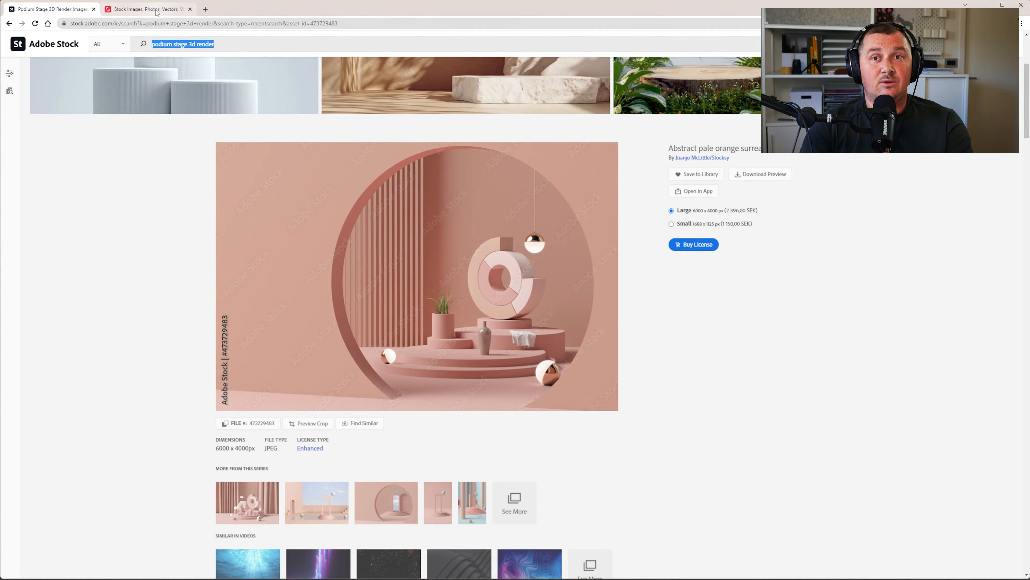
{"action": "left_click", "coordinate": [146, 8]}
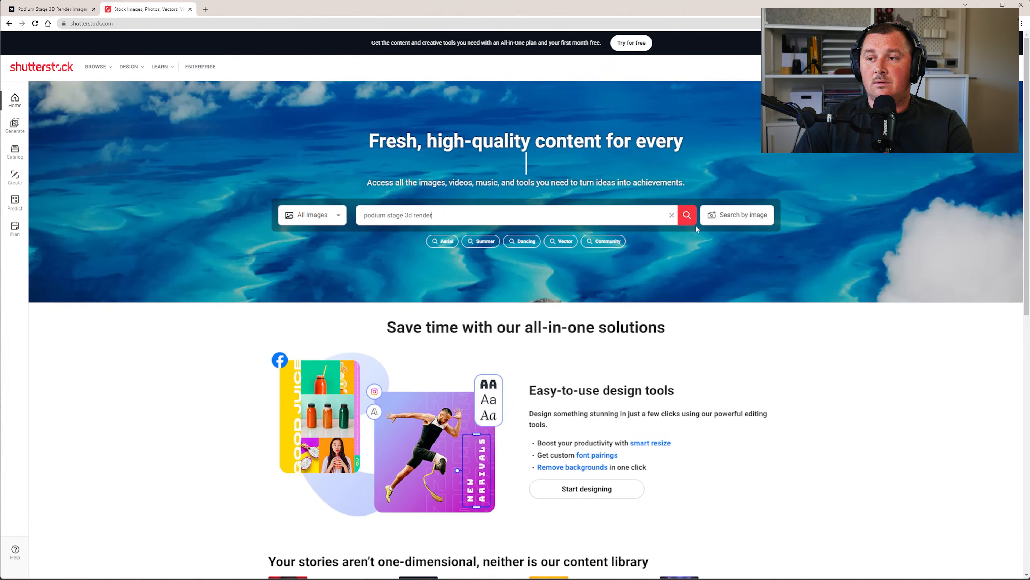
Run the 'podium stage 3d render' search on Shutterstock and open the wooden podium result
{"action": "key", "text": "Return"}
{"action": "scroll", "coordinate": [580, 247], "scroll_direction": "down", "scroll_amount": 3}
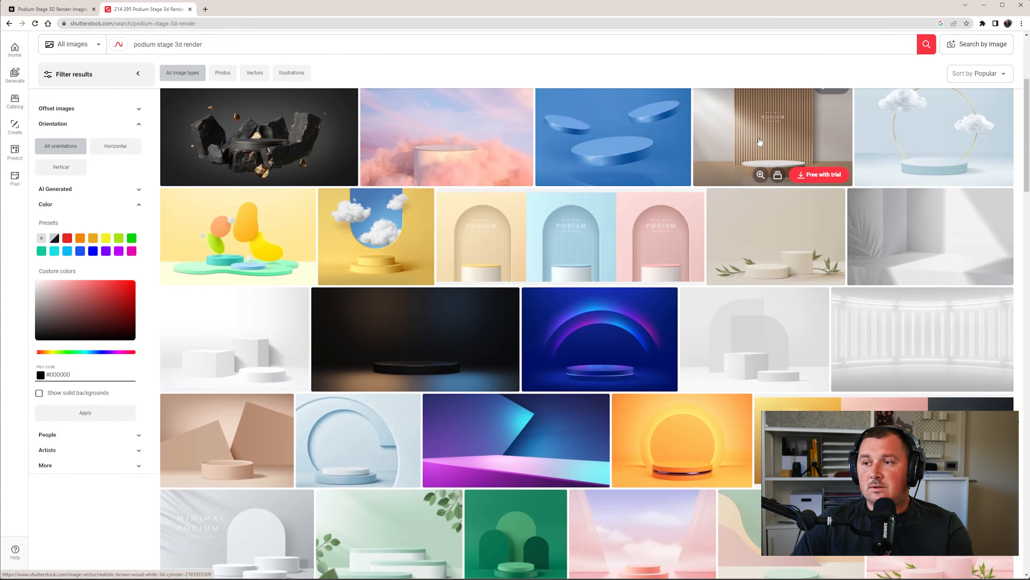
{"action": "left_click", "coordinate": [771, 138]}
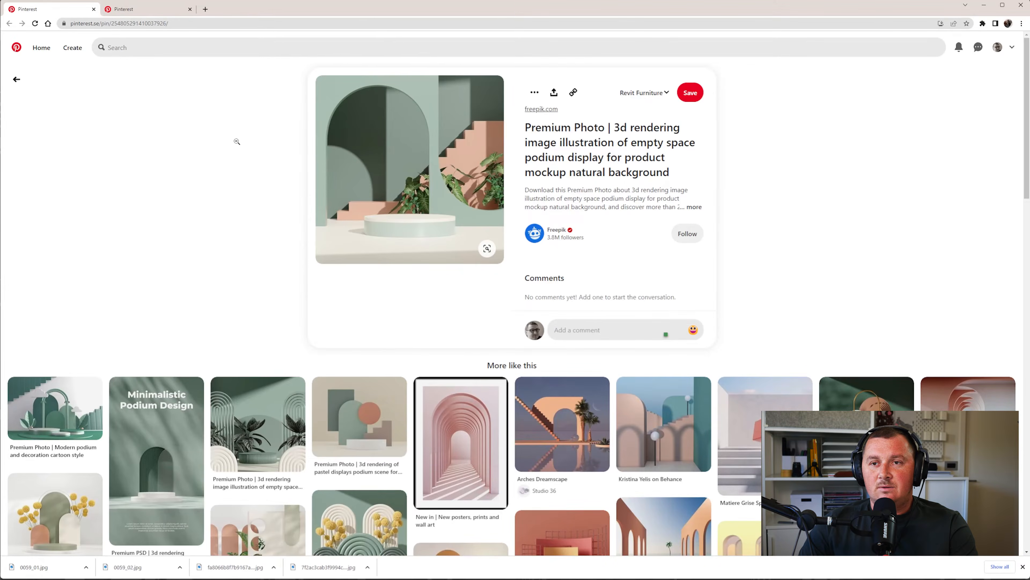
Capture the Pinterest pin and annotate it with a red 1, a red 2 and a plant-spot mark
{"action": "key", "text": "Print"}
{"action": "left_click_drag", "start_coordinate": [308, 65], "coordinate": [510, 273]}
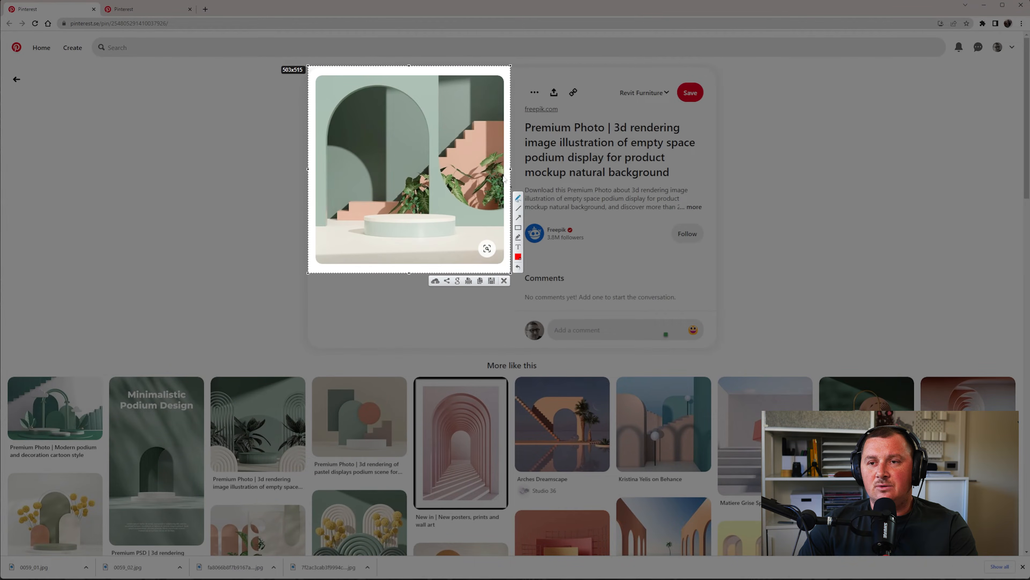
{"action": "left_click_drag", "start_coordinate": [451, 104], "coordinate": [459, 122]}
{"action": "left_click_drag", "start_coordinate": [407, 86], "coordinate": [423, 99]}
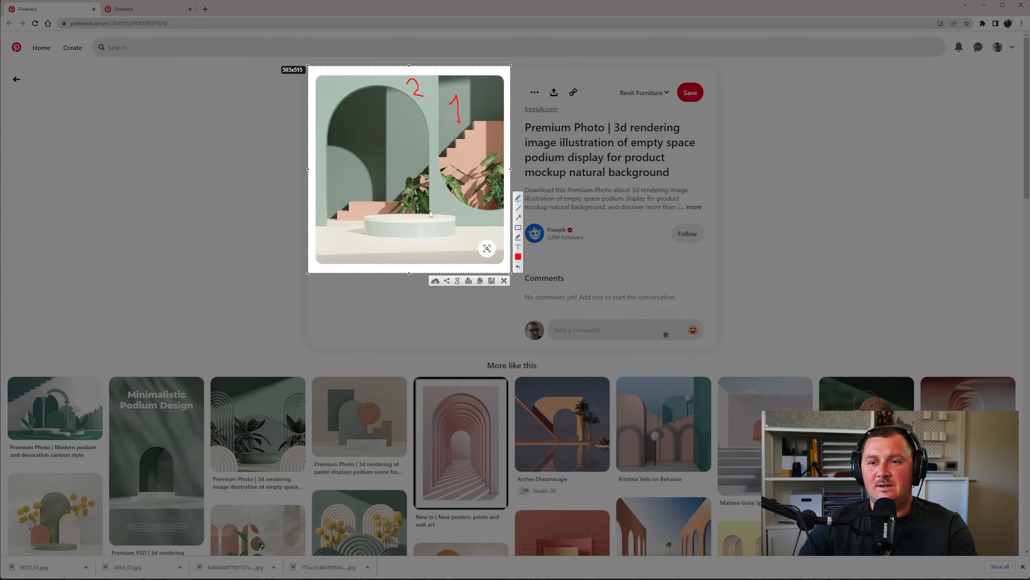
{"action": "left_click_drag", "start_coordinate": [422, 189], "coordinate": [426, 190]}
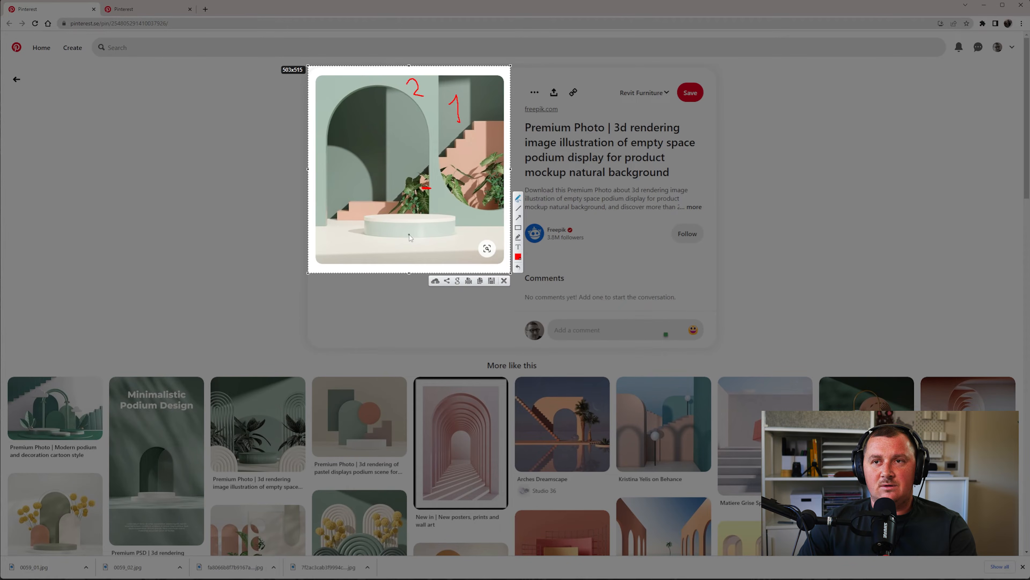
Close the annotated capture and centre Revit's L1 floor plan
{"action": "key", "text": "Escape"}
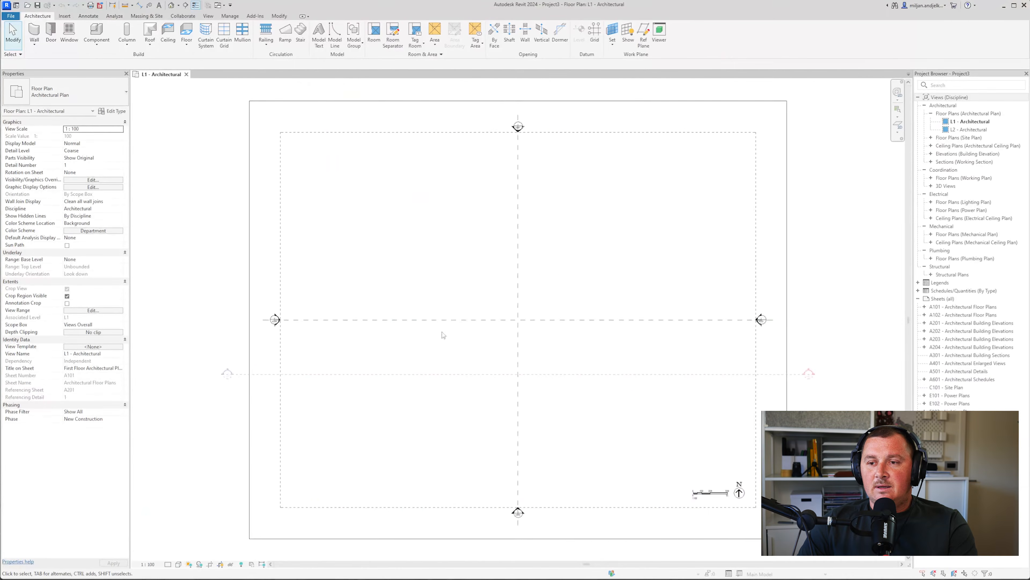
{"action": "middle_click_drag", "start_coordinate": [442, 332], "coordinate": [363, 337]}
{"action": "scroll", "coordinate": [142, 104], "scroll_direction": "up", "scroll_amount": 1}
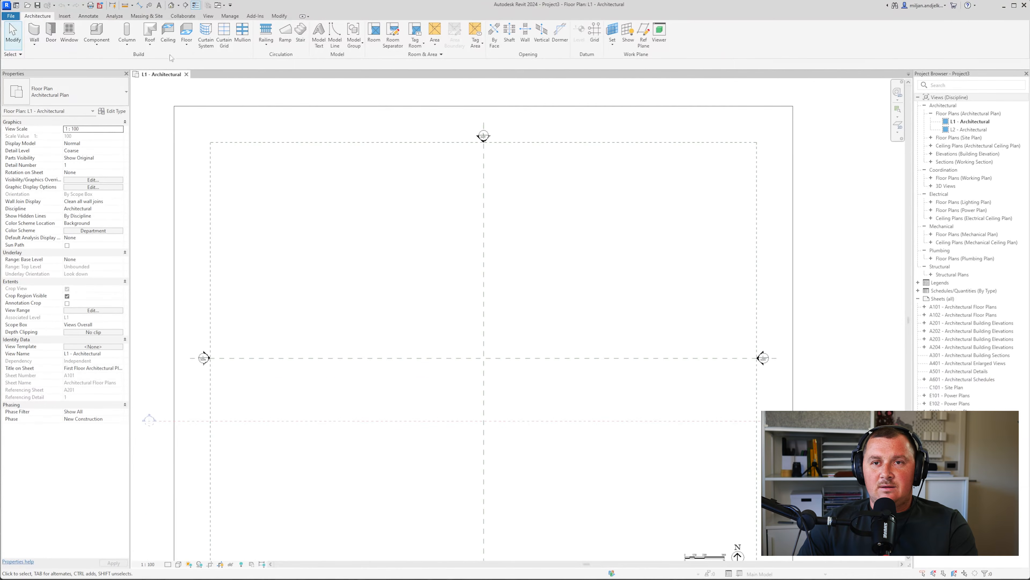
Sketch a rectangular architectural floor boundary on L1 starting at the grid intersection
{"action": "left_click", "coordinate": [185, 44]}
{"action": "left_click", "coordinate": [193, 59]}
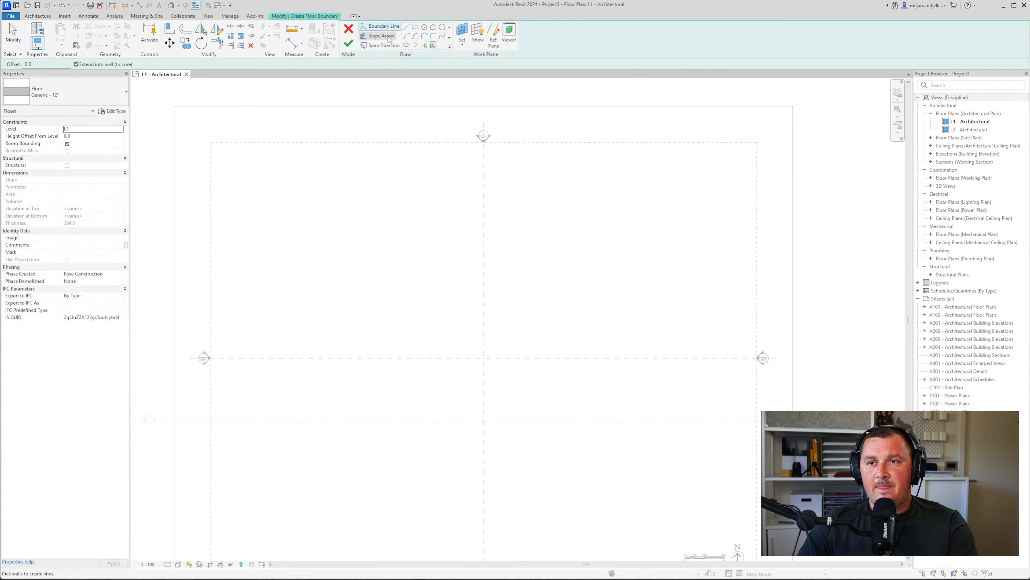
{"action": "left_click", "coordinate": [416, 27]}
{"action": "scroll", "coordinate": [574, 316], "scroll_direction": "up", "scroll_amount": 1}
{"action": "scroll", "coordinate": [573, 315], "scroll_direction": "up", "scroll_amount": 2}
{"action": "middle_click_drag", "start_coordinate": [465, 382], "coordinate": [416, 366]}
{"action": "scroll", "coordinate": [415, 366], "scroll_direction": "down", "scroll_amount": 2}
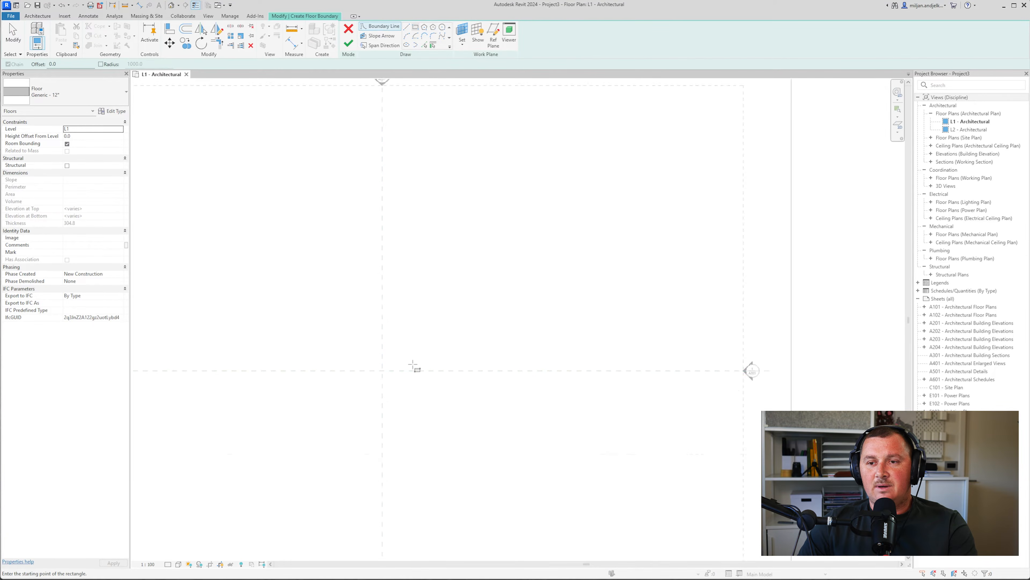
{"action": "left_click", "coordinate": [386, 369]}
{"action": "left_click", "coordinate": [558, 249]}
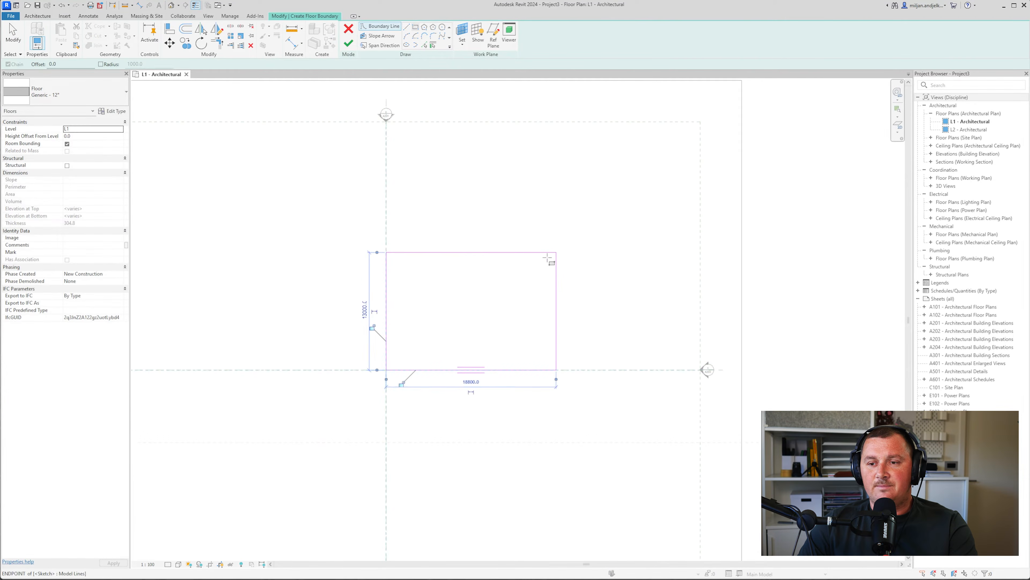
{"action": "scroll", "coordinate": [556, 251], "scroll_direction": "up", "scroll_amount": 2}
{"action": "scroll", "coordinate": [554, 260], "scroll_direction": "down", "scroll_amount": 1}
{"action": "key", "text": "Escape"}
{"action": "key", "text": "Escape"}
Resize the boundary rectangle to 15000 wide by 10000 high
{"action": "left_click", "coordinate": [559, 324]}
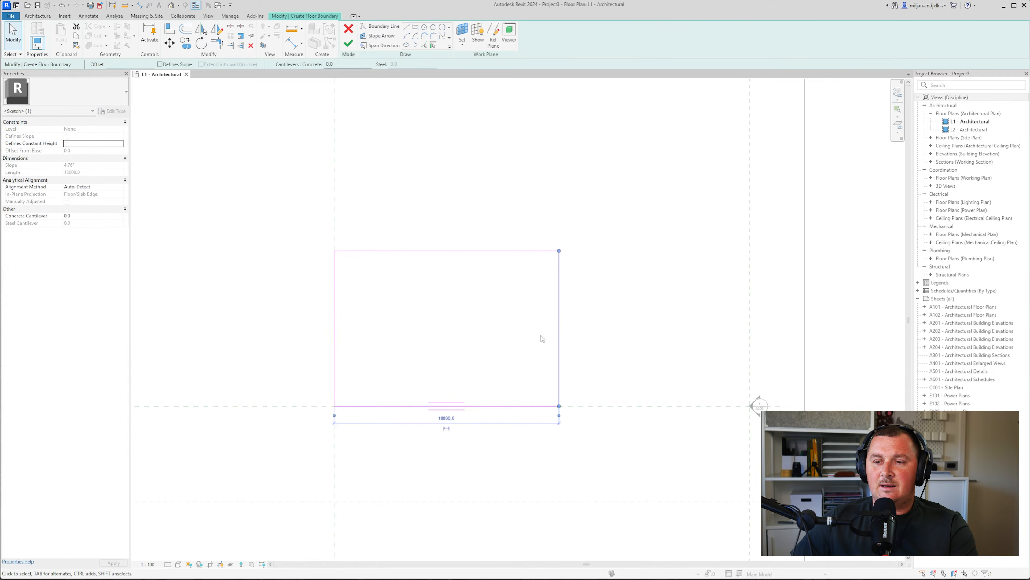
{"action": "left_click", "coordinate": [446, 418]}
{"action": "type", "text": "15000"}
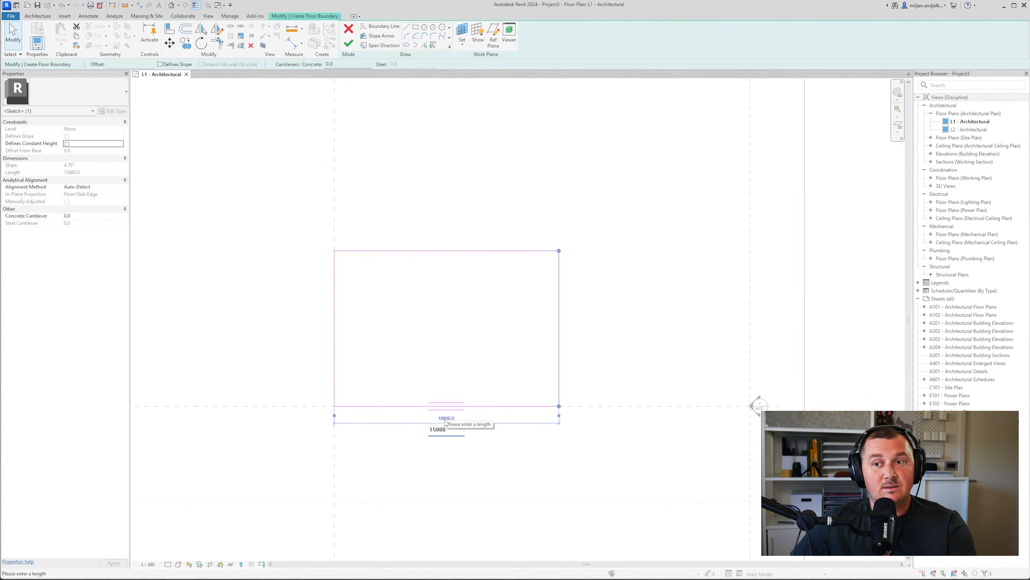
{"action": "key", "text": "Return"}
{"action": "left_click", "coordinate": [448, 251]}
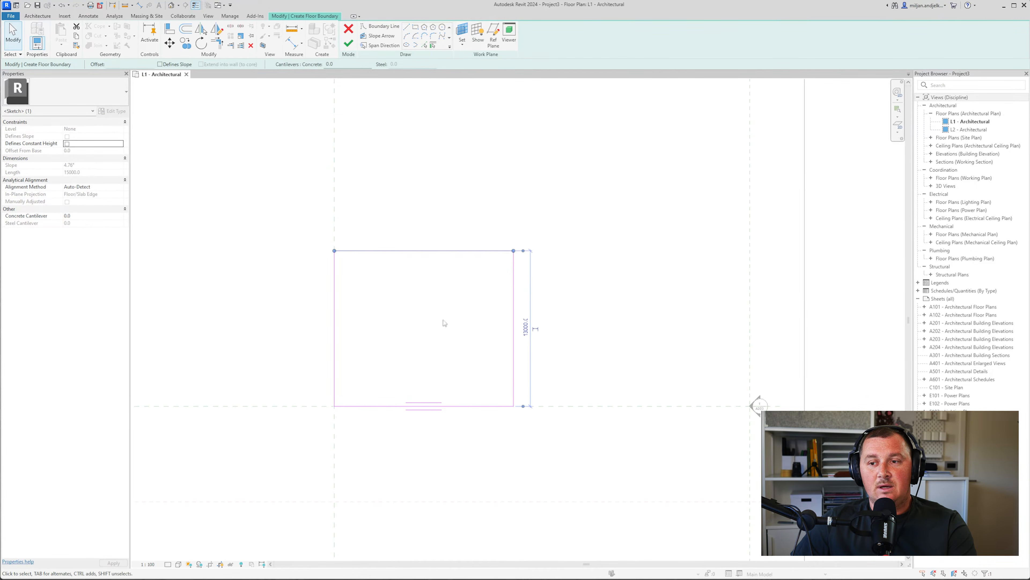
{"action": "left_click", "coordinate": [526, 328]}
{"action": "type", "text": "1000"}
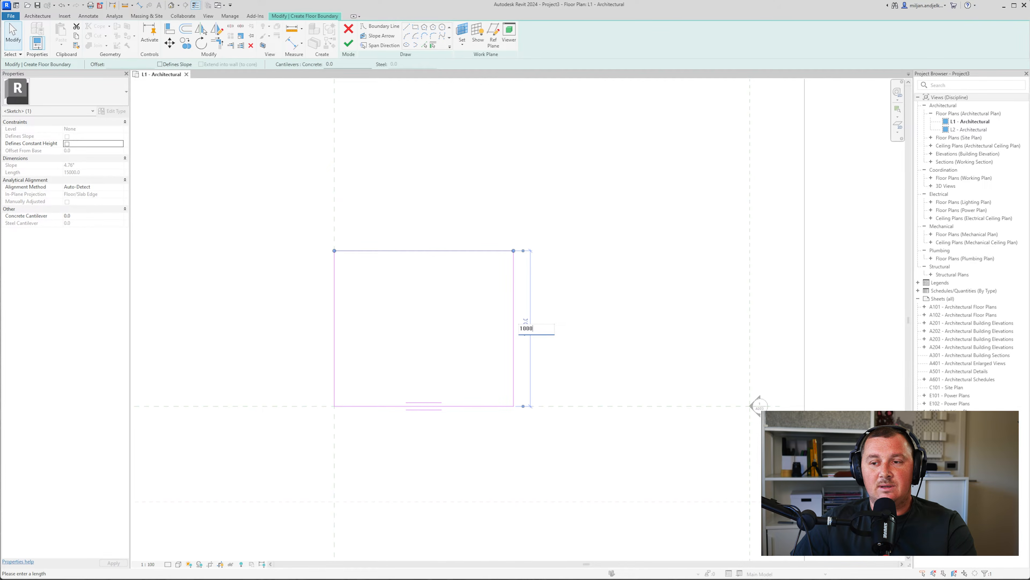
{"action": "type", "text": "0"}
{"action": "key", "text": "Return"}
{"action": "key", "text": "Escape"}
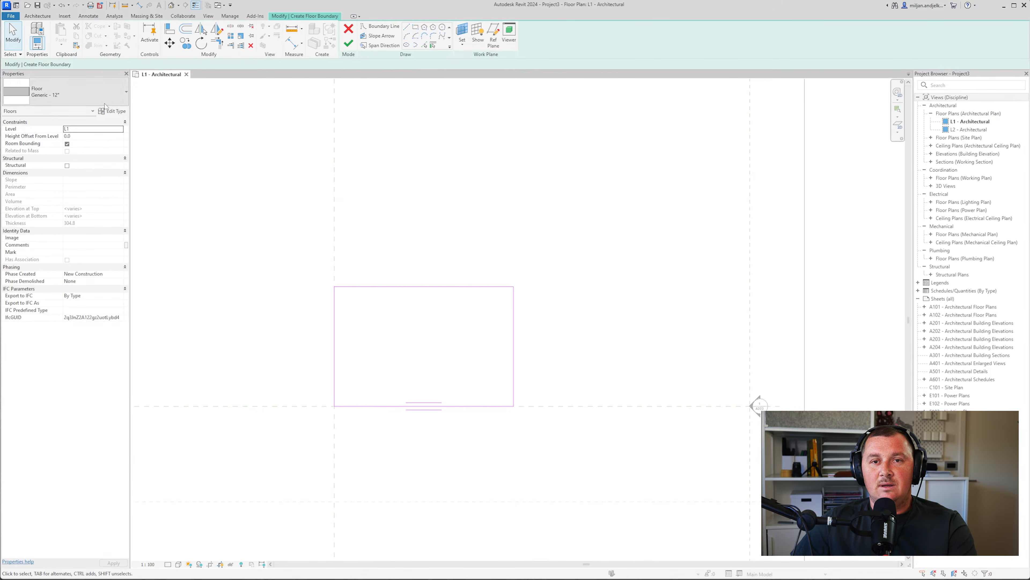
Duplicate the floor type as 'Generic - 200 mm'
{"action": "left_click", "coordinate": [111, 112]}
{"action": "left_click", "coordinate": [621, 102]}
{"action": "left_click_drag", "start_coordinate": [481, 239], "coordinate": [506, 238]}
{"action": "type", "text": "200"}
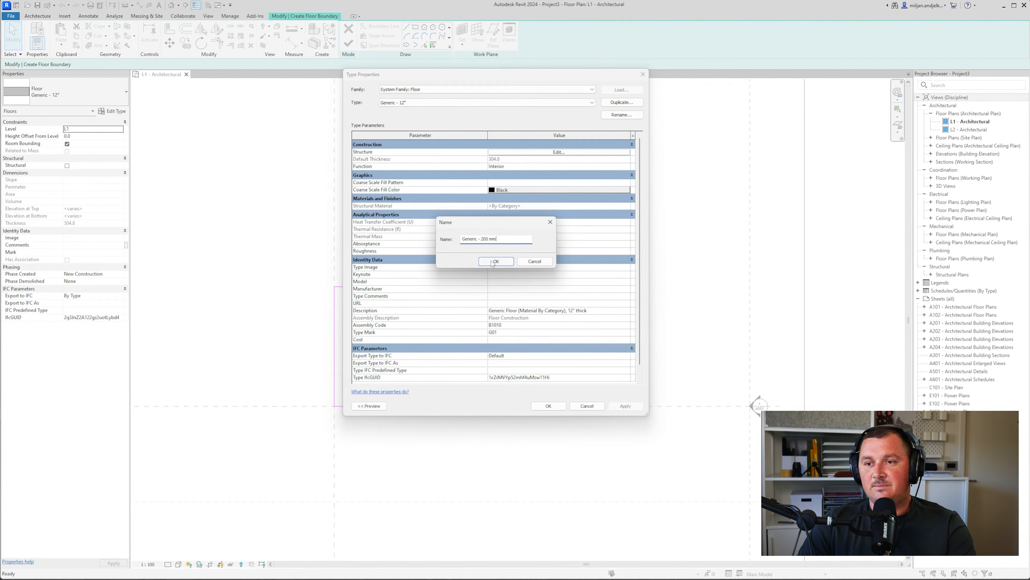
{"action": "left_click", "coordinate": [494, 262]}
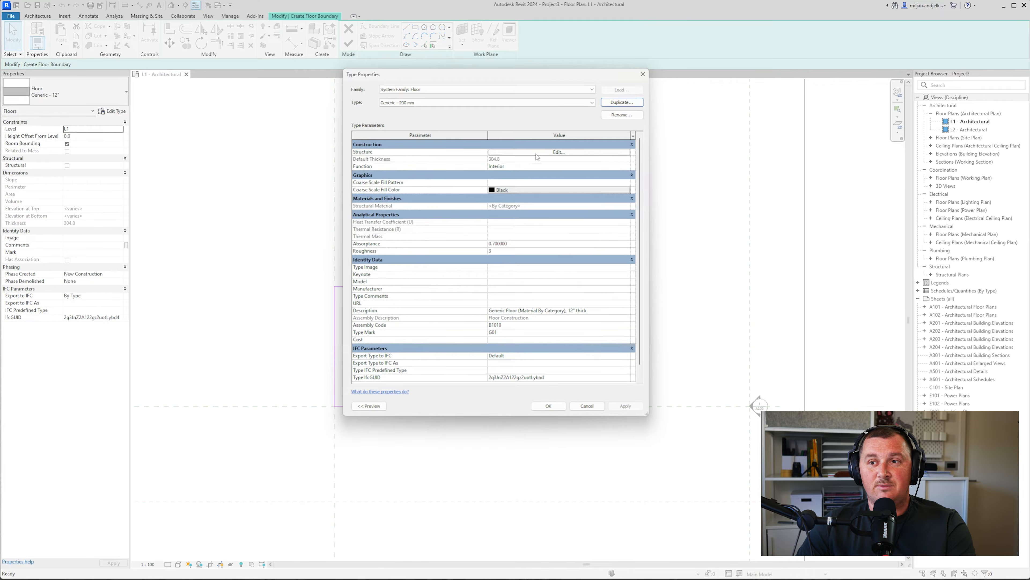
Assign a new material named 'AIE 01' to the floor's structure layer
{"action": "left_click", "coordinate": [537, 152]}
{"action": "left_click", "coordinate": [446, 151]}
{"action": "left_click", "coordinate": [473, 151]}
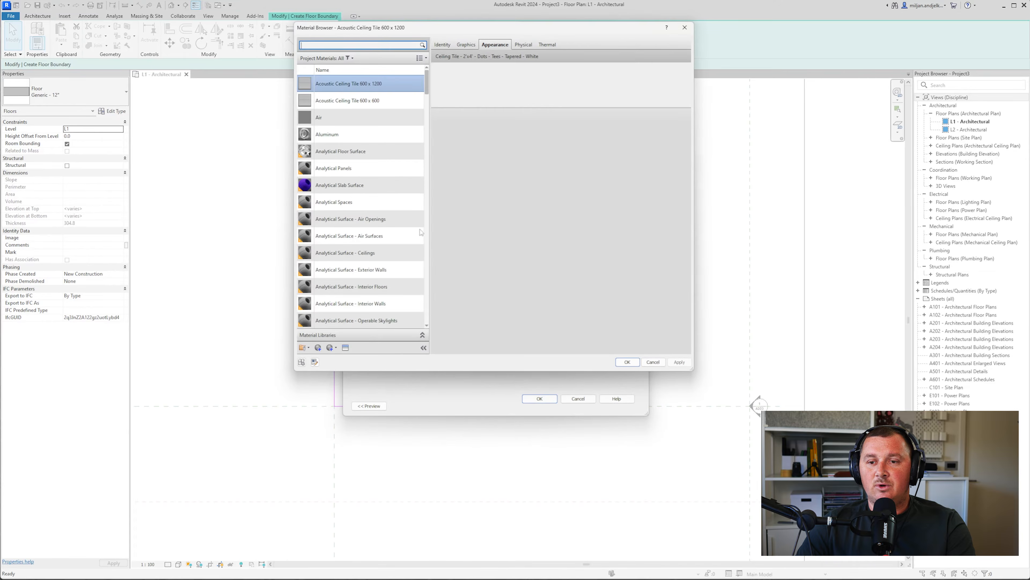
{"action": "left_click", "coordinate": [324, 348]}
{"action": "left_click", "coordinate": [337, 357]}
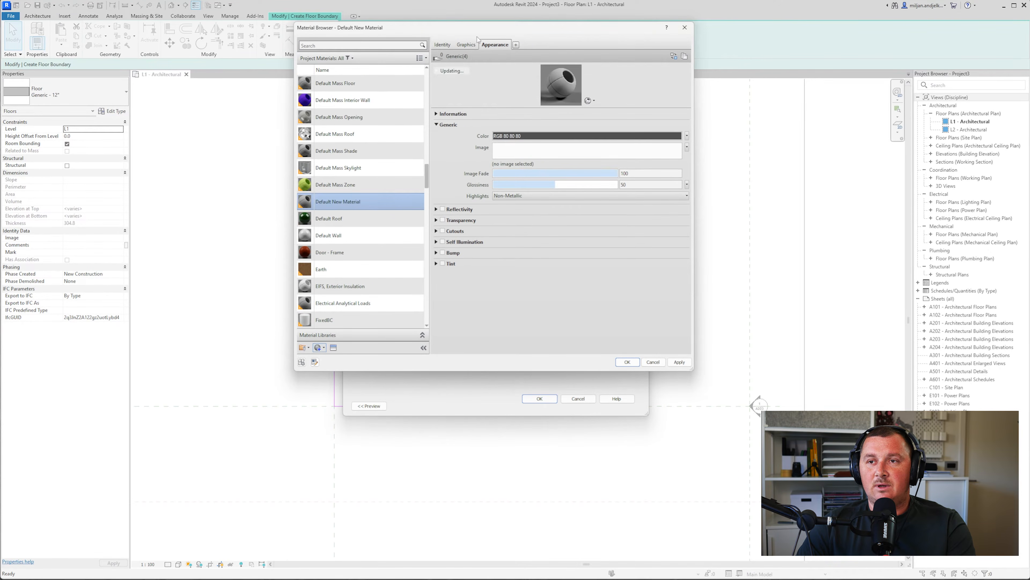
{"action": "left_click", "coordinate": [443, 45]}
{"action": "triple_click", "coordinate": [540, 56]}
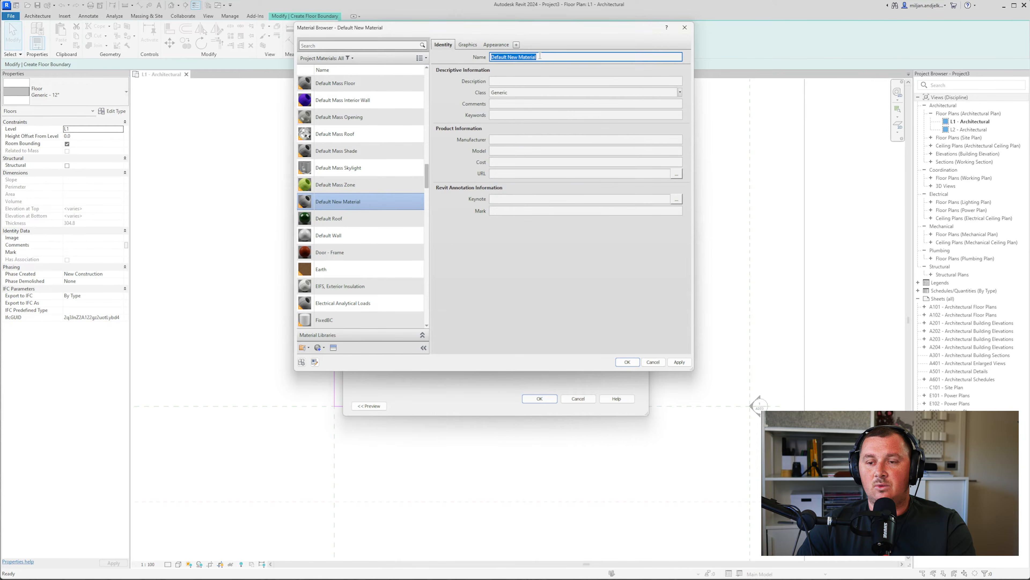
{"action": "type", "text": "AIE 01"}
{"action": "key", "text": "Return"}
Make AIE 01 use render appearance with colour RGB 214 228 229, and confirm all dialogs
{"action": "left_click", "coordinate": [469, 45]}
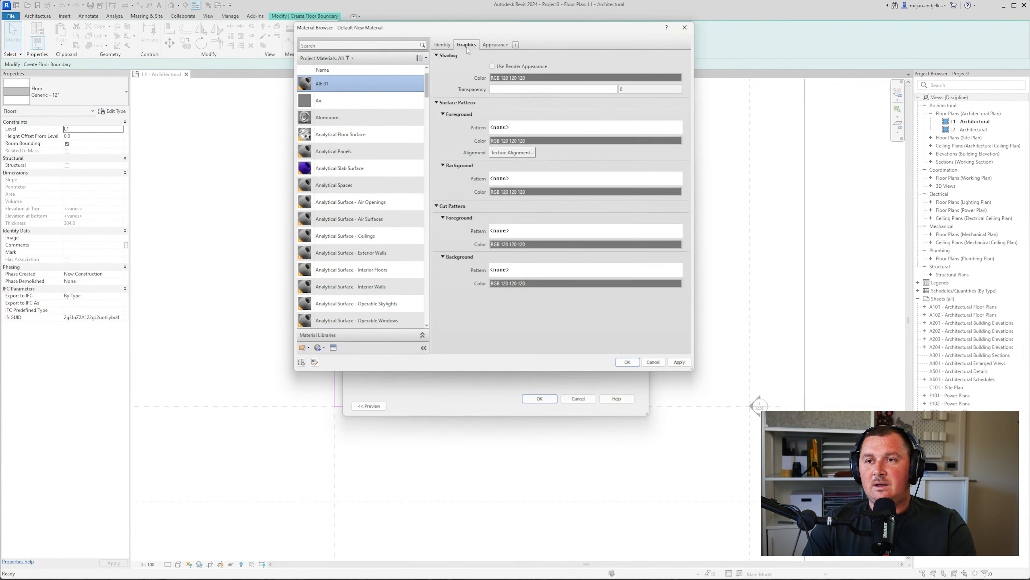
{"action": "left_click", "coordinate": [492, 67]}
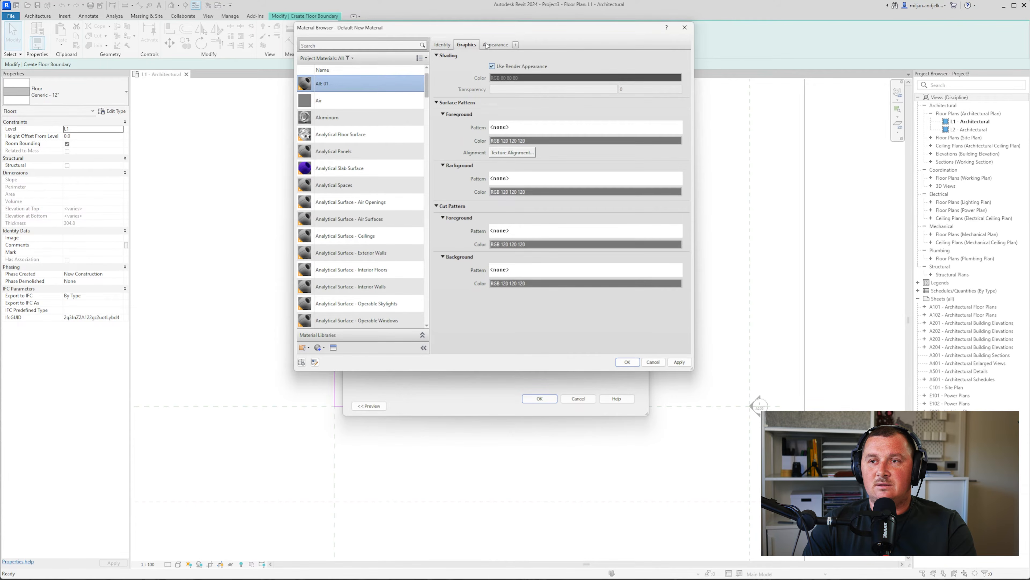
{"action": "left_click", "coordinate": [494, 45]}
{"action": "left_click", "coordinate": [557, 136]}
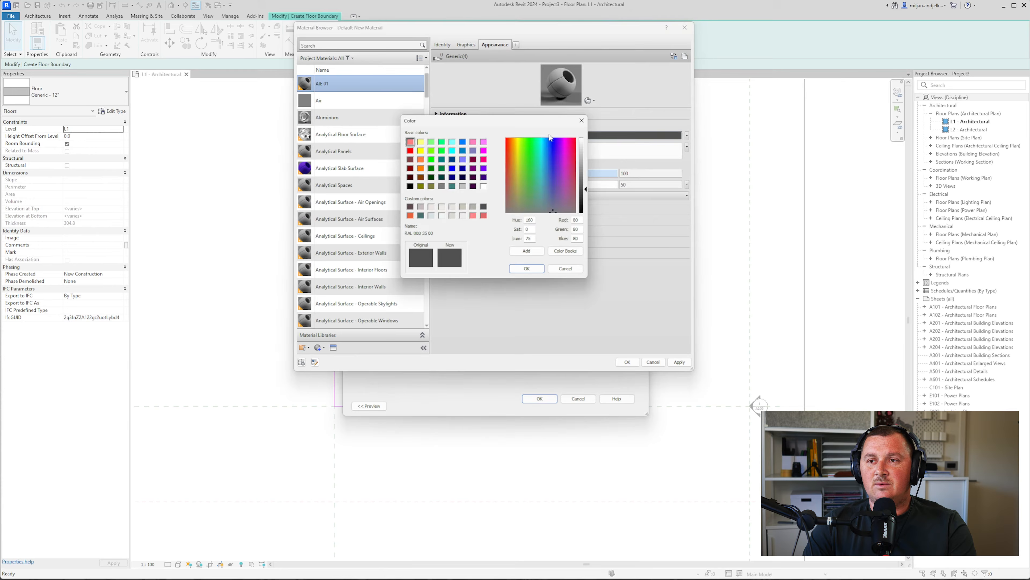
{"action": "left_click", "coordinate": [432, 216]}
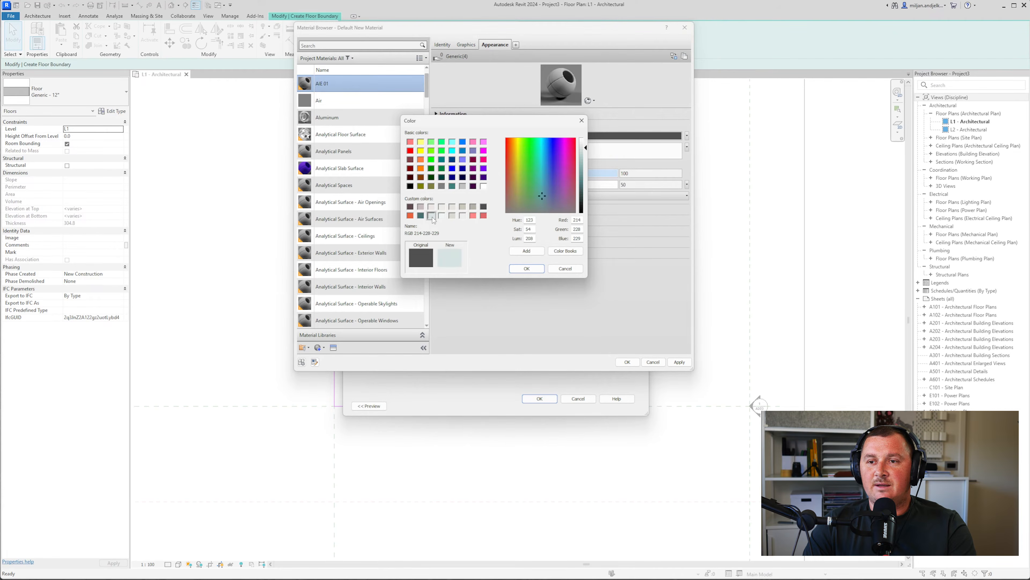
{"action": "left_click", "coordinate": [527, 268]}
{"action": "left_click", "coordinate": [627, 362]}
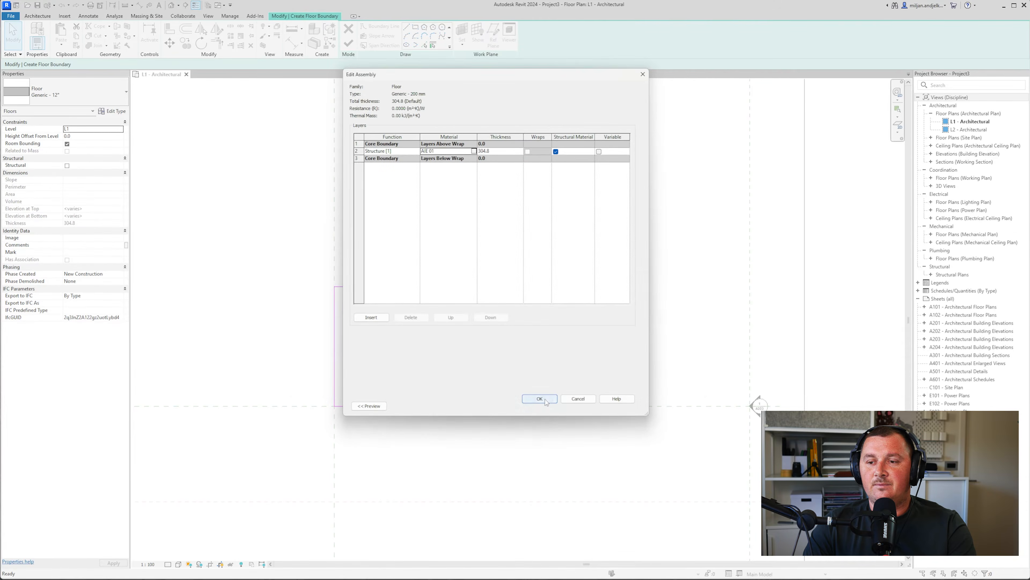
{"action": "left_click", "coordinate": [540, 398]}
{"action": "left_click", "coordinate": [545, 406]}
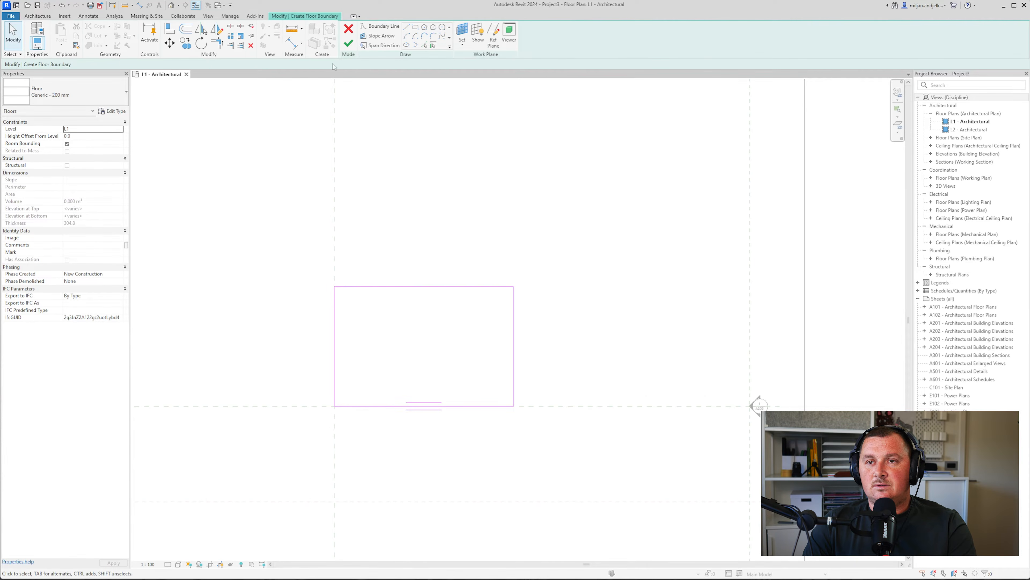
Finish the floor and open the default 3D view with annotation categories hidden
{"action": "left_click", "coordinate": [349, 43]}
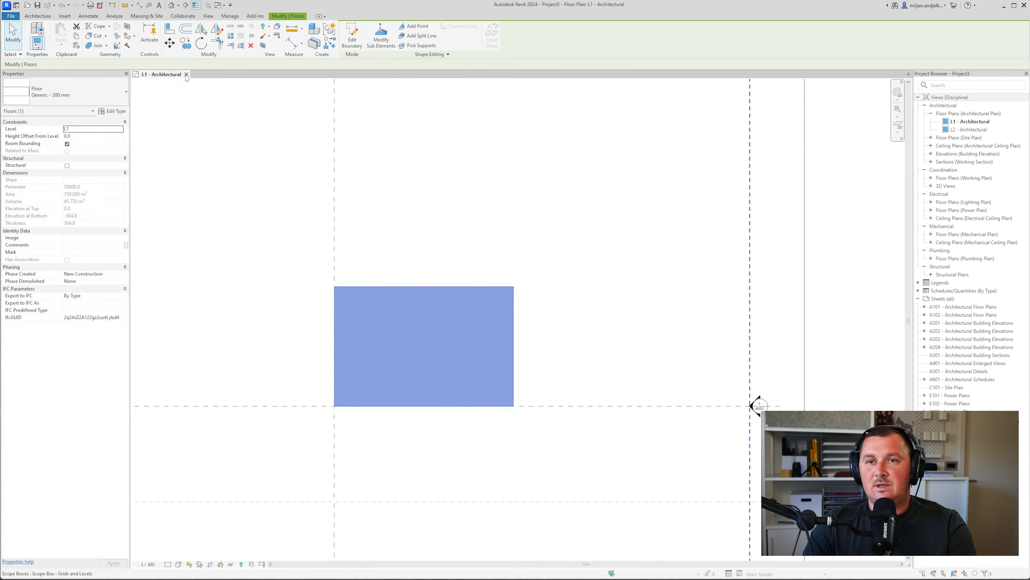
{"action": "left_click", "coordinate": [171, 5]}
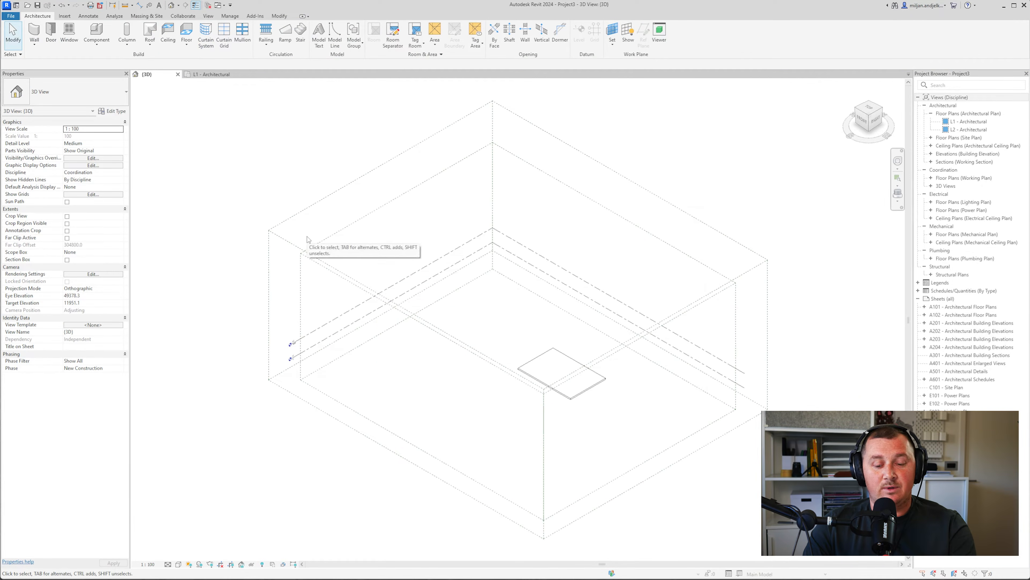
{"action": "key", "text": "v"}
{"action": "key", "text": "v"}
{"action": "left_click", "coordinate": [595, 91]}
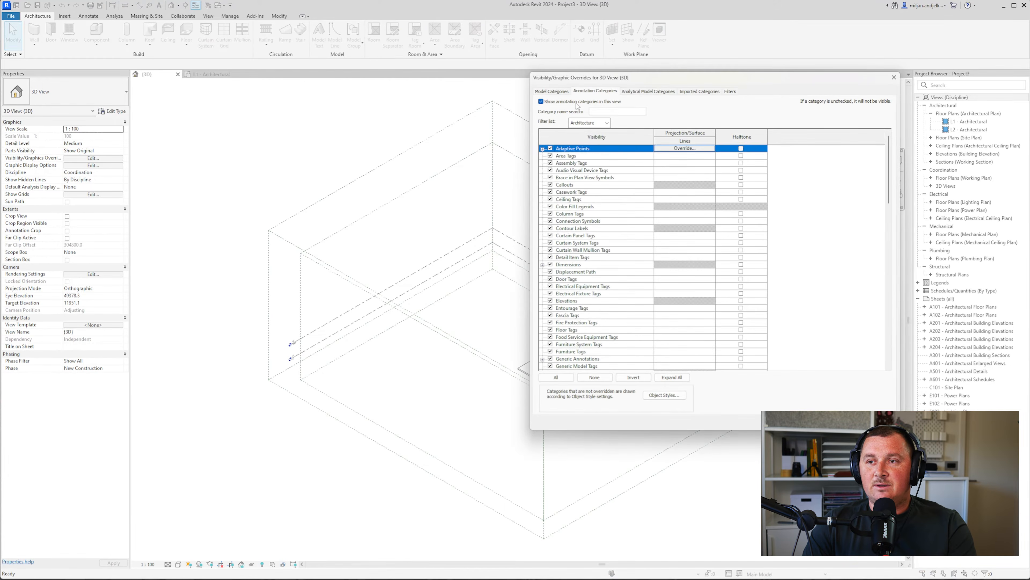
{"action": "left_click", "coordinate": [577, 103]}
{"action": "key", "text": "Return"}
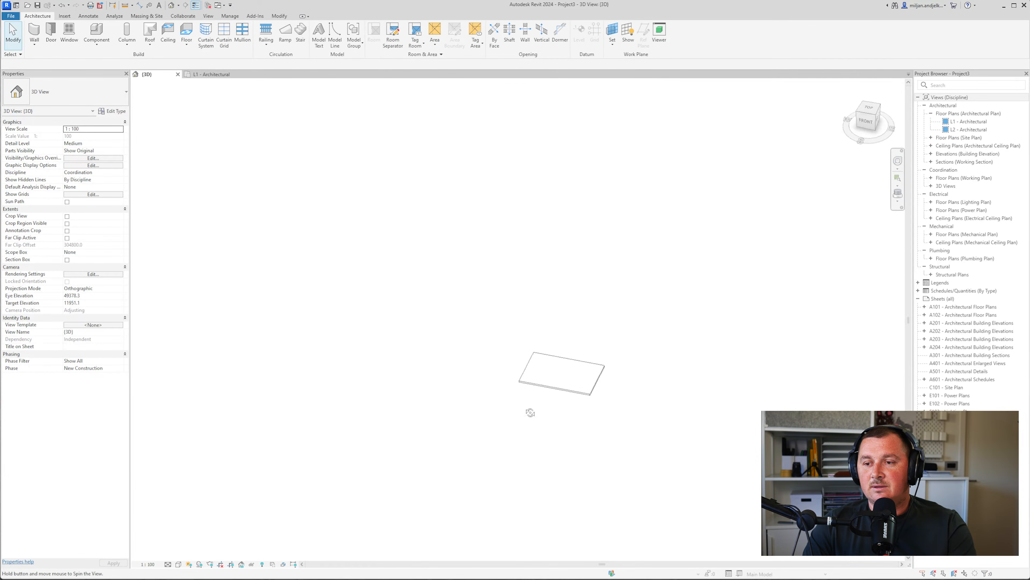
Set the 3D view's visual style to Shaded
{"action": "left_click", "coordinate": [178, 564]}
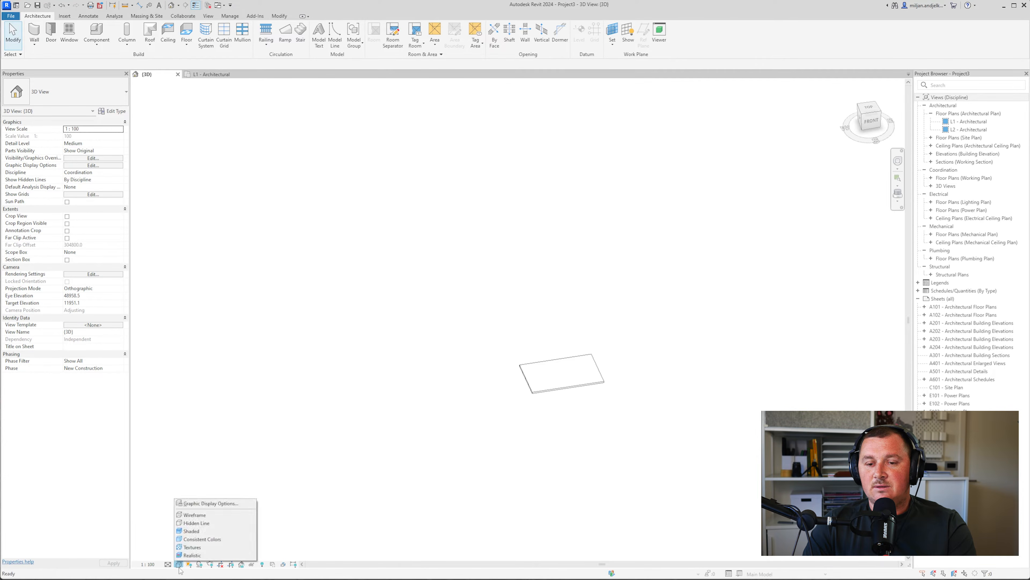
{"action": "left_click", "coordinate": [191, 533]}
{"action": "scroll", "coordinate": [615, 405], "scroll_direction": "up", "scroll_amount": 3}
{"action": "scroll", "coordinate": [615, 405], "scroll_direction": "up", "scroll_amount": 3}
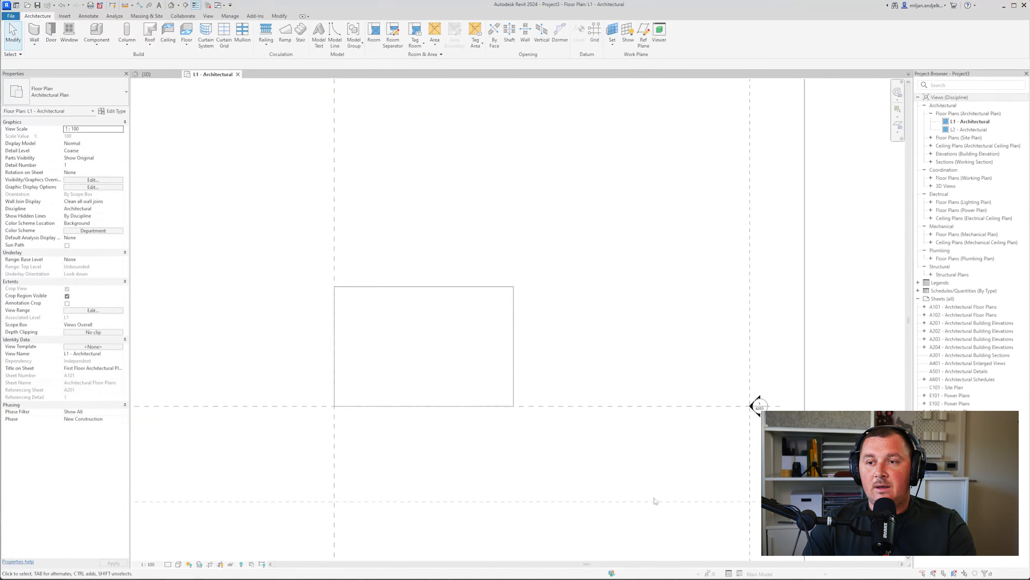
Pan the L1 floor plan to centre the rectangular slab outline
{"action": "middle_click_drag", "start_coordinate": [472, 384], "coordinate": [418, 365]}
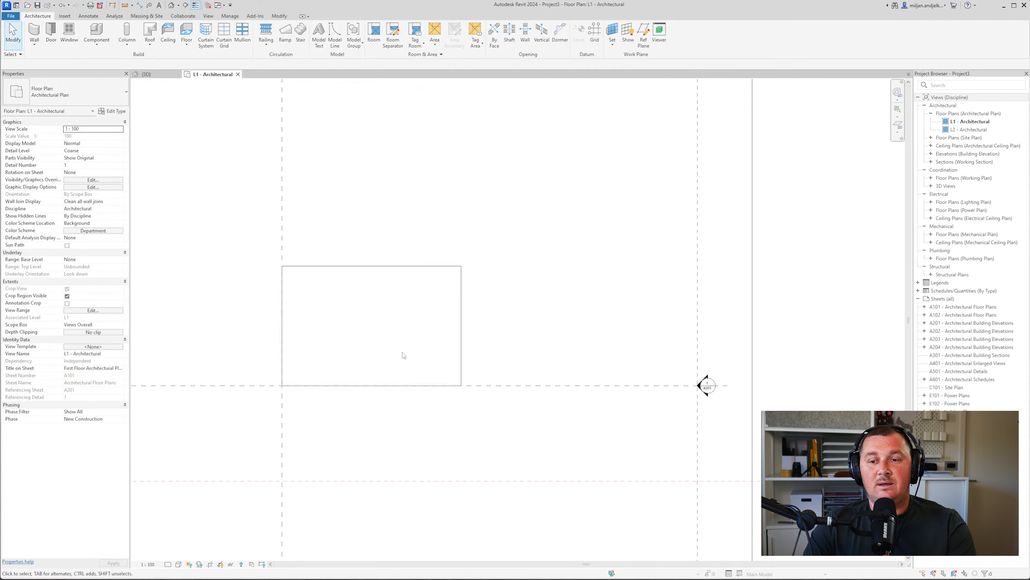
Draw an 8000 mm high wall along the slab's top edge, located by Finish Face: Exterior
{"action": "scroll", "coordinate": [366, 313], "scroll_direction": "up", "scroll_amount": 3}
{"action": "key", "text": "w"}
{"action": "key", "text": "a"}
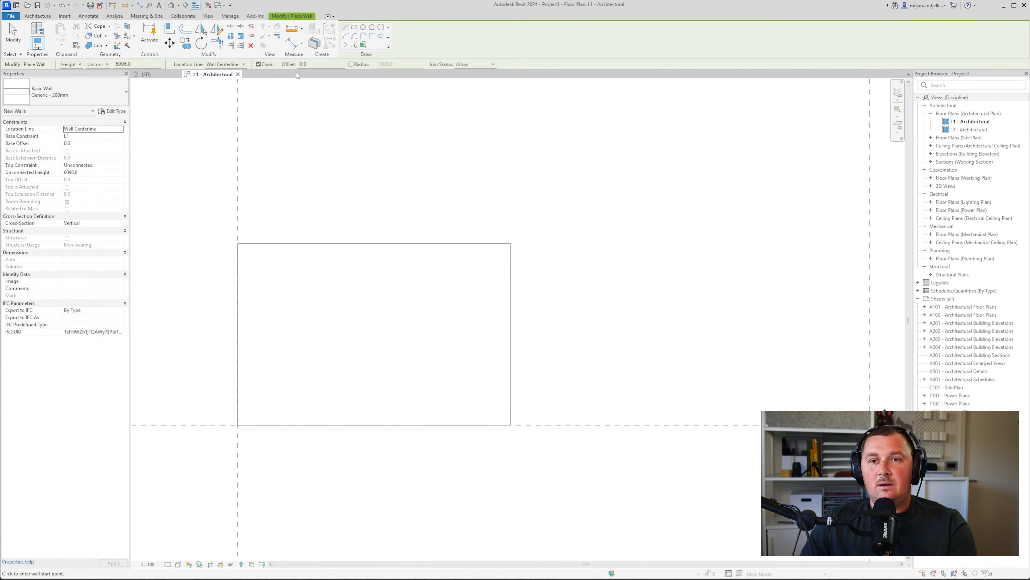
{"action": "left_click", "coordinate": [227, 64]}
{"action": "left_click", "coordinate": [225, 85]}
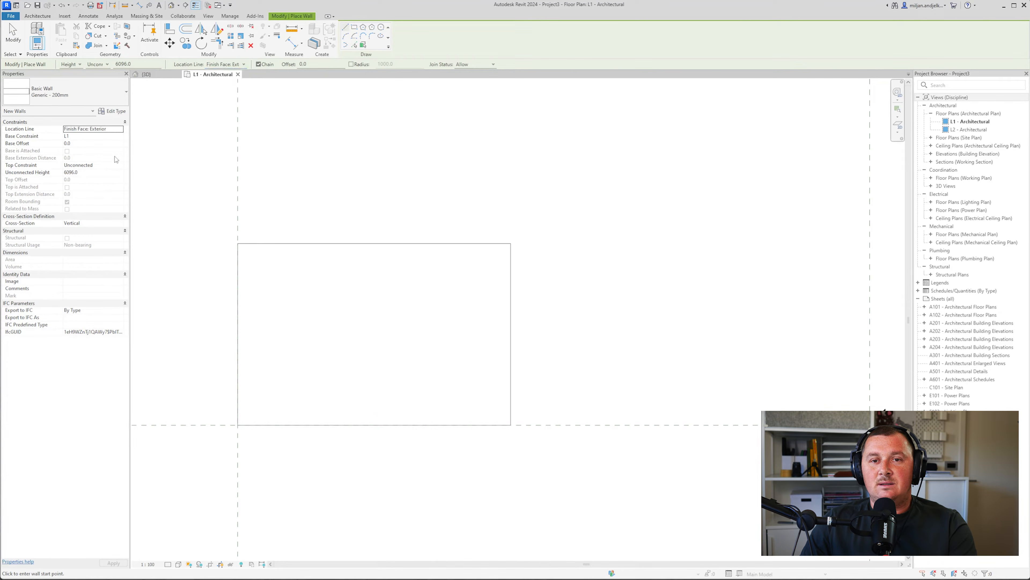
{"action": "left_click", "coordinate": [94, 173]}
{"action": "type", "text": "8000"}
{"action": "left_click", "coordinate": [238, 244]}
{"action": "left_click", "coordinate": [511, 244]}
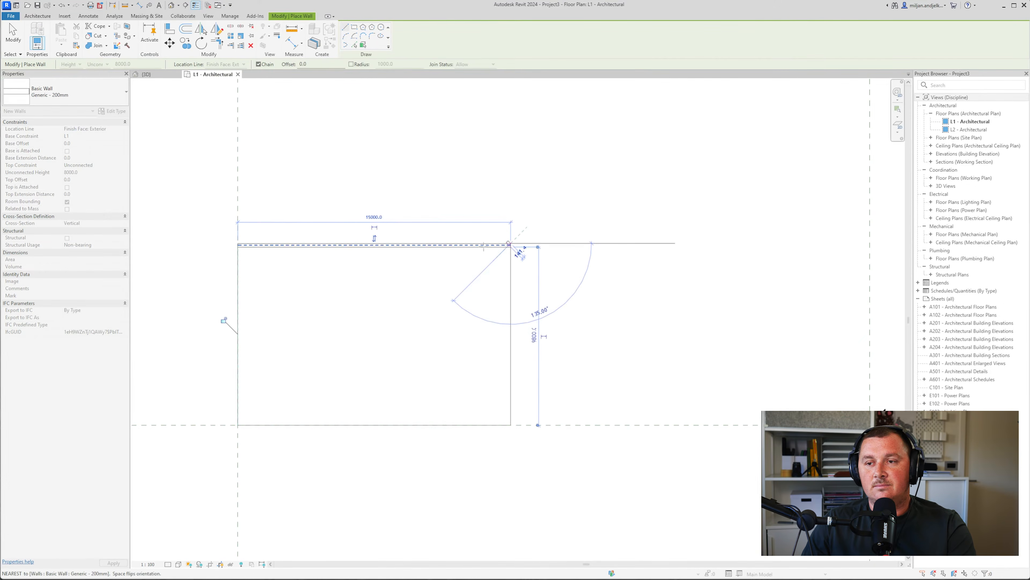
{"action": "key", "text": "Escape"}
{"action": "key", "text": "Escape"}
{"action": "scroll", "coordinate": [227, 239], "scroll_direction": "up", "scroll_amount": 2}
{"action": "left_click", "coordinate": [268, 239]}
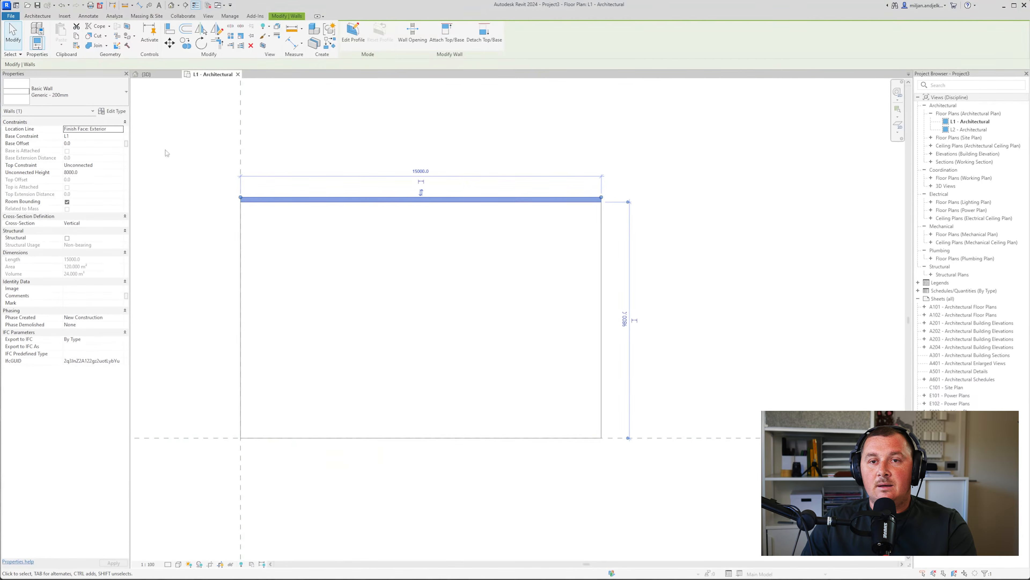
Give the wall type's structure layer a new material named 'AIE 02'
{"action": "left_click", "coordinate": [112, 110]}
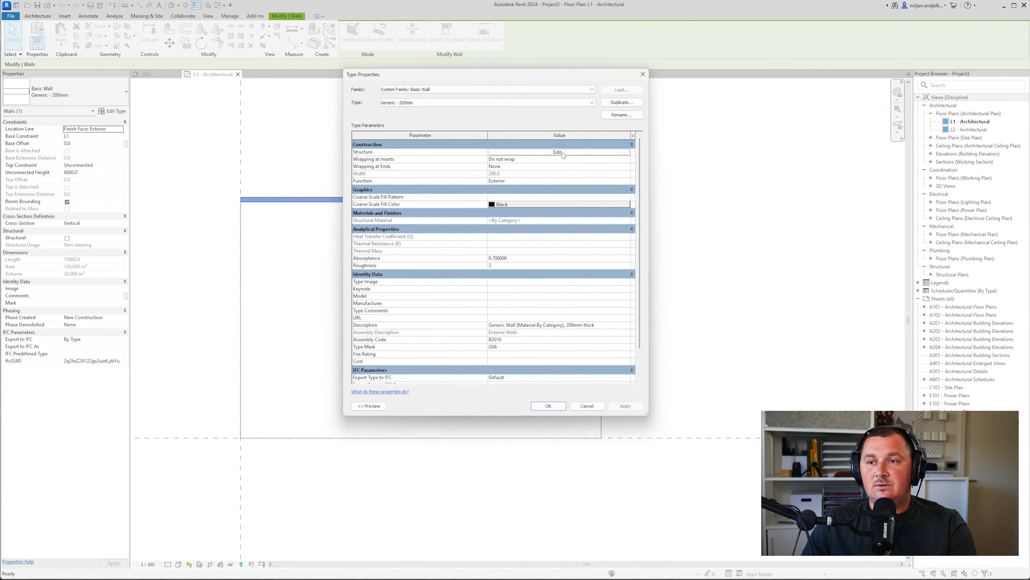
{"action": "left_click", "coordinate": [562, 153]}
{"action": "left_click", "coordinate": [446, 152]}
{"action": "left_click", "coordinate": [472, 151]}
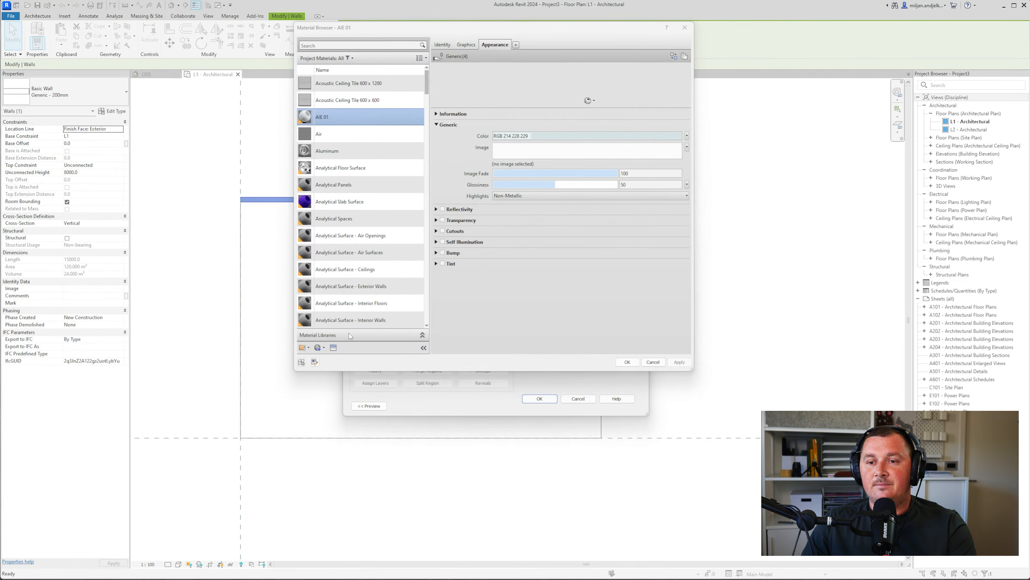
{"action": "left_click", "coordinate": [320, 348]}
{"action": "left_click", "coordinate": [329, 358]}
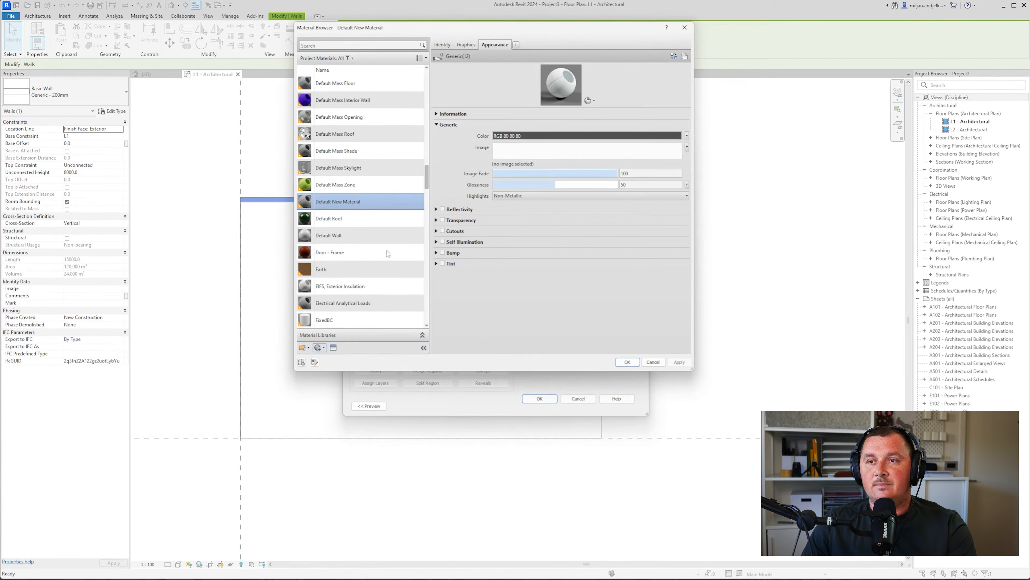
{"action": "left_click", "coordinate": [443, 46]}
{"action": "left_click", "coordinate": [536, 57]}
{"action": "type", "text": "AlE 02"}
{"action": "key", "text": "Return"}
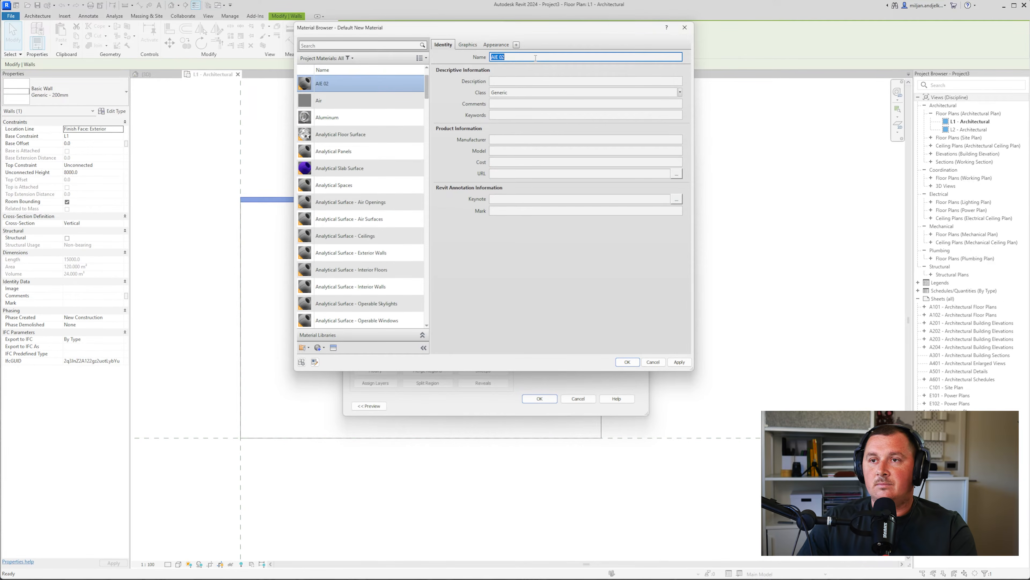
Colour AIE 02 teal (RGB 73 113 116), apply the wall type, and view it in 3D
{"action": "left_click", "coordinate": [466, 44]}
{"action": "left_click", "coordinate": [495, 45]}
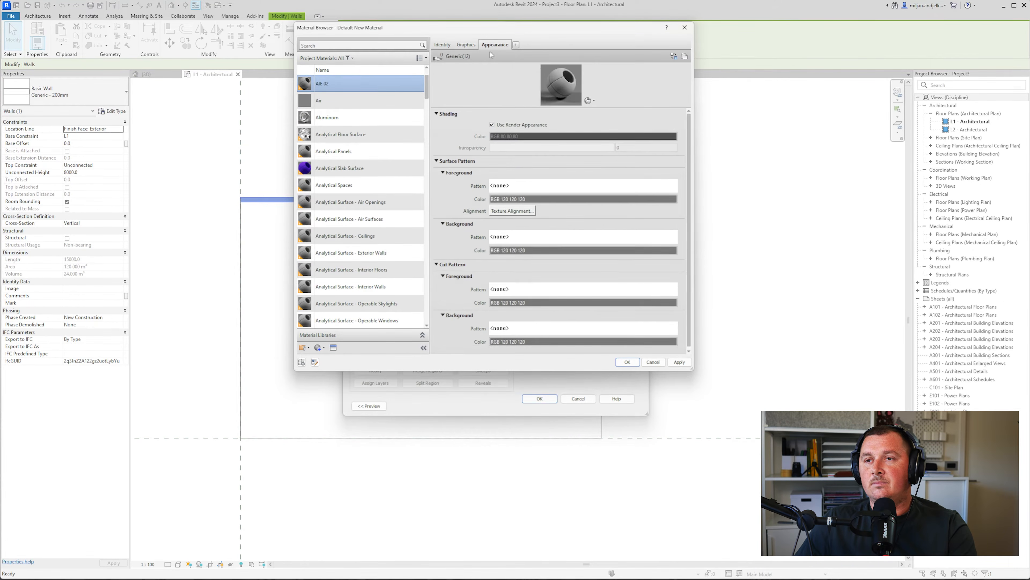
{"action": "left_click", "coordinate": [499, 135]}
{"action": "left_click", "coordinate": [422, 215]}
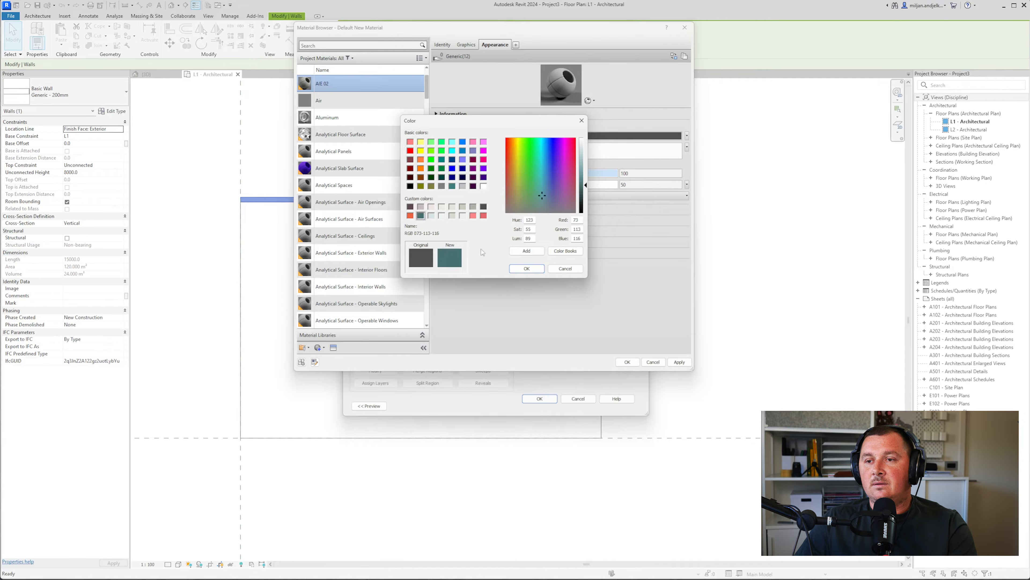
{"action": "left_click", "coordinate": [527, 269]}
{"action": "left_click", "coordinate": [627, 362]}
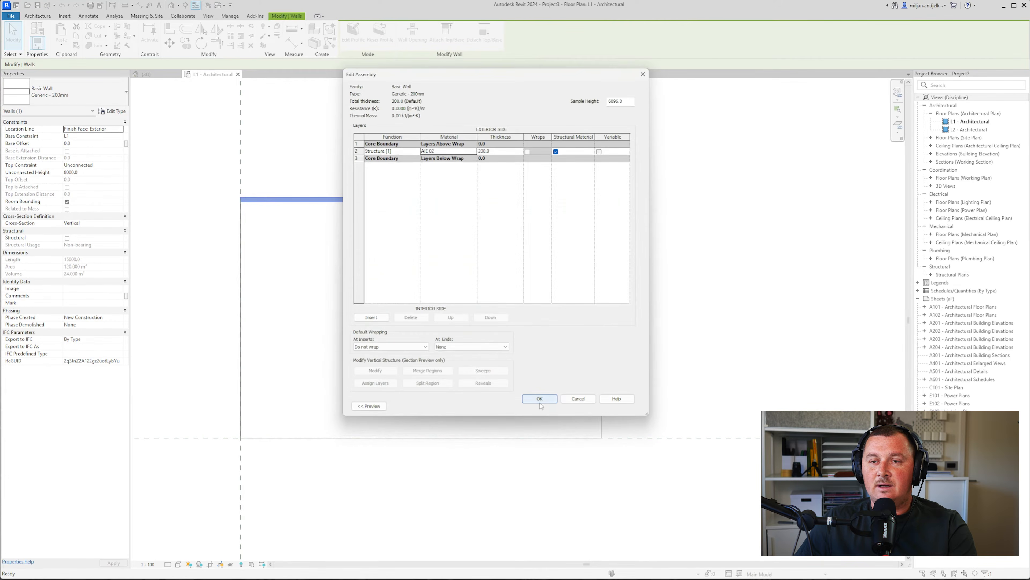
{"action": "left_click", "coordinate": [540, 398]}
{"action": "left_click", "coordinate": [549, 406]}
{"action": "left_click", "coordinate": [146, 74]}
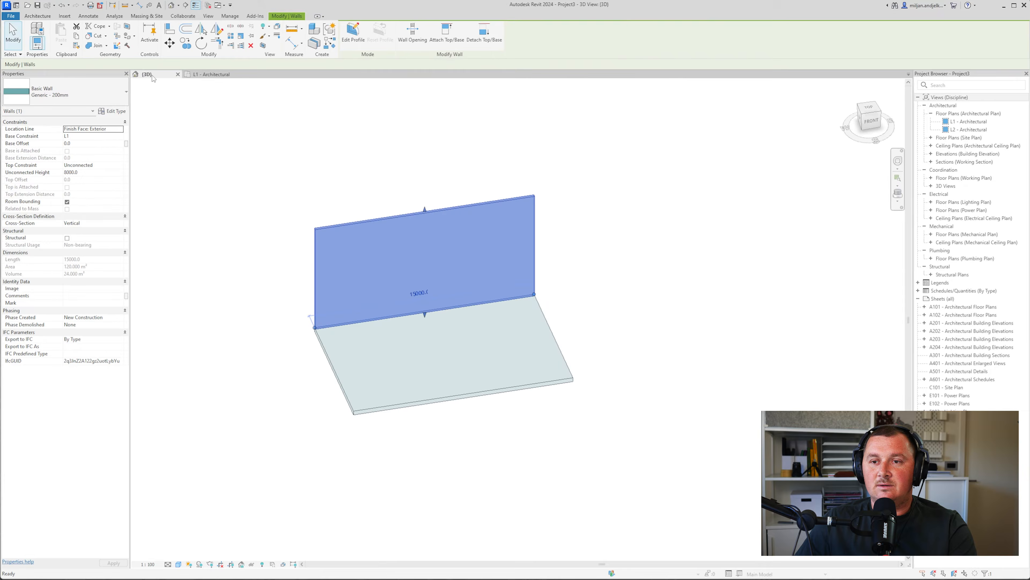
Copy the top wall 2200 mm toward the front in the L1 plan
{"action": "left_click", "coordinate": [198, 195]}
{"action": "scroll", "coordinate": [304, 269], "scroll_direction": "up", "scroll_amount": 3}
{"action": "scroll", "coordinate": [304, 269], "scroll_direction": "down", "scroll_amount": 2}
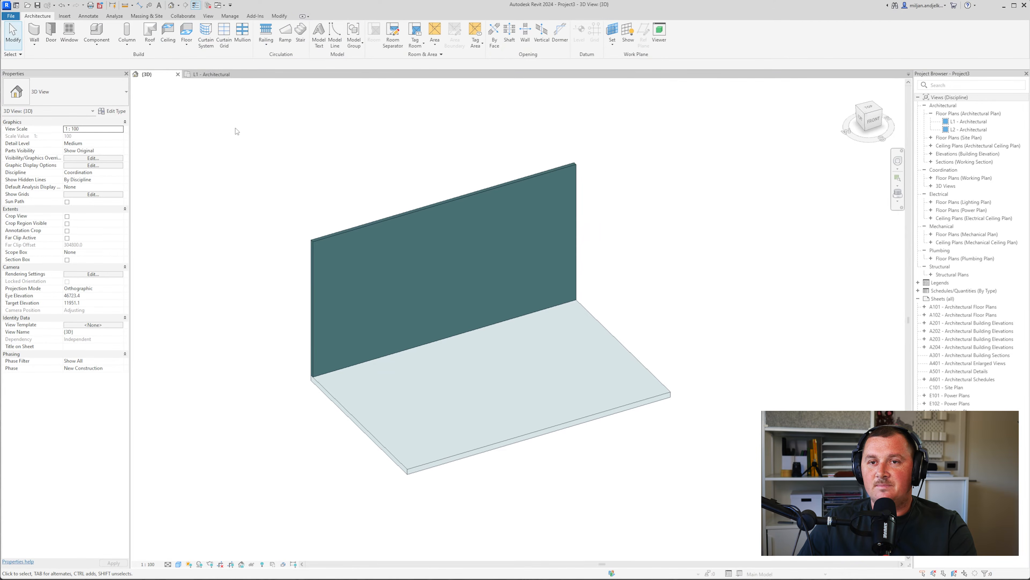
{"action": "left_click", "coordinate": [219, 74]}
{"action": "left_click", "coordinate": [289, 207]}
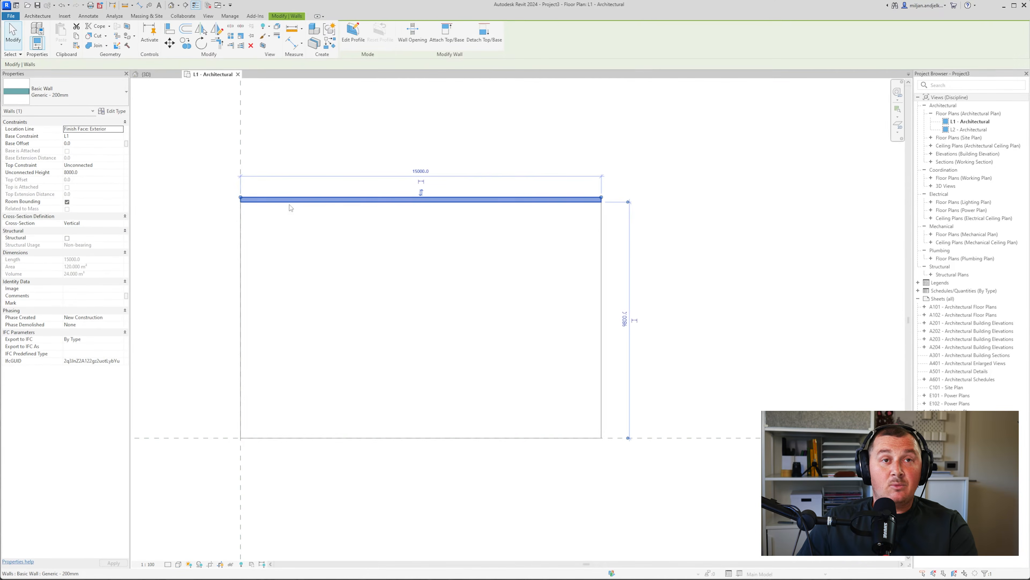
{"action": "key", "text": "c"}
{"action": "key", "text": "o"}
{"action": "left_click", "coordinate": [289, 222]}
{"action": "type", "text": "2200"}
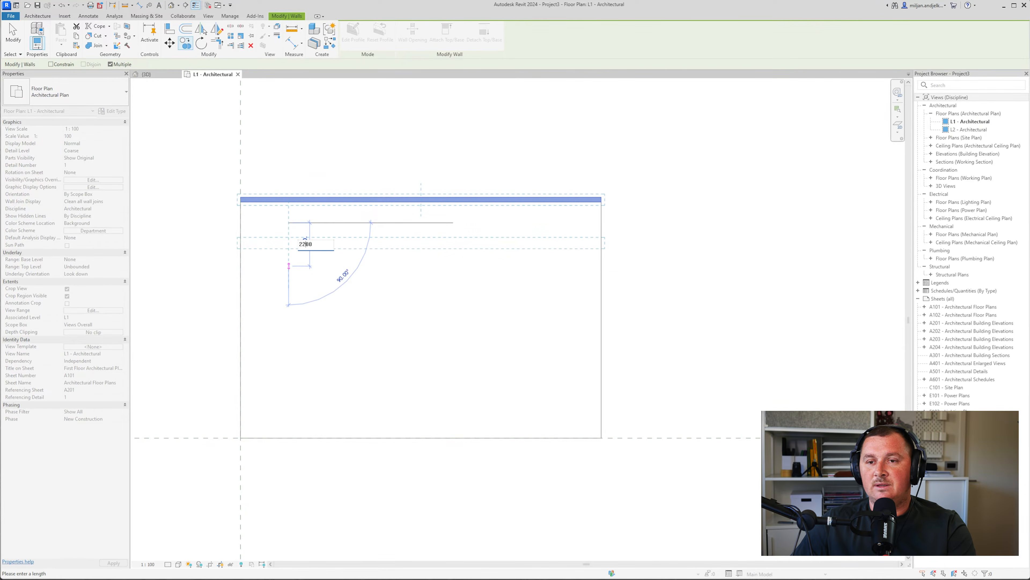
{"action": "key", "text": "Return"}
{"action": "key", "text": "Escape"}
{"action": "key", "text": "Escape"}
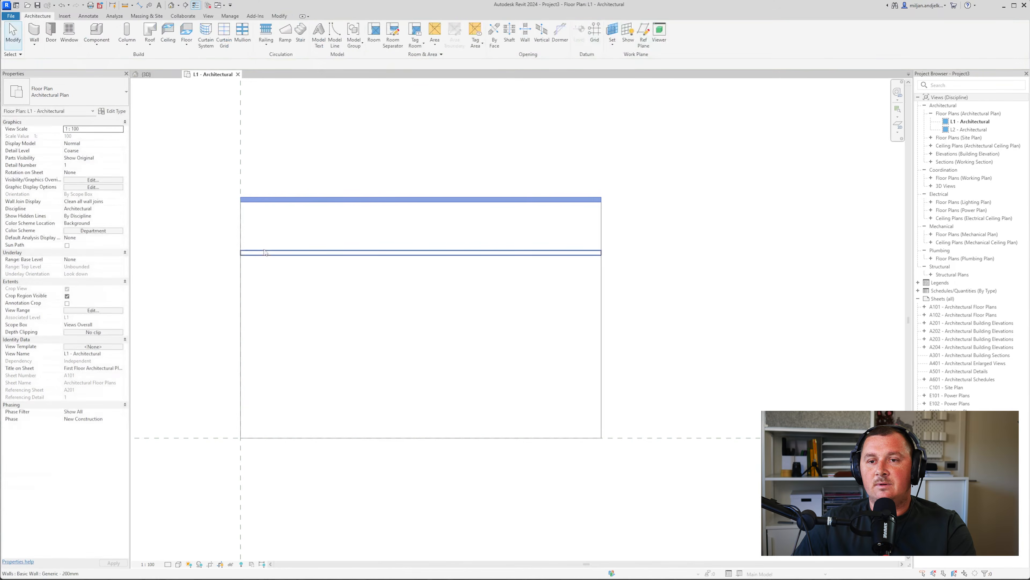
Set the copied front wall's Unconnected Height to 6000
{"action": "left_click", "coordinate": [266, 252]}
{"action": "scroll", "coordinate": [618, 224], "scroll_direction": "up", "scroll_amount": 2}
{"action": "middle_click_drag", "start_coordinate": [574, 214], "coordinate": [615, 196]}
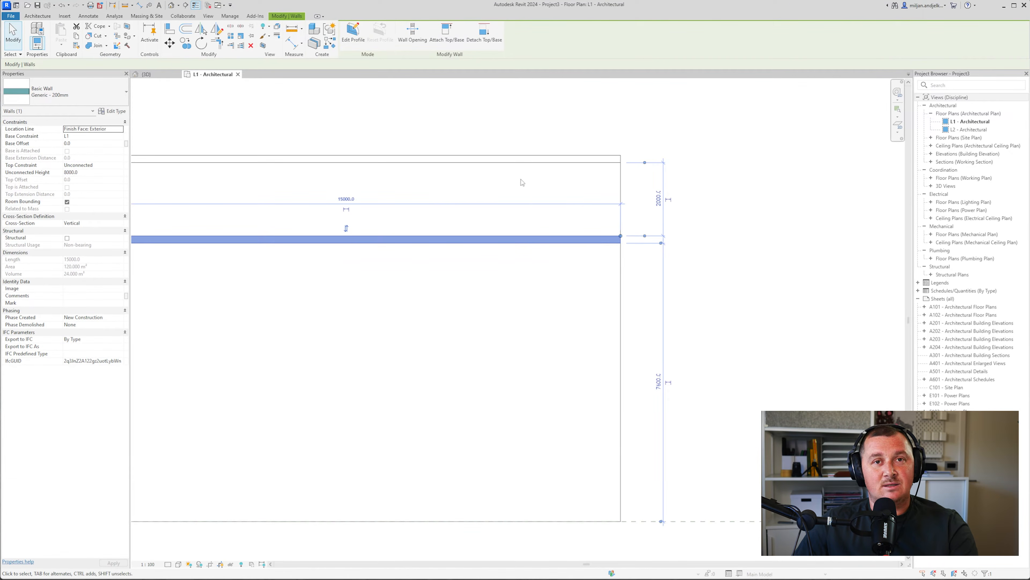
{"action": "scroll", "coordinate": [522, 183], "scroll_direction": "down", "scroll_amount": 2}
{"action": "left_click", "coordinate": [387, 321]}
{"action": "middle_click_drag", "start_coordinate": [387, 320], "coordinate": [427, 337]}
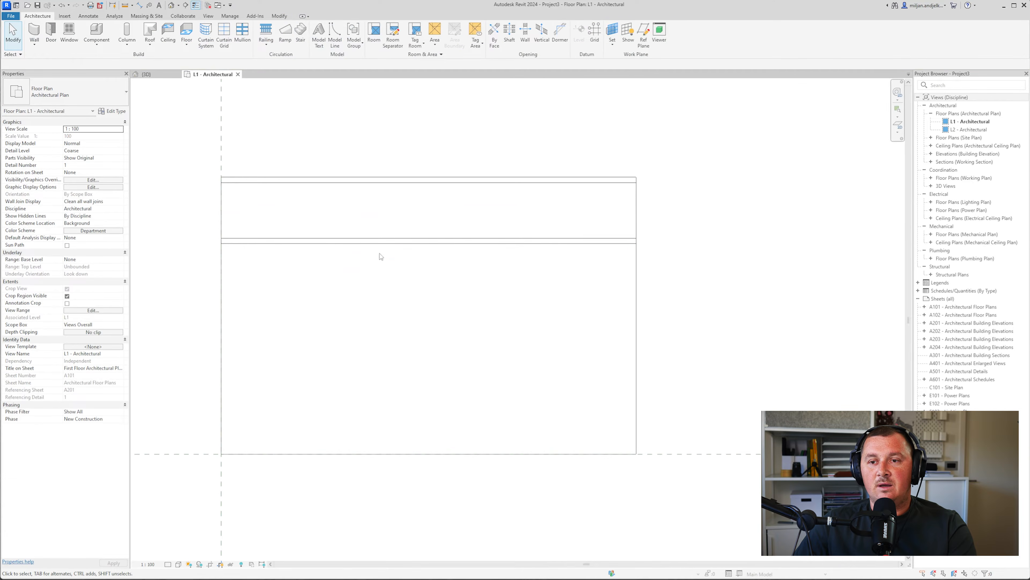
{"action": "left_click", "coordinate": [406, 240]}
{"action": "left_click", "coordinate": [87, 173]}
{"action": "type", "text": "6"}
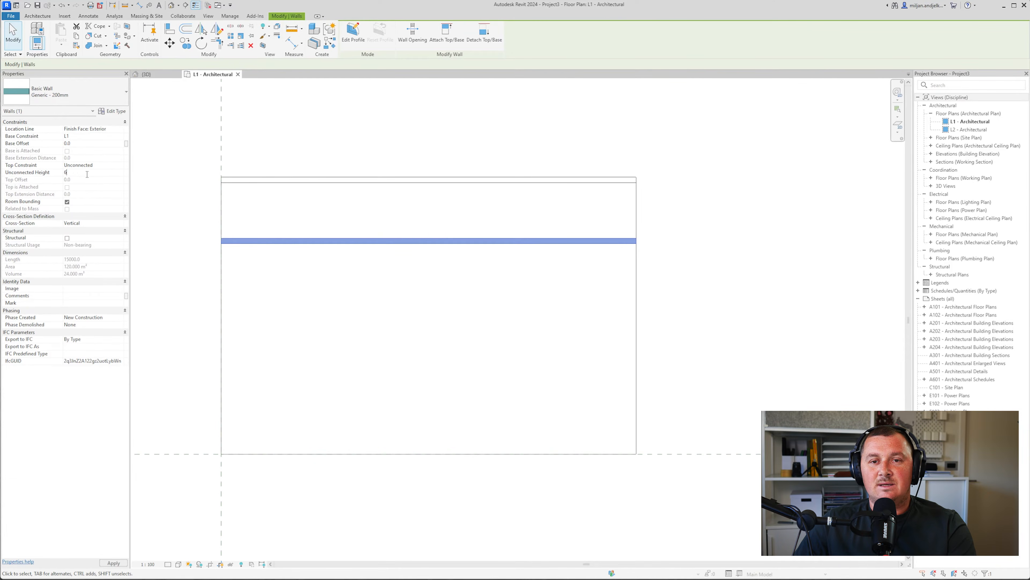
{"action": "type", "text": "000"}
{"action": "left_click", "coordinate": [179, 114]}
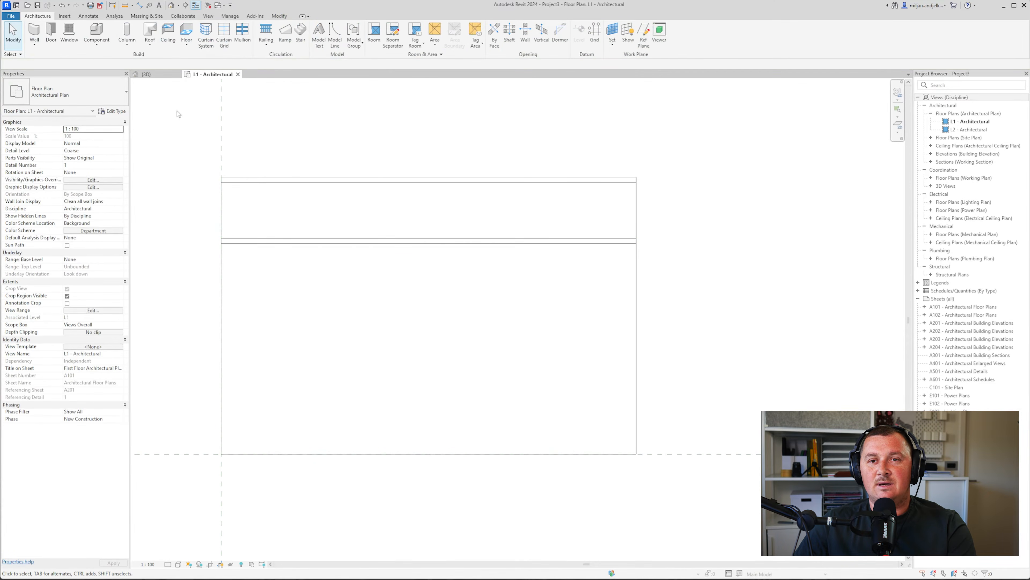
Check both walls in 3D, then open the south elevation marker's context menu in L1
{"action": "left_click", "coordinate": [156, 75]}
{"action": "middle_click_drag", "start_coordinate": [308, 297], "coordinate": [311, 268], "text": "shift"}
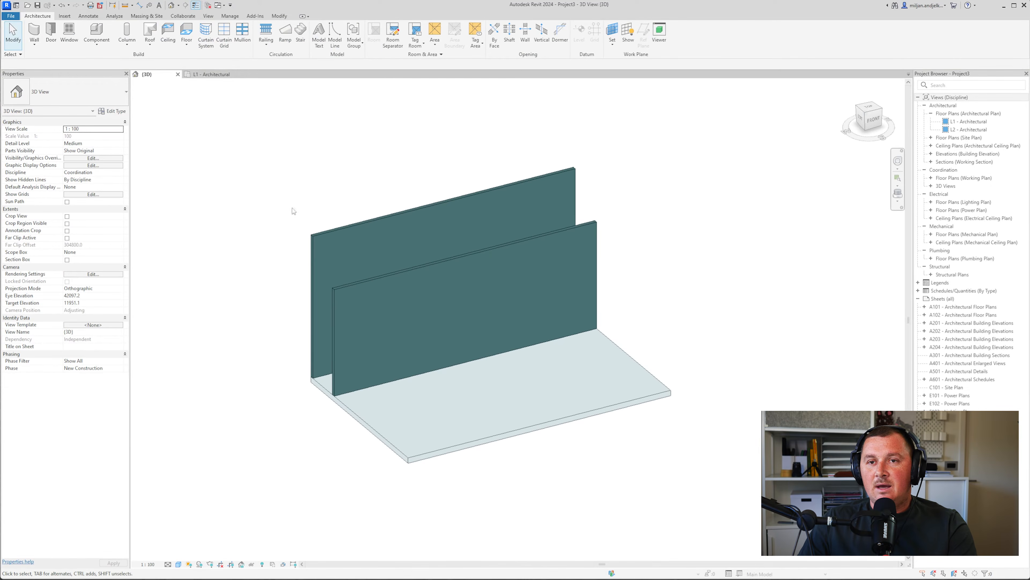
{"action": "left_click", "coordinate": [220, 77]}
{"action": "scroll", "coordinate": [293, 230], "scroll_direction": "down", "scroll_amount": 5}
{"action": "middle_click_drag", "start_coordinate": [311, 352], "coordinate": [421, 292]}
{"action": "scroll", "coordinate": [388, 421], "scroll_direction": "up", "scroll_amount": 2}
{"action": "right_click", "coordinate": [367, 436]}
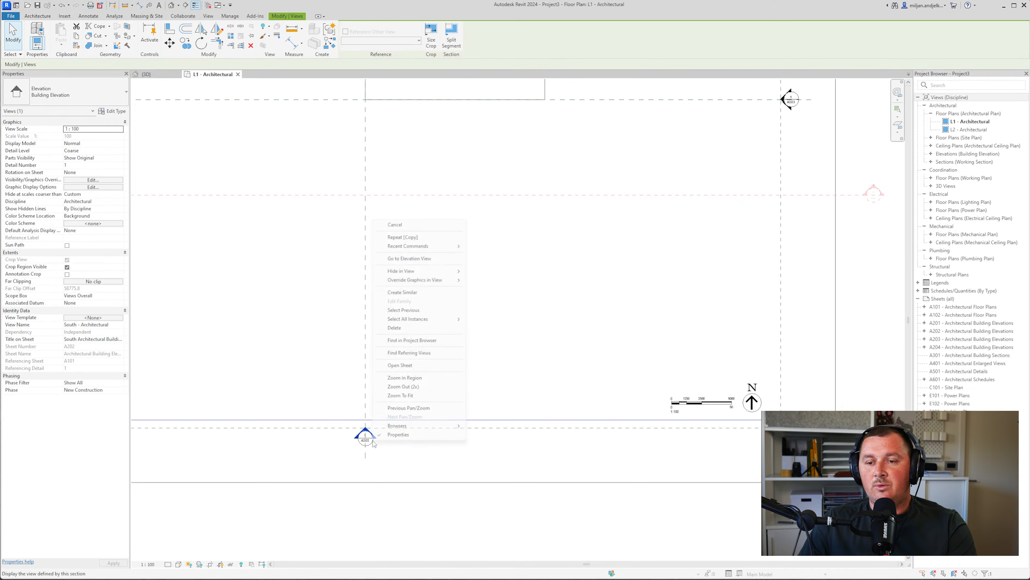
In the south elevation, put the front wall into Edit Profile with the Line tool active
{"action": "left_click", "coordinate": [409, 259]}
{"action": "scroll", "coordinate": [576, 381], "scroll_direction": "up", "scroll_amount": 4}
{"action": "left_click", "coordinate": [476, 292]}
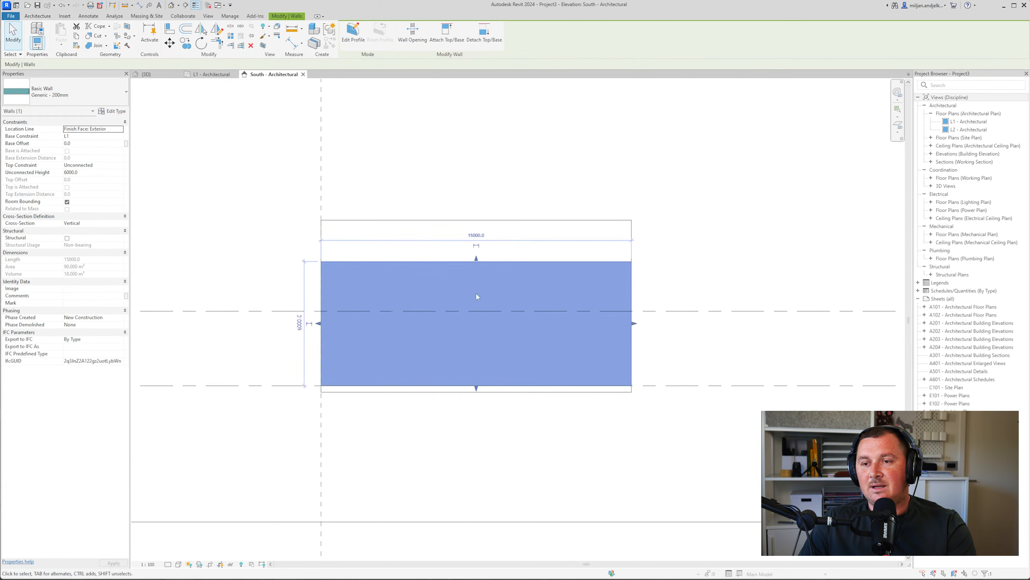
{"action": "scroll", "coordinate": [402, 235], "scroll_direction": "up", "scroll_amount": 3}
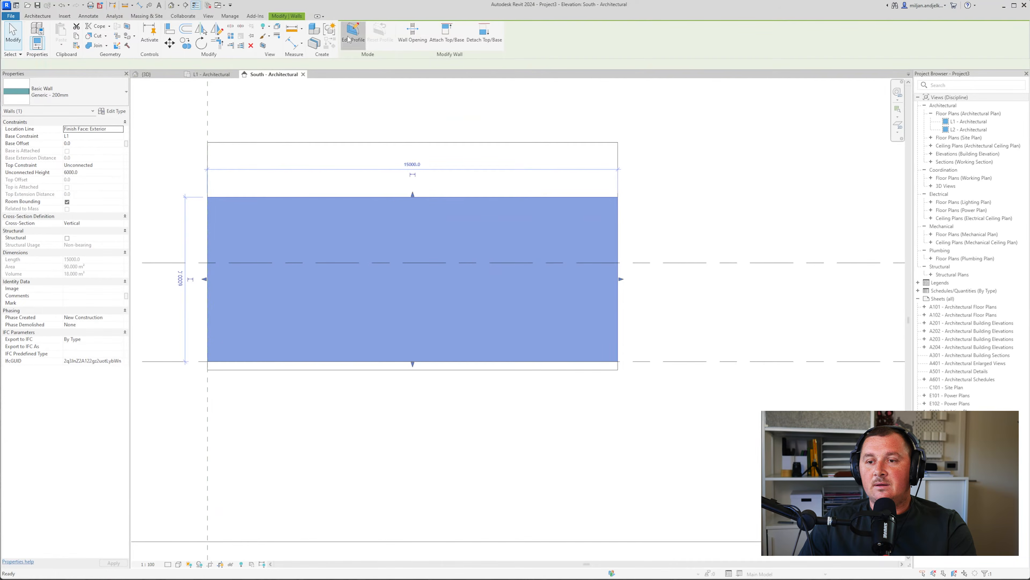
{"action": "left_click", "coordinate": [353, 32]}
{"action": "left_click", "coordinate": [363, 28]}
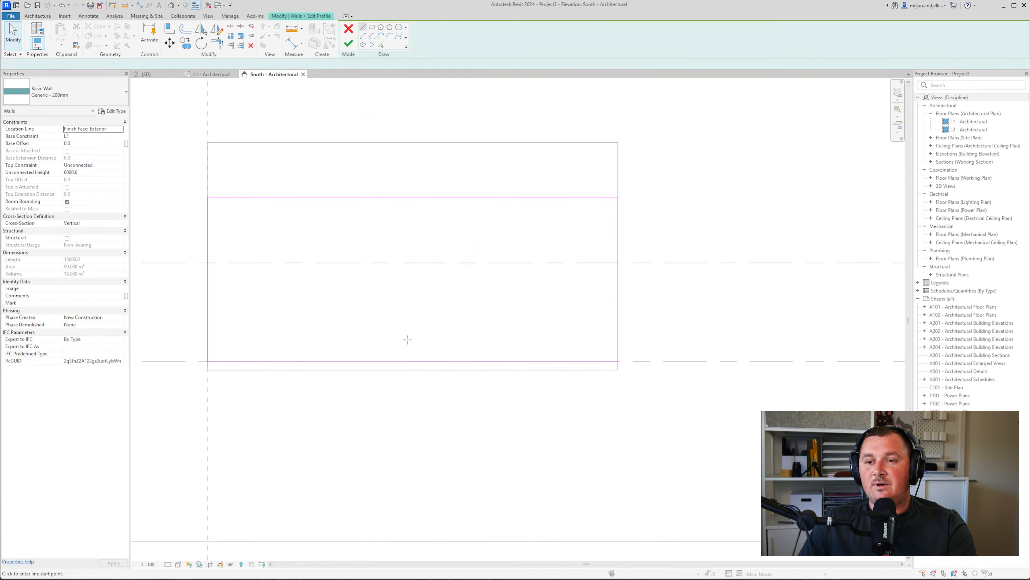
Sketch the rectangular opening outline from 2000 mm vertical and horizontal lines
{"action": "left_click", "coordinate": [412, 361]}
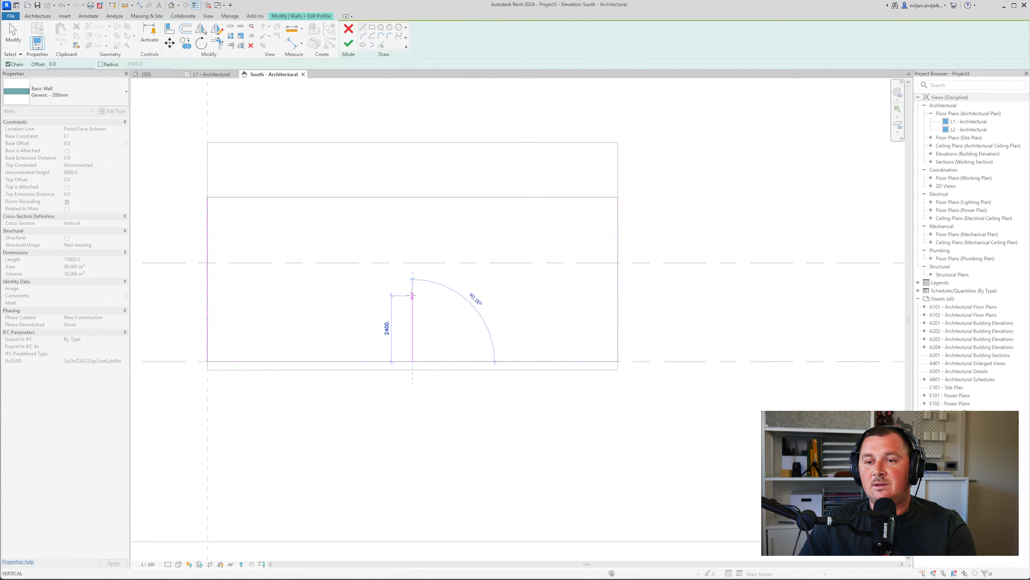
{"action": "type", "text": "20"}
{"action": "key", "text": "Return"}
{"action": "scroll", "coordinate": [412, 296], "scroll_direction": "up", "scroll_amount": 6}
{"action": "type", "text": "2"}
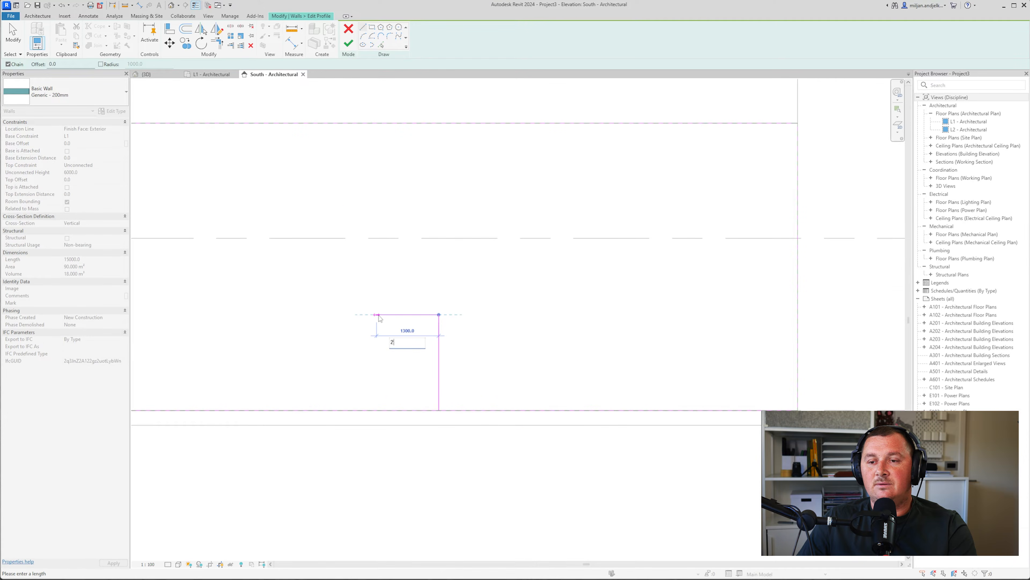
{"action": "key", "text": "Return"}
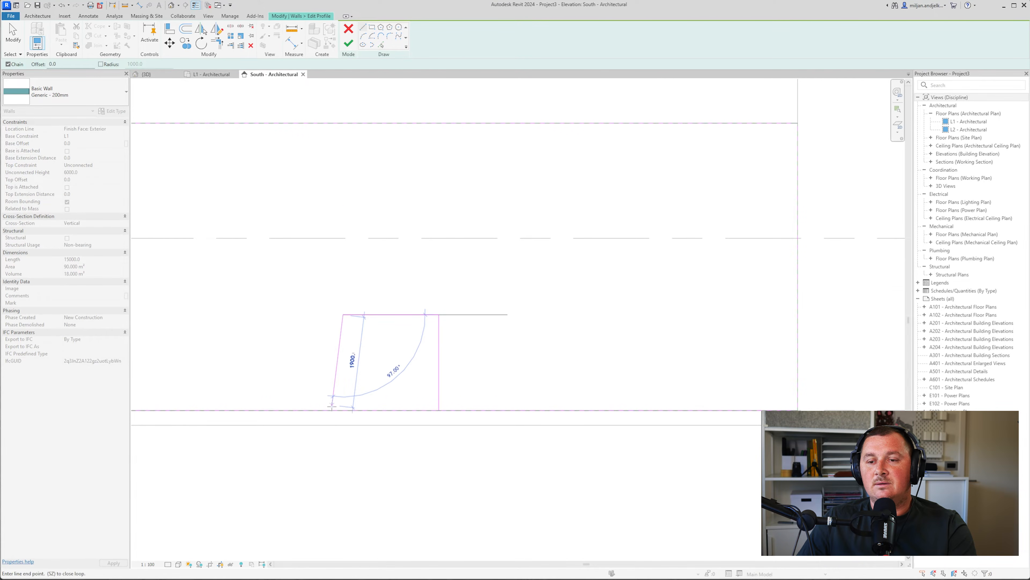
{"action": "left_click", "coordinate": [343, 410]}
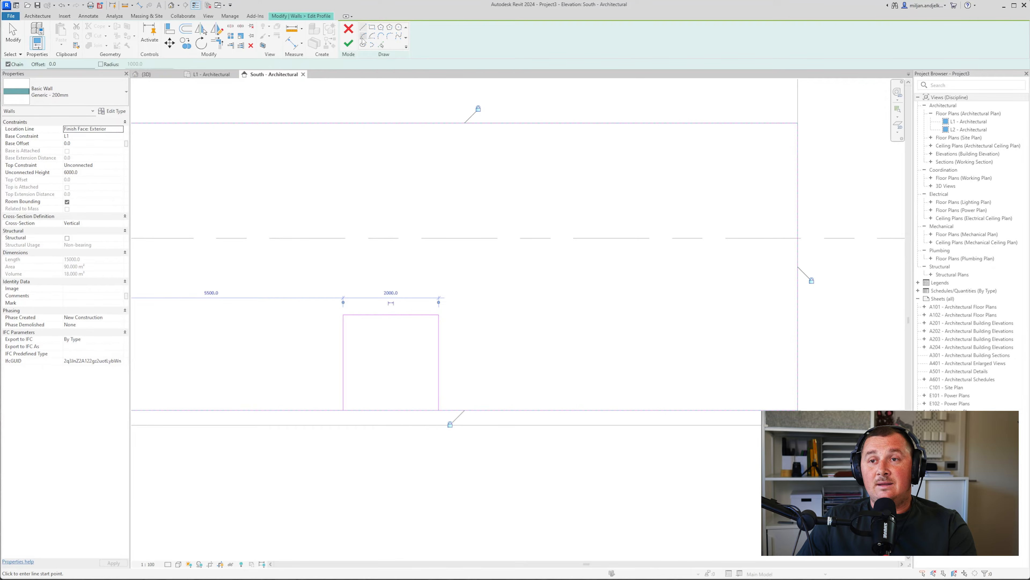
Add a semicircular arc across the opening's top and delete the straight line beneath it
{"action": "left_click", "coordinate": [343, 314]}
{"action": "left_click", "coordinate": [439, 315]}
{"action": "left_click", "coordinate": [382, 286]}
{"action": "key", "text": "Escape"}
{"action": "key", "text": "Escape"}
{"action": "left_click", "coordinate": [391, 316]}
{"action": "key", "text": "Delete"}
{"action": "middle_click_drag", "start_coordinate": [399, 338], "coordinate": [424, 289]}
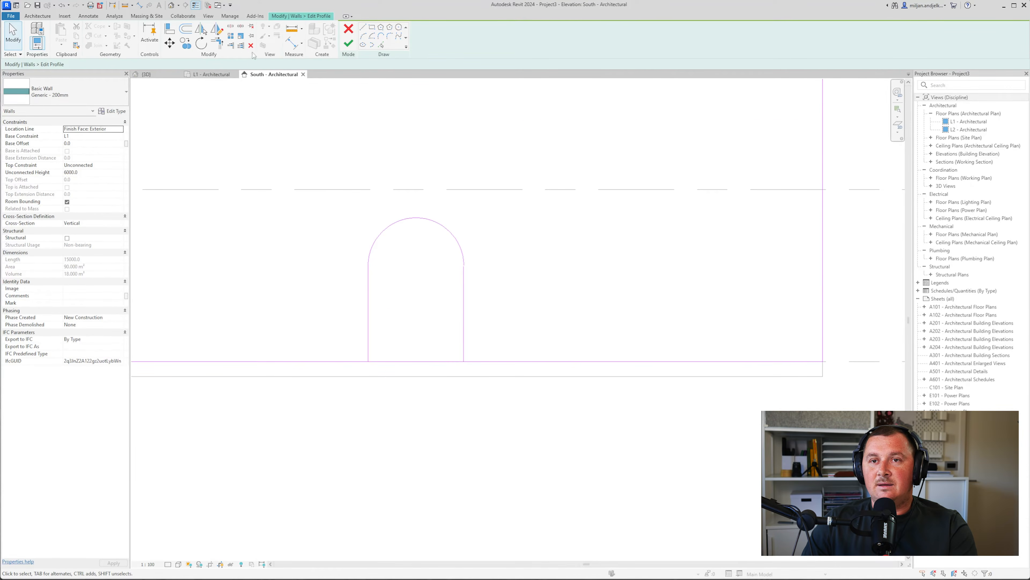
Split the bottom profile line and trim it so the arch opens down to the base
{"action": "left_click", "coordinate": [231, 28]}
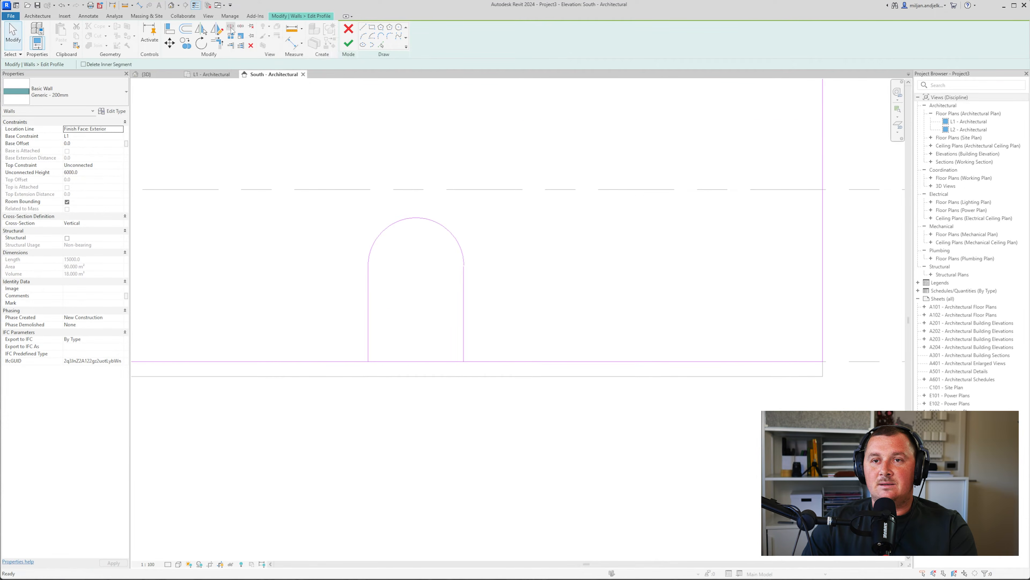
{"action": "left_click", "coordinate": [411, 361]}
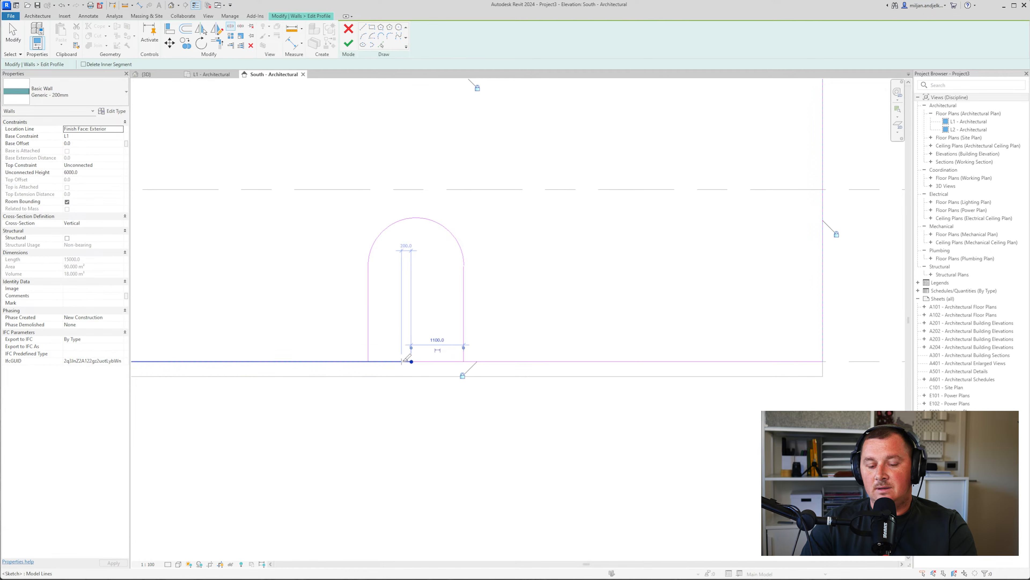
{"action": "left_click", "coordinate": [218, 43]}
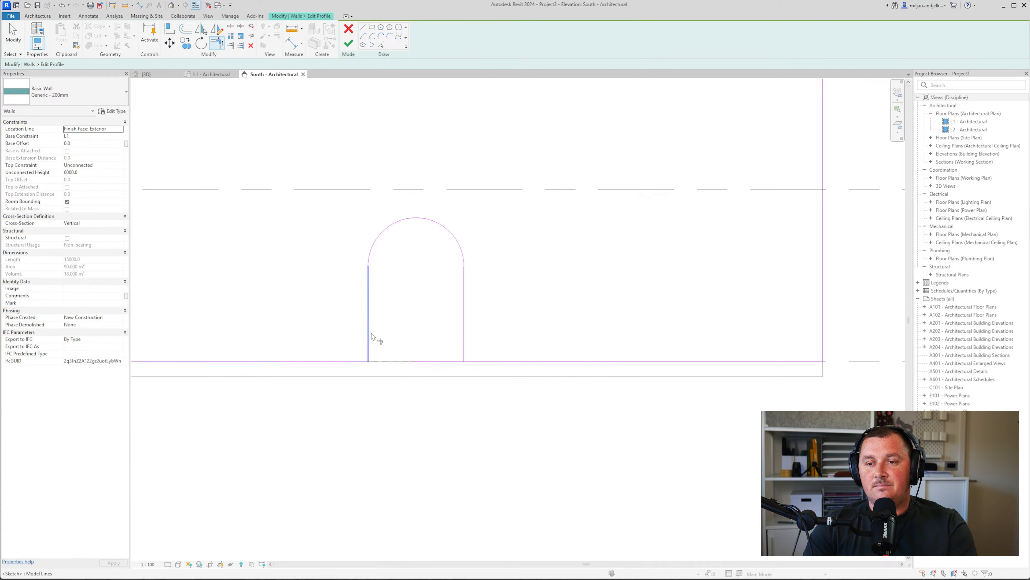
{"action": "left_click", "coordinate": [465, 351]}
{"action": "left_click", "coordinate": [481, 361]}
{"action": "middle_click_drag", "start_coordinate": [482, 350], "coordinate": [415, 337]}
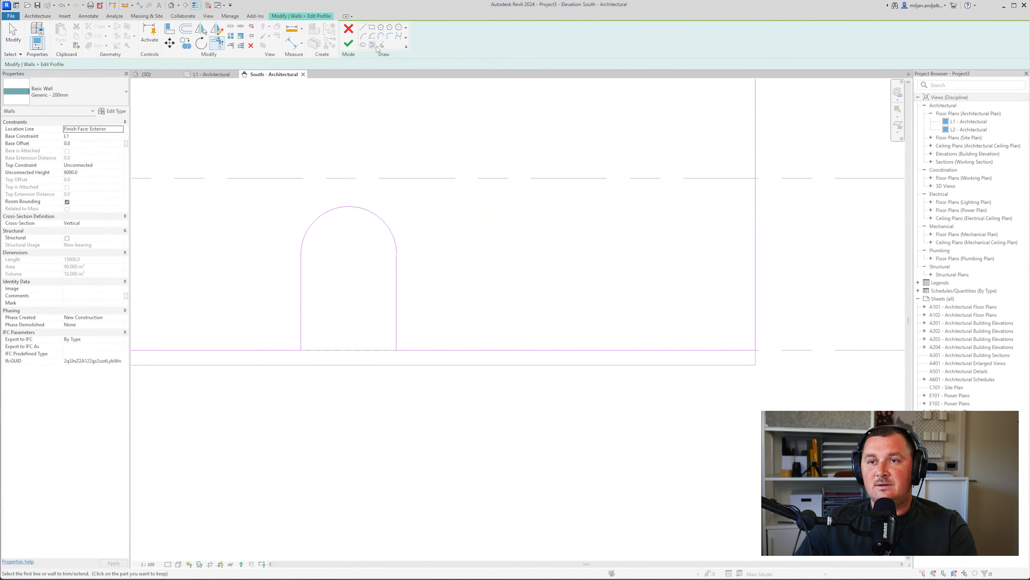
Add picked offset lines 250 and 2000 mm right of the arch and 1350 mm above the base
{"action": "left_click", "coordinate": [379, 45]}
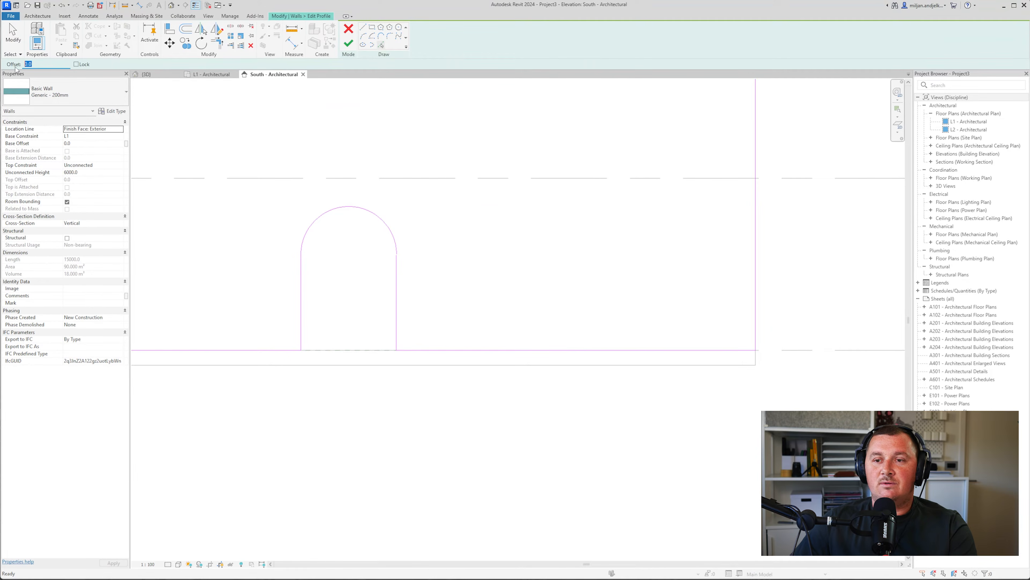
{"action": "type", "text": "250"}
{"action": "left_click", "coordinate": [397, 293]}
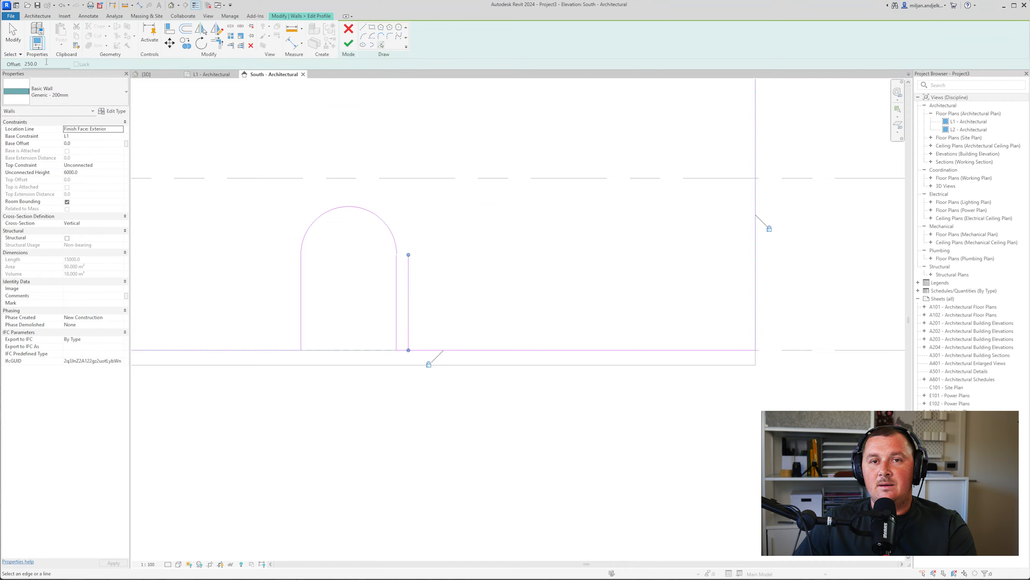
{"action": "type", "text": "2000"}
{"action": "left_click", "coordinate": [412, 282]}
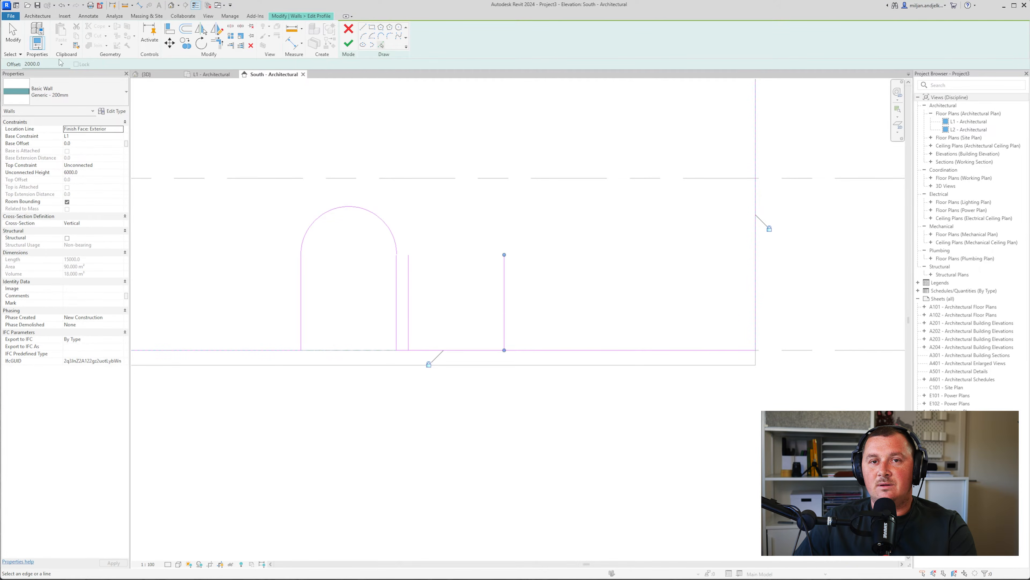
{"action": "left_click_drag", "start_coordinate": [57, 64], "coordinate": [8, 65]}
{"action": "type", "text": "1350"}
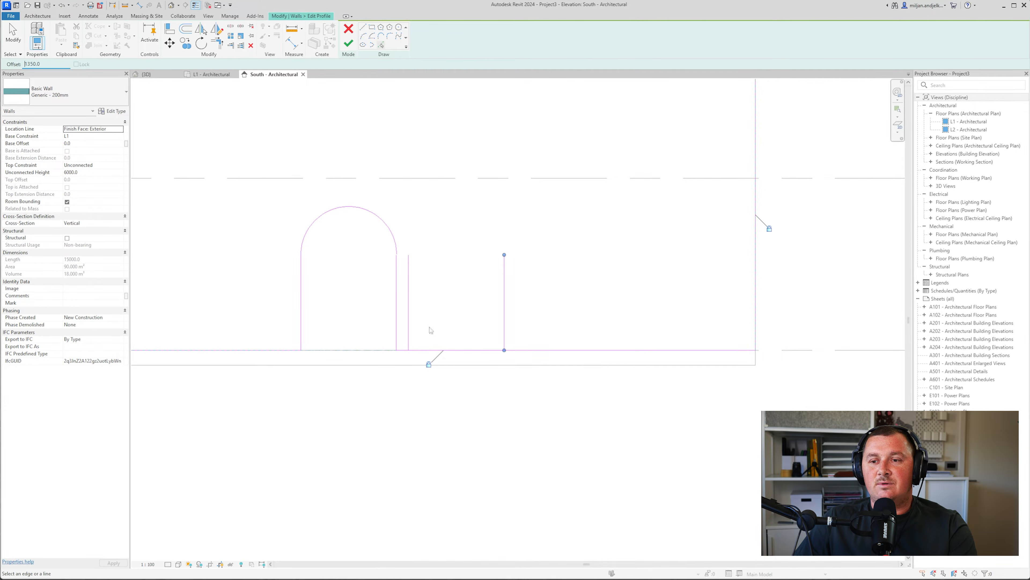
{"action": "left_click", "coordinate": [452, 350]}
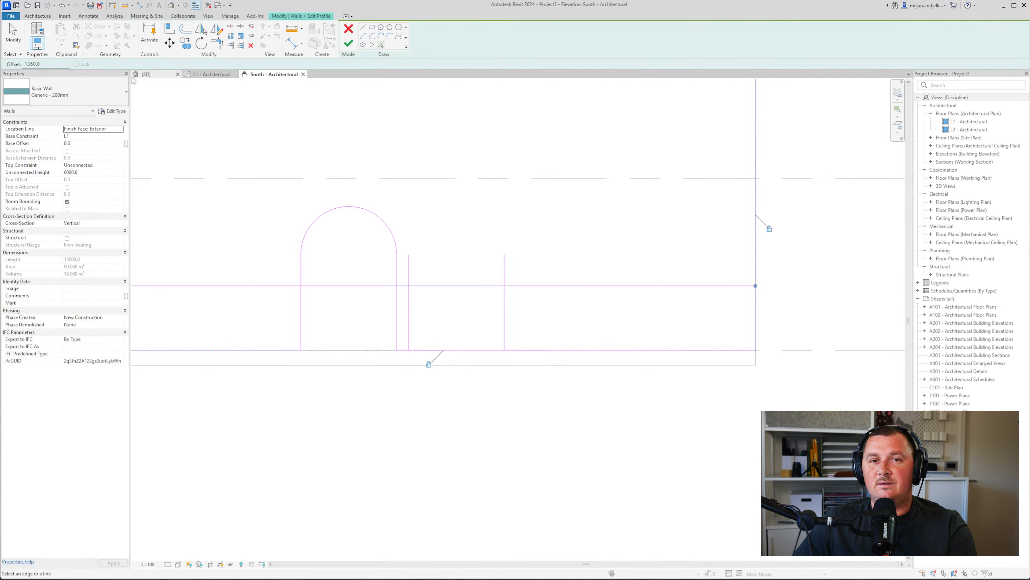
{"action": "left_click_drag", "start_coordinate": [50, 65], "coordinate": [14, 67]}
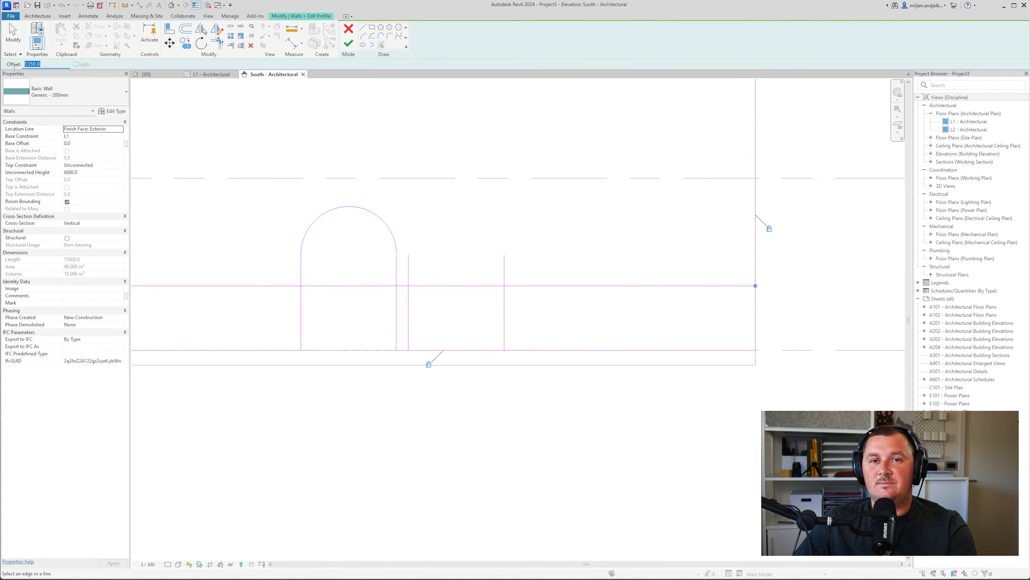
Draw a downward semicircular arc between the two verticals and measure its bottom to the base
{"action": "left_click", "coordinate": [363, 36]}
{"action": "left_click", "coordinate": [409, 286]}
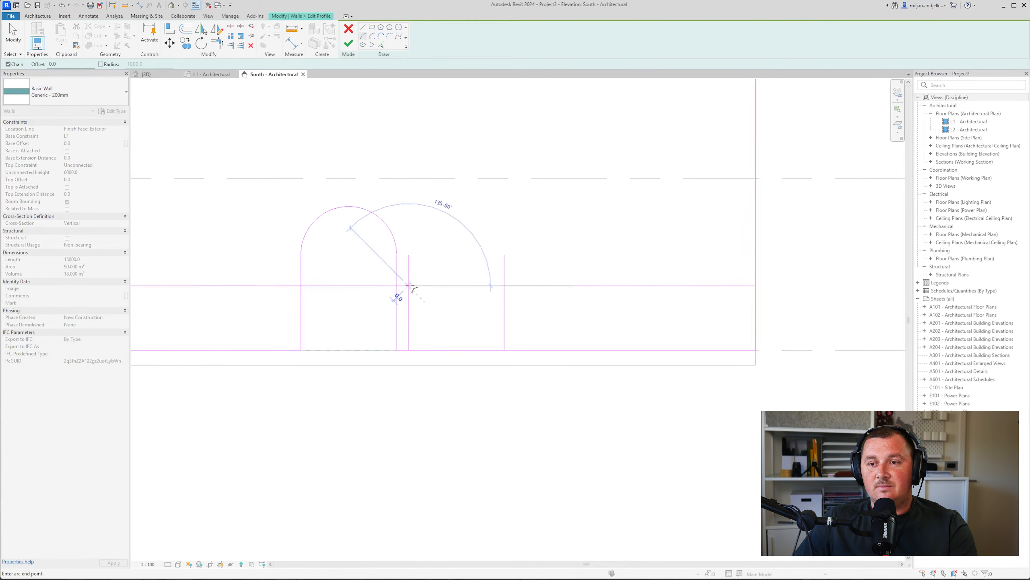
{"action": "left_click", "coordinate": [504, 287]}
{"action": "left_click", "coordinate": [462, 333]}
{"action": "left_click", "coordinate": [290, 30]}
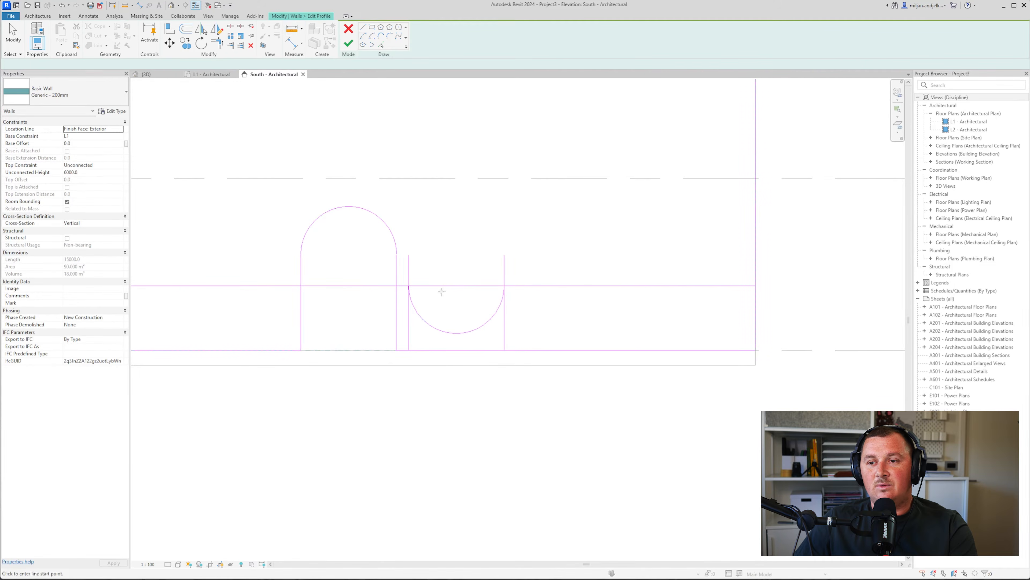
{"action": "left_click", "coordinate": [456, 332]}
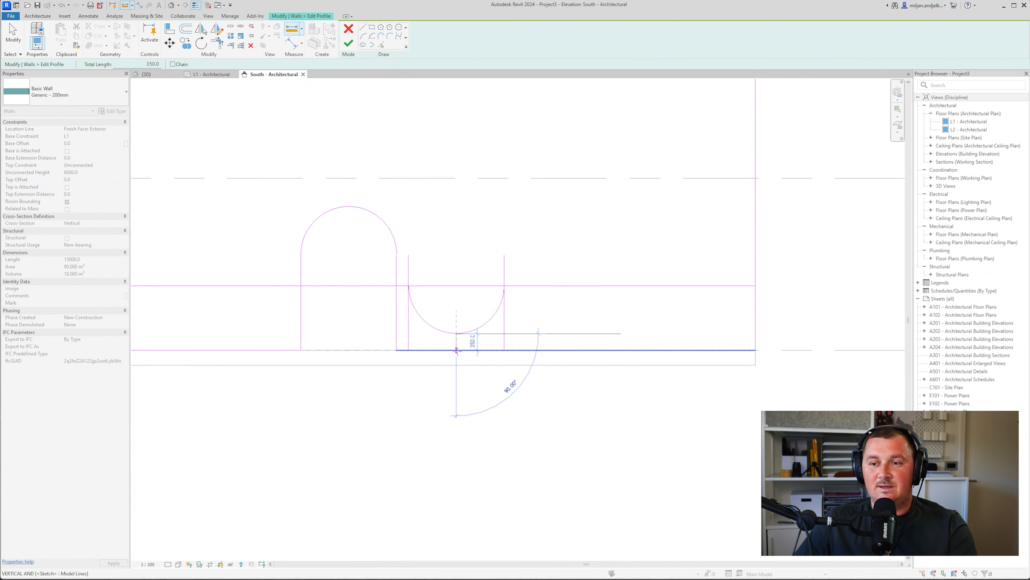
{"action": "key", "text": "Escape"}
{"action": "key", "text": "Escape"}
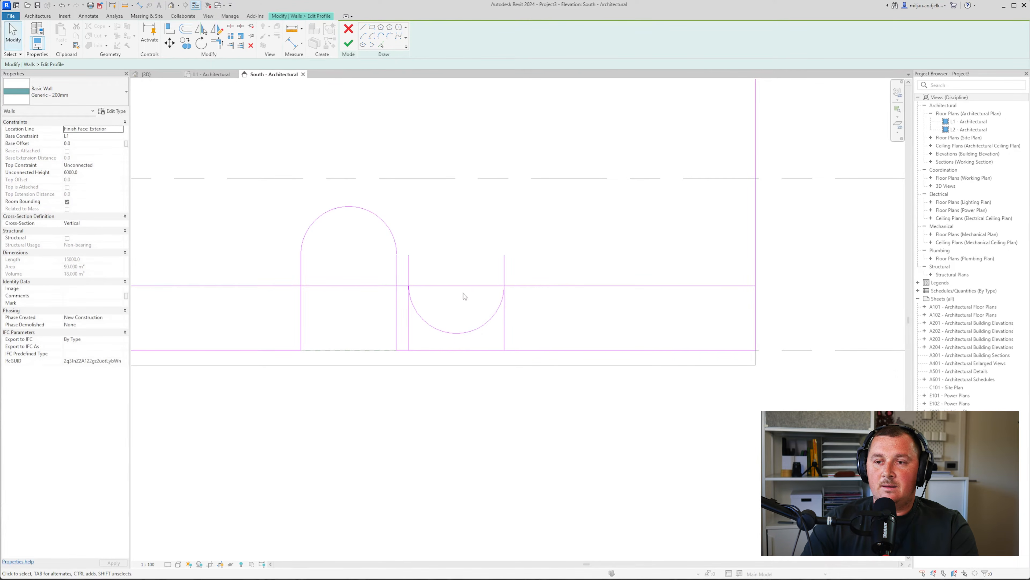
Delete the horizontal helper line from the U sketch
{"action": "left_click", "coordinate": [459, 286]}
{"action": "key", "text": "Delete"}
{"action": "scroll", "coordinate": [460, 296], "scroll_direction": "down", "scroll_amount": 1}
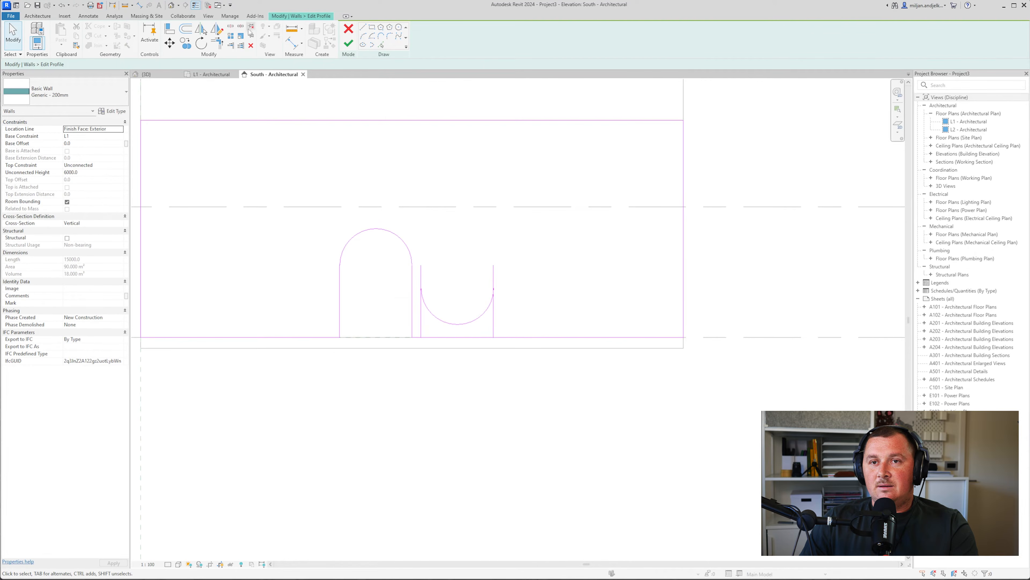
{"action": "left_click", "coordinate": [230, 26]}
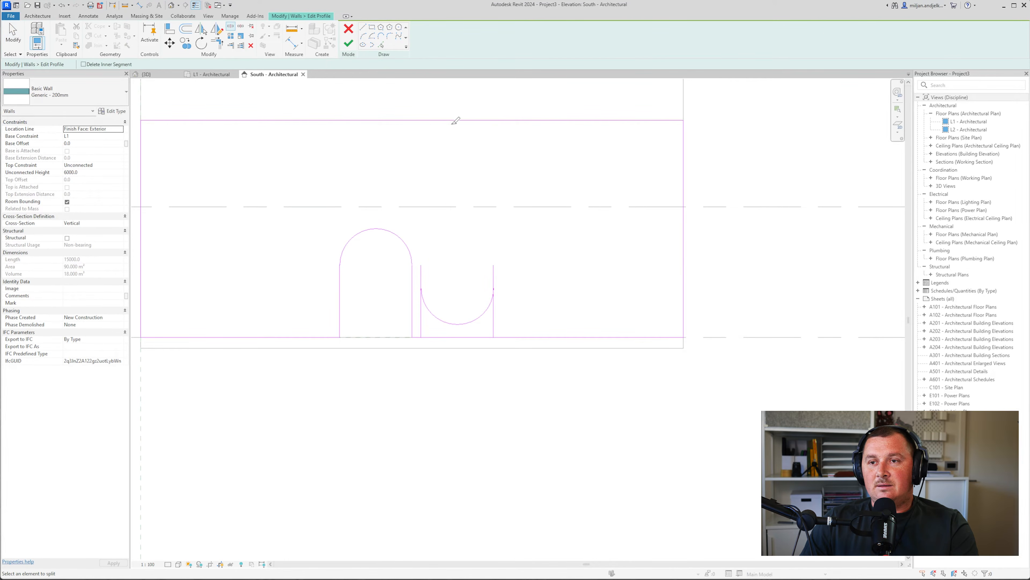
Extend both slot lines to the wall's top edge, trim them to the arc, and finish the profile
{"action": "key", "text": "t"}
{"action": "key", "text": "r"}
{"action": "left_click", "coordinate": [421, 280]}
{"action": "left_click", "coordinate": [409, 120]}
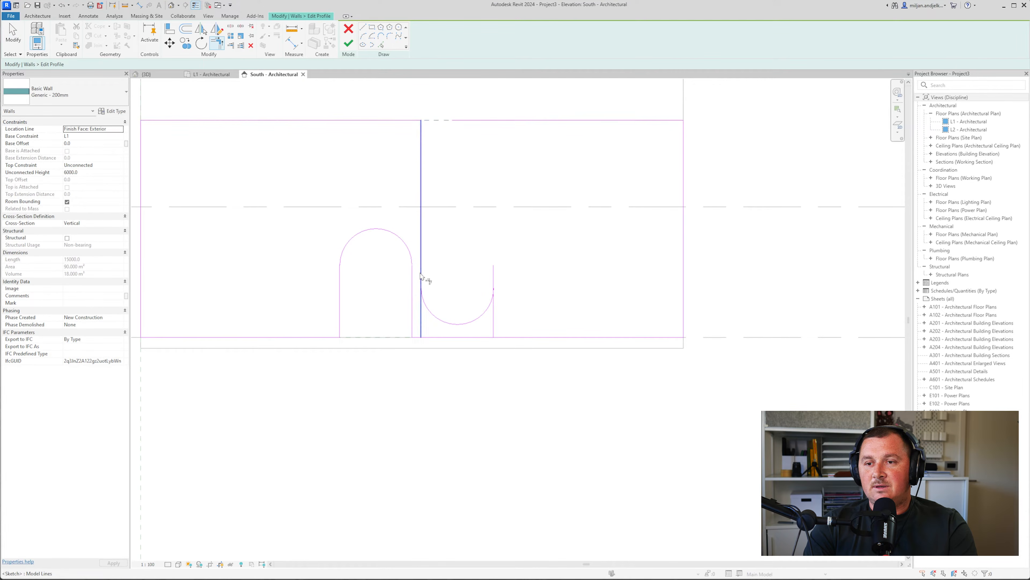
{"action": "left_click", "coordinate": [492, 302]}
{"action": "left_click", "coordinate": [494, 283]}
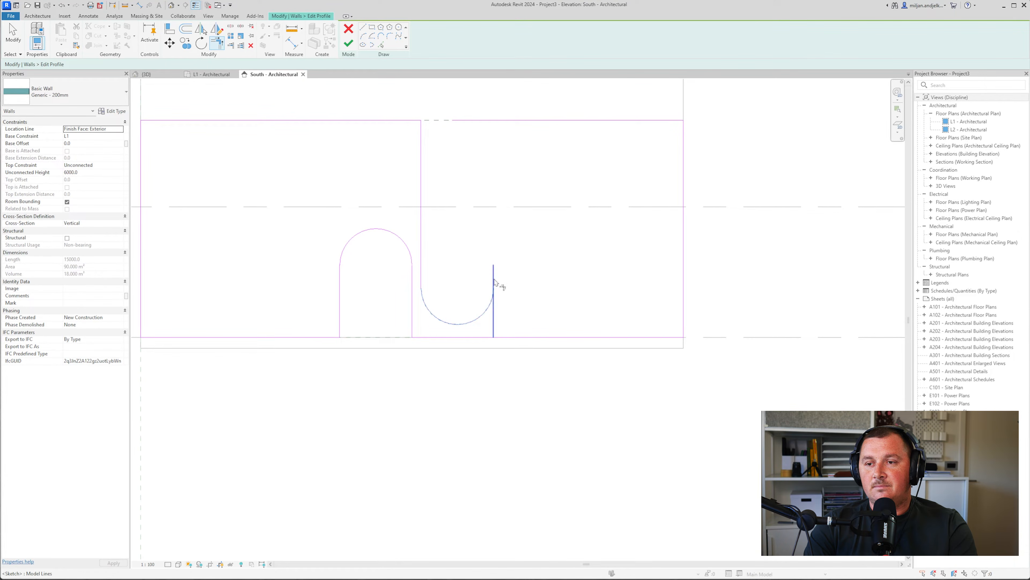
{"action": "left_click", "coordinate": [493, 276]}
{"action": "left_click", "coordinate": [524, 120]}
{"action": "left_click", "coordinate": [348, 43]}
{"action": "left_click", "coordinate": [386, 340]}
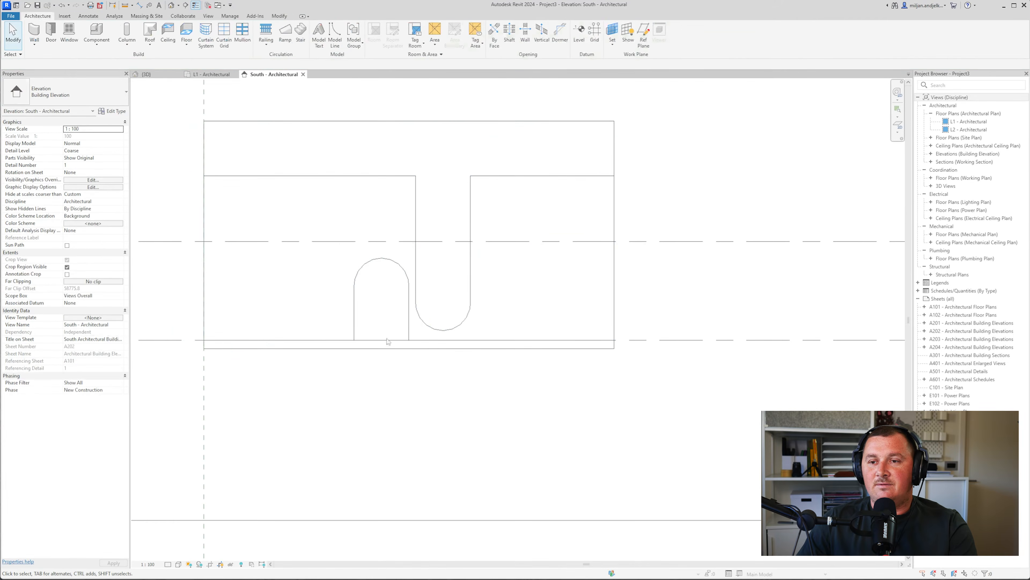
Orbit the {3D} view to check the arch and slot, then return to the L1 - Architectural plan
{"action": "left_click", "coordinate": [146, 73]}
{"action": "mouse_move", "coordinate": [428, 391]}
{"action": "middle_mouse_down", "text": "shift"}
{"action": "mouse_move", "coordinate": [504, 410]}
{"action": "mouse_move", "coordinate": [350, 393]}
{"action": "mouse_move", "coordinate": [437, 377]}
{"action": "mouse_move", "coordinate": [457, 414]}
{"action": "mouse_move", "coordinate": [438, 389]}
{"action": "middle_mouse_up", "text": "shift"}
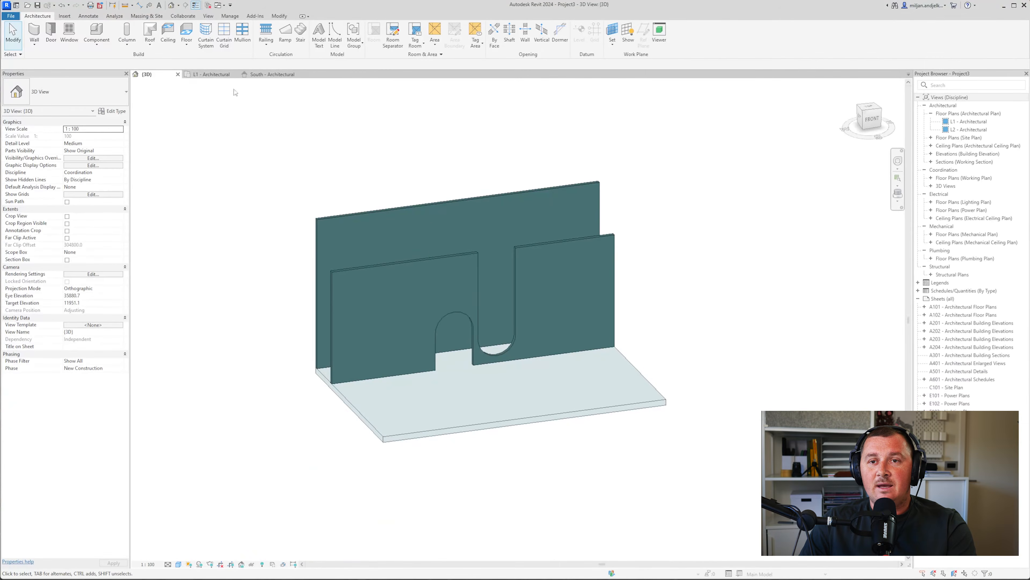
{"action": "left_click", "coordinate": [219, 74]}
{"action": "scroll", "coordinate": [412, 225], "scroll_direction": "up", "scroll_amount": 1}
{"action": "middle_click_drag", "start_coordinate": [403, 87], "coordinate": [374, 312]}
{"action": "scroll", "coordinate": [374, 311], "scroll_direction": "down", "scroll_amount": 2}
{"action": "scroll", "coordinate": [483, 196], "scroll_direction": "up", "scroll_amount": 3}
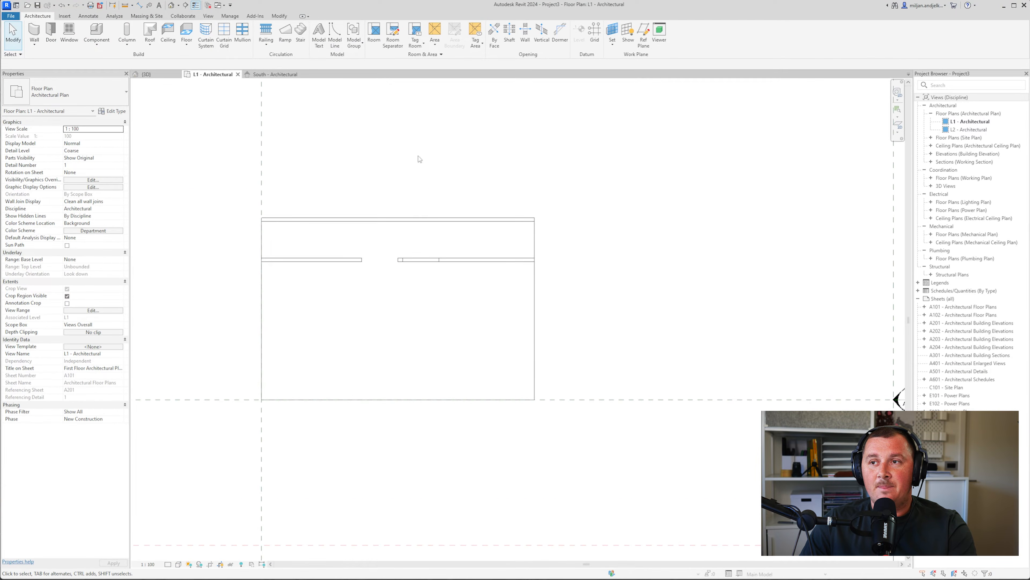
Draw a horizontal reference plane across the plan, name it 01, and place it 1000 from the wall
{"action": "left_click", "coordinate": [644, 42]}
{"action": "scroll", "coordinate": [416, 228], "scroll_direction": "up", "scroll_amount": 2}
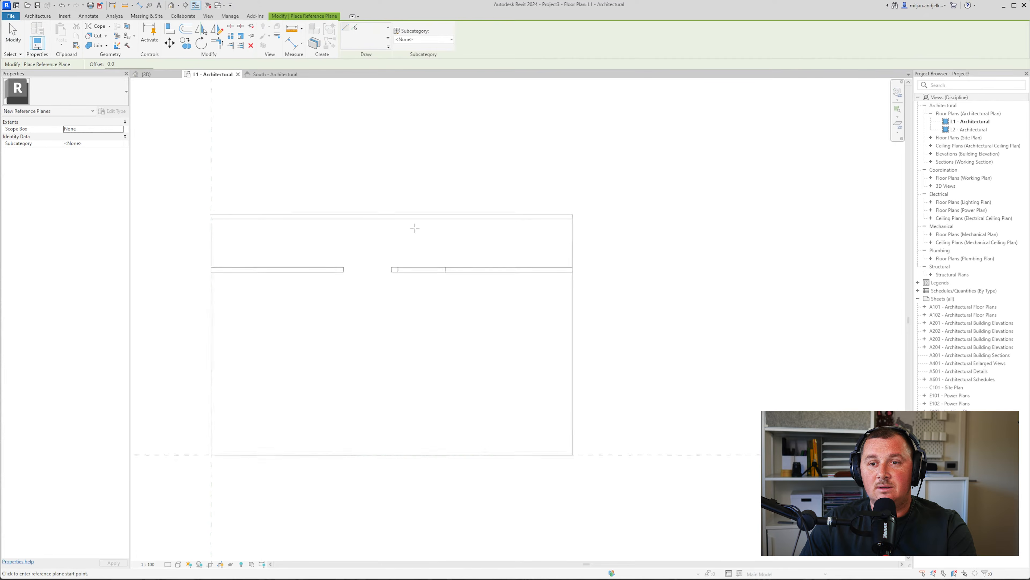
{"action": "left_click", "coordinate": [216, 246]}
{"action": "left_click", "coordinate": [768, 246]}
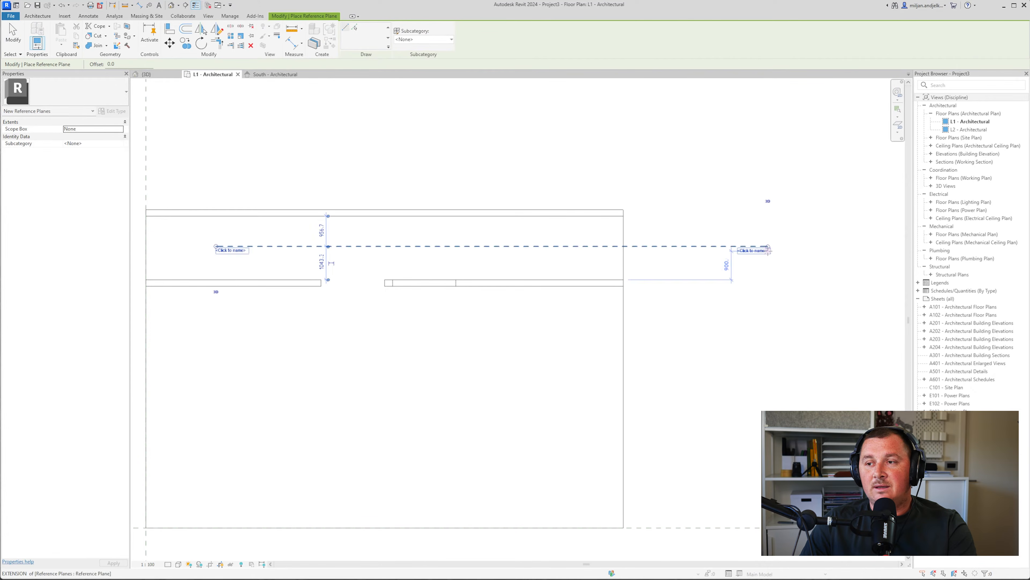
{"action": "left_click", "coordinate": [758, 251]}
{"action": "type", "text": "0"}
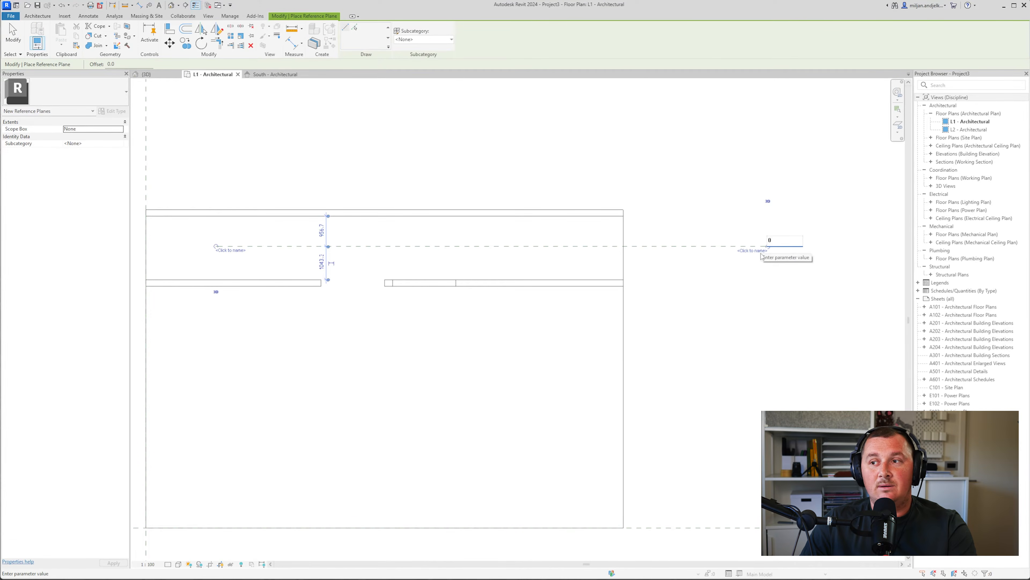
{"action": "type", "text": "1"}
{"action": "key", "text": "Return"}
{"action": "left_click", "coordinate": [321, 231]}
{"action": "type", "text": "1"}
{"action": "key", "text": "Return"}
{"action": "middle_click_drag", "start_coordinate": [308, 226], "coordinate": [349, 213]}
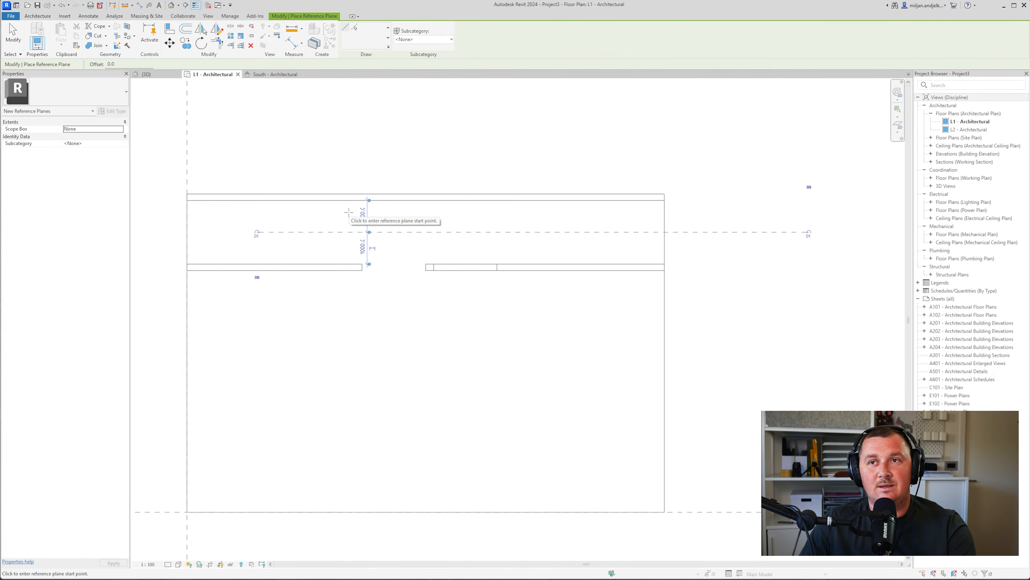
In the South elevation, create an in-place Generic Models family named Generic Models 1
{"action": "left_click", "coordinate": [275, 75]}
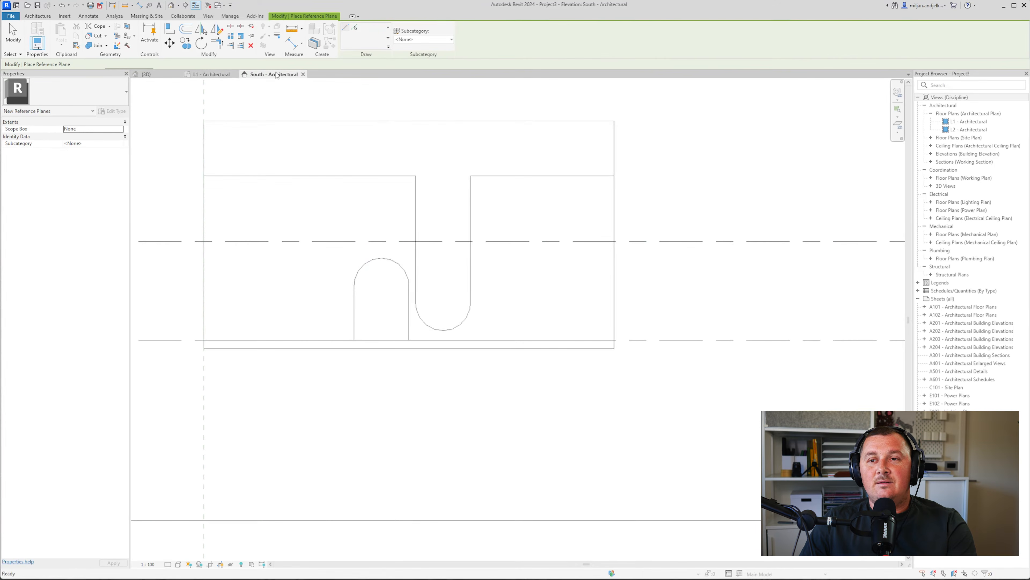
{"action": "left_click", "coordinate": [12, 34]}
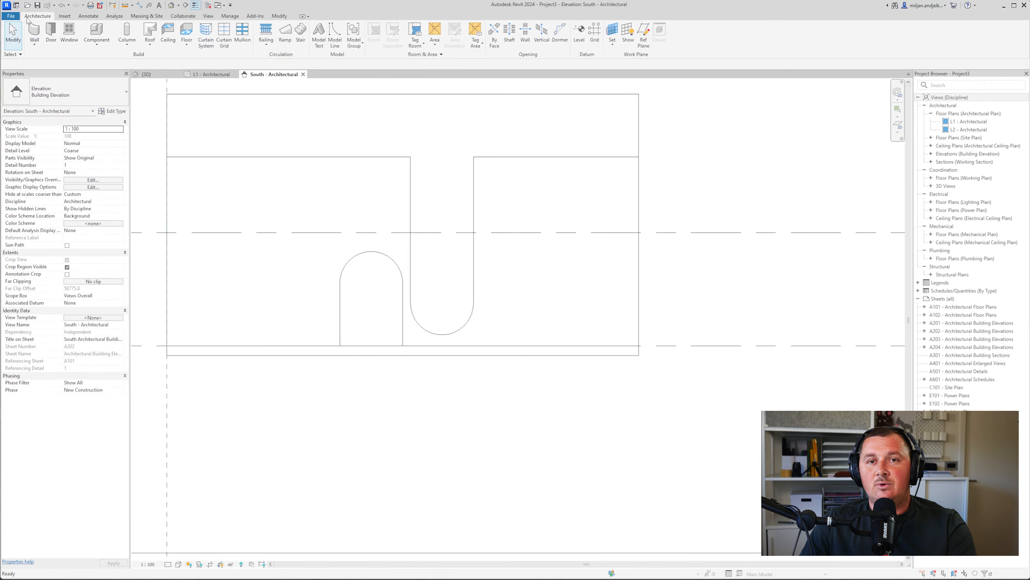
{"action": "left_click", "coordinate": [100, 50]}
{"action": "left_click", "coordinate": [119, 81]}
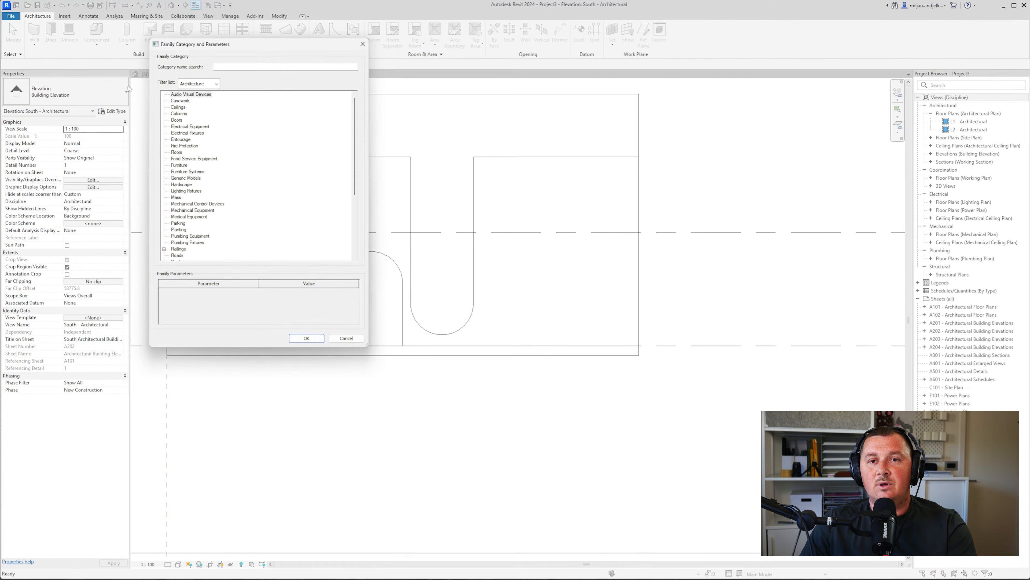
{"action": "scroll", "coordinate": [197, 184], "scroll_direction": "down", "scroll_amount": 1}
{"action": "left_click", "coordinate": [186, 166]}
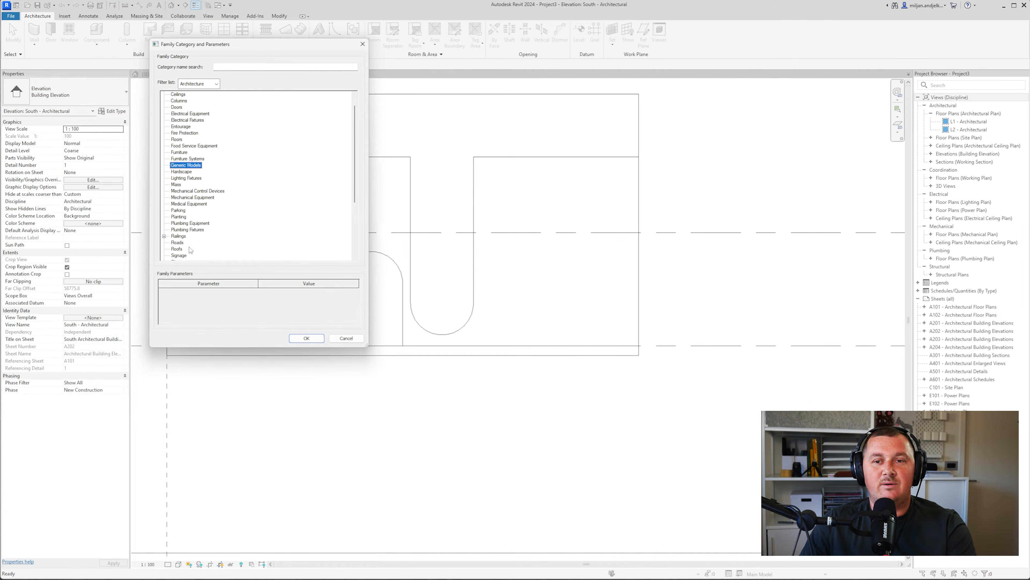
{"action": "scroll", "coordinate": [184, 252], "scroll_direction": "down", "scroll_amount": 1}
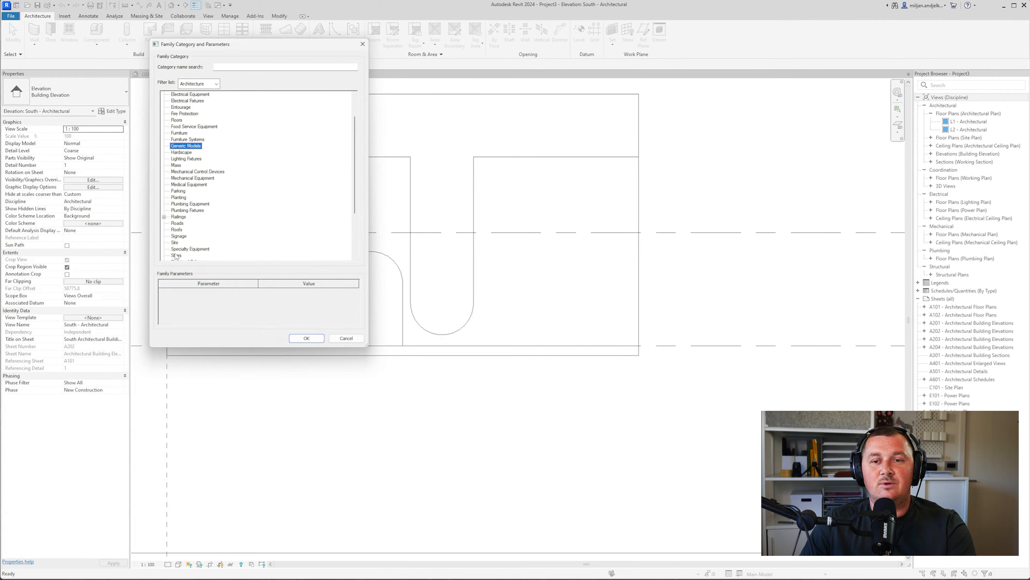
{"action": "left_click", "coordinate": [176, 255]}
{"action": "left_click", "coordinate": [179, 140]}
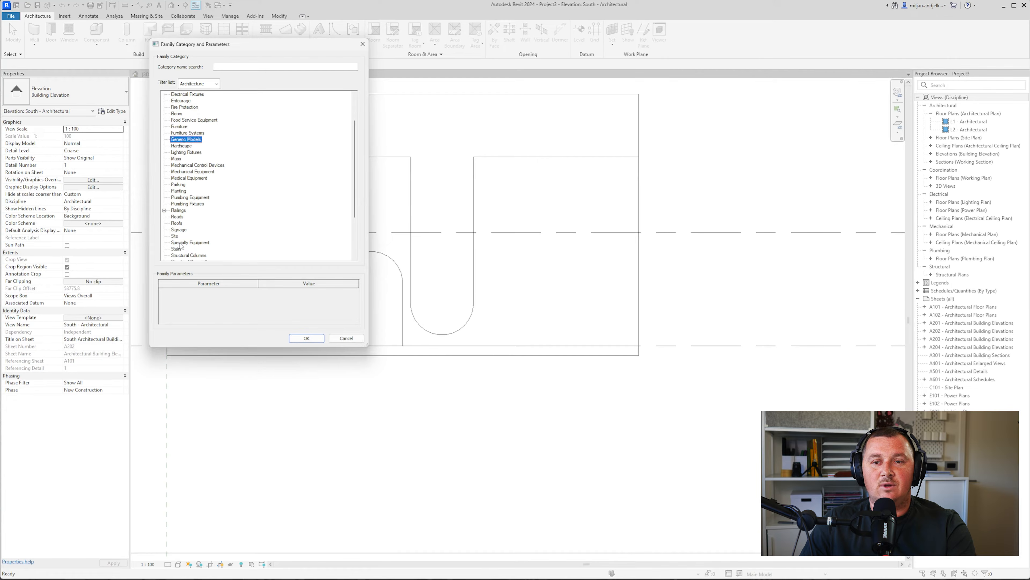
{"action": "left_click", "coordinate": [306, 338]}
{"action": "key", "text": "Return"}
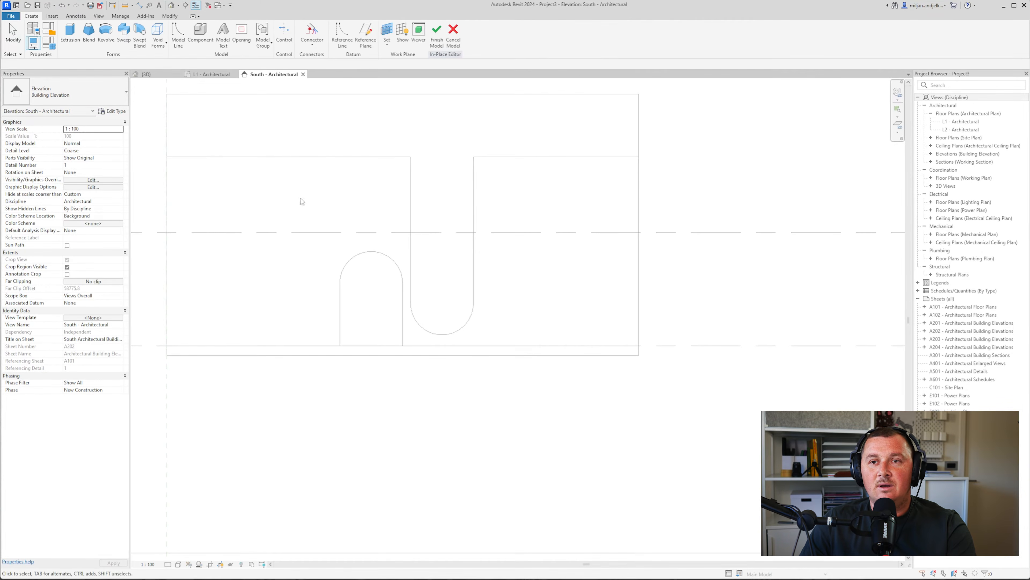
Start an extrusion using Reference Plane : 01 as the work plane
{"action": "left_click", "coordinate": [79, 48]}
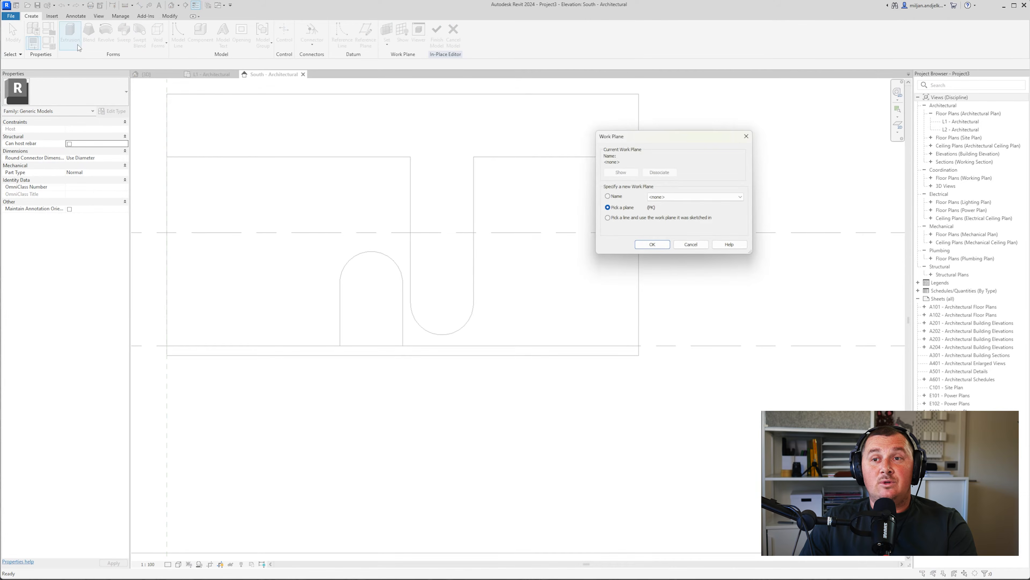
{"action": "left_click", "coordinate": [680, 197]}
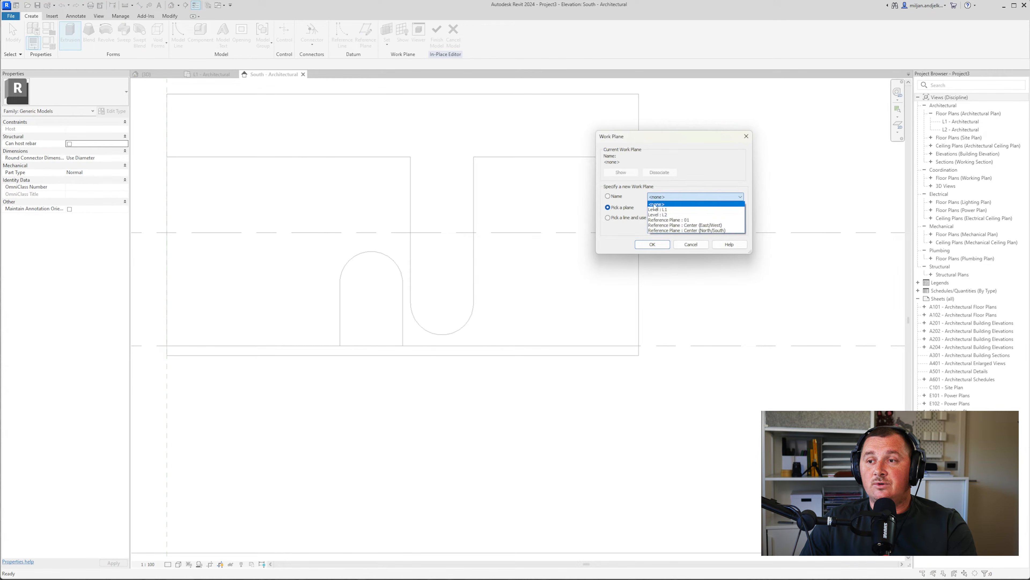
{"action": "left_click", "coordinate": [674, 219]}
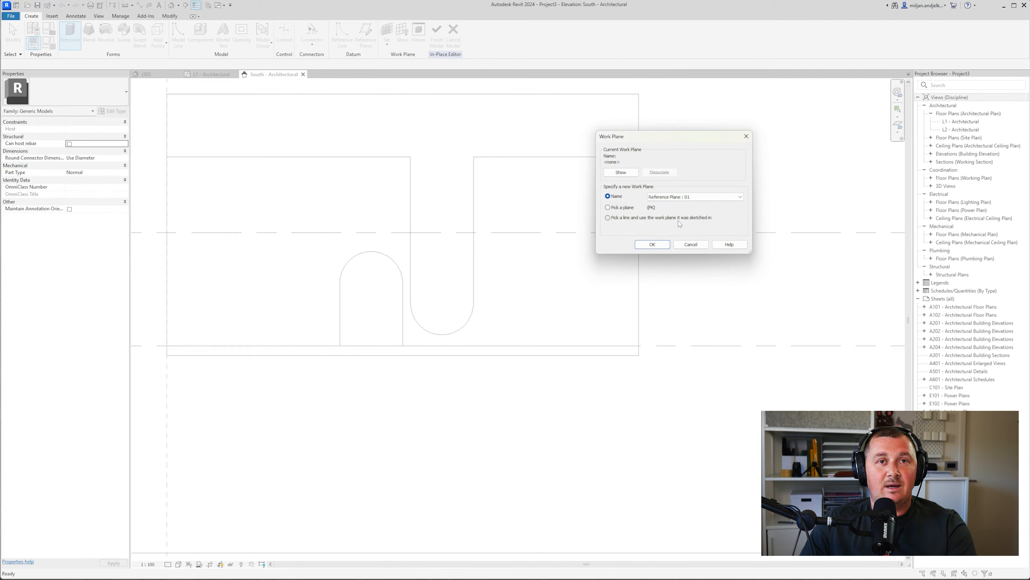
{"action": "left_click", "coordinate": [651, 244]}
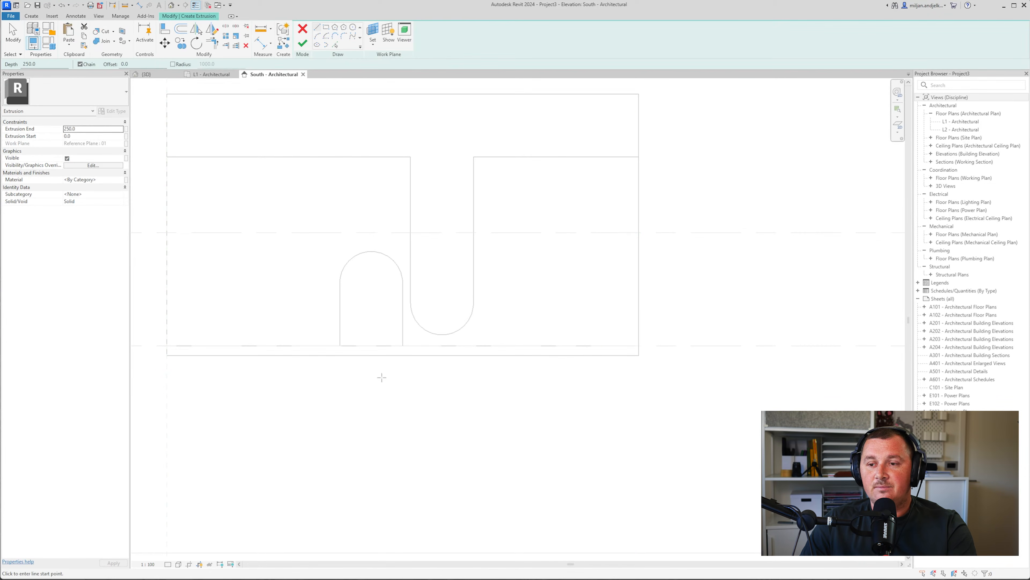
Check the podium reference image, then set the extrusion depth to 1000 with Pick Lines
{"action": "left_click", "coordinate": [703, 579]}
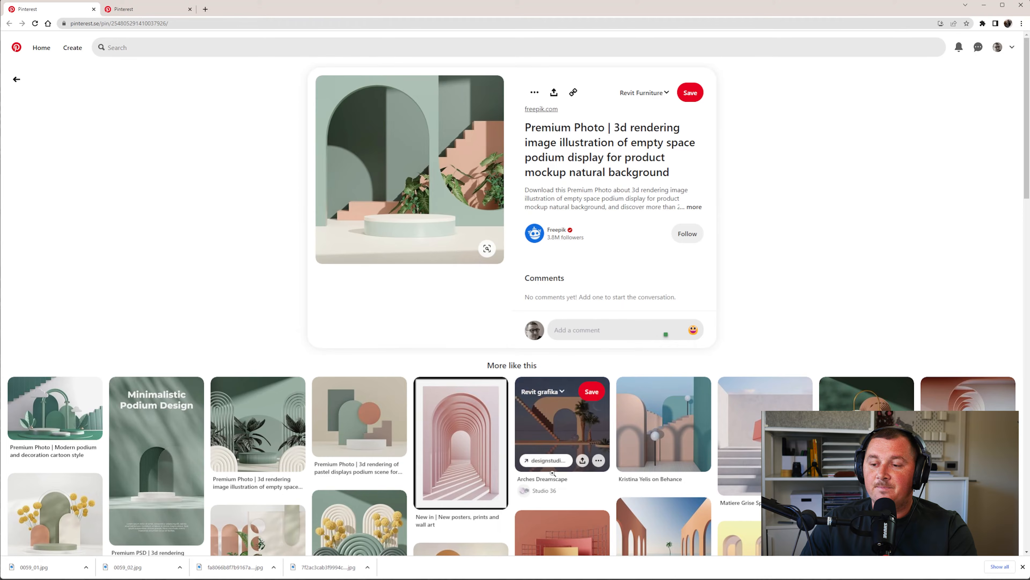
{"action": "key", "text": "alt+Tab"}
{"action": "left_click", "coordinate": [336, 44]}
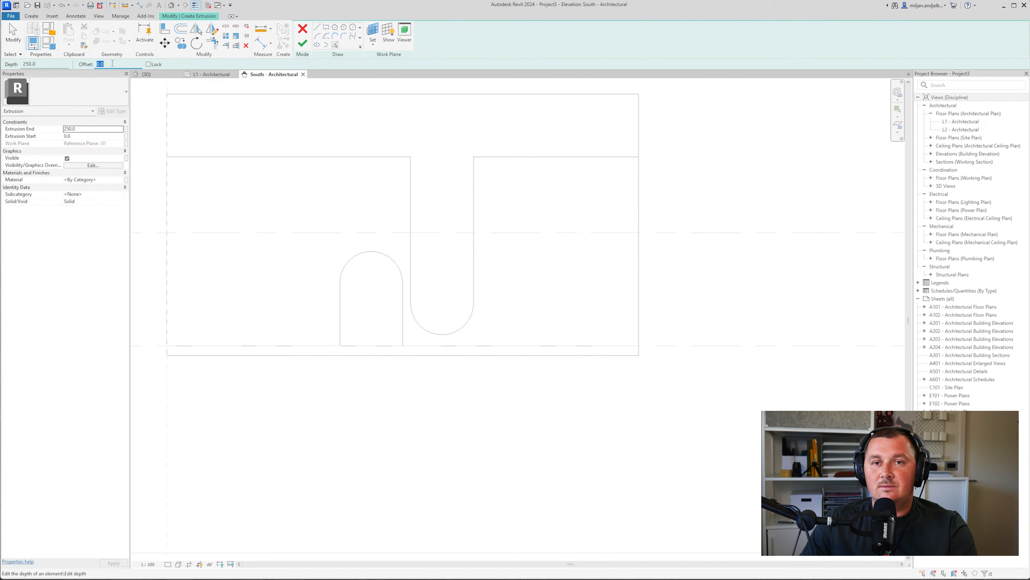
{"action": "left_click_drag", "start_coordinate": [42, 64], "coordinate": [7, 60]}
{"action": "type", "text": "1000"}
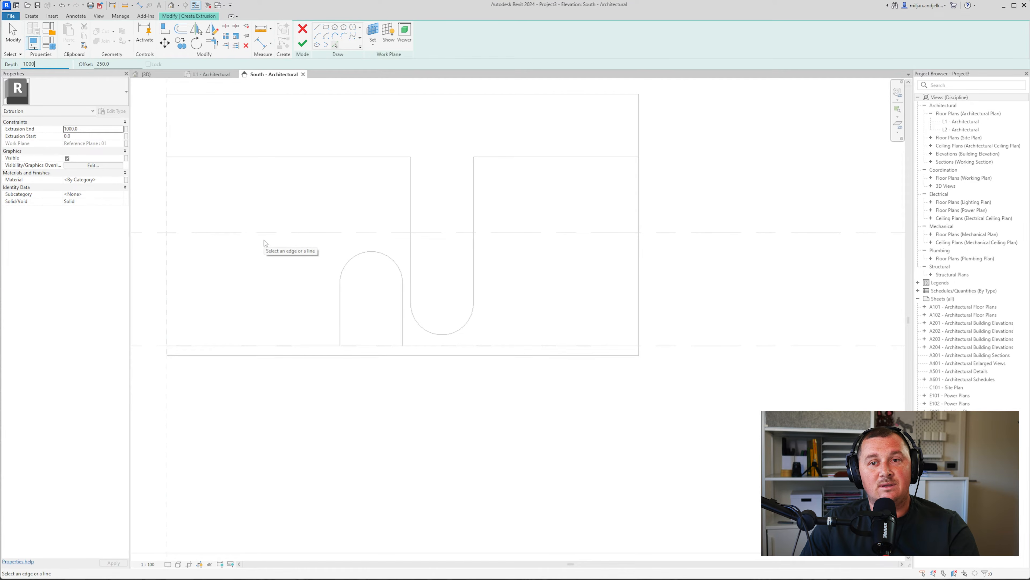
{"action": "scroll", "coordinate": [346, 305], "scroll_direction": "up", "scroll_amount": 2}
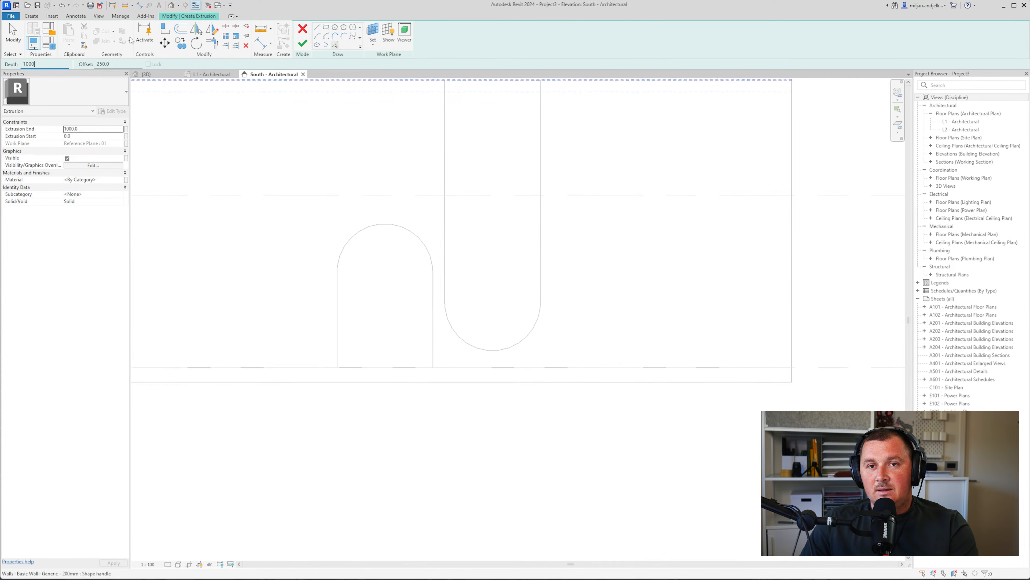
{"action": "key", "text": "Return"}
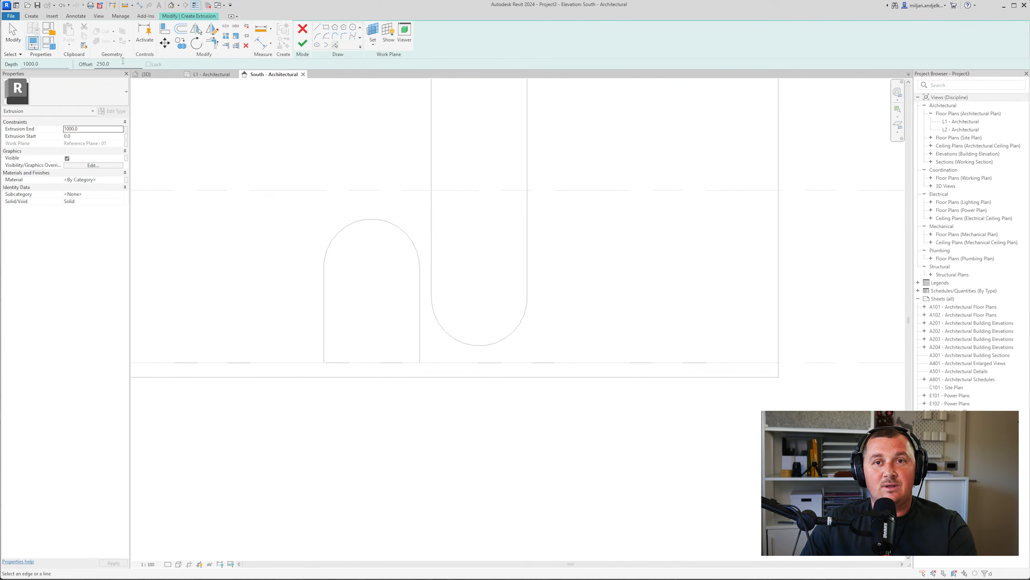
Pick the arch and floor edges to add 250 mm offset lines for the steps
{"action": "left_click", "coordinate": [331, 351]}
{"action": "left_click", "coordinate": [339, 356]}
{"action": "left_click", "coordinate": [337, 341]}
{"action": "left_click", "coordinate": [362, 343]}
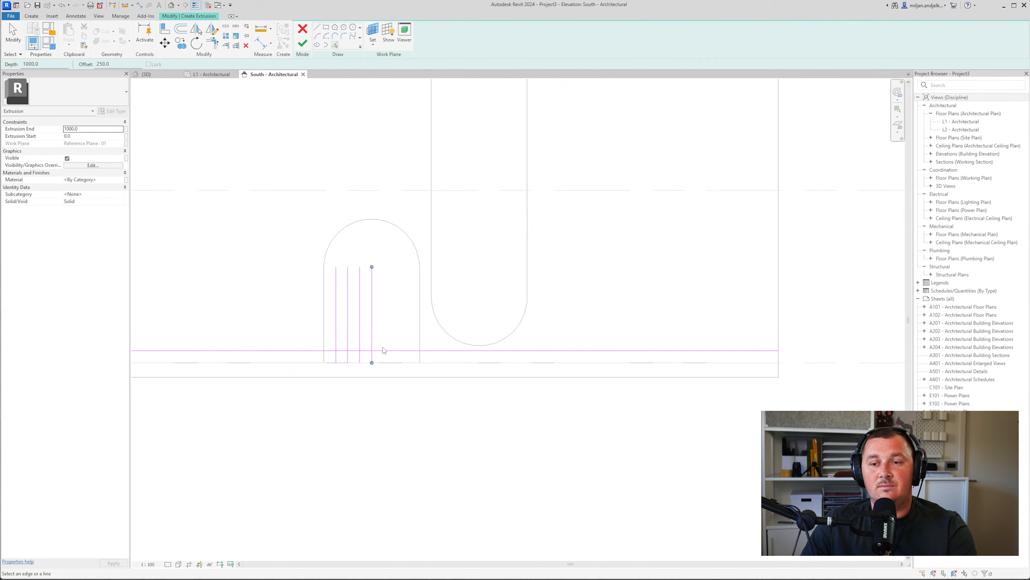
{"action": "scroll", "coordinate": [362, 346], "scroll_direction": "up", "scroll_amount": 2}
{"action": "left_click", "coordinate": [336, 323]}
{"action": "key", "text": "Escape"}
{"action": "key", "text": "Escape"}
After rechecking the reference image, delete the two extra vertical sketch lines
{"action": "key", "text": "alt+Tab"}
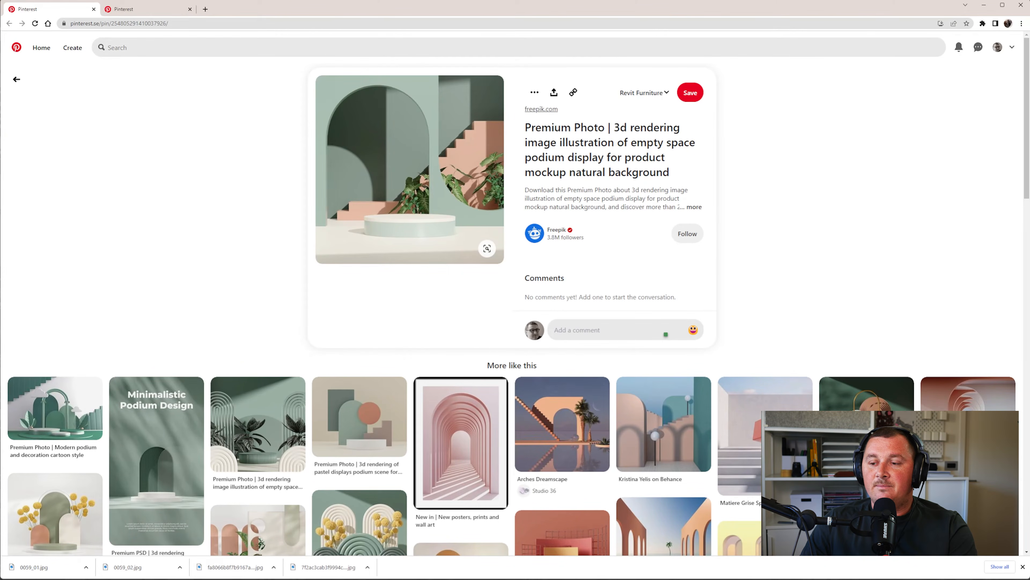
{"action": "key", "text": "alt+Tab"}
{"action": "scroll", "coordinate": [378, 350], "scroll_direction": "up", "scroll_amount": 1}
{"action": "left_click", "coordinate": [356, 327]}
{"action": "key", "text": "Delete"}
{"action": "left_click", "coordinate": [376, 323]}
{"action": "key", "text": "Delete"}
Trim the vertical and horizontal lines into corners to form the two-step outline
{"action": "key", "text": "t"}
{"action": "key", "text": "r"}
{"action": "left_click", "coordinate": [314, 367]}
{"action": "left_click", "coordinate": [321, 353]}
{"action": "left_click", "coordinate": [325, 352]}
{"action": "left_click", "coordinate": [335, 344]}
{"action": "left_click", "coordinate": [344, 334]}
{"action": "left_click", "coordinate": [335, 343]}
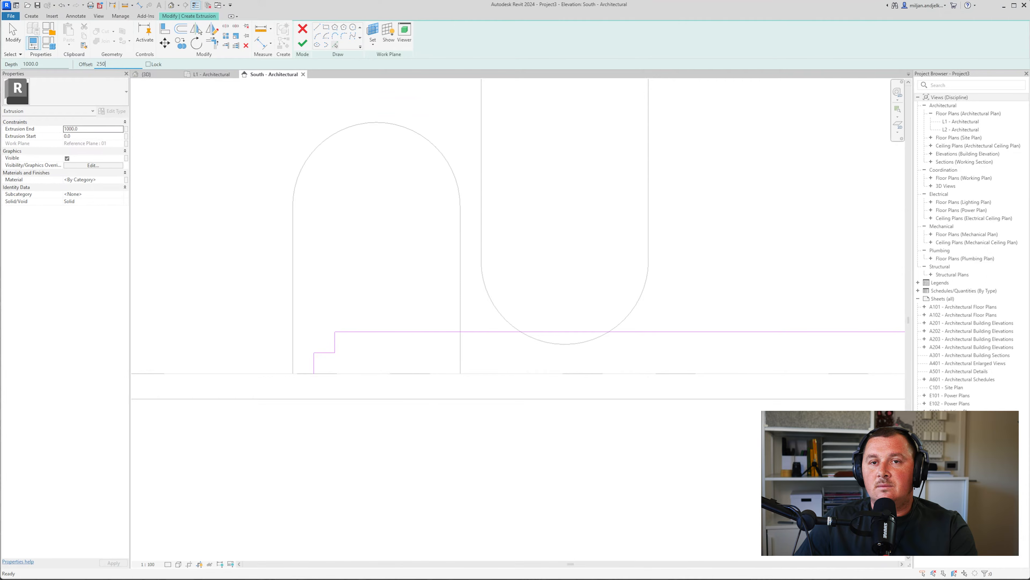
Offset vertical lines 250 apart and six horizontal step lines, each one step higher
{"action": "left_click", "coordinate": [460, 299]}
{"action": "left_click", "coordinate": [437, 308]}
{"action": "left_click", "coordinate": [416, 317]}
{"action": "left_click", "coordinate": [404, 320]}
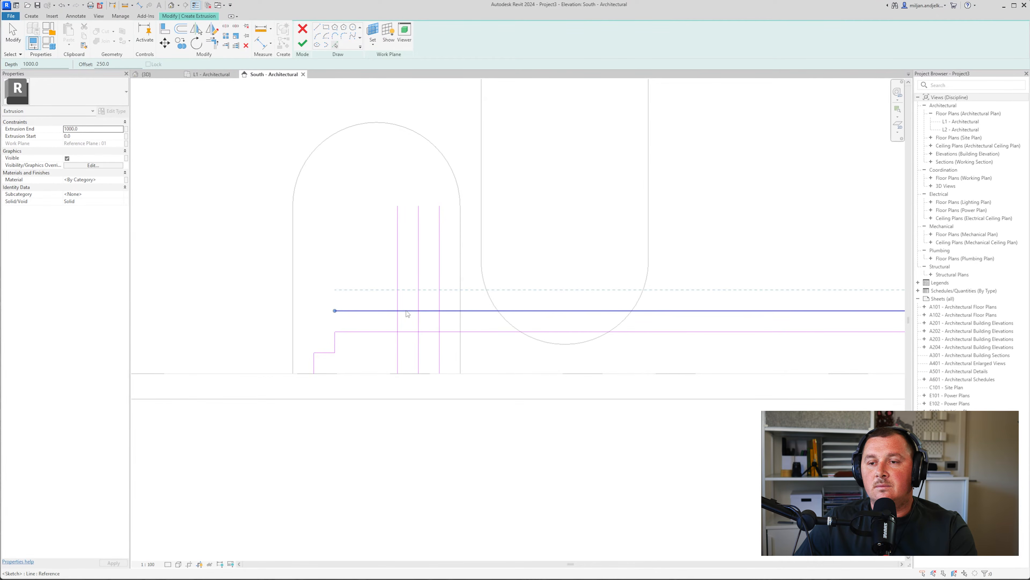
{"action": "left_click", "coordinate": [409, 294]}
{"action": "left_click", "coordinate": [409, 290]}
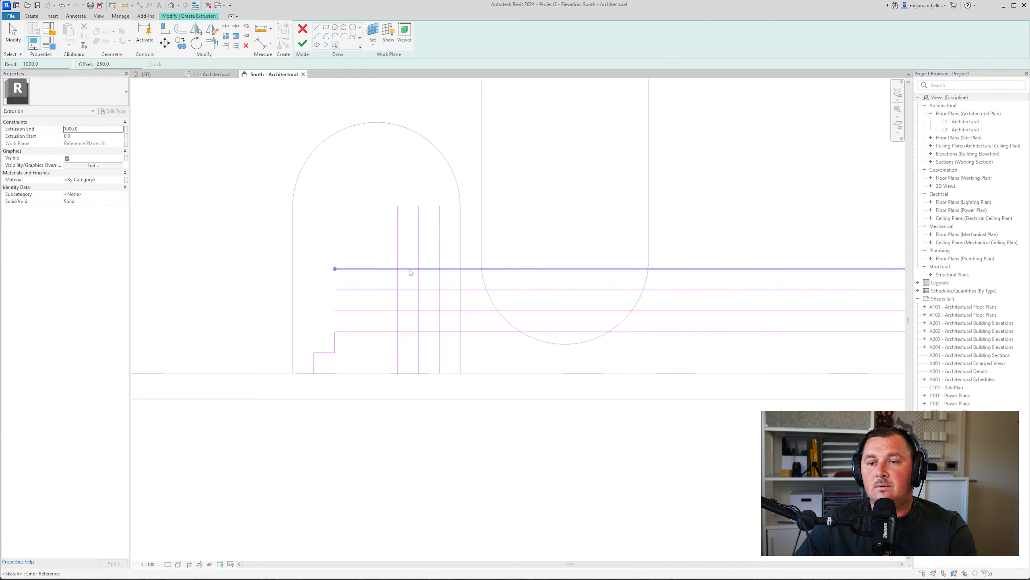
{"action": "left_click", "coordinate": [410, 269]}
{"action": "left_click", "coordinate": [410, 249]}
{"action": "left_click", "coordinate": [410, 228]}
Trim the offset verticals and horizontals into step corners with TR
{"action": "key", "text": "t"}
{"action": "key", "text": "r"}
{"action": "left_click", "coordinate": [396, 331]}
{"action": "left_click", "coordinate": [398, 328]}
{"action": "left_click", "coordinate": [399, 320]}
{"action": "left_click", "coordinate": [404, 311]}
{"action": "left_click", "coordinate": [419, 305]}
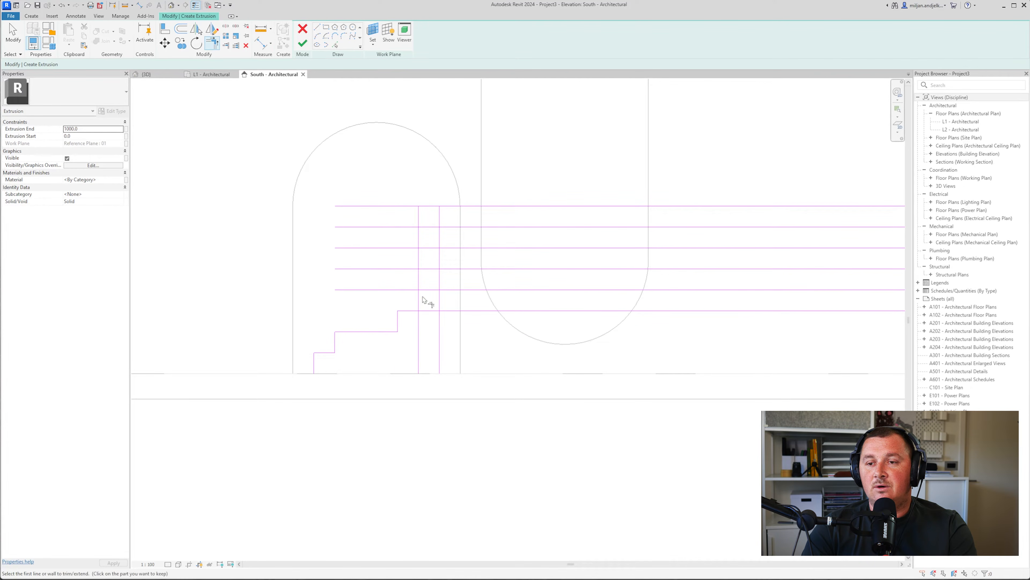
{"action": "left_click", "coordinate": [423, 311]}
{"action": "left_click", "coordinate": [427, 289]}
{"action": "left_click", "coordinate": [419, 301]}
{"action": "left_click", "coordinate": [434, 290]}
{"action": "left_click", "coordinate": [439, 282]}
{"action": "left_click", "coordinate": [439, 279]}
{"action": "left_click", "coordinate": [447, 269]}
{"action": "key", "text": "Escape"}
Delete the four leftover horizontal sketch lines
{"action": "left_click_drag", "start_coordinate": [570, 289], "coordinate": [540, 200]}
{"action": "key", "text": "Delete"}
{"action": "scroll", "coordinate": [439, 291], "scroll_direction": "up", "scroll_amount": 2}
Copy the top steps upward four times with CO (Multiple) to continue the stair
{"action": "mouse_move", "coordinate": [456, 259]}
{"action": "left_mouse_down"}
{"action": "mouse_move", "coordinate": [422, 292]}
{"action": "mouse_move", "coordinate": [411, 322]}
{"action": "left_mouse_up"}
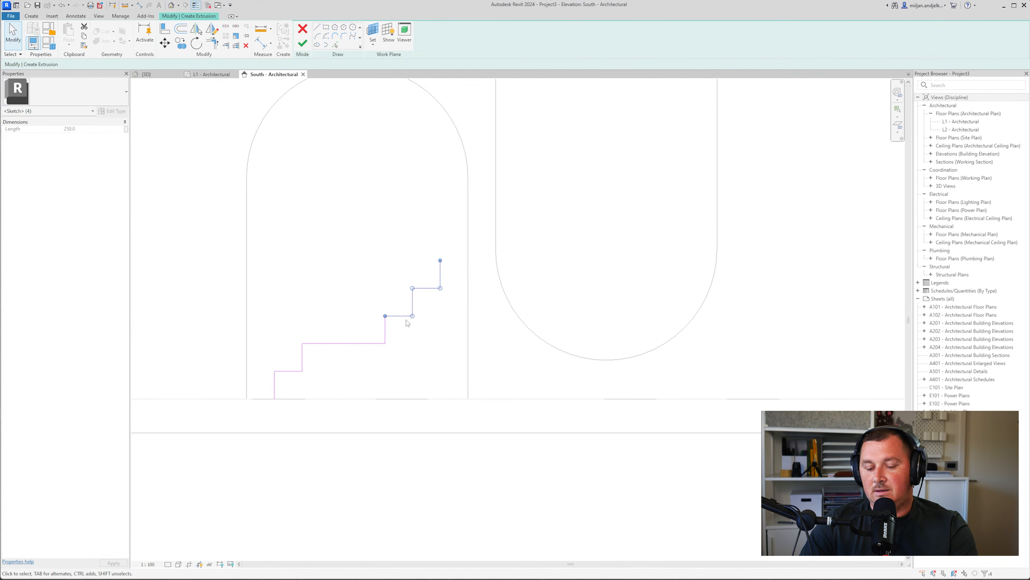
{"action": "key", "text": "c"}
{"action": "key", "text": "o"}
{"action": "left_click", "coordinate": [385, 315]}
{"action": "left_click", "coordinate": [440, 261]}
{"action": "left_click", "coordinate": [496, 205]}
{"action": "left_click", "coordinate": [549, 152]}
{"action": "scroll", "coordinate": [556, 151], "scroll_direction": "down", "scroll_amount": 2}
{"action": "left_click", "coordinate": [597, 107]}
{"action": "middle_click_drag", "start_coordinate": [598, 108], "coordinate": [536, 189]}
{"action": "key", "text": "Escape"}
{"action": "key", "text": "Escape"}
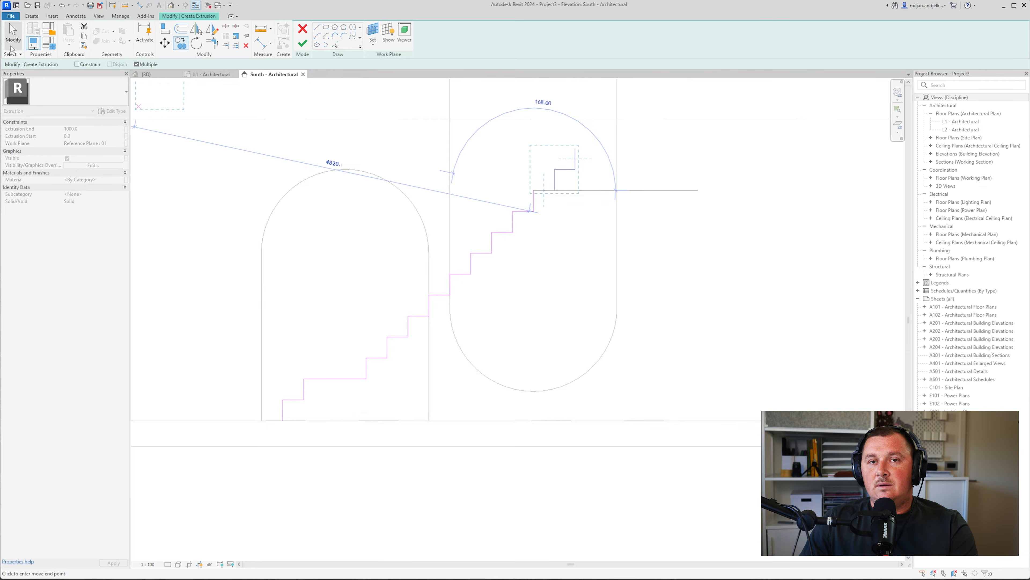
Delete the stray short vertical line at the stair top
{"action": "scroll", "coordinate": [521, 227], "scroll_direction": "down", "scroll_amount": 1}
{"action": "left_click", "coordinate": [562, 175]}
{"action": "key", "text": "Delete"}
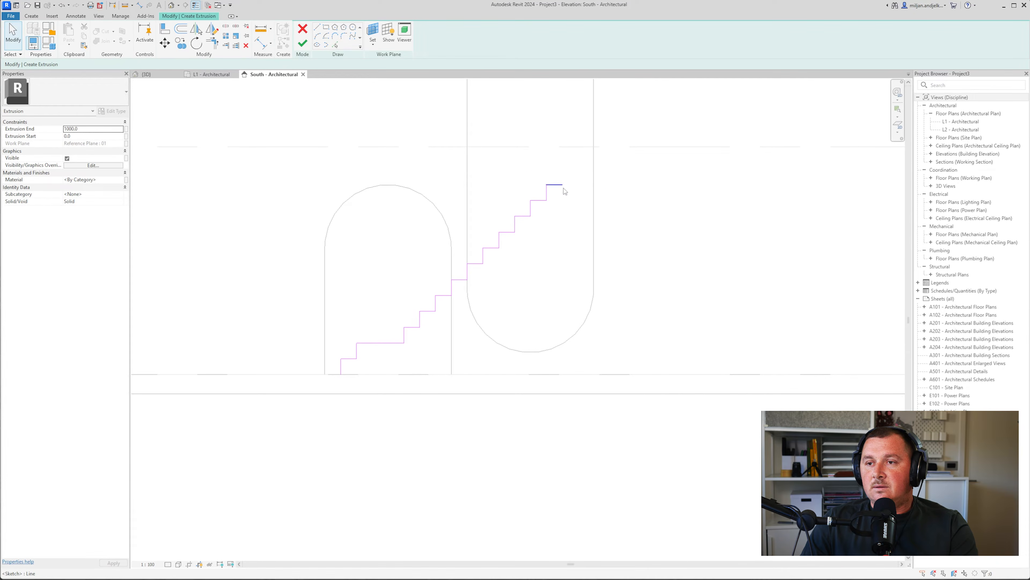
Pick a line 1000 right of the wall edge and one on the floor edge at offset 0
{"action": "left_click", "coordinate": [335, 44]}
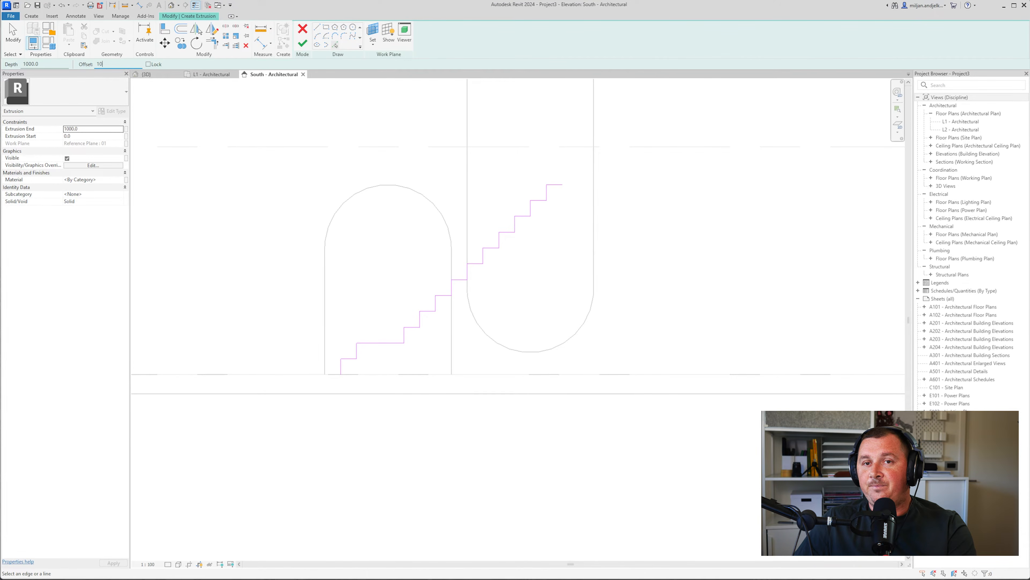
{"action": "left_click", "coordinate": [595, 242]}
{"action": "left_click_drag", "start_coordinate": [100, 71], "coordinate": [91, 71]}
{"action": "type", "text": "0"}
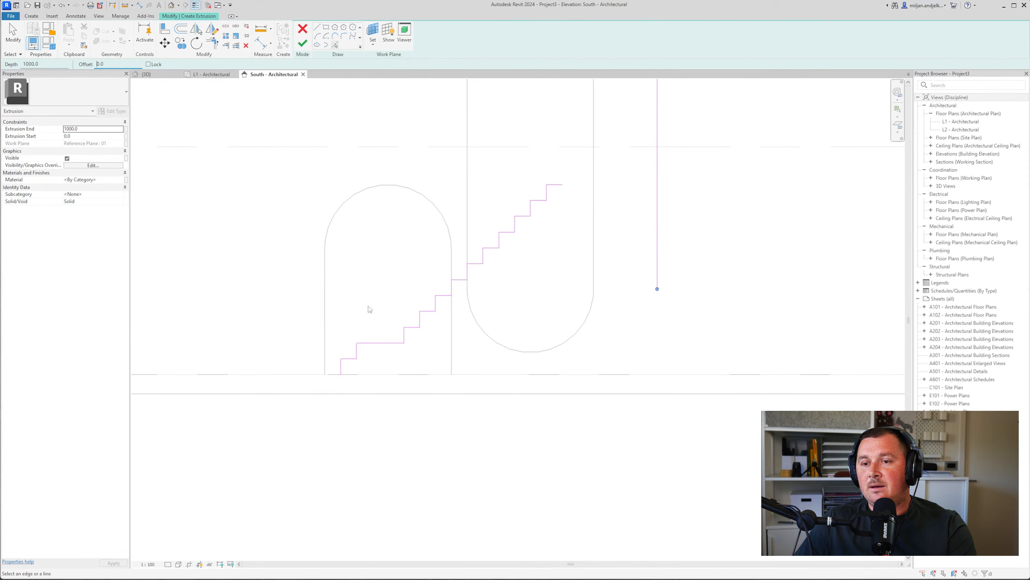
{"action": "left_click", "coordinate": [415, 377]}
Trim the floor and right lines into closed corners with TR, then finish the extrusion sketch
{"action": "key", "text": "t"}
{"action": "key", "text": "r"}
{"action": "left_click", "coordinate": [412, 377]}
{"action": "left_click", "coordinate": [342, 367]}
{"action": "left_click", "coordinate": [375, 378]}
{"action": "left_click", "coordinate": [658, 284]}
{"action": "left_click", "coordinate": [661, 294]}
{"action": "left_click", "coordinate": [564, 189]}
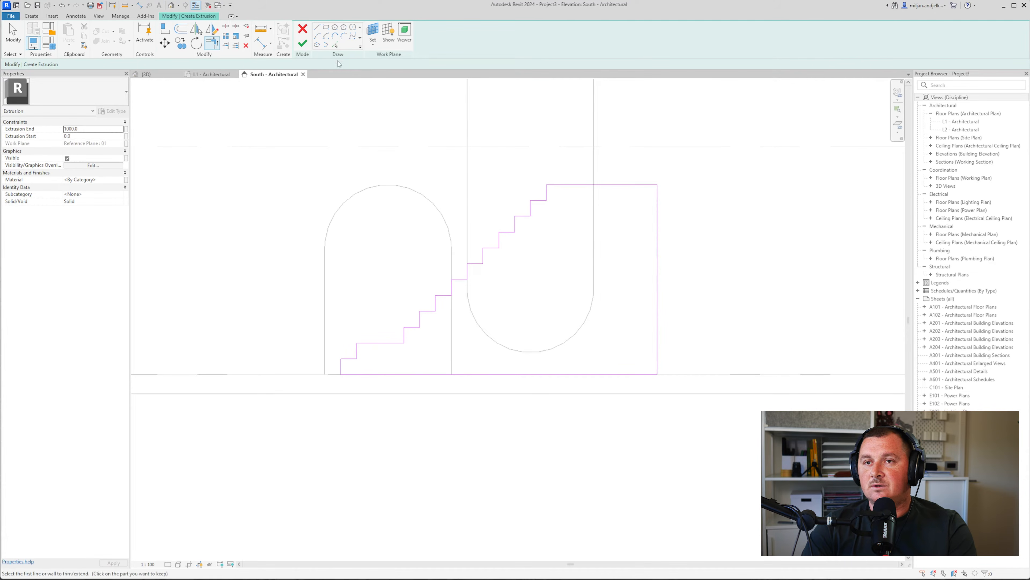
{"action": "left_click", "coordinate": [302, 43]}
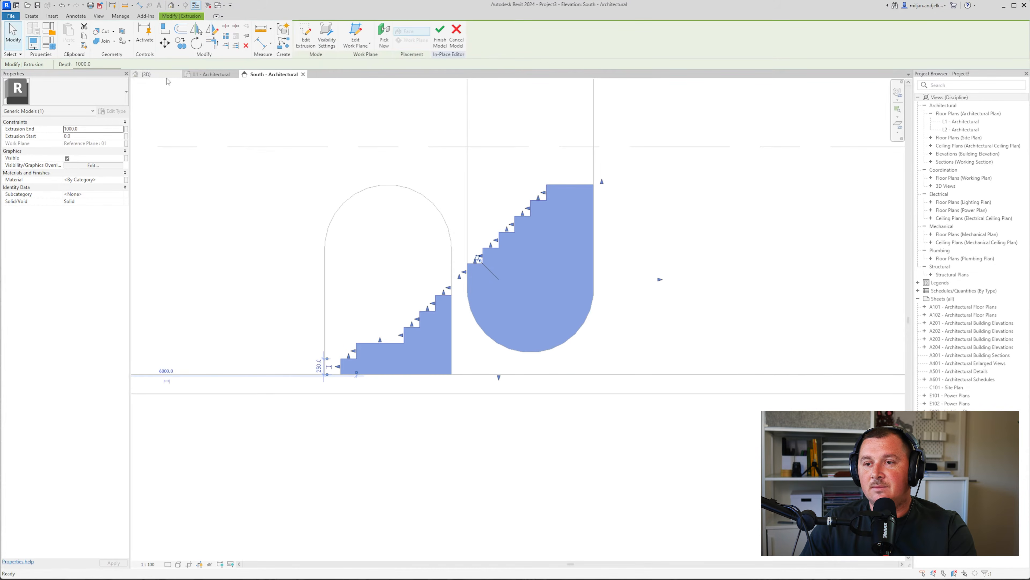
Switch to the {3D} view and orbit and pan until the stairs show through the arched walls
{"action": "left_click", "coordinate": [146, 75]}
{"action": "middle_click_drag", "start_coordinate": [321, 468], "coordinate": [411, 429], "text": "shift"}
{"action": "left_click", "coordinate": [375, 481]}
{"action": "middle_click_drag", "start_coordinate": [421, 370], "coordinate": [366, 336]}
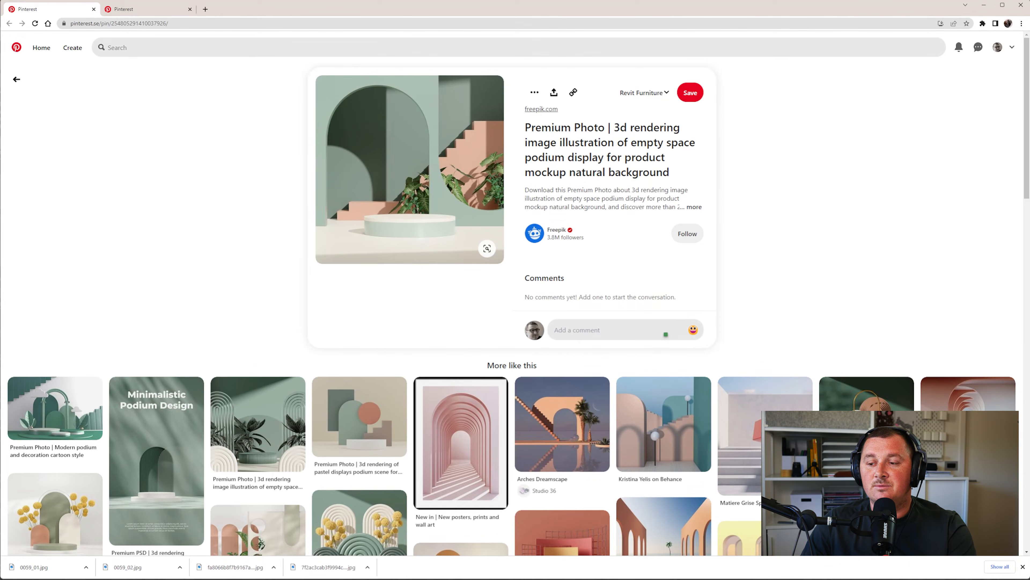
{"action": "mouse_move", "coordinate": [721, 578]}
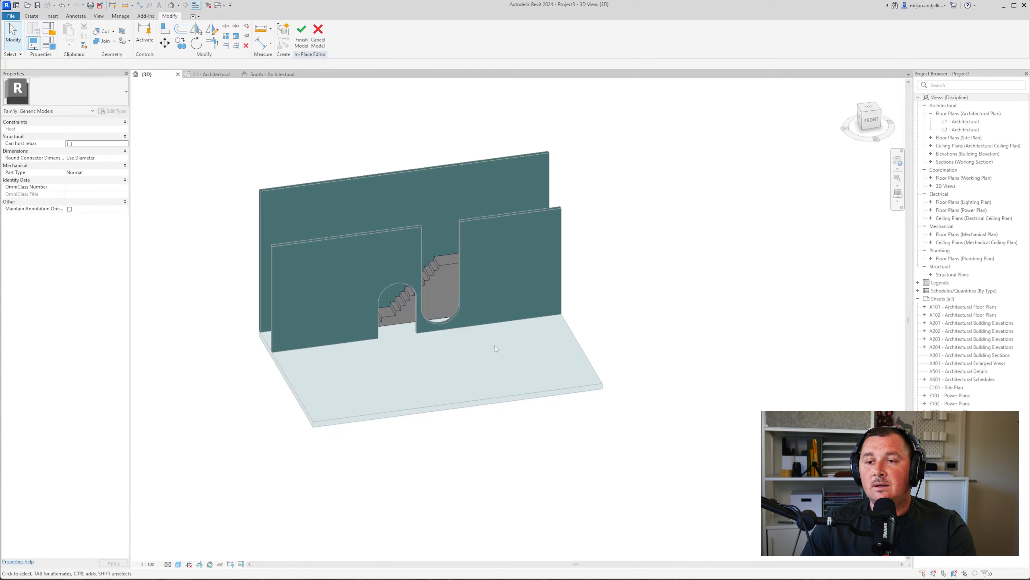
Create a new material named AIE 03 for the stair extrusion in the Material Browser
{"action": "left_click", "coordinate": [441, 267]}
{"action": "scroll", "coordinate": [441, 266], "scroll_direction": "up", "scroll_amount": 4}
{"action": "left_click", "coordinate": [120, 181]}
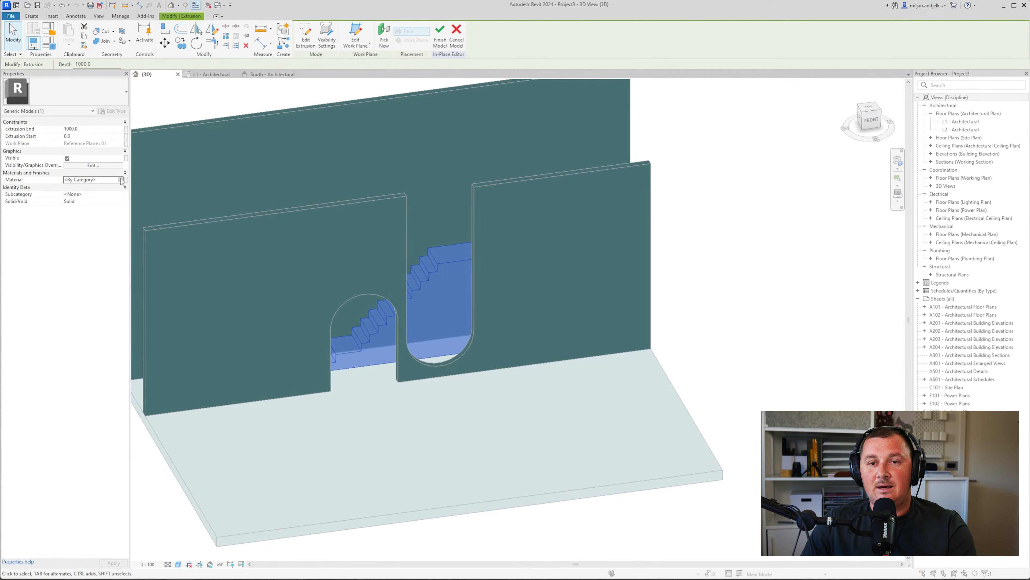
{"action": "left_click", "coordinate": [126, 180]}
{"action": "left_click", "coordinate": [323, 348]}
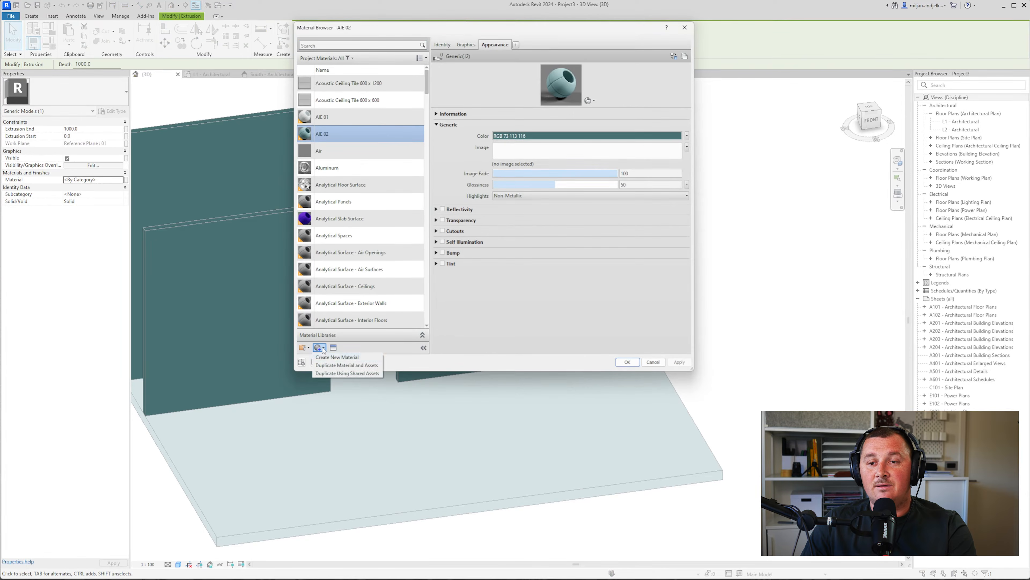
{"action": "left_click", "coordinate": [337, 357]}
{"action": "left_click", "coordinate": [442, 45]}
{"action": "triple_click", "coordinate": [520, 57]}
{"action": "type", "text": "AIE"}
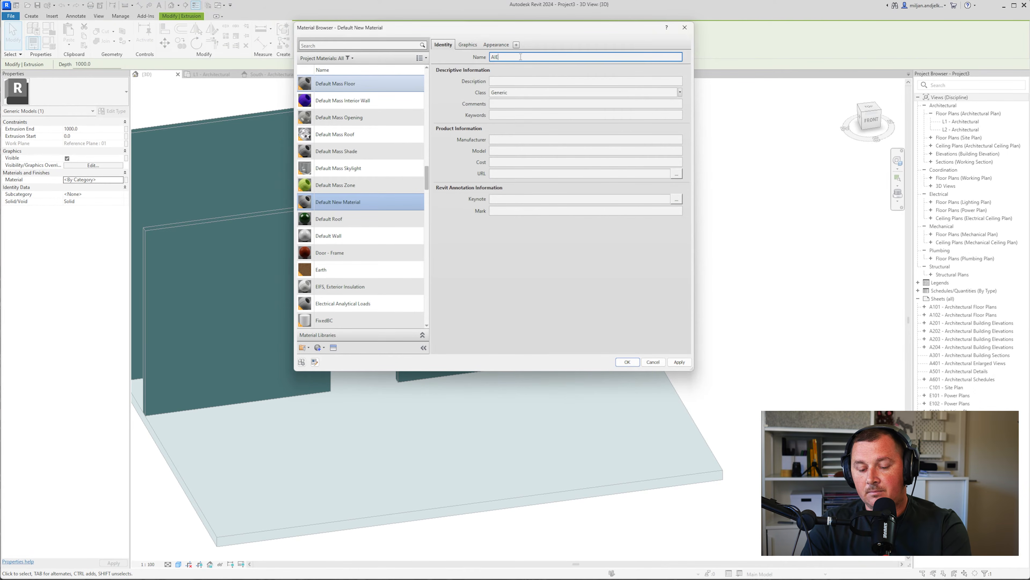
{"action": "type", "text": " 03"}
{"action": "key", "text": "Return"}
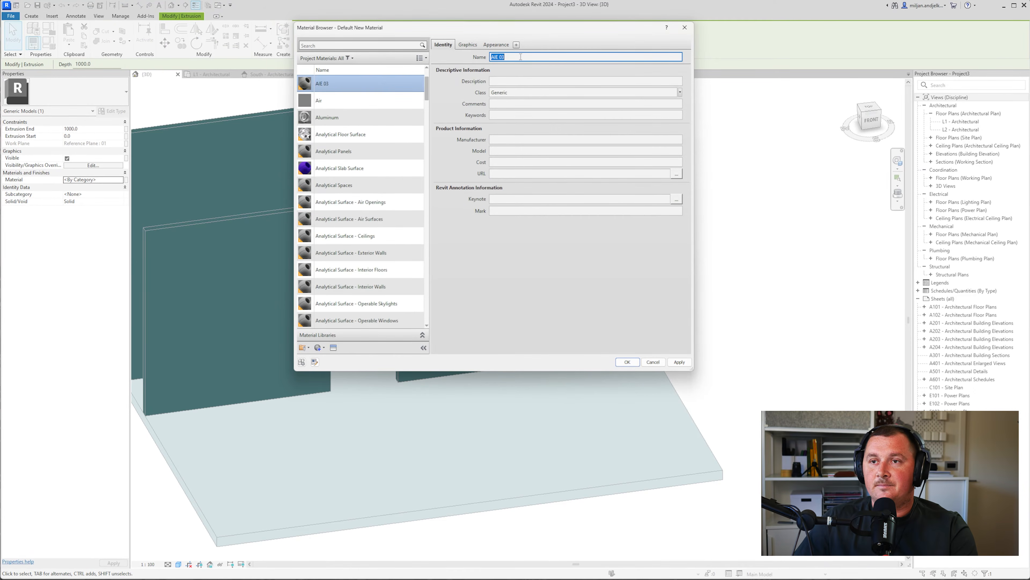
Give AIE 03 a red appearance colour and apply it to the stairs
{"action": "left_click", "coordinate": [470, 46]}
{"action": "left_click", "coordinate": [496, 46]}
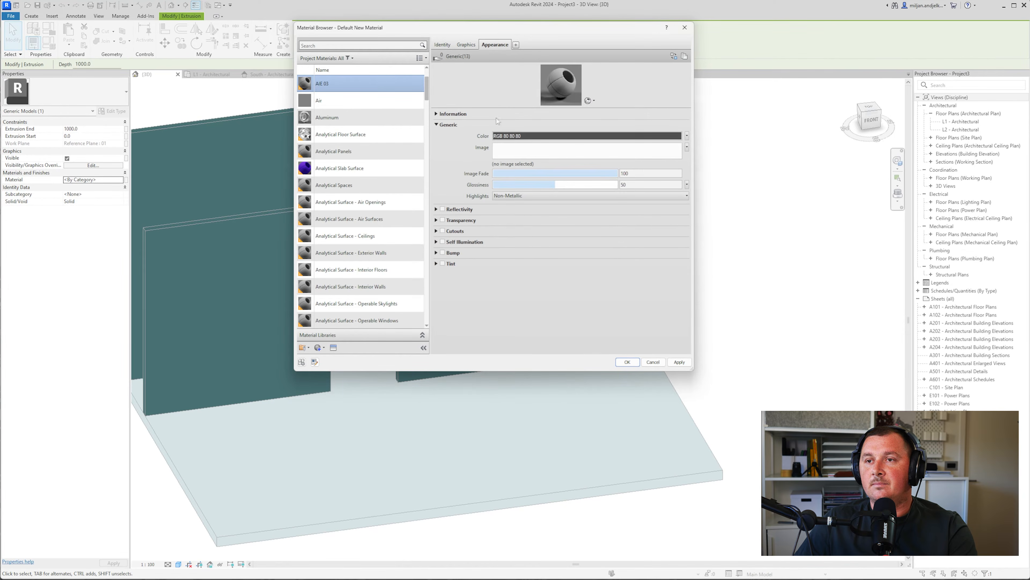
{"action": "left_click", "coordinate": [523, 136]}
{"action": "left_click", "coordinate": [475, 216]}
{"action": "left_click", "coordinate": [526, 268]}
{"action": "left_click", "coordinate": [628, 361]}
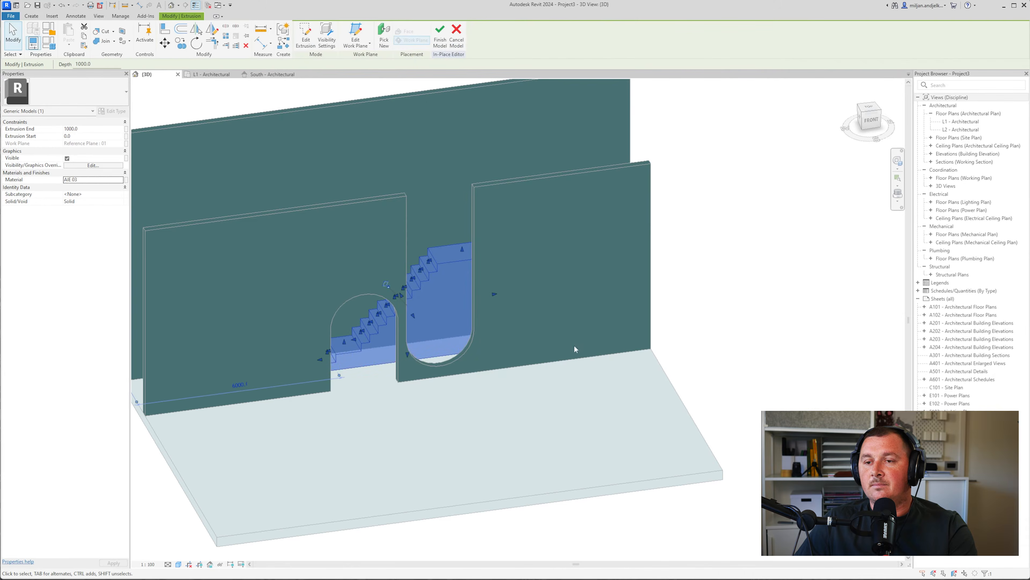
{"action": "left_click", "coordinate": [718, 326]}
{"action": "middle_click_drag", "start_coordinate": [456, 372], "coordinate": [334, 345], "text": "shift"}
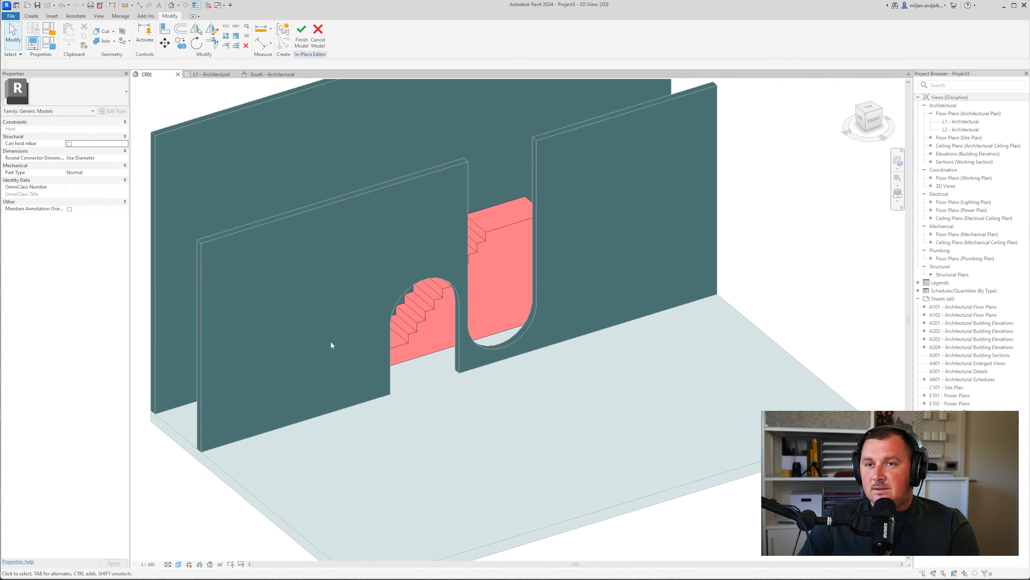
Finish the in-place stair model and select the base floor slab
{"action": "left_click", "coordinate": [302, 39]}
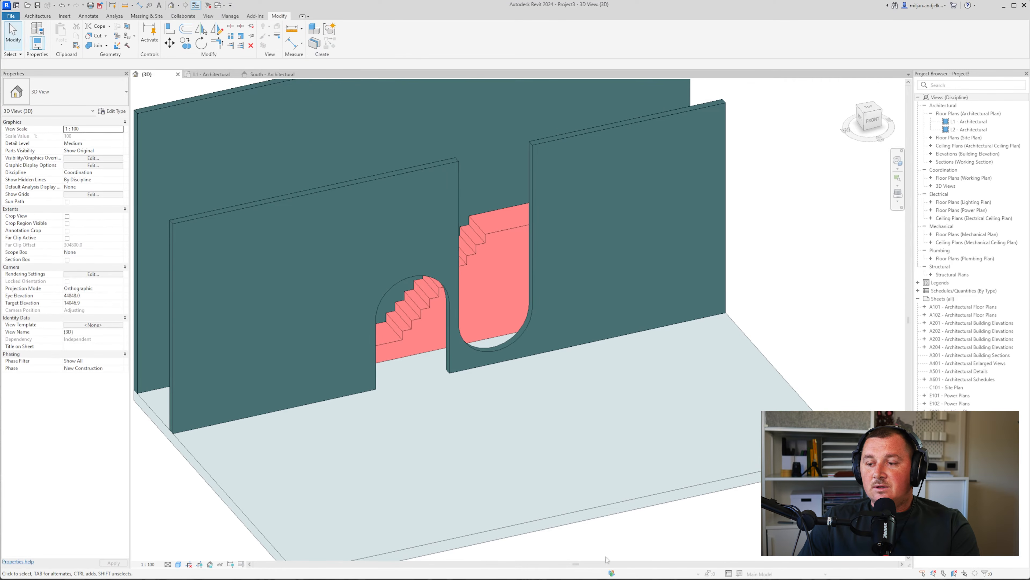
{"action": "left_click", "coordinate": [721, 578]}
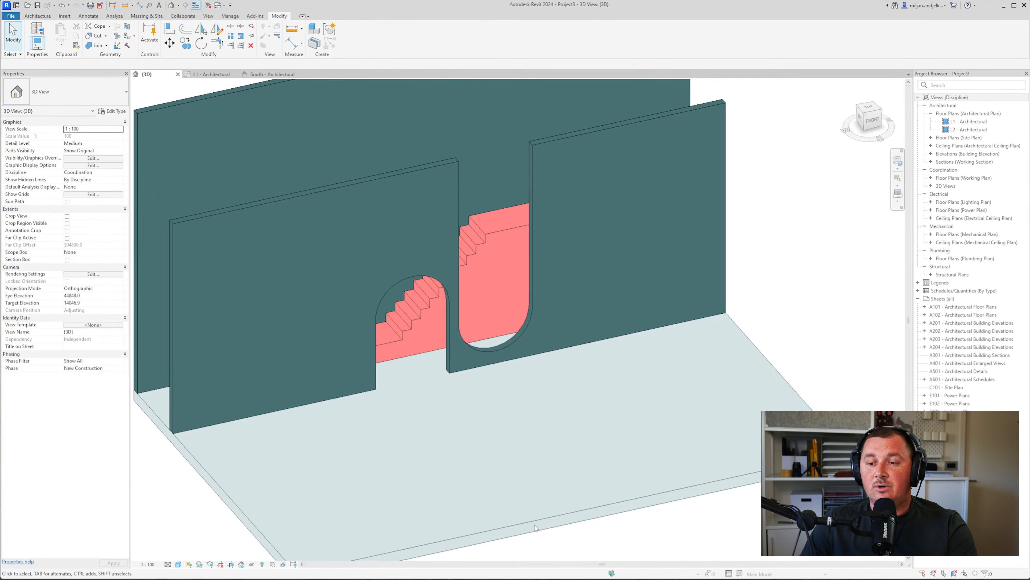
{"action": "left_click", "coordinate": [529, 521]}
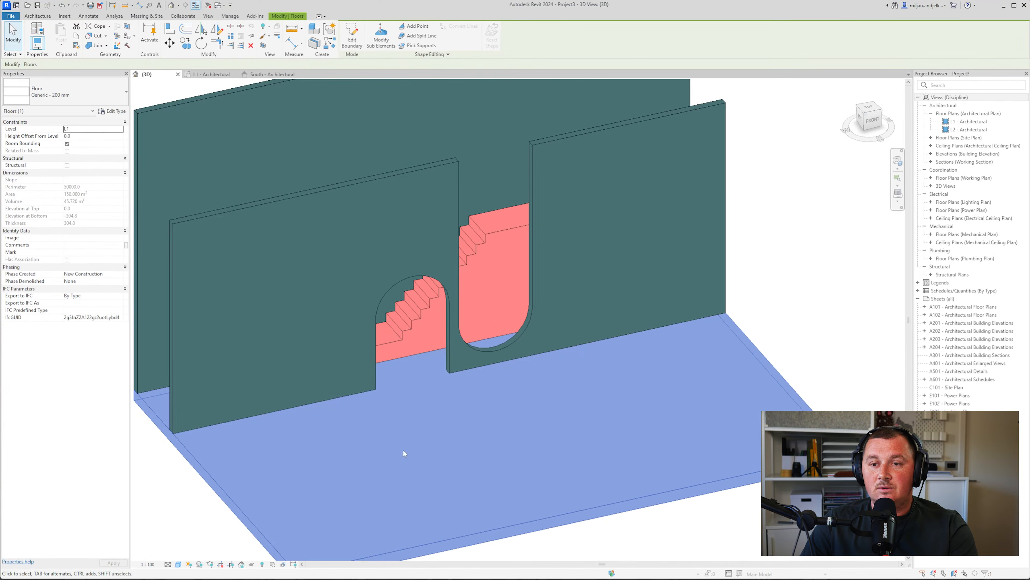
Sketch a circular floor of radius 75 in front of the arches on the L1 plan
{"action": "double_click", "coordinate": [447, 480]}
{"action": "left_click", "coordinate": [443, 27]}
{"action": "left_click", "coordinate": [211, 74]}
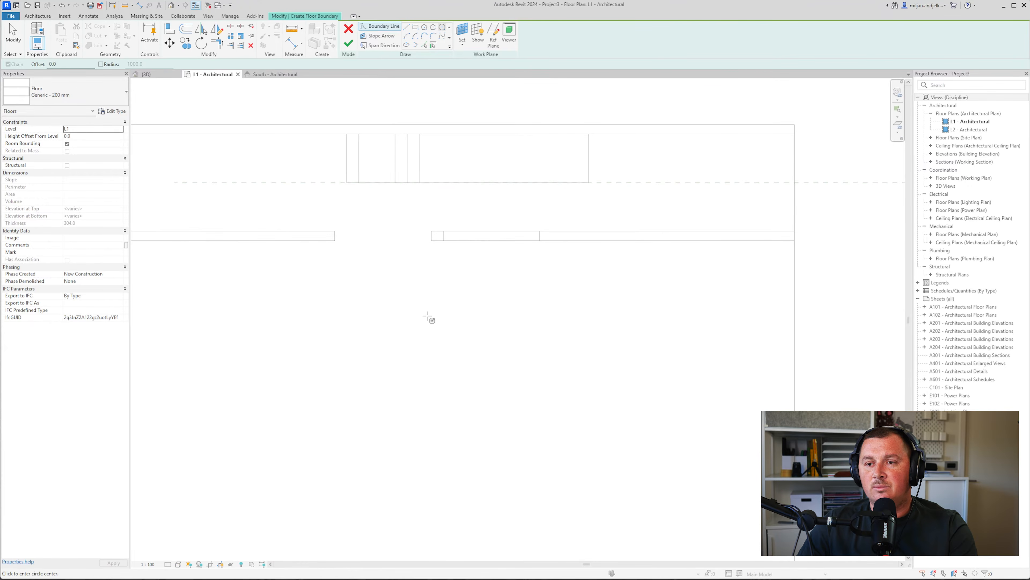
{"action": "left_click", "coordinate": [411, 318]}
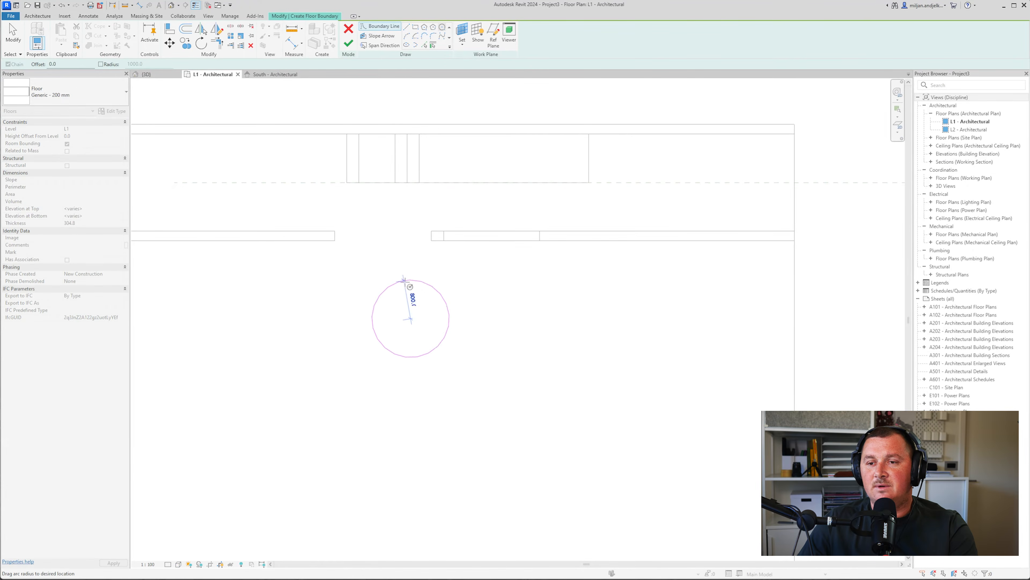
{"action": "type", "text": "75"}
{"action": "key", "text": "Return"}
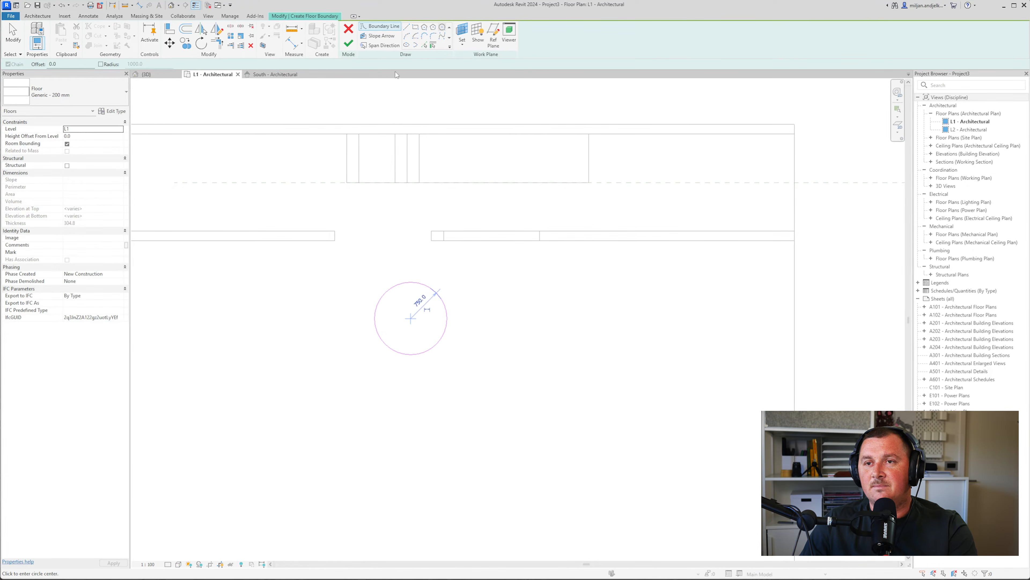
{"action": "left_click", "coordinate": [348, 43]}
Raise the round floor 300 above L1 and duplicate its type as Generic - 300 mm with 200 thickness
{"action": "left_click", "coordinate": [87, 136]}
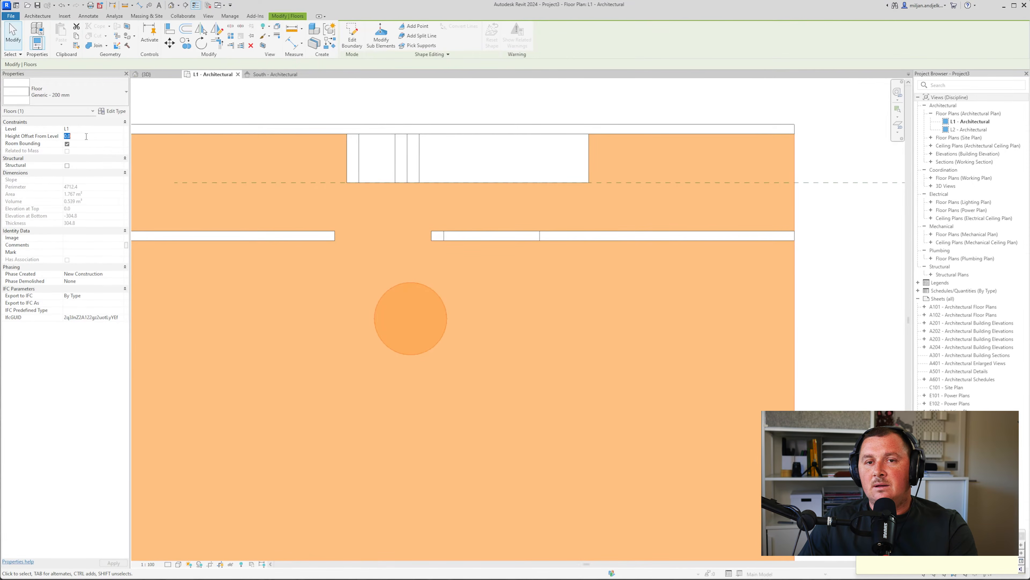
{"action": "key", "text": "Return"}
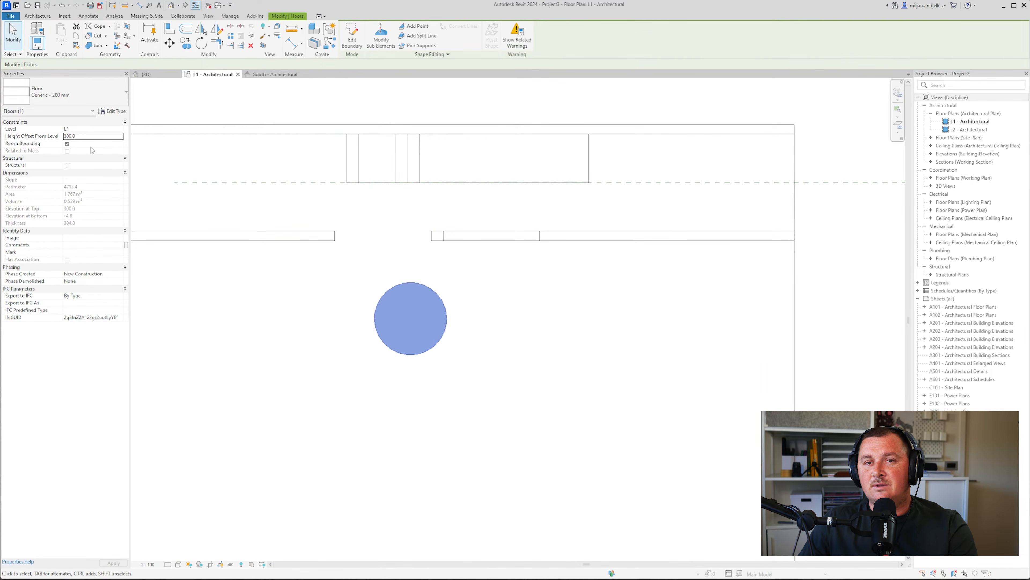
{"action": "left_click", "coordinate": [114, 111]}
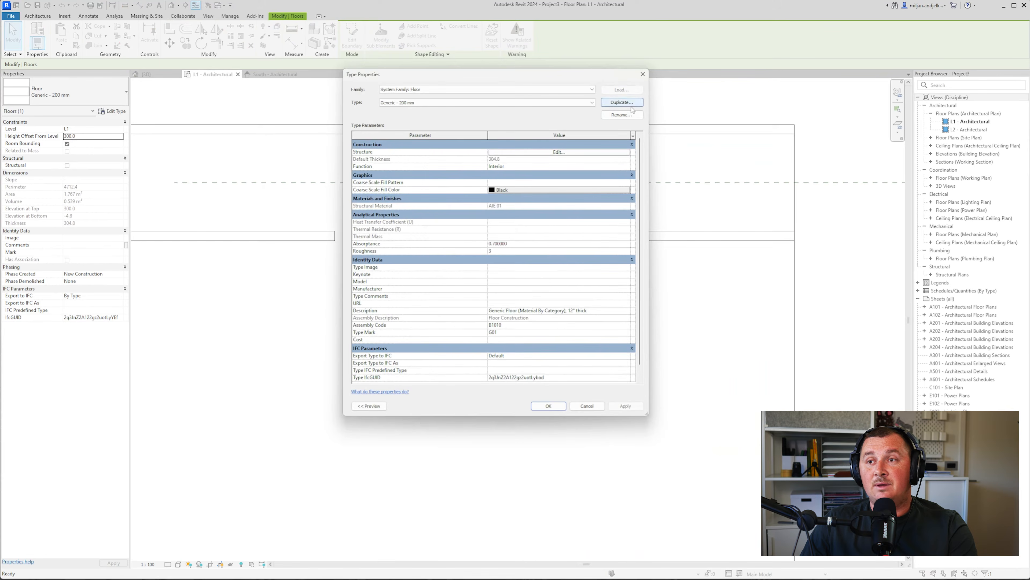
{"action": "left_click", "coordinate": [622, 102]}
{"action": "left_click", "coordinate": [500, 239]}
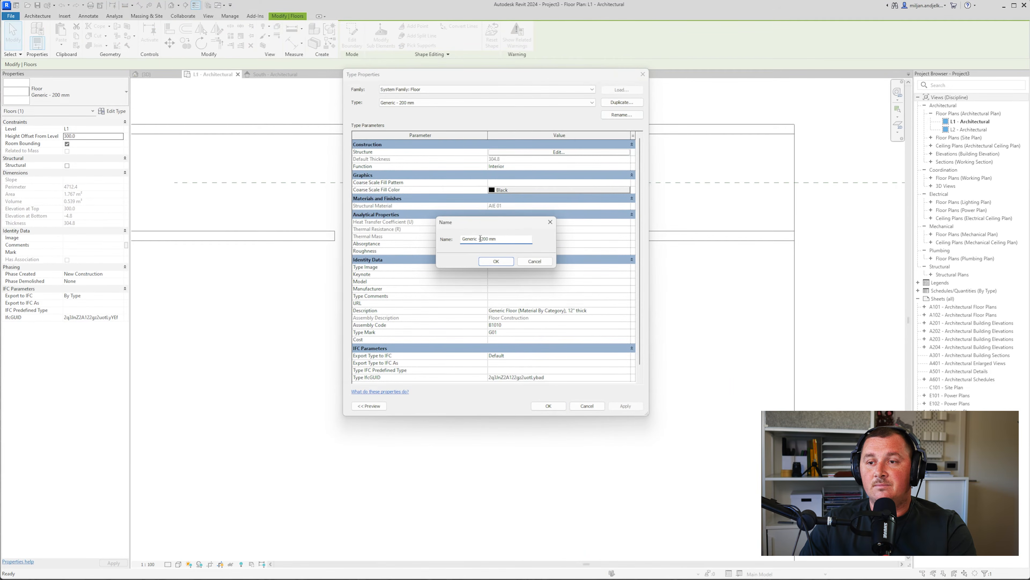
{"action": "left_click", "coordinate": [492, 262]}
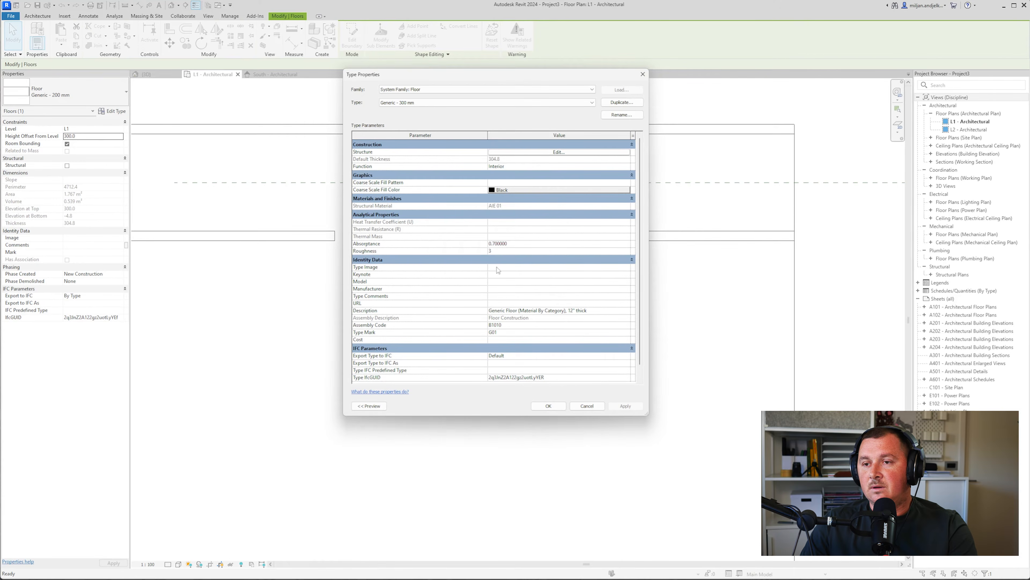
{"action": "left_click", "coordinate": [544, 153]}
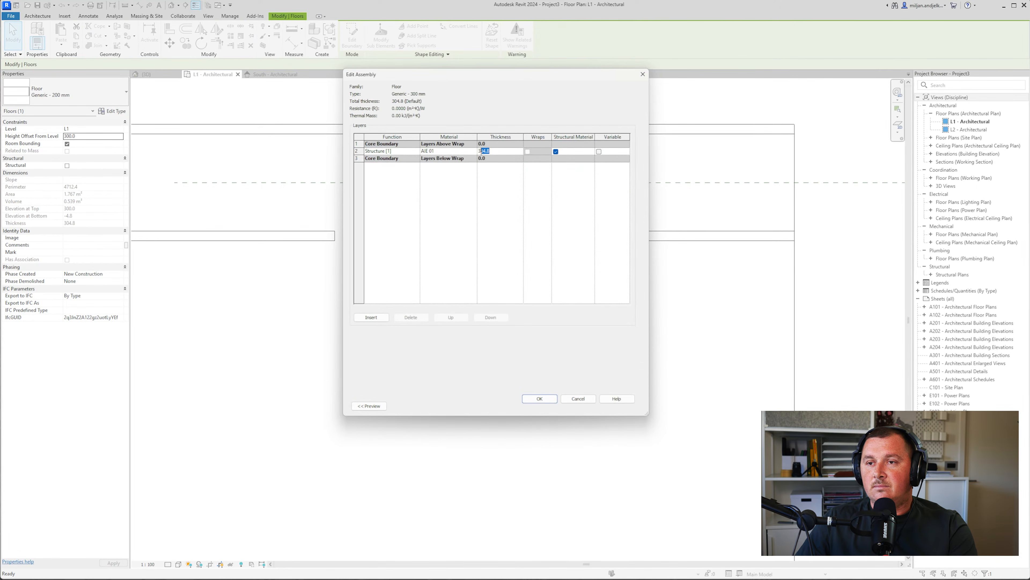
{"action": "left_click", "coordinate": [540, 398]}
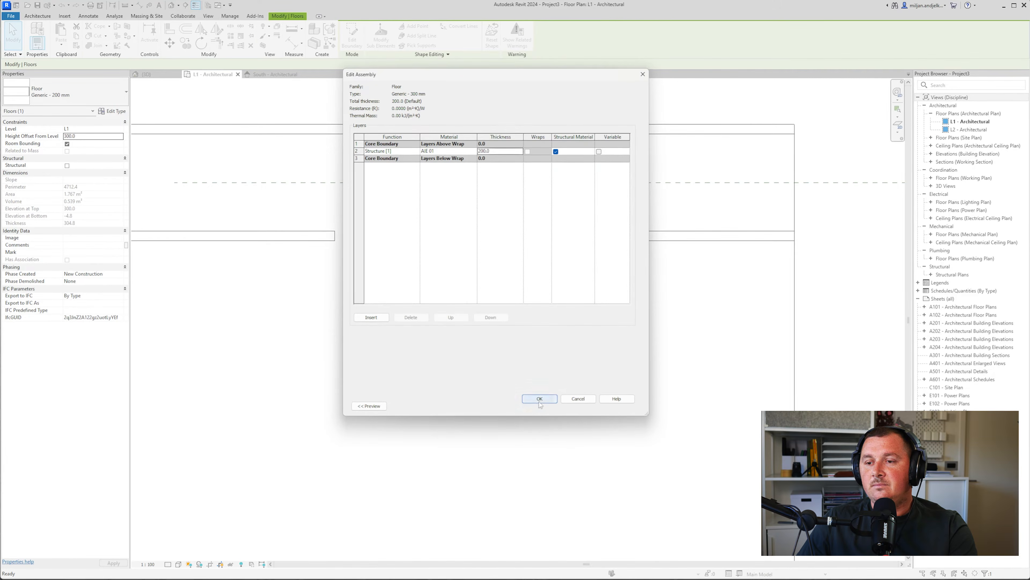
{"action": "left_click", "coordinate": [547, 405]}
Return to the 3D view and select the base floor slab
{"action": "left_click", "coordinate": [264, 150]}
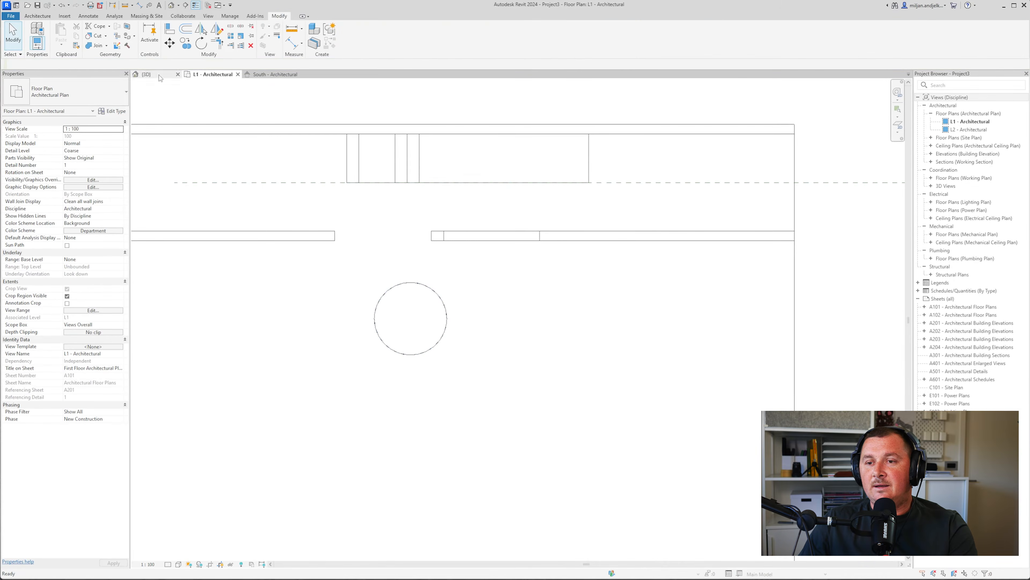
{"action": "left_click", "coordinate": [146, 74]}
{"action": "left_click", "coordinate": [499, 464]}
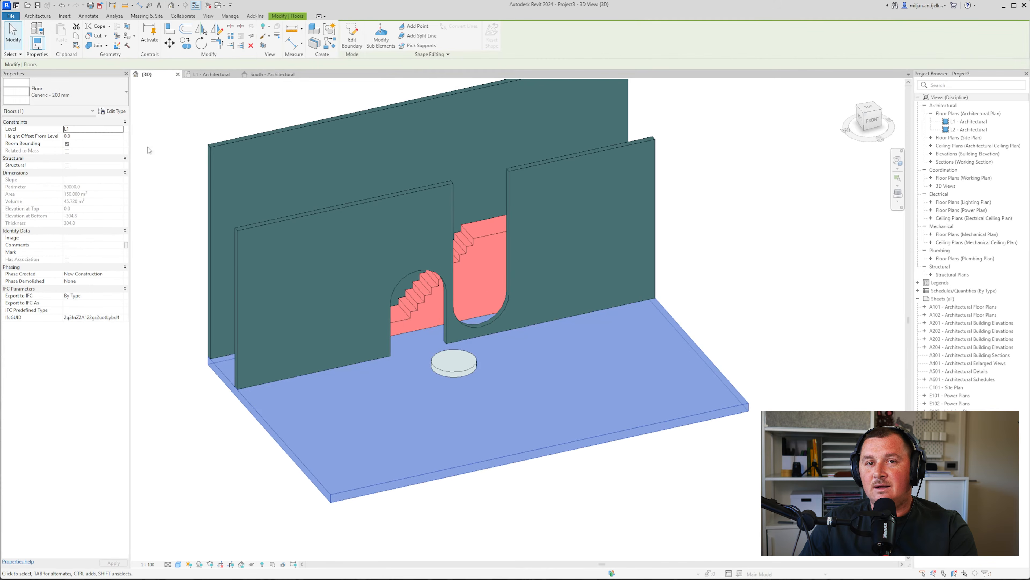
{"action": "left_click", "coordinate": [112, 111]}
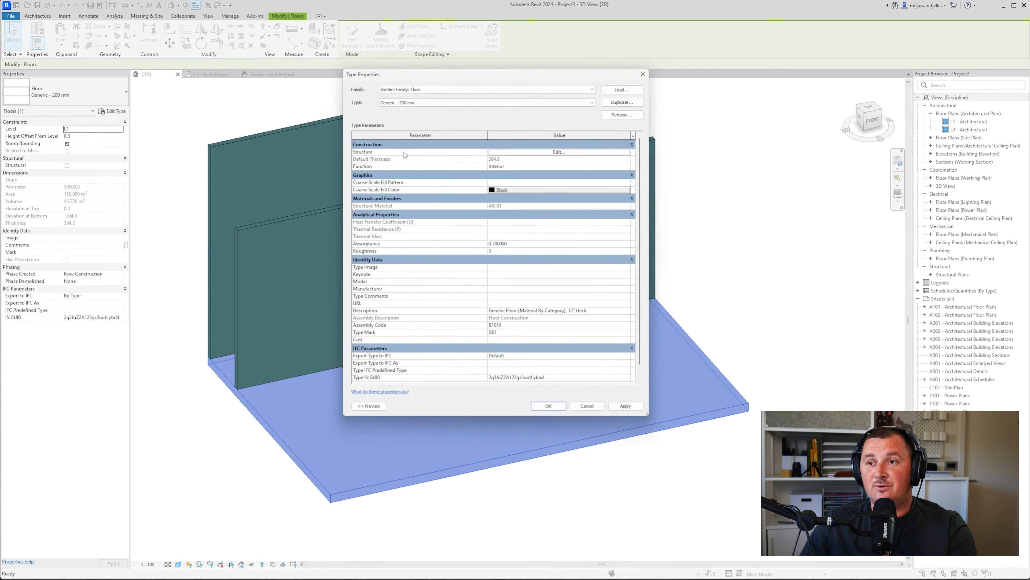
{"action": "left_click", "coordinate": [519, 152]}
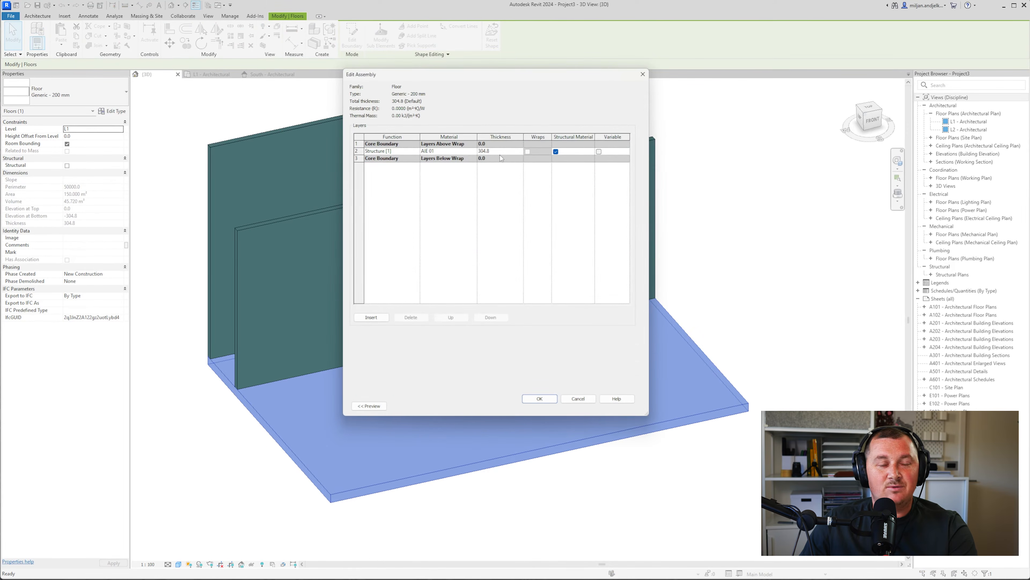
{"action": "left_click", "coordinate": [482, 151]}
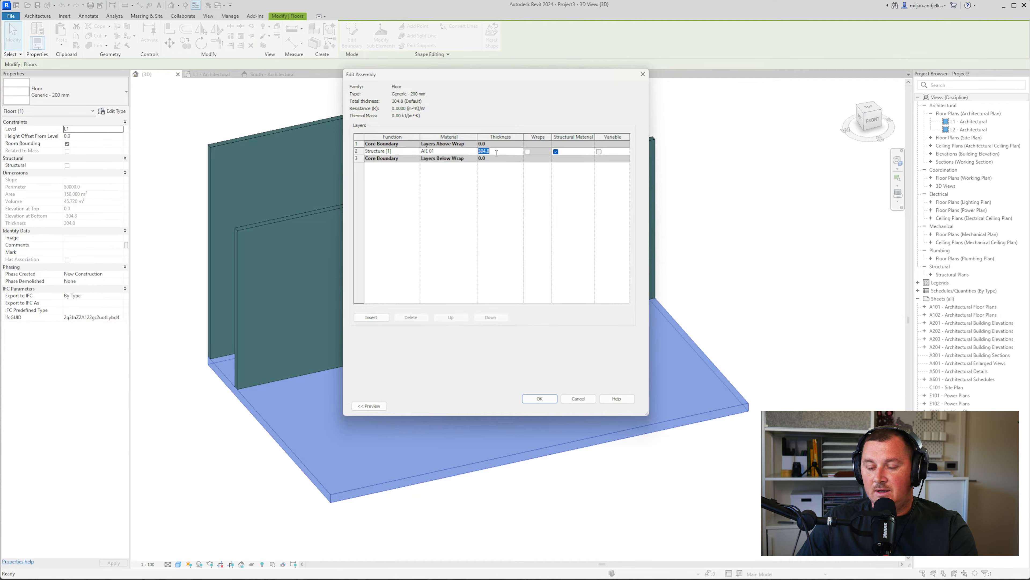
{"action": "left_click", "coordinate": [540, 399]}
{"action": "left_click", "coordinate": [544, 405]}
{"action": "left_click", "coordinate": [619, 477]}
{"action": "middle_click_drag", "start_coordinate": [407, 456], "coordinate": [451, 345], "text": "shift"}
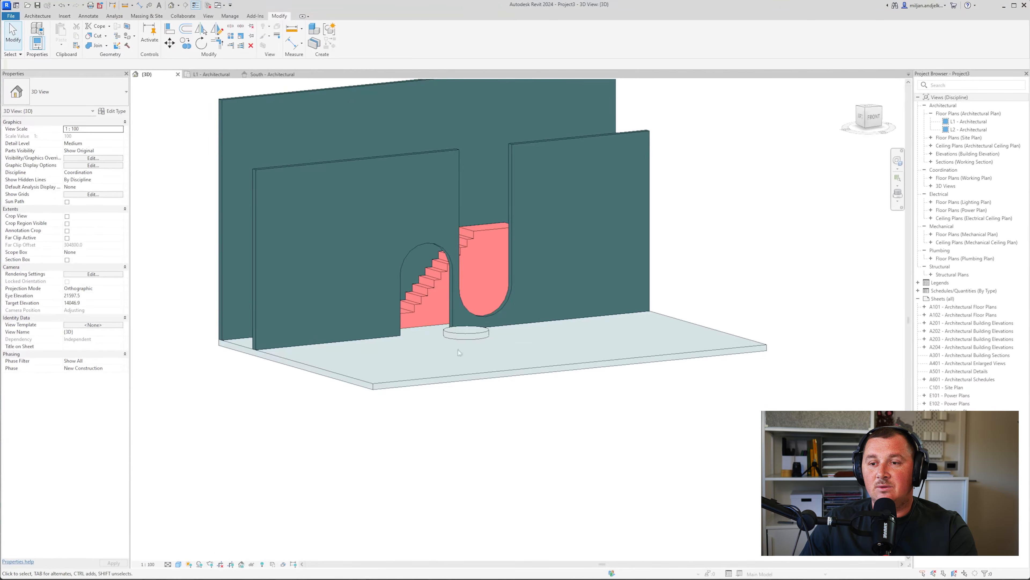
Set the disc's Generic - 300 mm structure layer thickness to 300 and apply it
{"action": "left_click", "coordinate": [466, 333]}
{"action": "scroll", "coordinate": [466, 337], "scroll_direction": "up", "scroll_amount": 3}
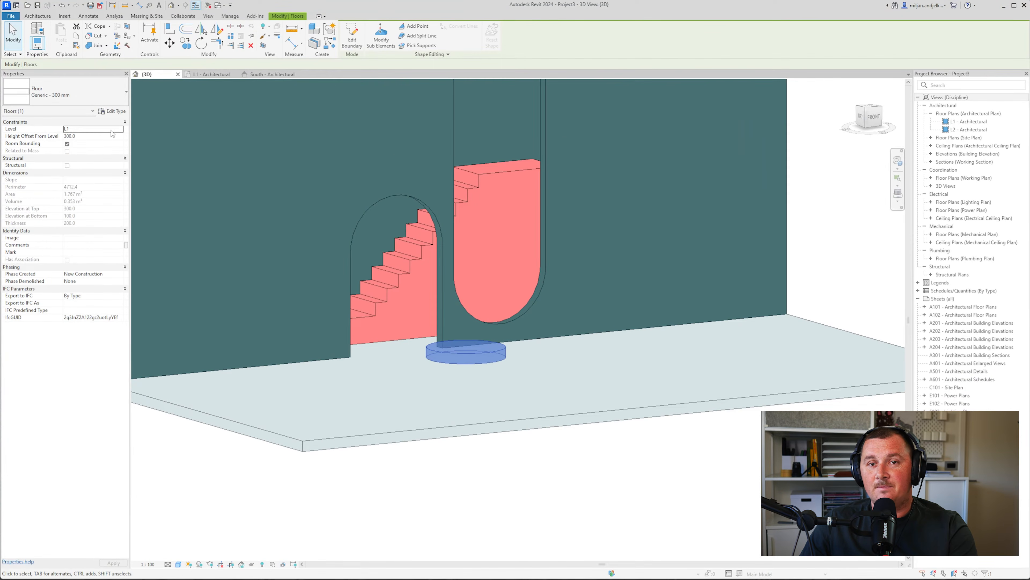
{"action": "middle_click_drag", "start_coordinate": [450, 325], "coordinate": [475, 327], "text": "shift"}
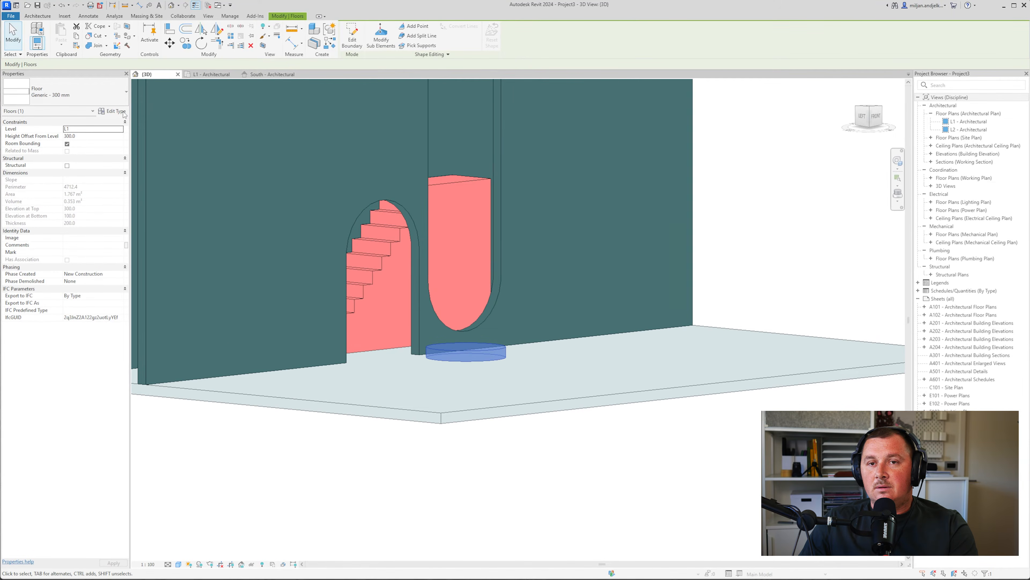
{"action": "left_click", "coordinate": [111, 111]}
{"action": "left_click", "coordinate": [558, 153]}
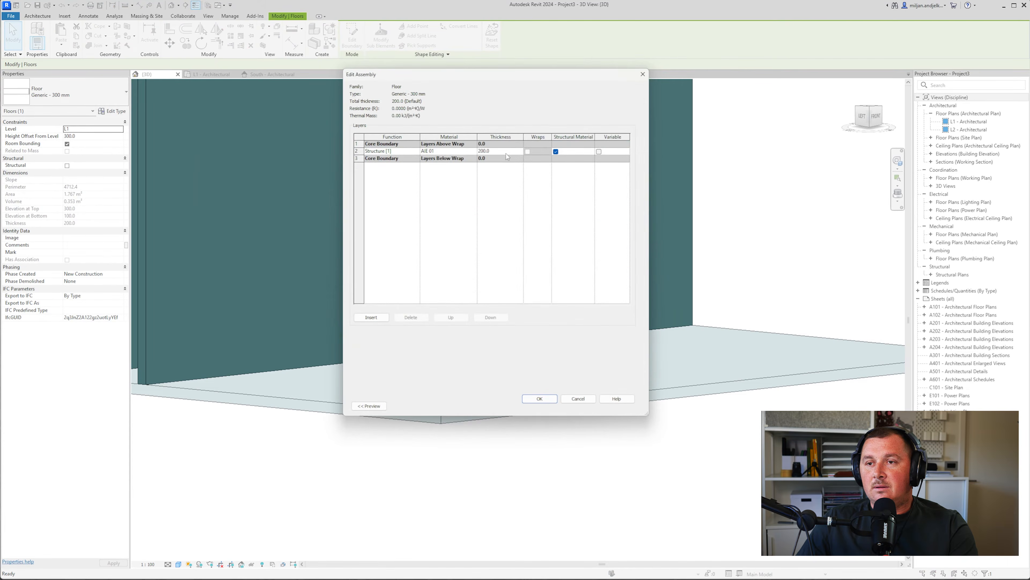
{"action": "left_click", "coordinate": [502, 153]}
{"action": "type", "text": "3"}
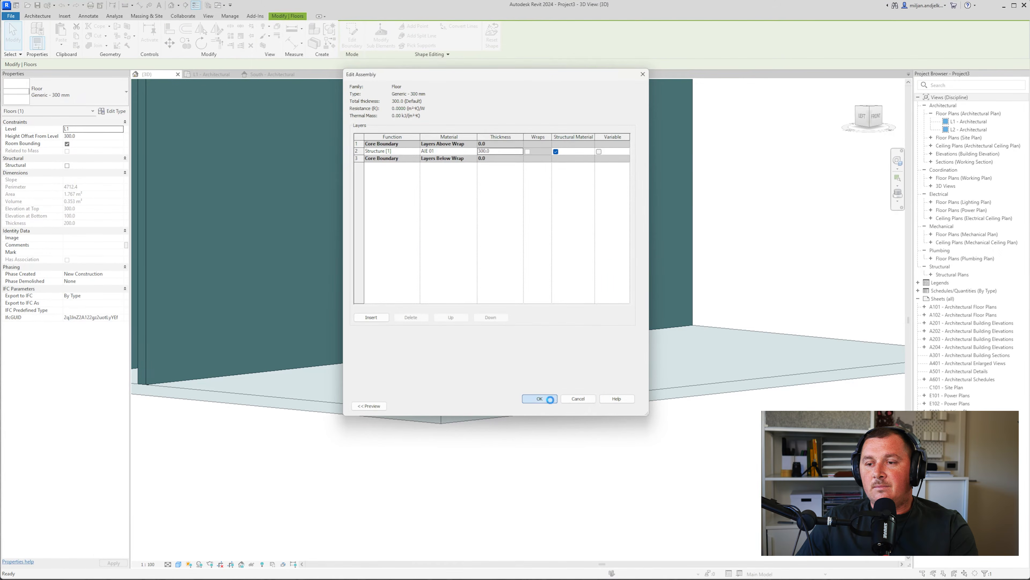
{"action": "left_click", "coordinate": [537, 398]}
{"action": "left_click", "coordinate": [623, 407]}
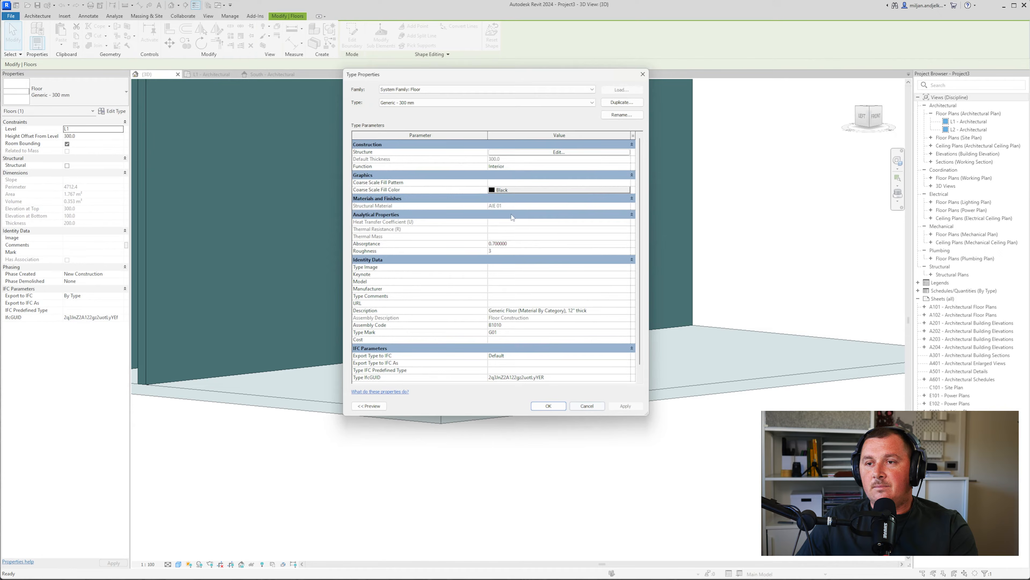
Assign the AIE 02 material to the disc's structure layer and orbit to a higher frontal view
{"action": "left_click", "coordinate": [540, 153]}
{"action": "left_click", "coordinate": [475, 153]}
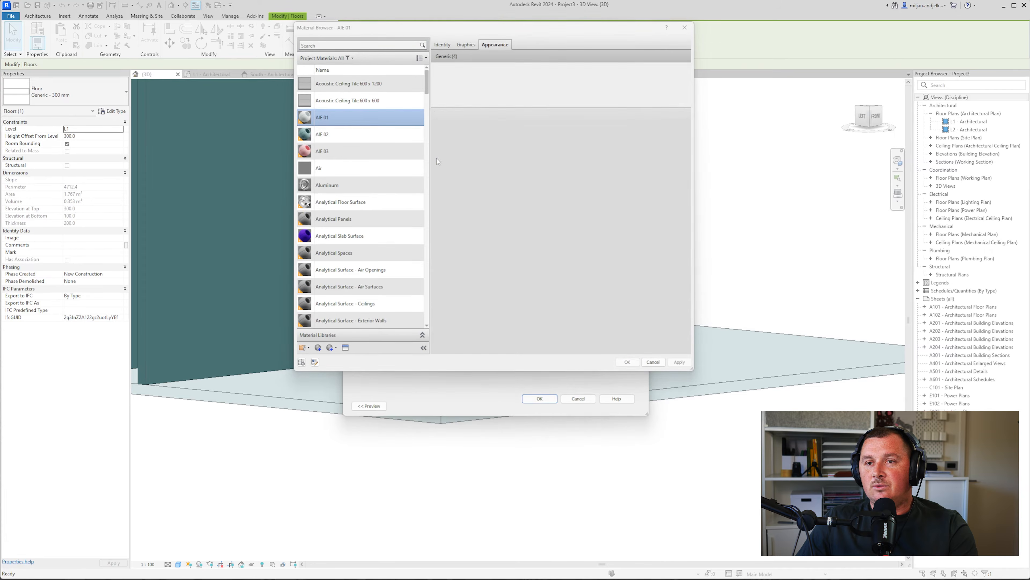
{"action": "left_click", "coordinate": [357, 134]}
{"action": "left_click", "coordinate": [627, 362]}
{"action": "left_click", "coordinate": [539, 398]}
{"action": "left_click", "coordinate": [547, 406]}
{"action": "key", "text": "Escape"}
{"action": "middle_click_drag", "start_coordinate": [468, 411], "coordinate": [526, 399], "text": "shift"}
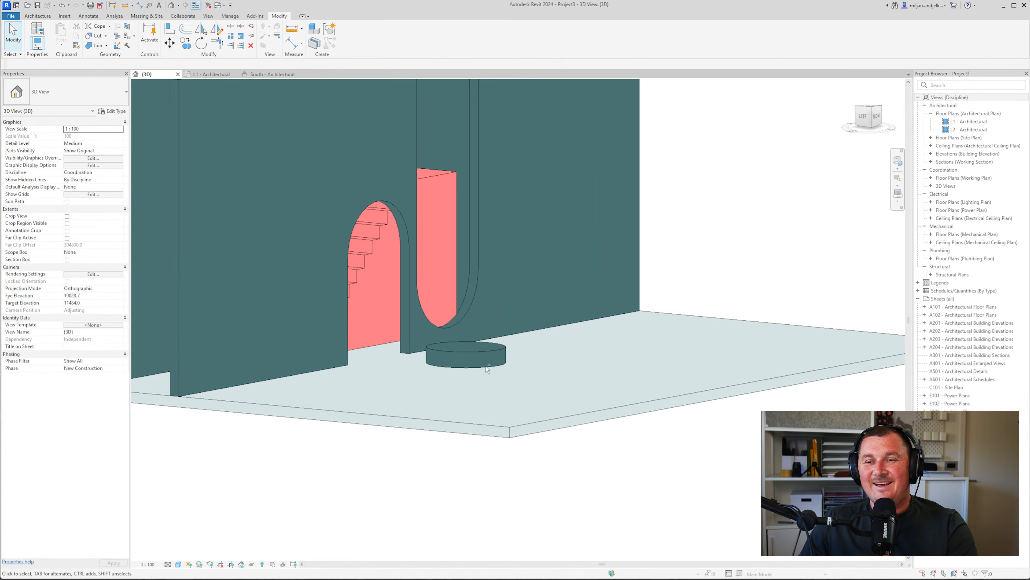
{"action": "middle_click_drag", "start_coordinate": [487, 370], "coordinate": [231, 185], "text": "shift"}
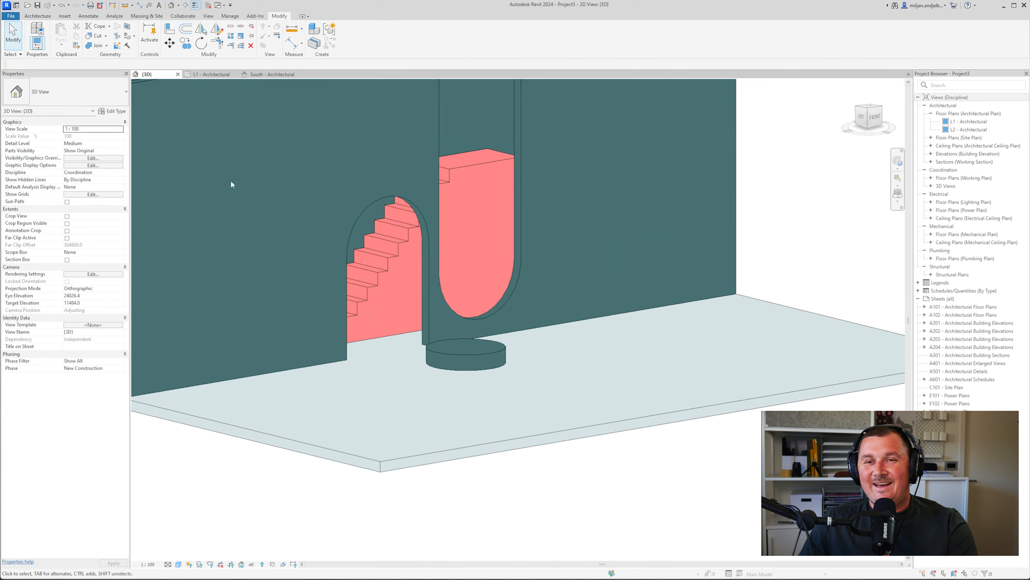
Copy the round floor disc and paste a copy in place
{"action": "left_click", "coordinate": [450, 354]}
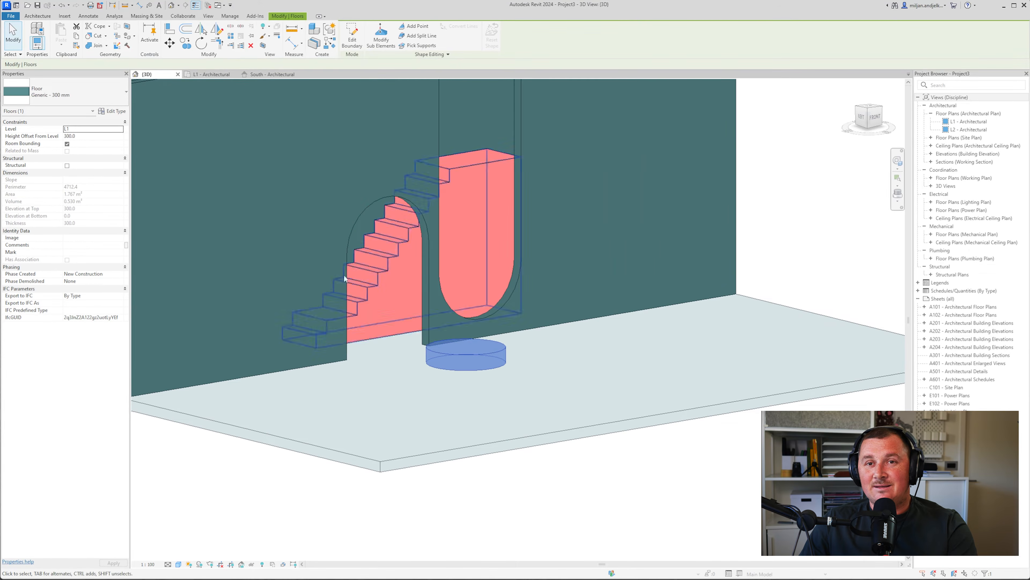
{"action": "left_click", "coordinate": [74, 37]}
{"action": "left_click", "coordinate": [64, 45]}
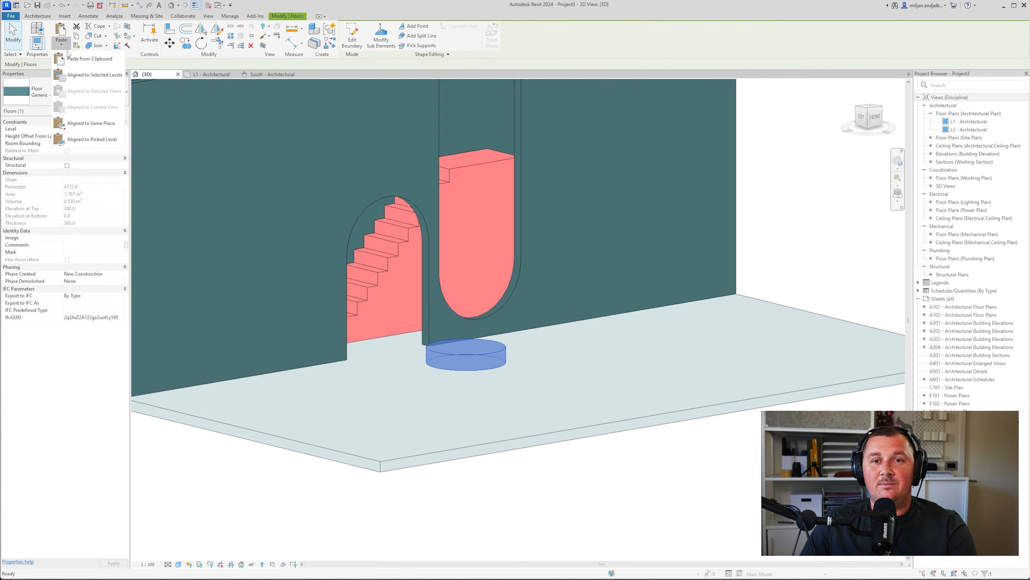
{"action": "left_click", "coordinate": [81, 122]}
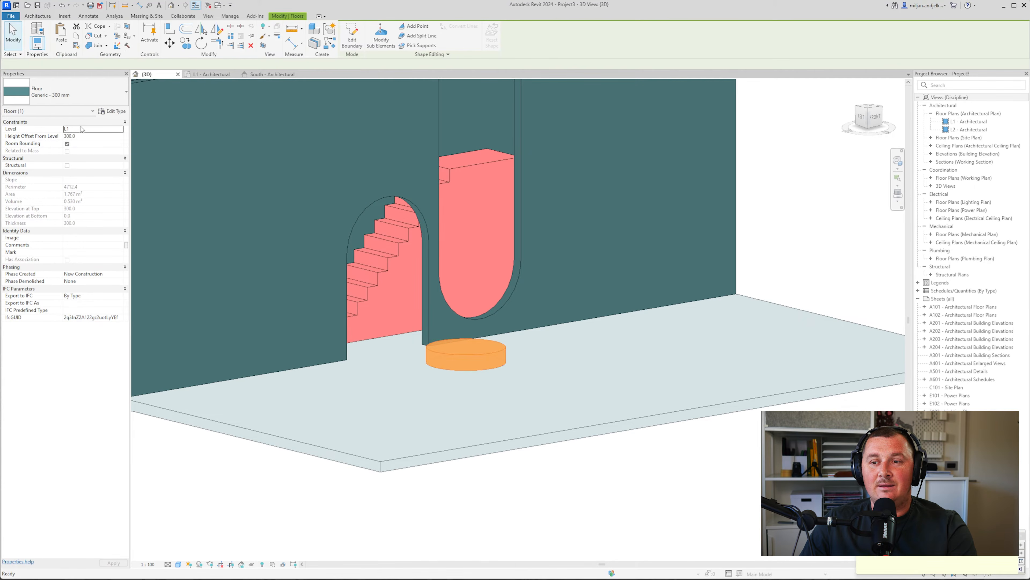
Duplicate the disc's floor type as Generic - 50 mm
{"action": "left_click", "coordinate": [112, 111]}
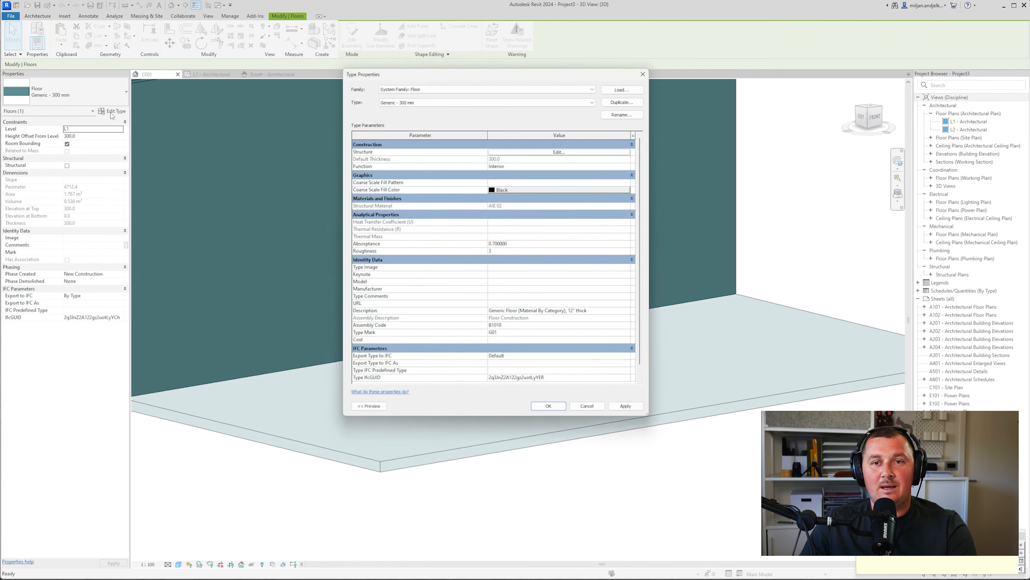
{"action": "left_click", "coordinate": [620, 103]}
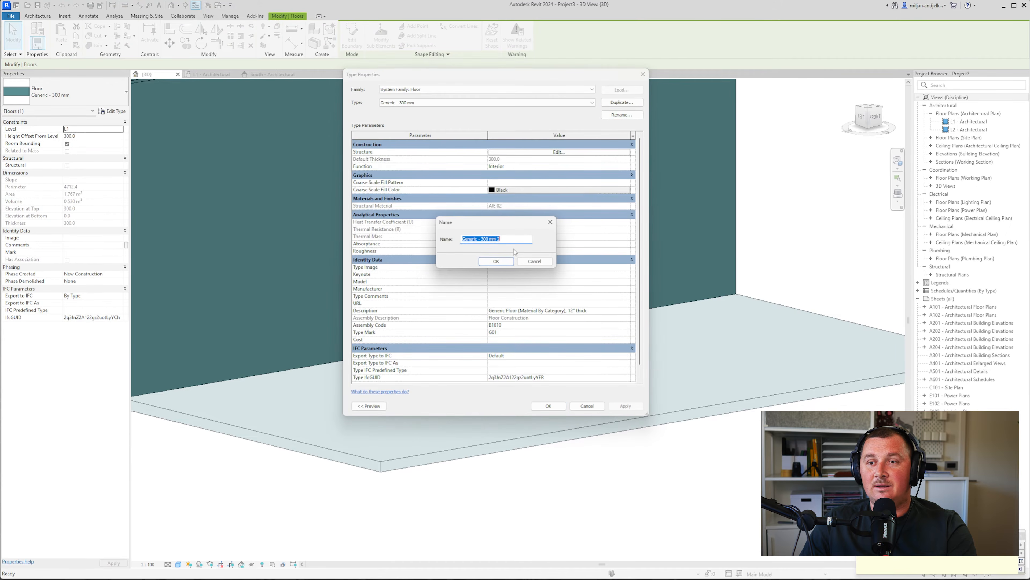
{"action": "left_click", "coordinate": [499, 239]}
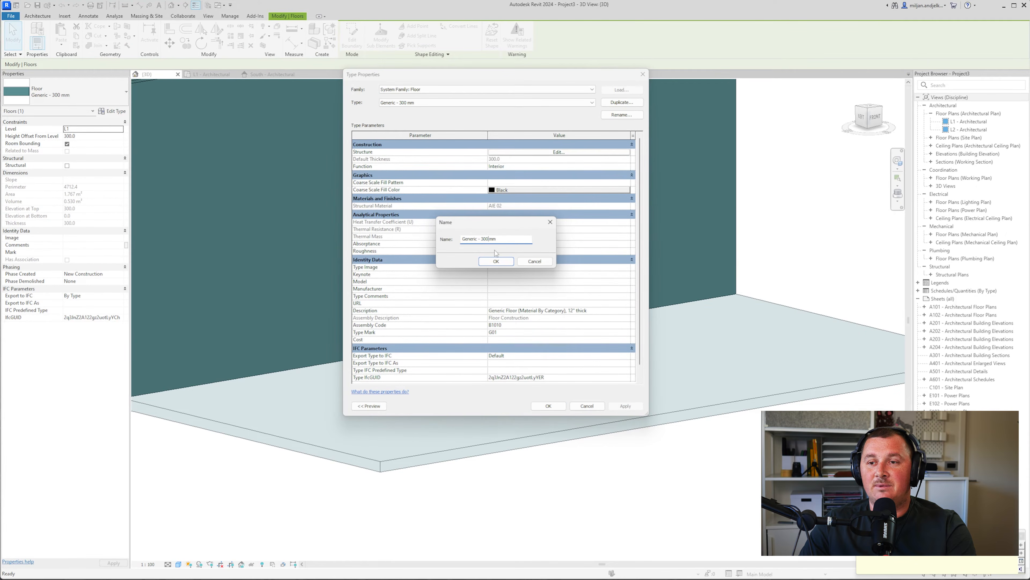
{"action": "key", "text": "BackSpace"}
{"action": "key", "text": "BackSpace"}
{"action": "type", "text": "50"}
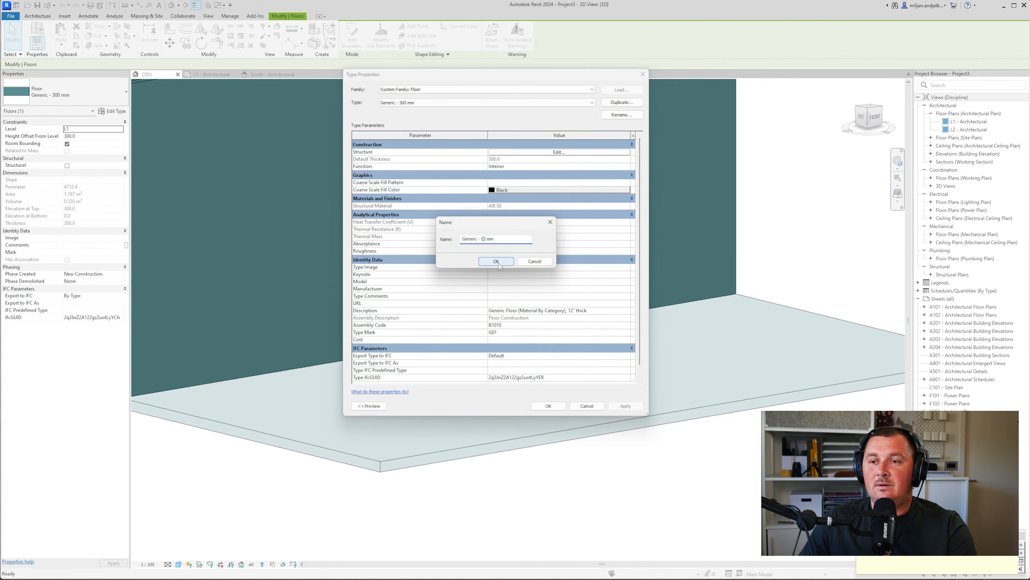
{"action": "left_click", "coordinate": [496, 261]}
Give the type's structure layer a 50 thickness and the AIE 01 material
{"action": "left_click", "coordinate": [555, 151]}
{"action": "left_click", "coordinate": [491, 152]}
{"action": "type", "text": "50"}
{"action": "left_click", "coordinate": [471, 151]}
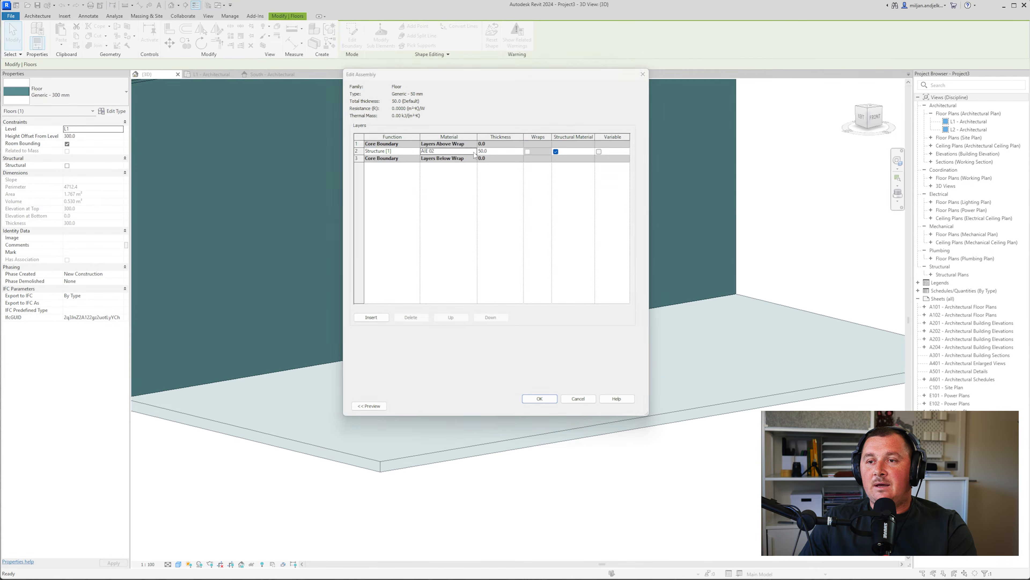
{"action": "left_click", "coordinate": [474, 151]}
{"action": "key", "text": "alt+Tab"}
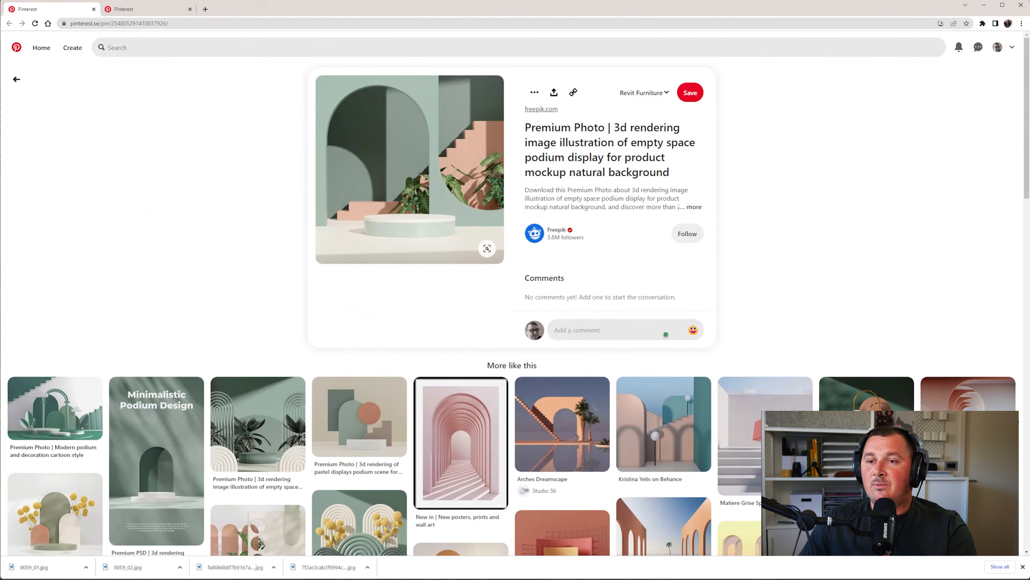
{"action": "key", "text": "alt+Tab"}
{"action": "left_click", "coordinate": [328, 117]}
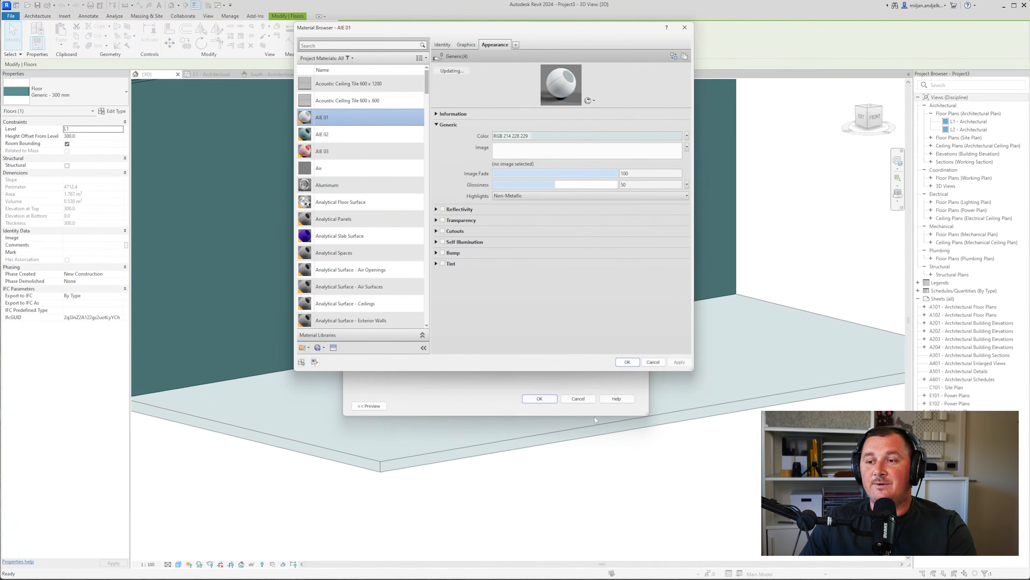
{"action": "left_click", "coordinate": [627, 361]}
{"action": "left_click", "coordinate": [540, 398]}
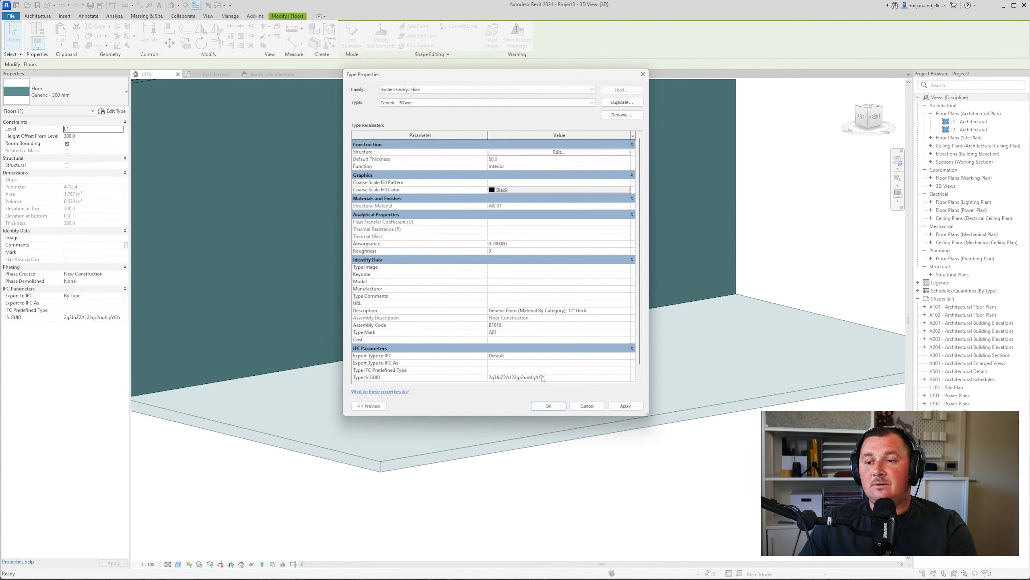
{"action": "left_click", "coordinate": [548, 406]}
Raise the round floor 350 above its level, then deselect it
{"action": "left_click", "coordinate": [89, 136]}
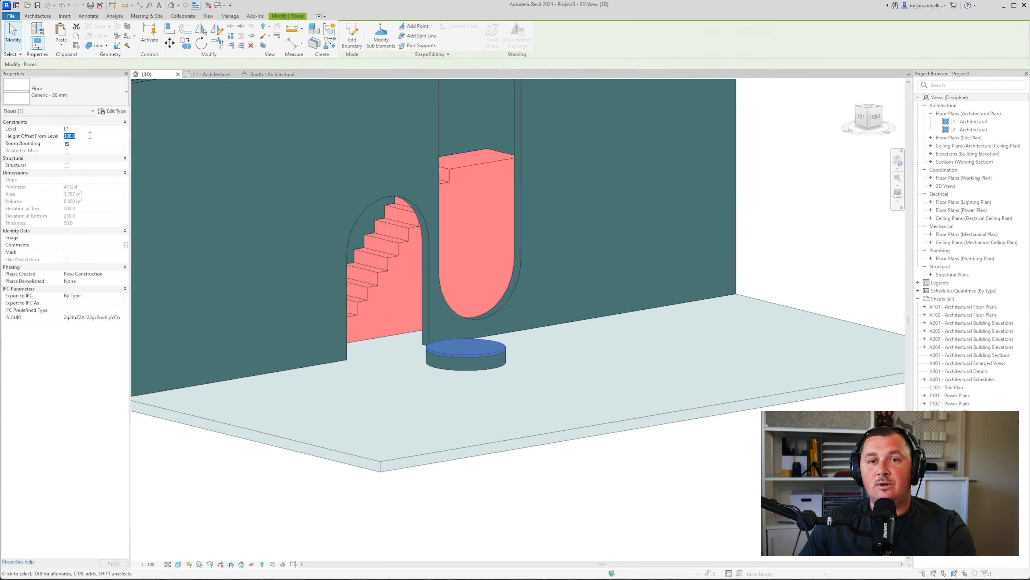
{"action": "type", "text": "350"}
{"action": "key", "text": "Return"}
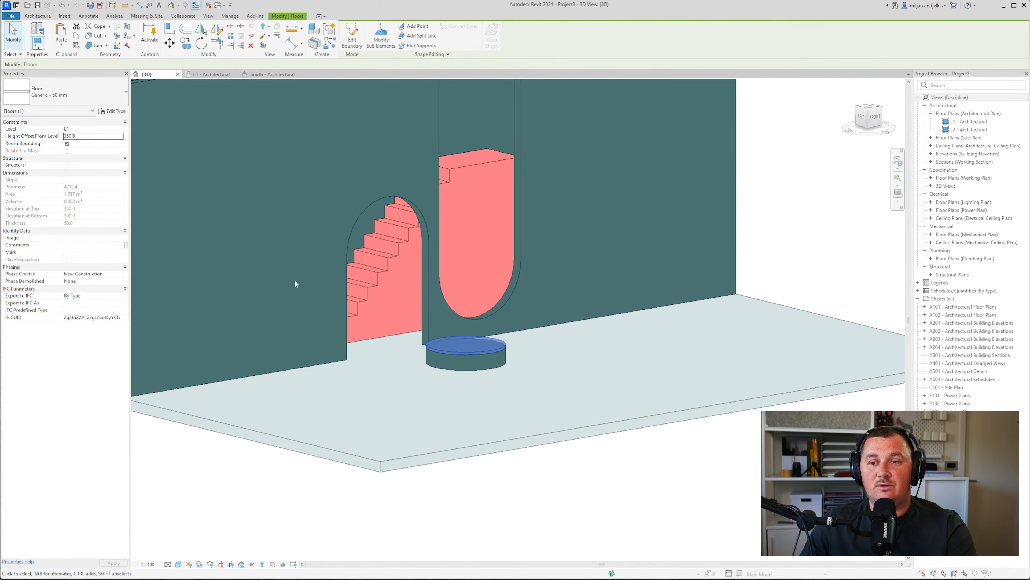
{"action": "left_click", "coordinate": [542, 473]}
Check the raised disc in 3D, then save the project as 0059_03.rvt
{"action": "middle_click_drag", "start_coordinate": [541, 426], "coordinate": [476, 440], "text": "shift"}
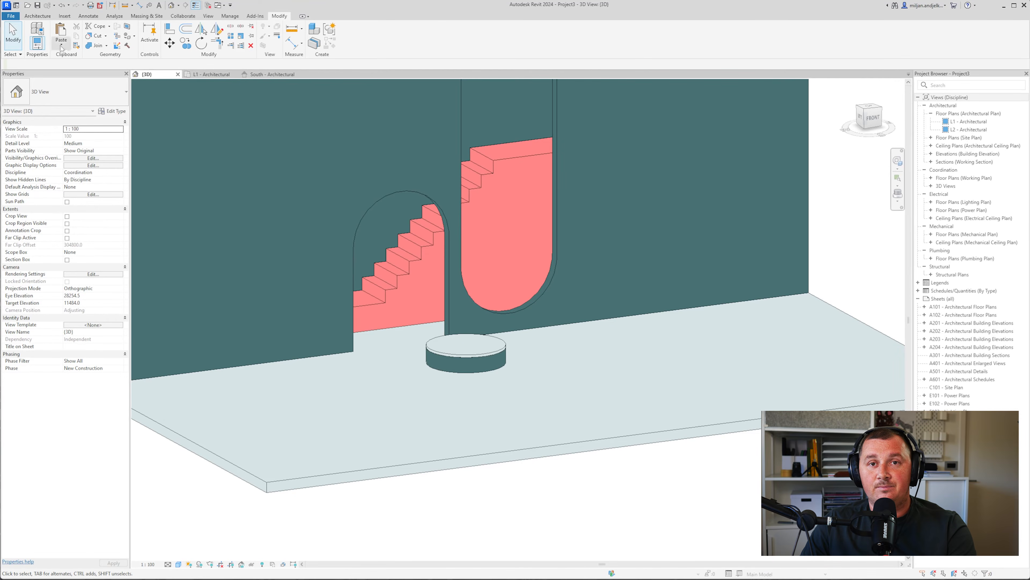
{"action": "left_click", "coordinate": [11, 16]}
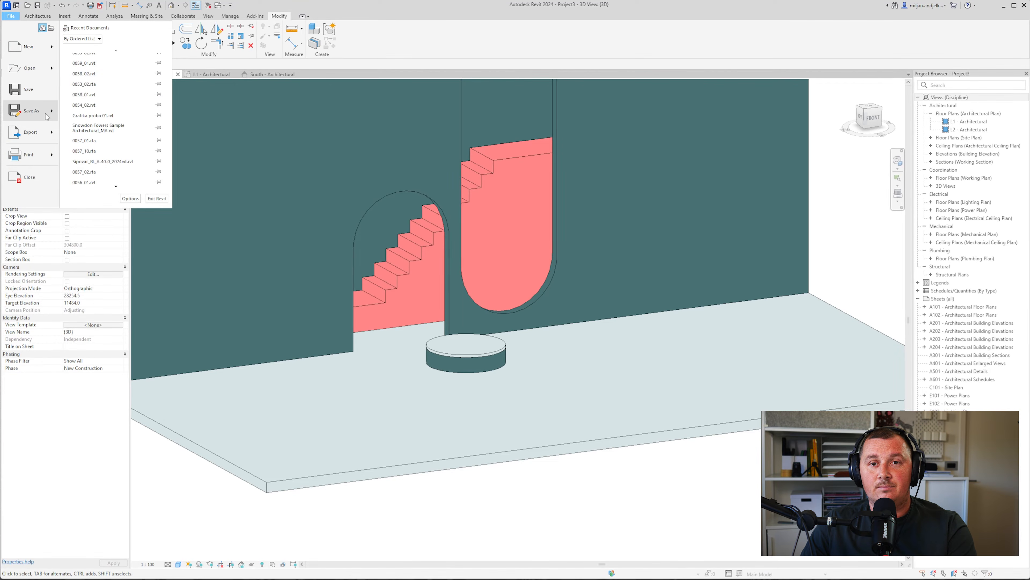
{"action": "mouse_move", "coordinate": [42, 108]}
{"action": "left_click", "coordinate": [74, 94]}
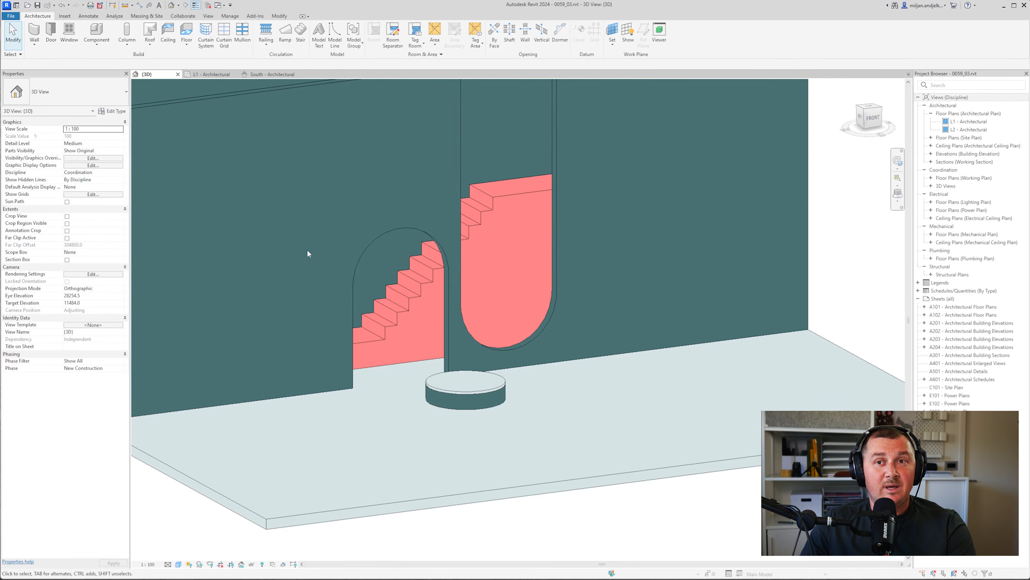
{"action": "left_click", "coordinate": [208, 16]}
Open the model in Twinmotion as a new Direct Link project
{"action": "left_click", "coordinate": [249, 41]}
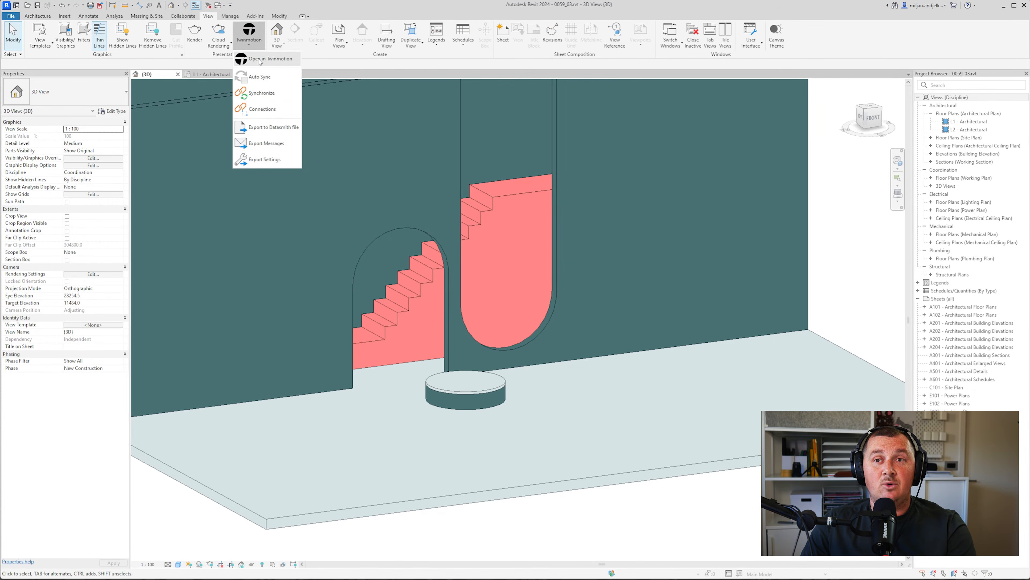
{"action": "left_click", "coordinate": [260, 59]}
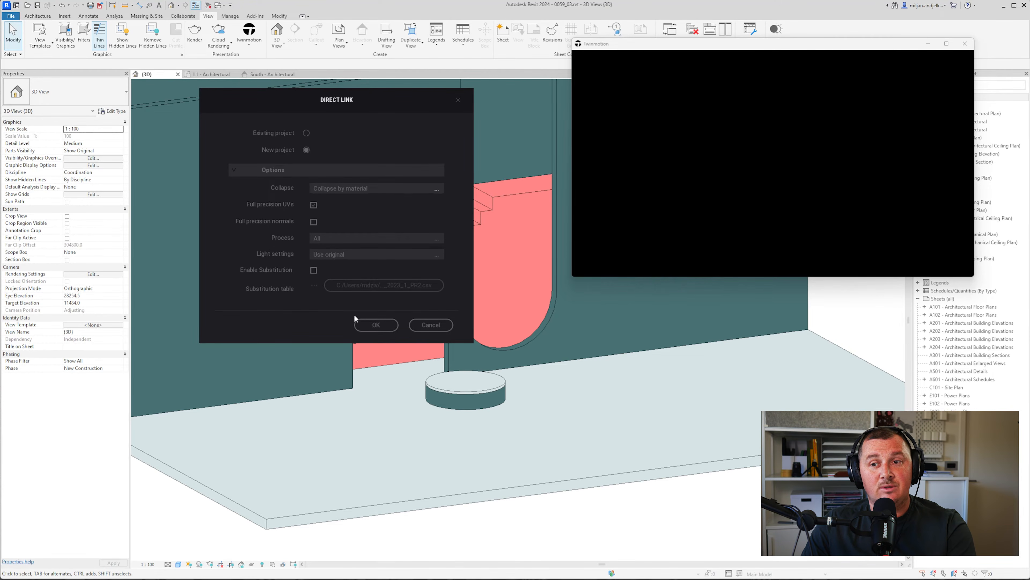
{"action": "left_click", "coordinate": [383, 325]}
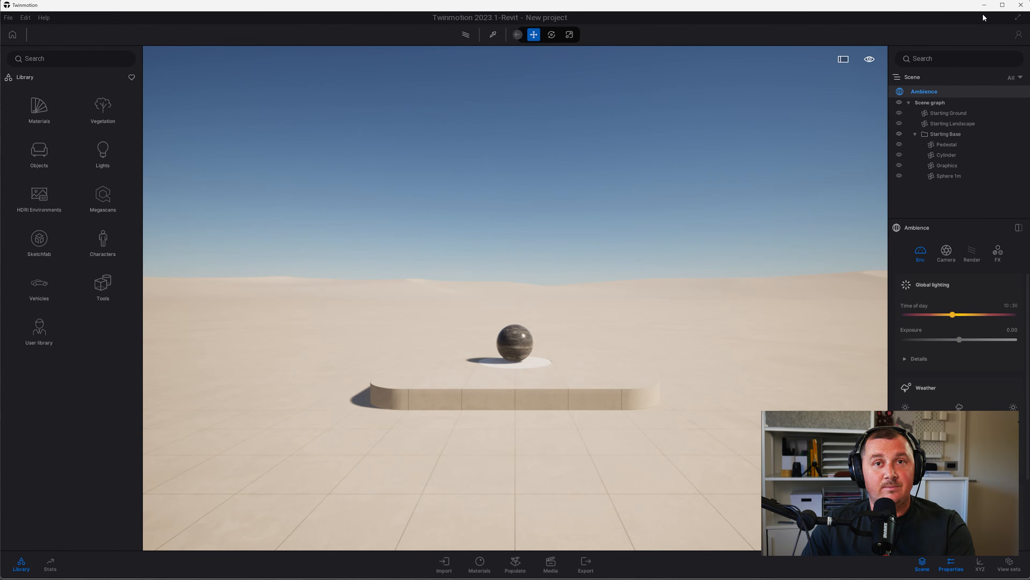
{"action": "left_click", "coordinate": [984, 5]}
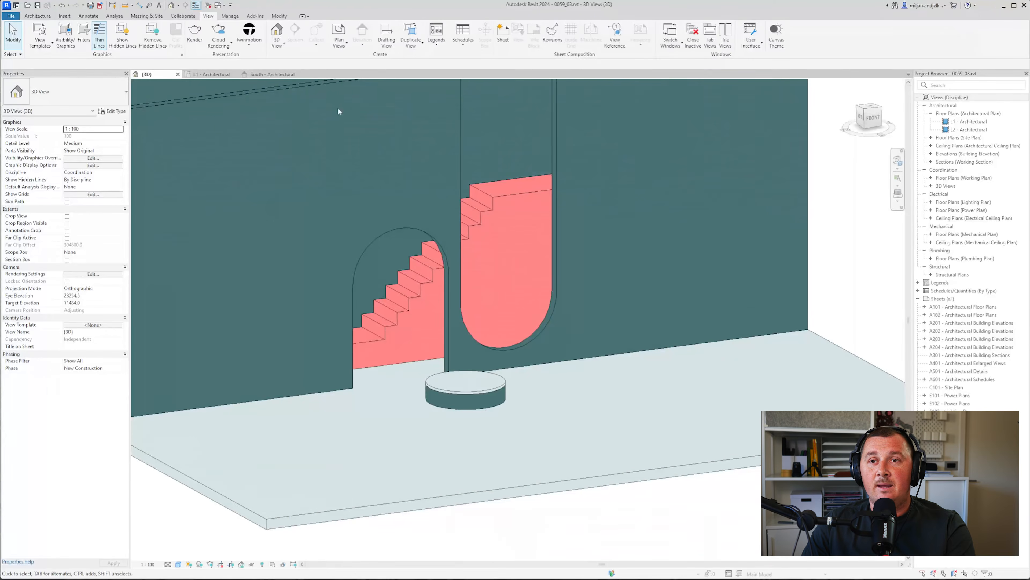
{"action": "left_click", "coordinate": [250, 45]}
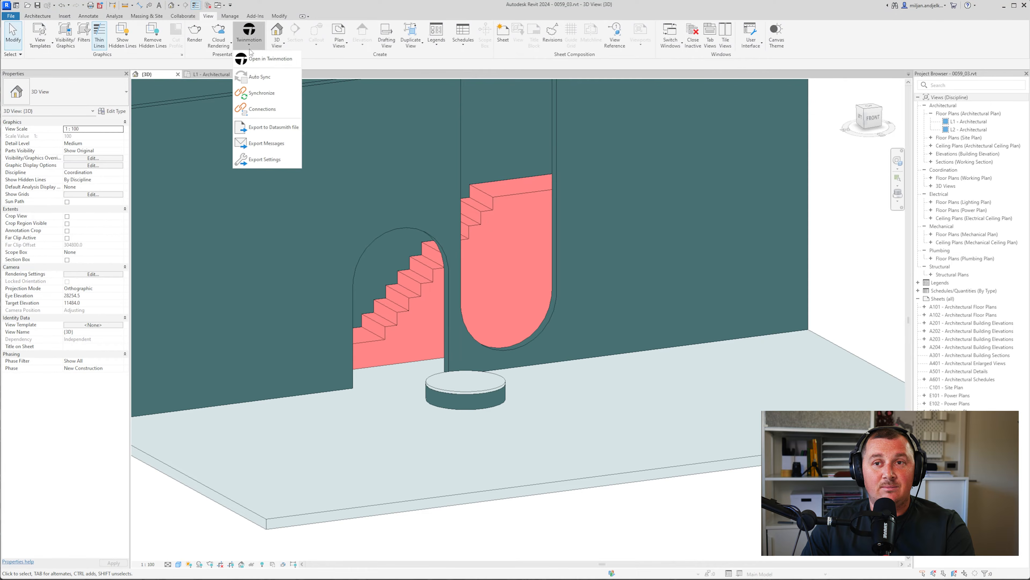
{"action": "left_click", "coordinate": [274, 132]}
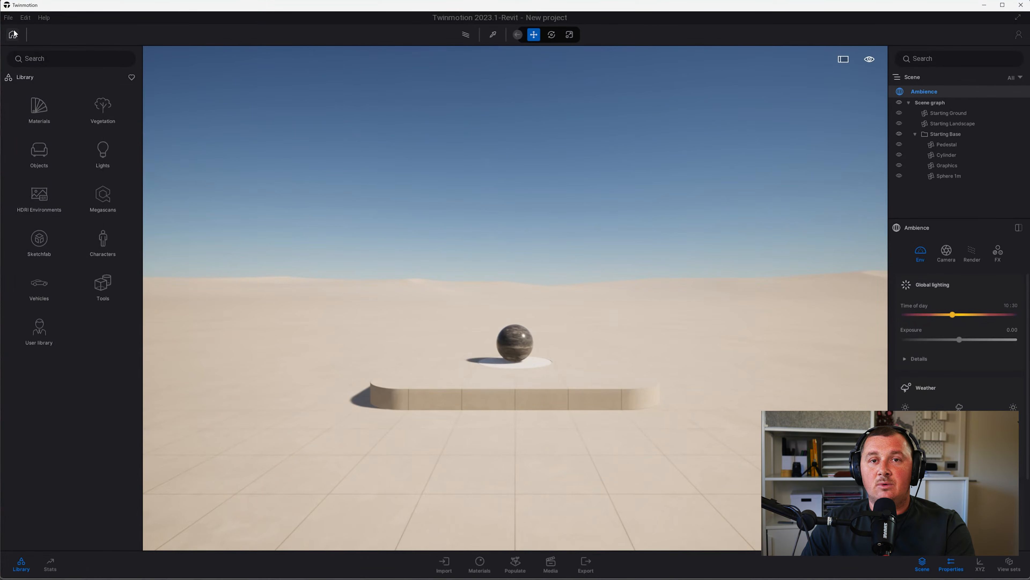
Import the exported .udatasmith file, keeping Collapse by material
{"action": "left_click", "coordinate": [8, 18]}
{"action": "left_click", "coordinate": [27, 141]}
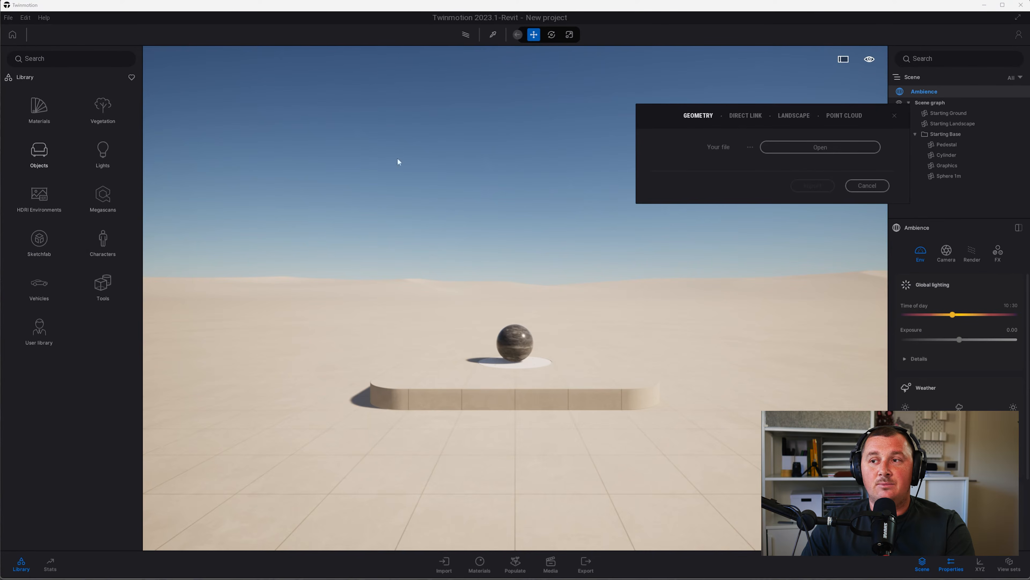
{"action": "left_click", "coordinate": [806, 151]}
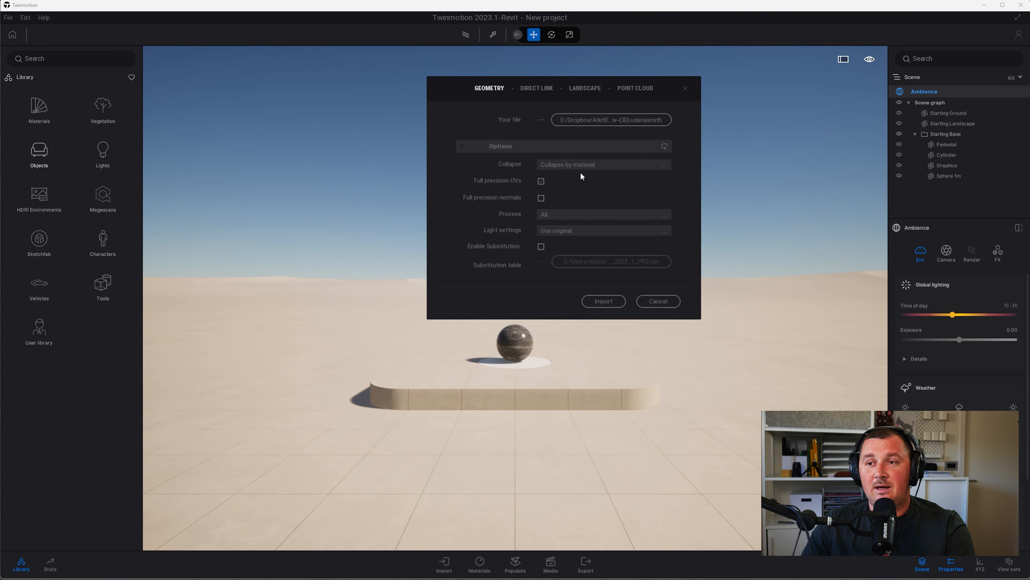
{"action": "left_click", "coordinate": [601, 302]}
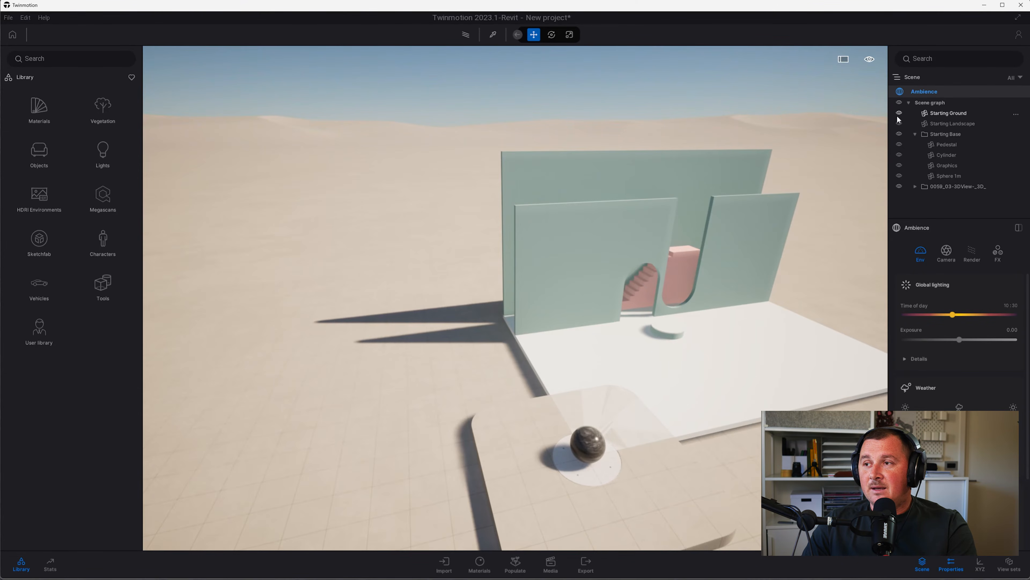
Hide Starting Ground, Starting Base and Starting Landscape in the Scene graph
{"action": "left_click", "coordinate": [900, 113]}
{"action": "left_click", "coordinate": [900, 126]}
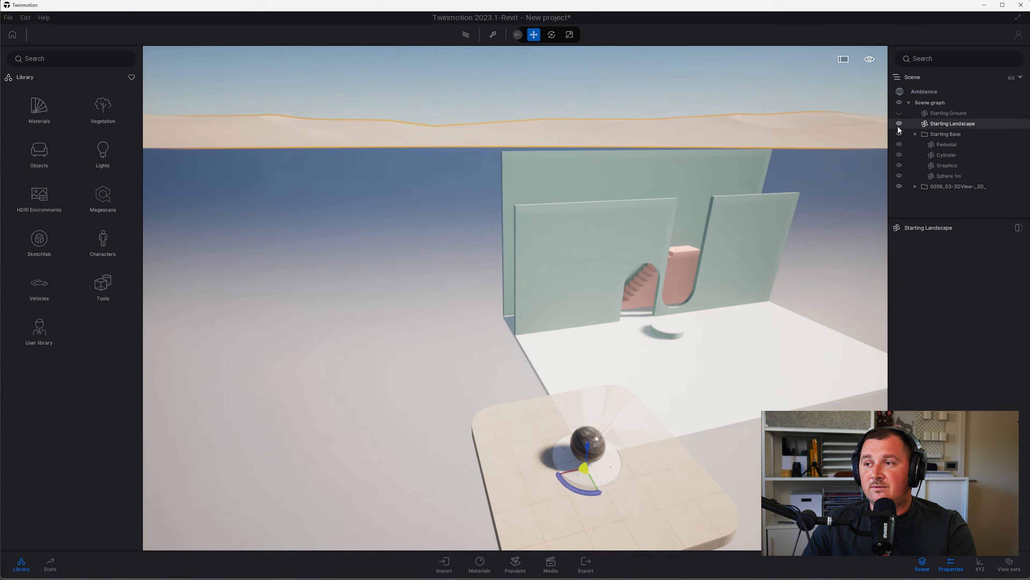
{"action": "left_click", "coordinate": [899, 135]}
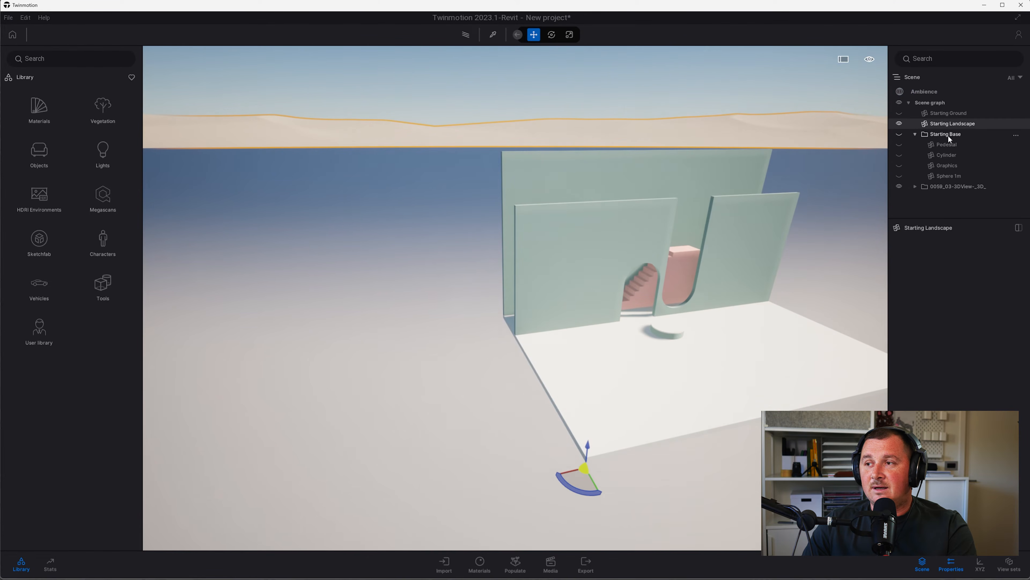
{"action": "left_click", "coordinate": [900, 124]}
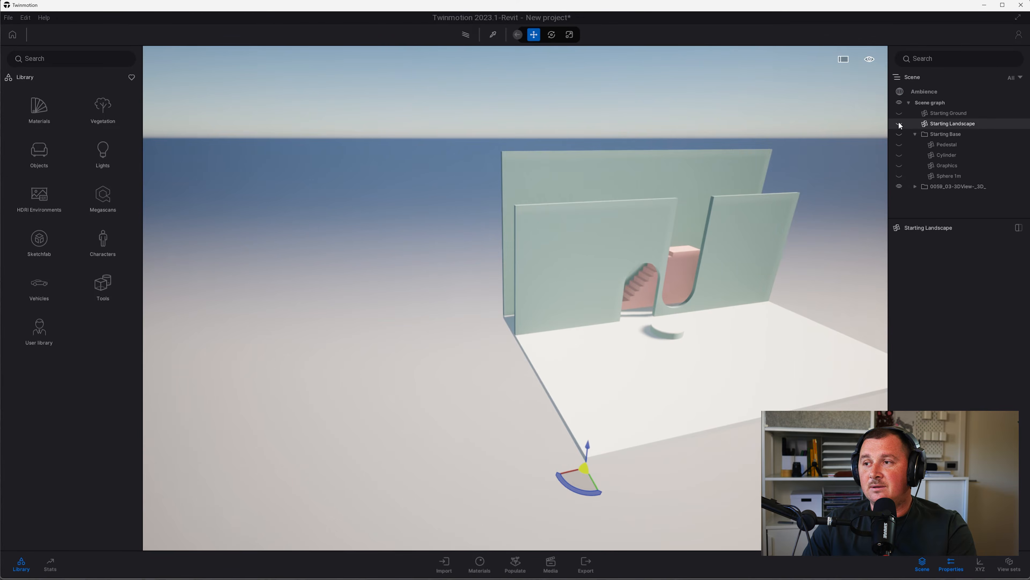
Frame the podium in a near-frontal, low camera view
{"action": "middle_click_drag", "start_coordinate": [625, 344], "coordinate": [532, 375], "text": "shift"}
{"action": "scroll", "coordinate": [700, 343], "scroll_direction": "up", "scroll_amount": 3}
{"action": "scroll", "coordinate": [532, 375], "scroll_direction": "up", "scroll_amount": 5}
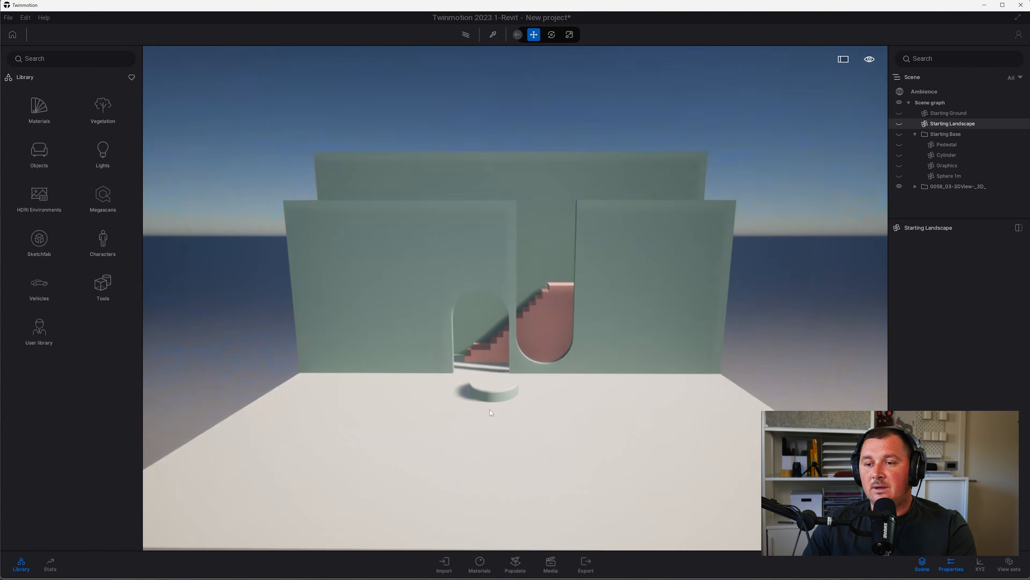
{"action": "mouse_move", "coordinate": [497, 417]}
{"action": "middle_mouse_down", "text": "shift"}
{"action": "mouse_move", "coordinate": [496, 396]}
{"action": "mouse_move", "coordinate": [499, 404]}
{"action": "middle_mouse_up", "text": "shift"}
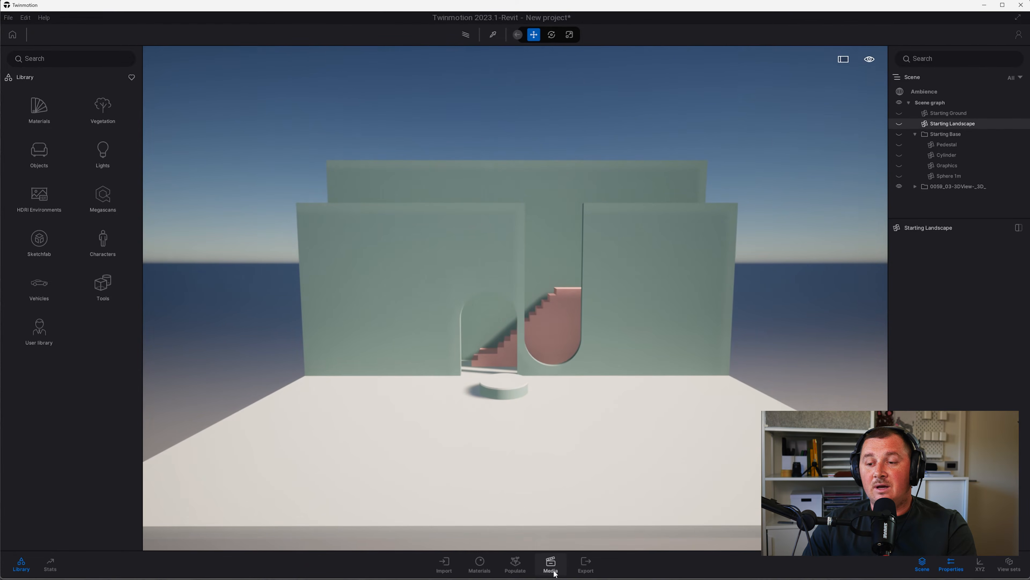
Create an Image1 shot at 60mm focal length framing the floor and pedestal
{"action": "left_click", "coordinate": [551, 562]}
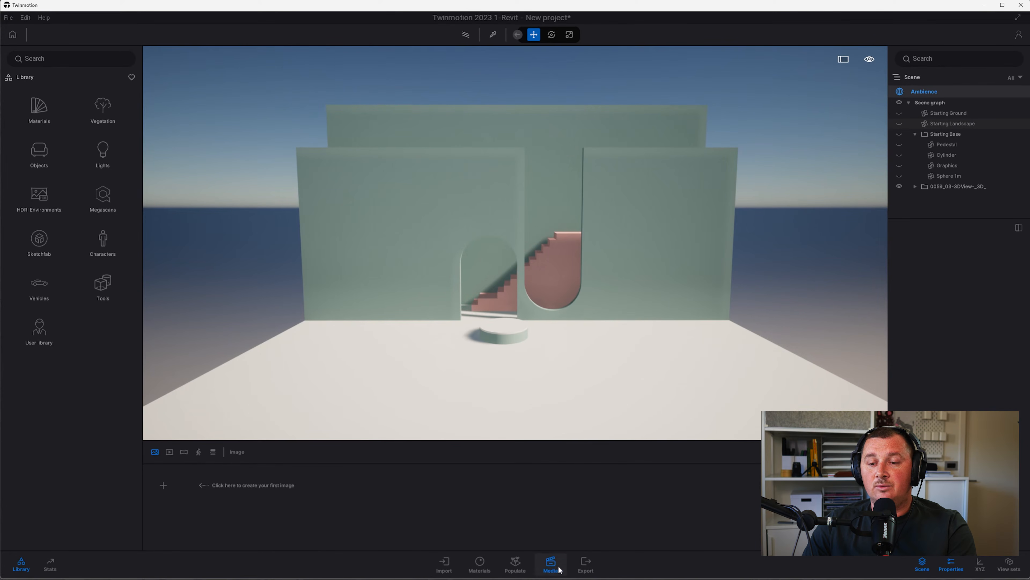
{"action": "left_click", "coordinate": [164, 484]}
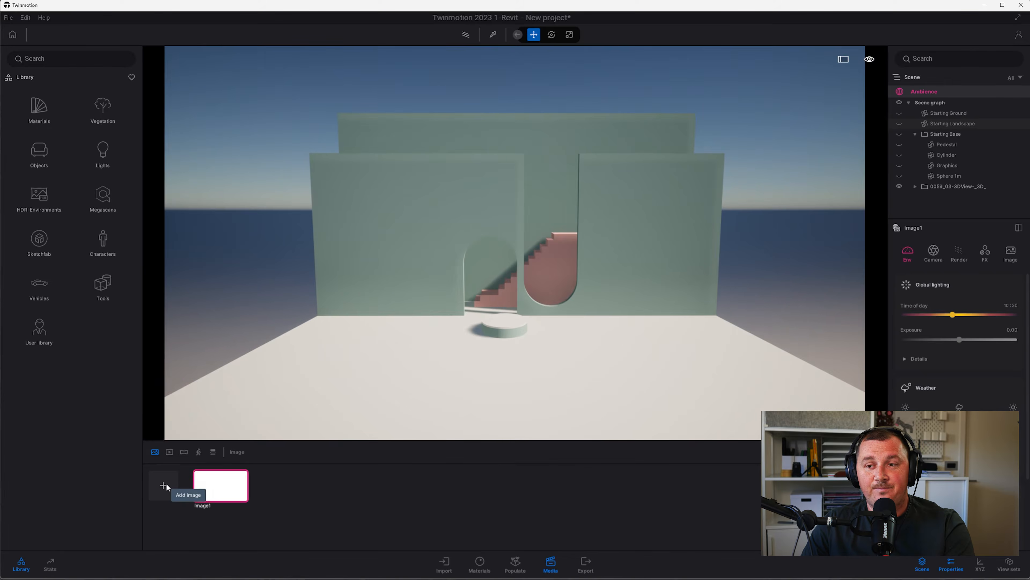
{"action": "left_click", "coordinate": [933, 252]}
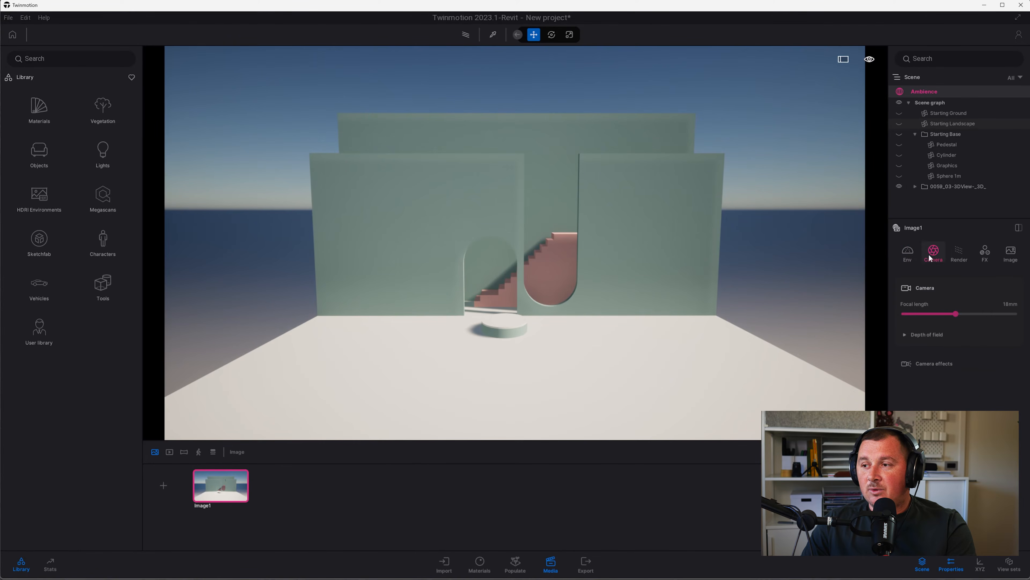
{"action": "left_click", "coordinate": [1009, 304]}
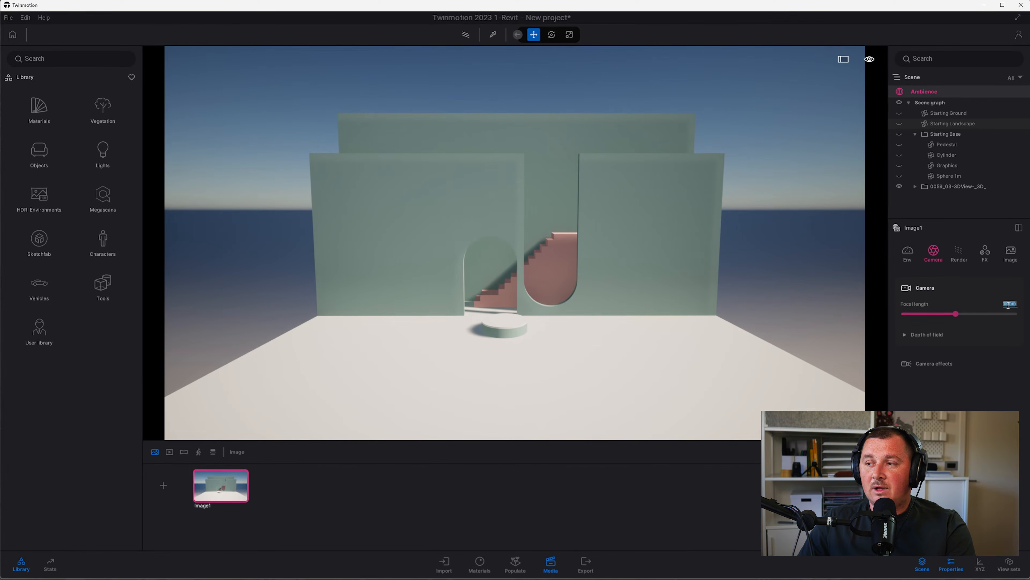
{"action": "type", "text": "6"}
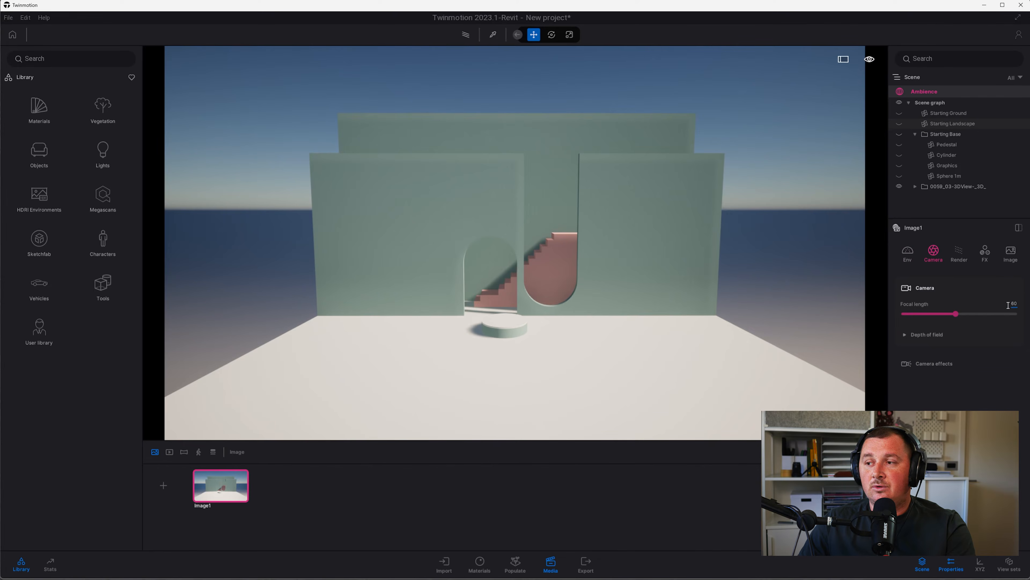
{"action": "type", "text": "0"}
{"action": "key", "text": "Return"}
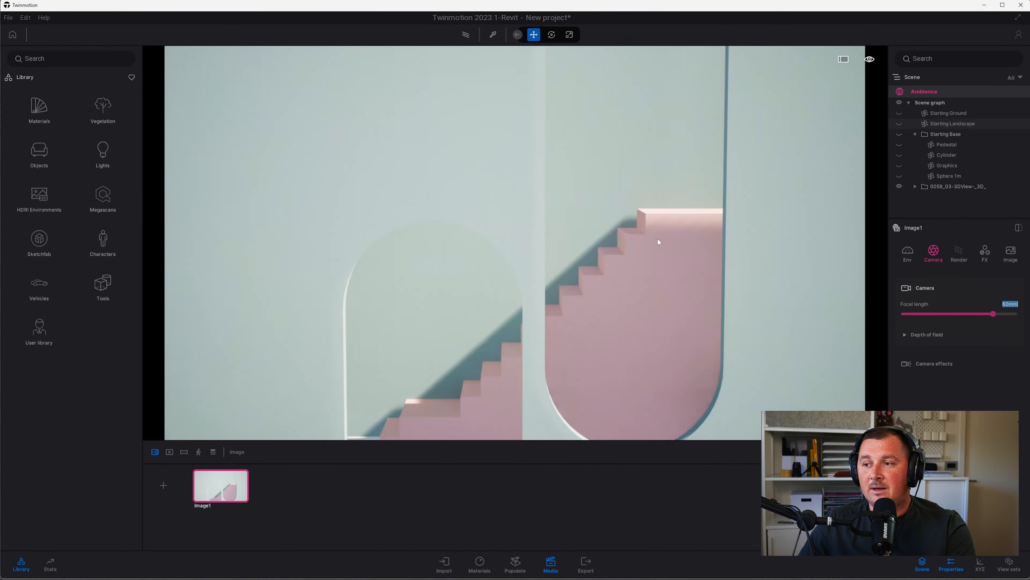
{"action": "scroll", "coordinate": [591, 315], "scroll_direction": "down", "scroll_amount": 5}
{"action": "middle_click_drag", "start_coordinate": [553, 318], "coordinate": [551, 269]}
{"action": "scroll", "coordinate": [555, 319], "scroll_direction": "up", "scroll_amount": 2}
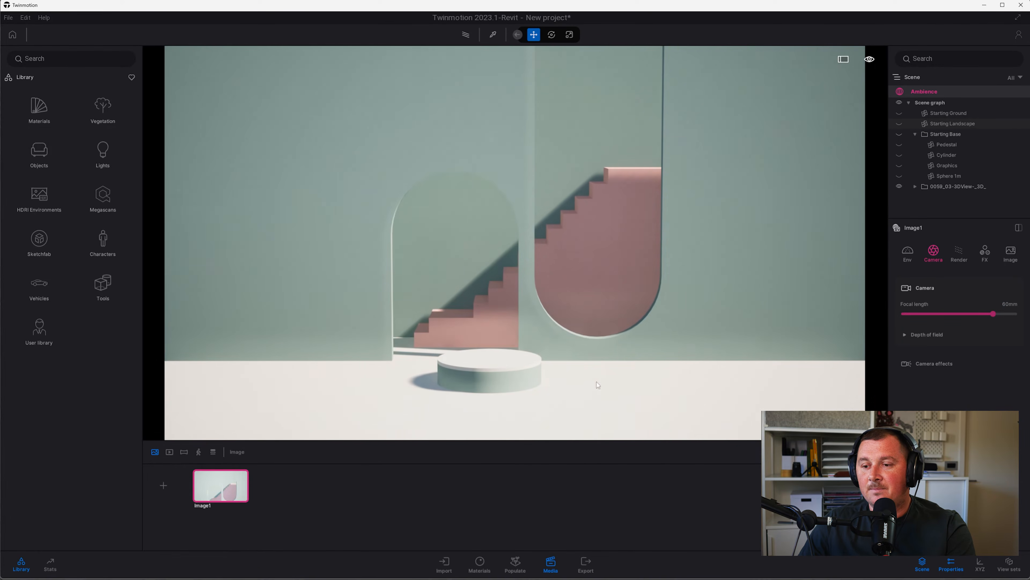
Show the 1920 × 1080 output size and compare with the Pinterest reference
{"action": "left_click", "coordinate": [1010, 257]}
{"action": "key", "text": "alt+Tab"}
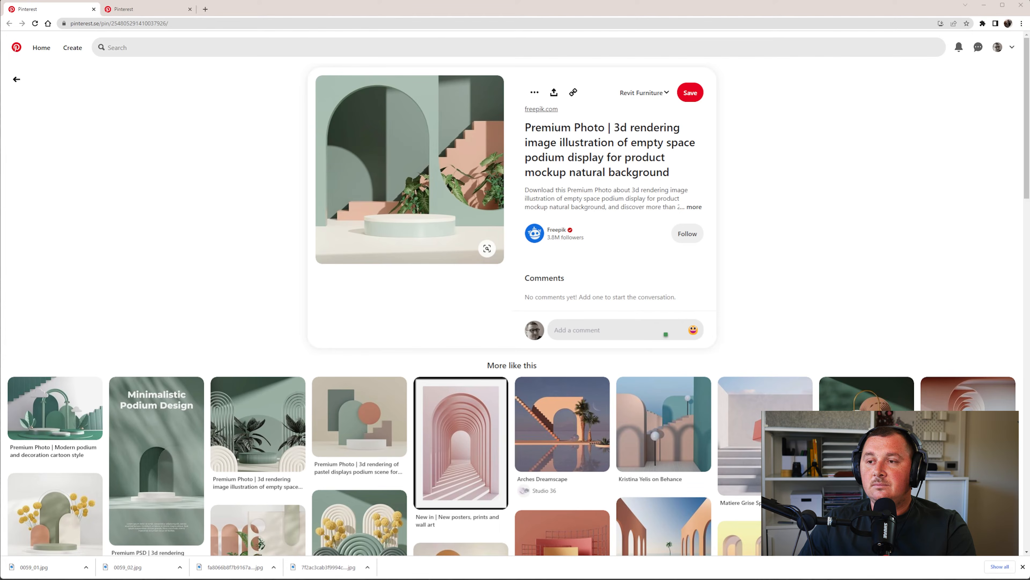
{"action": "key", "text": "alt+Tab"}
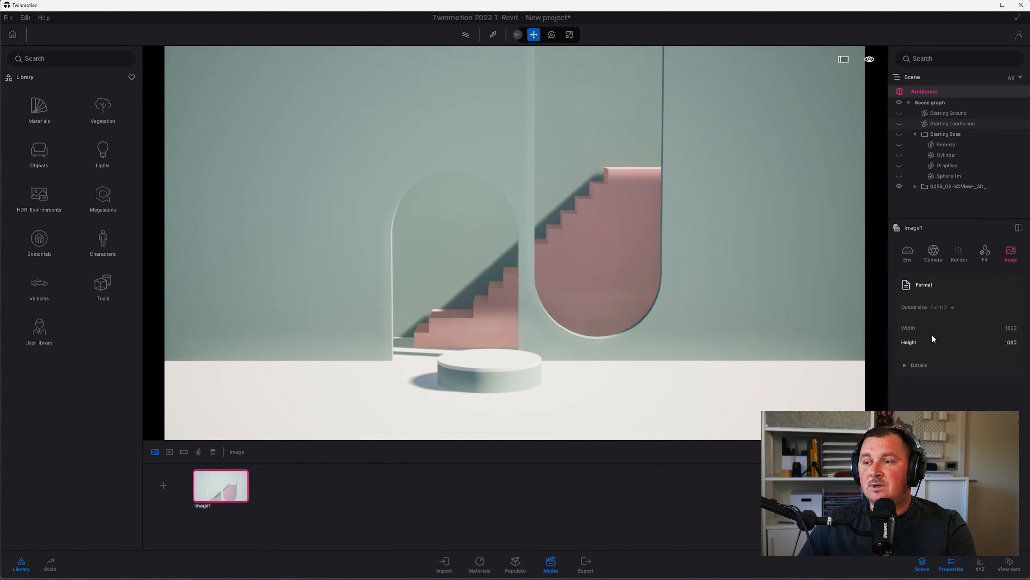
Set the image height to 1920 and frame the arches and podium closely
{"action": "left_click", "coordinate": [1012, 342]}
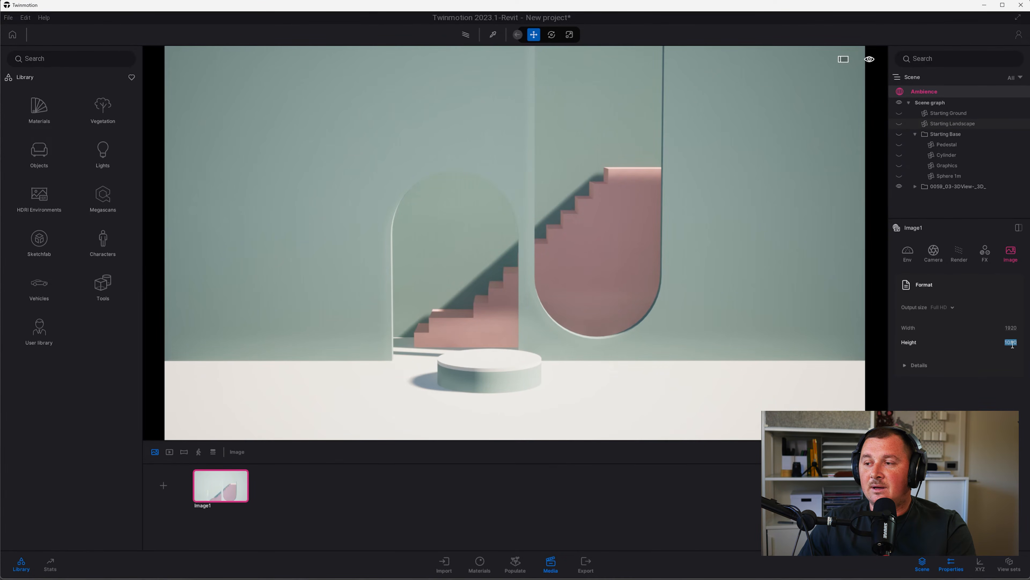
{"action": "type", "text": "1920"}
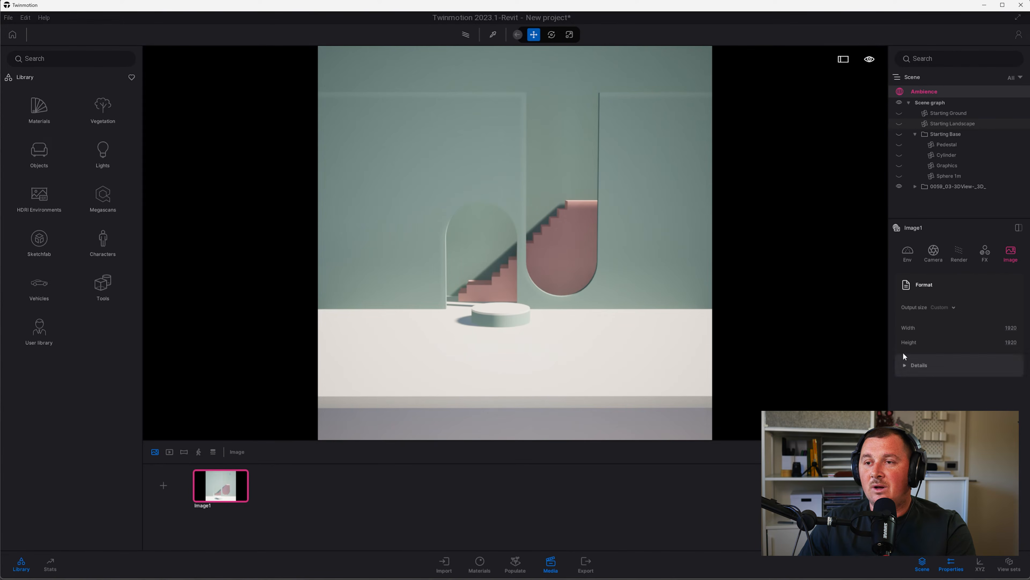
{"action": "scroll", "coordinate": [529, 260], "scroll_direction": "up", "scroll_amount": 2}
{"action": "scroll", "coordinate": [496, 267], "scroll_direction": "up", "scroll_amount": 5}
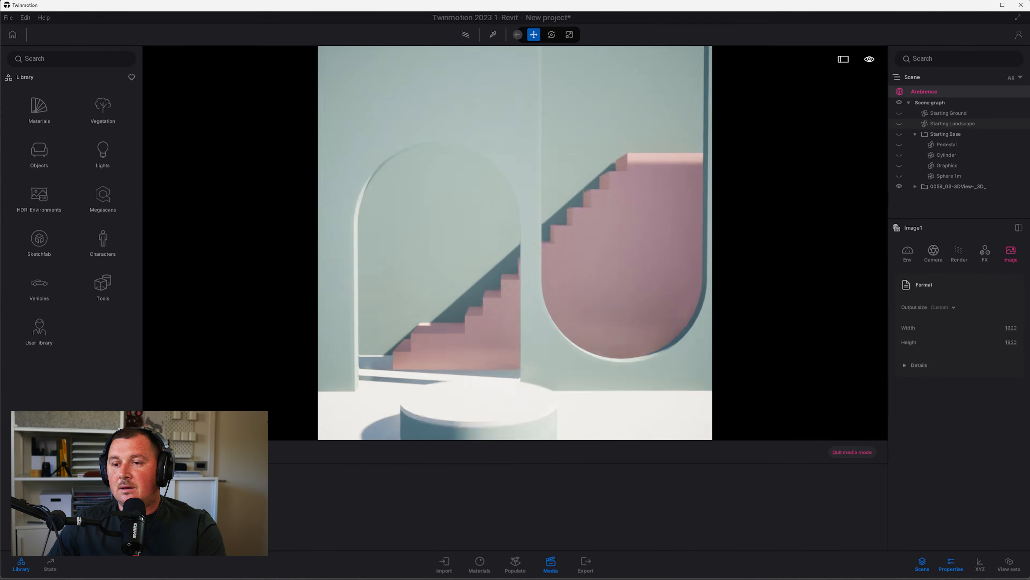
{"action": "middle_click_drag", "start_coordinate": [449, 379], "coordinate": [483, 339]}
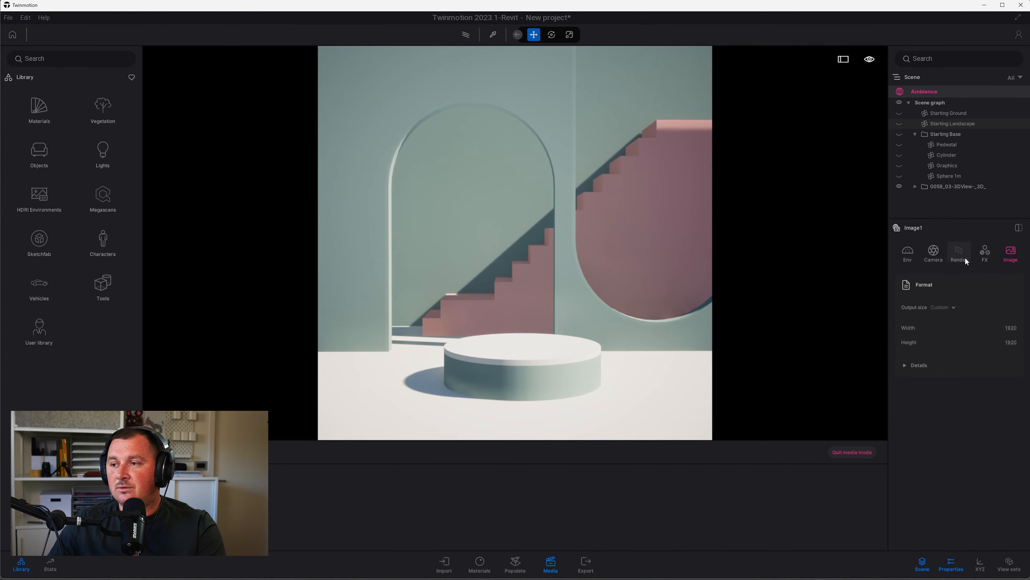
Turn on Parallelism in camera effects and fine-tune the framing
{"action": "left_click", "coordinate": [934, 253]}
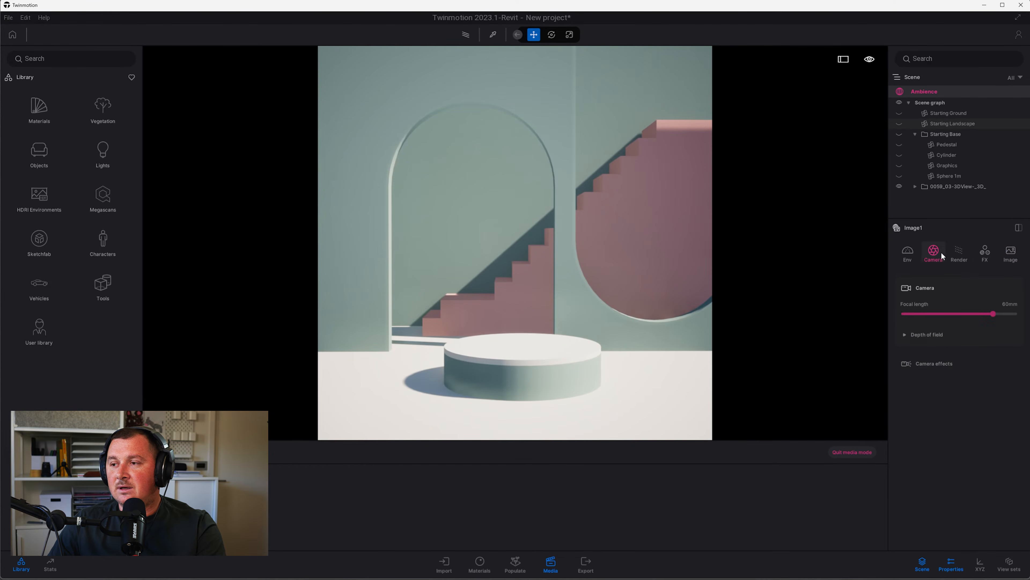
{"action": "left_click", "coordinate": [915, 363]}
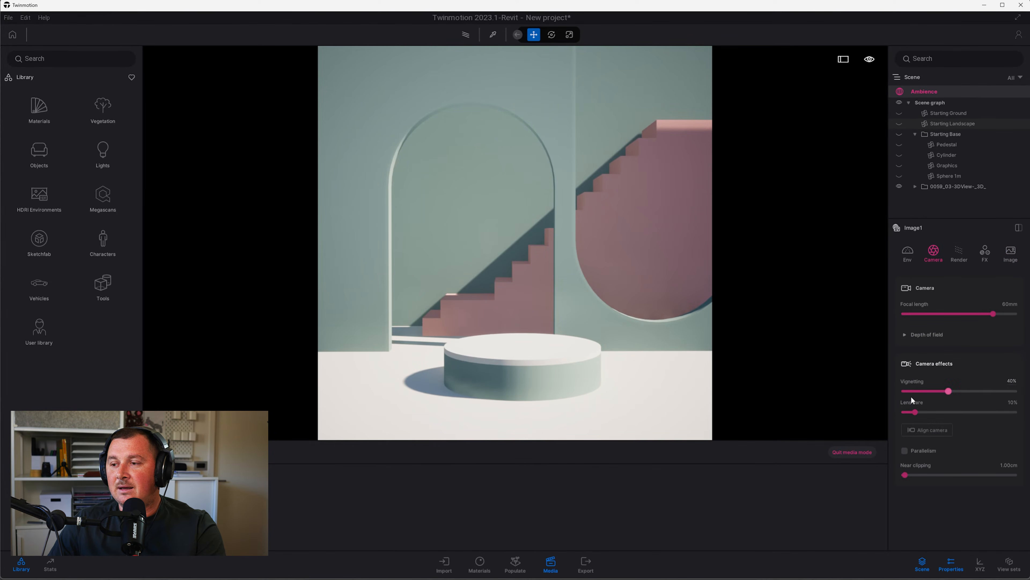
{"action": "left_click", "coordinate": [912, 453]}
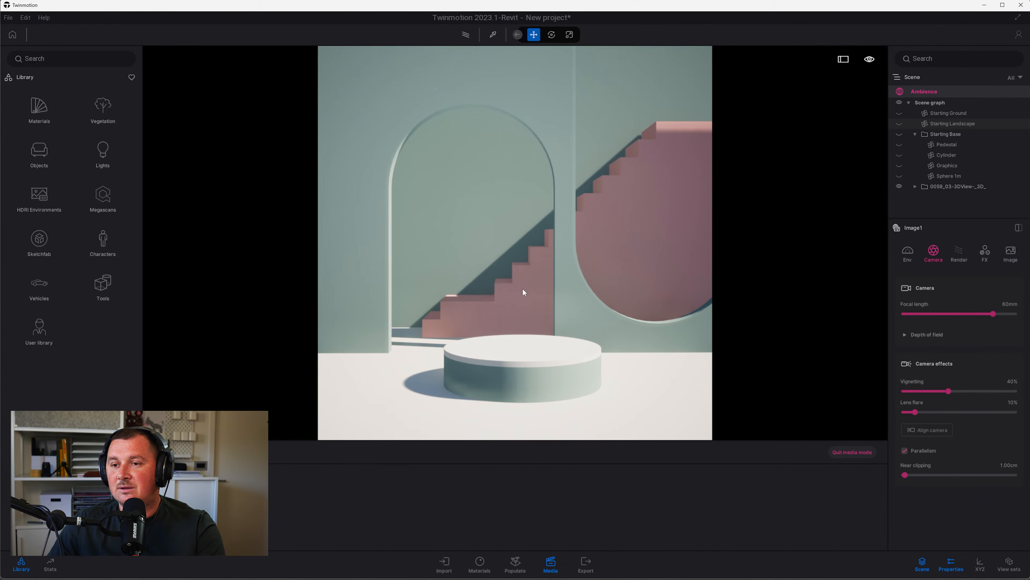
{"action": "middle_click_drag", "start_coordinate": [515, 283], "coordinate": [531, 295], "text": "shift"}
{"action": "middle_click_drag", "start_coordinate": [503, 278], "coordinate": [526, 262]}
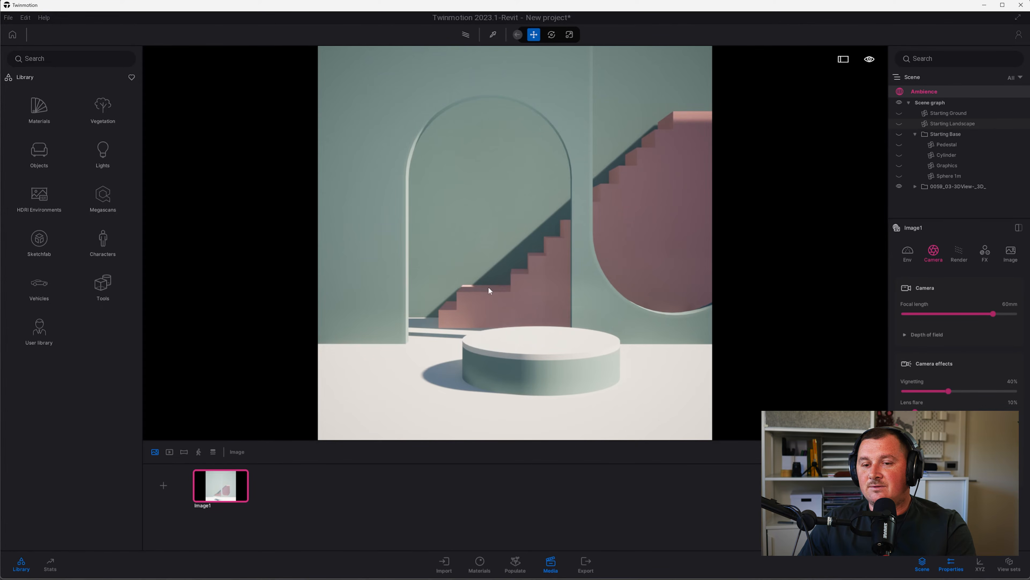
Add Image2 from the current framing, delete Image1, and select Image2
{"action": "left_click", "coordinate": [164, 485]}
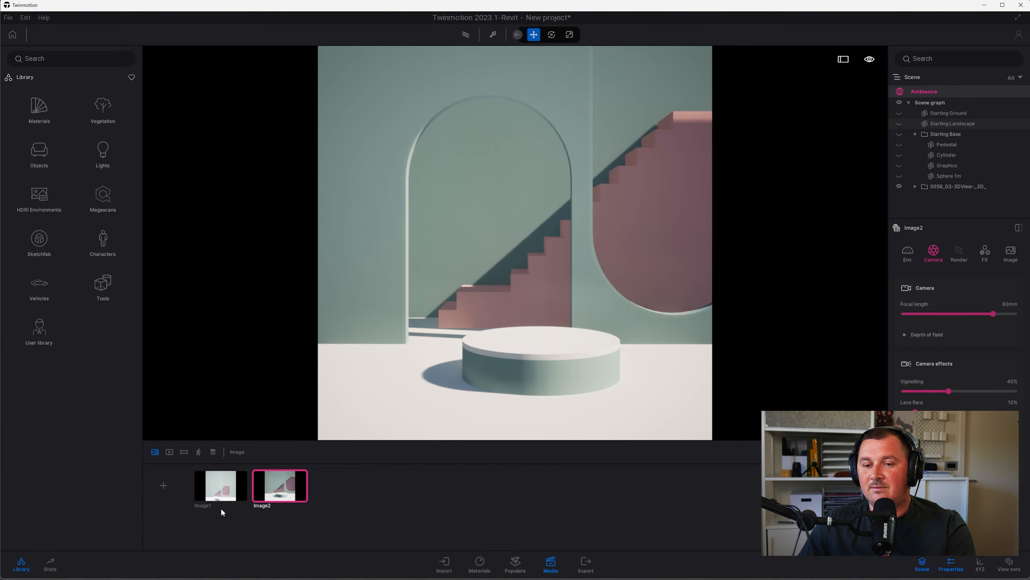
{"action": "left_click", "coordinate": [211, 479]}
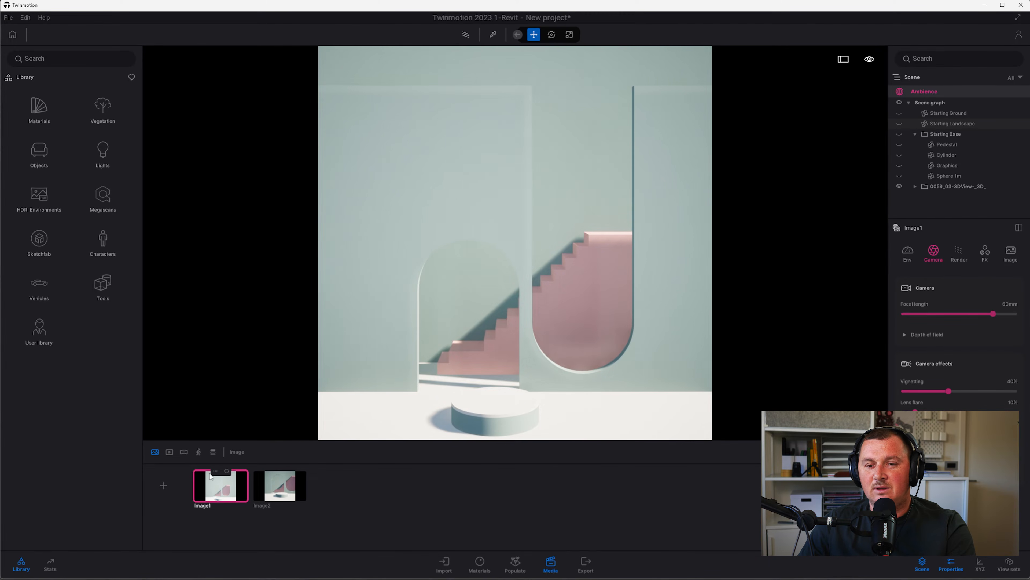
{"action": "left_click", "coordinate": [215, 472]}
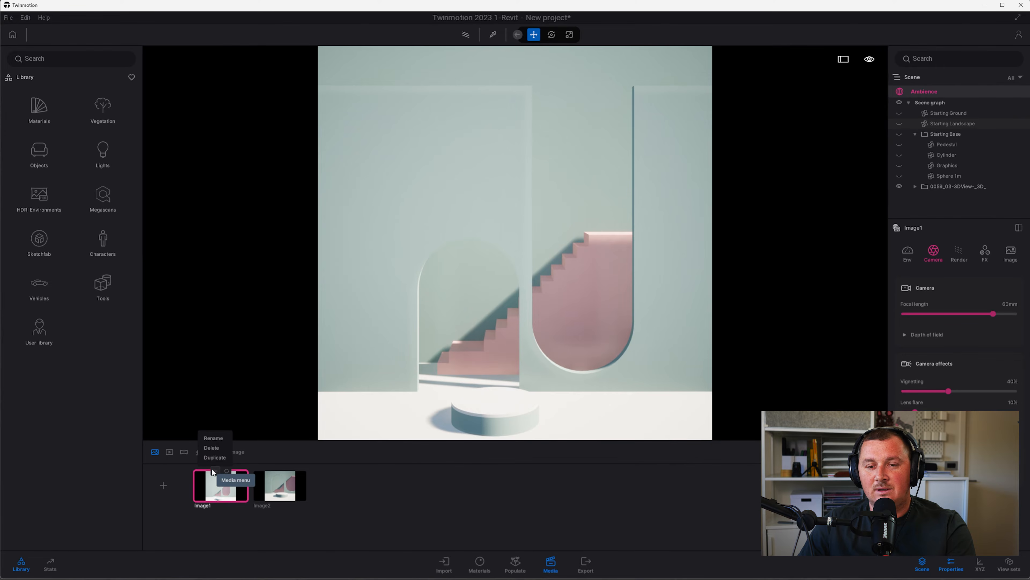
{"action": "left_click", "coordinate": [212, 448]}
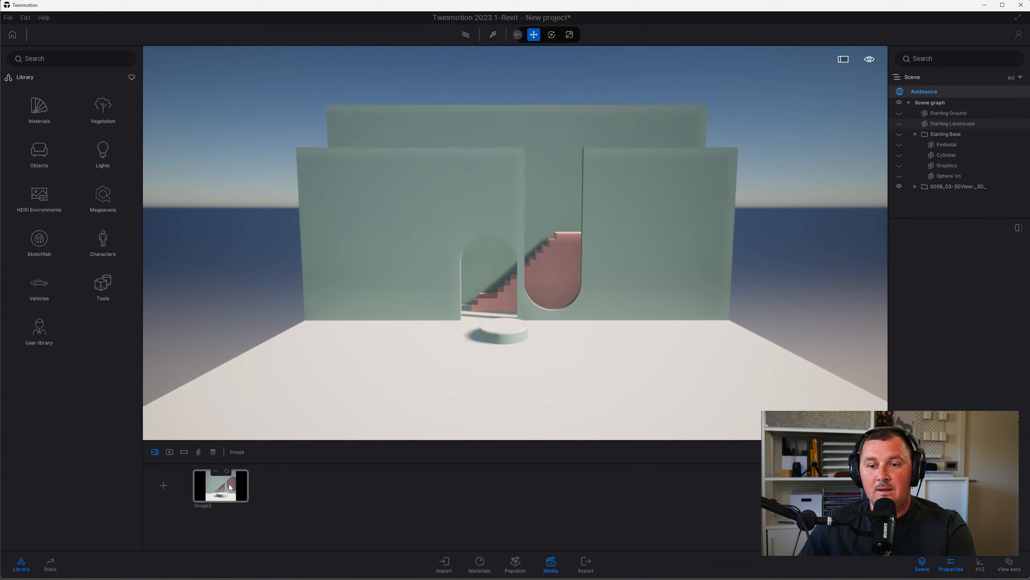
{"action": "left_click", "coordinate": [230, 487]}
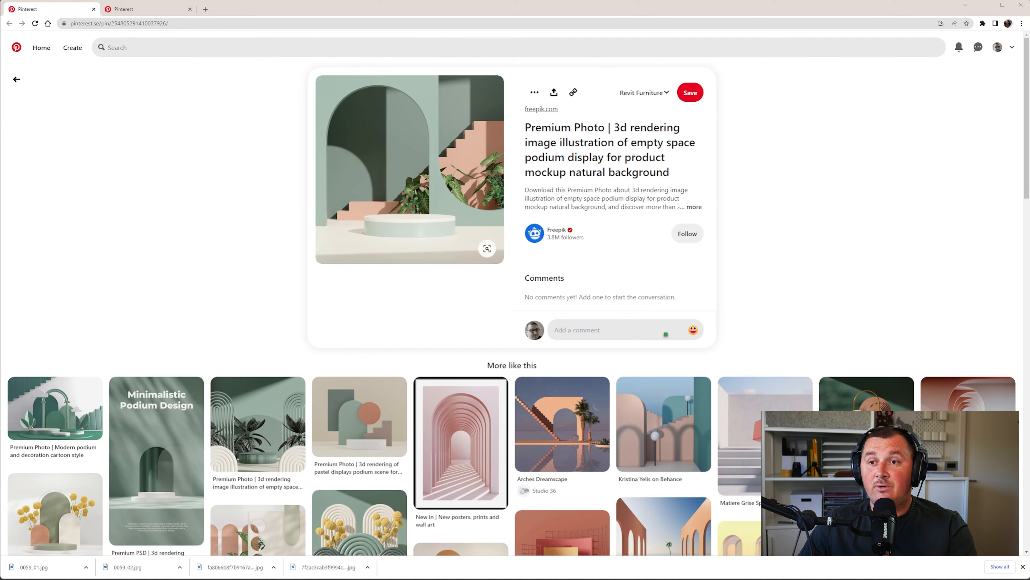
{"action": "key", "text": "alt+Tab"}
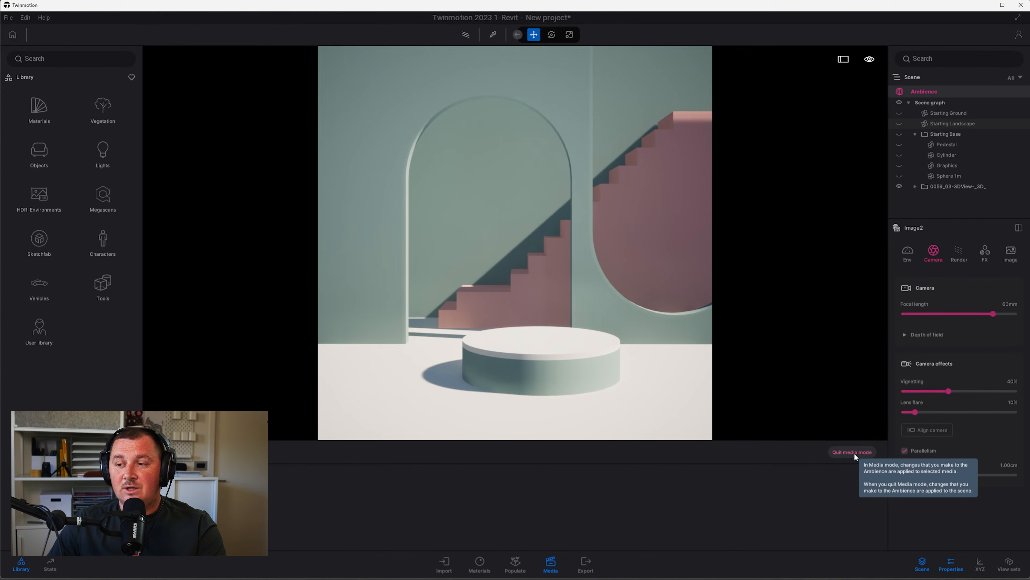
Leave media mode and place Megascans Urban Cat Palms on the floor right of the arches
{"action": "left_click", "coordinate": [852, 452]}
{"action": "middle_click_drag", "start_coordinate": [422, 329], "coordinate": [342, 230], "text": "shift"}
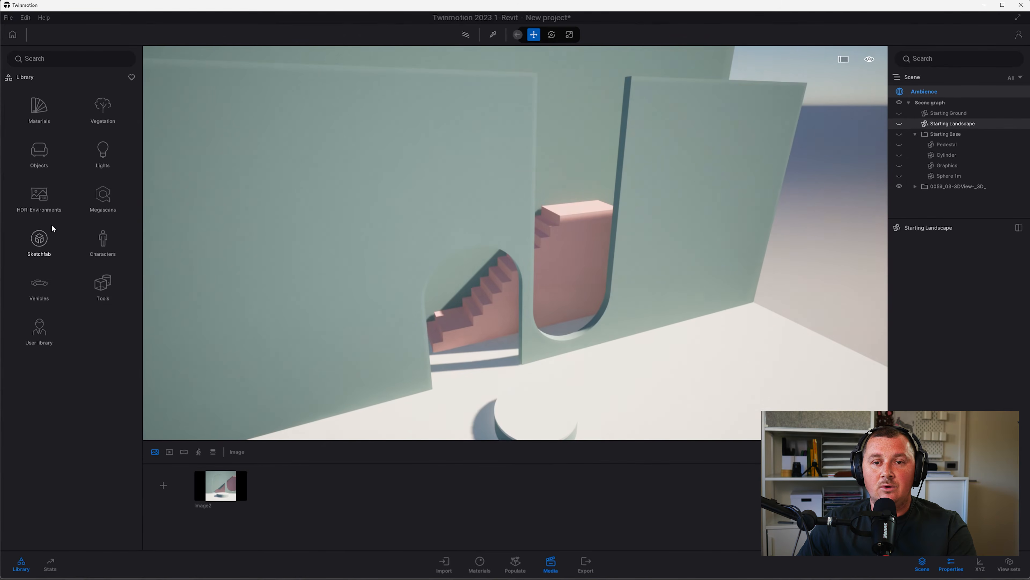
{"action": "left_click", "coordinate": [102, 205]}
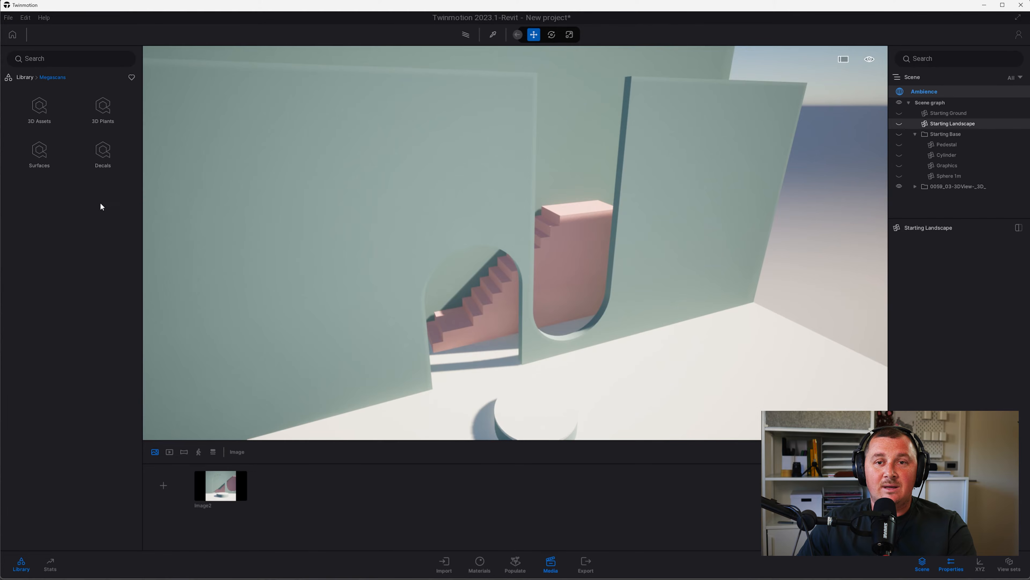
{"action": "left_click", "coordinate": [98, 111]}
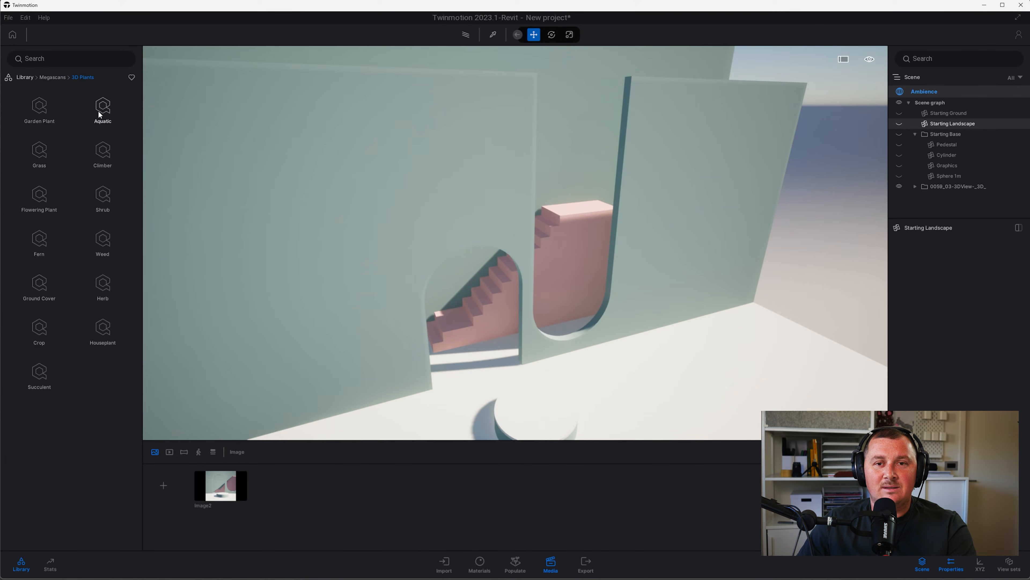
{"action": "left_click", "coordinate": [105, 198]}
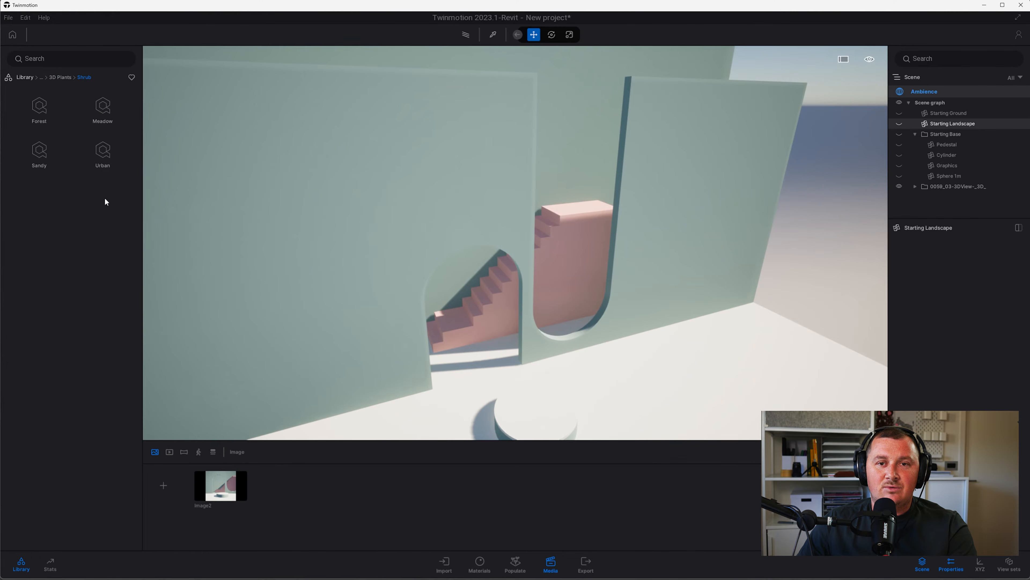
{"action": "left_click", "coordinate": [109, 154]}
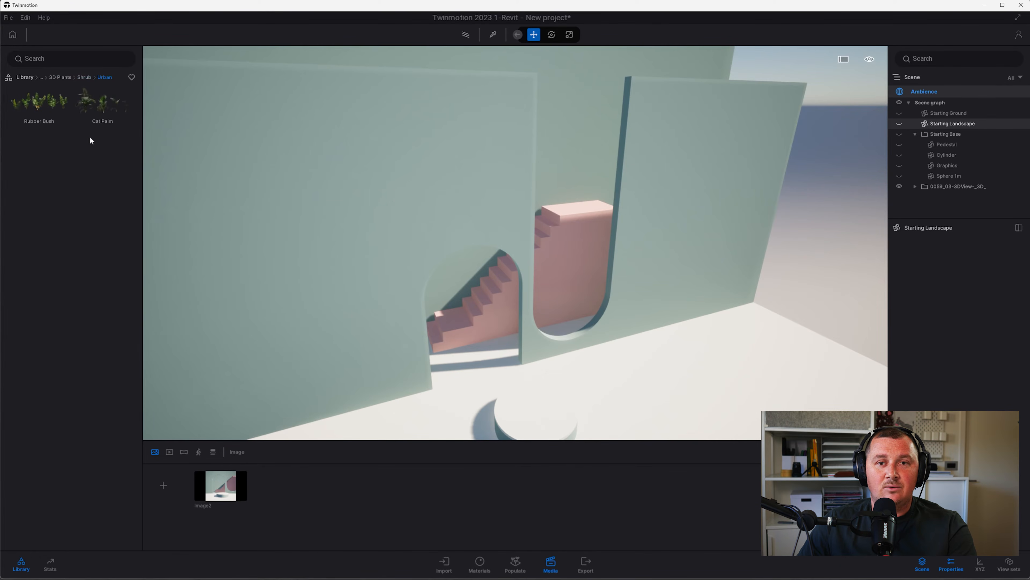
{"action": "mouse_move", "coordinate": [104, 99]}
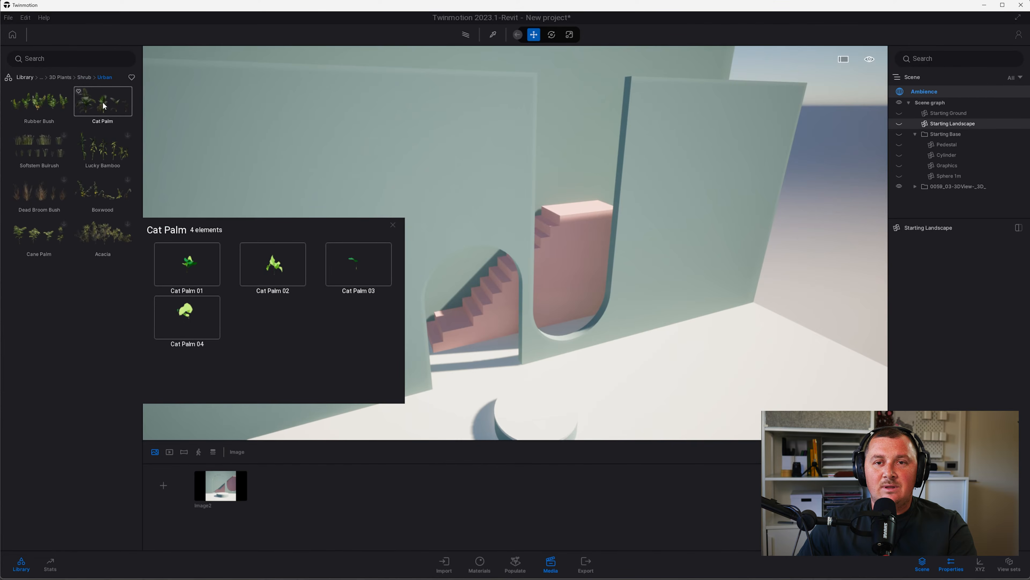
{"action": "left_click", "coordinate": [103, 106]}
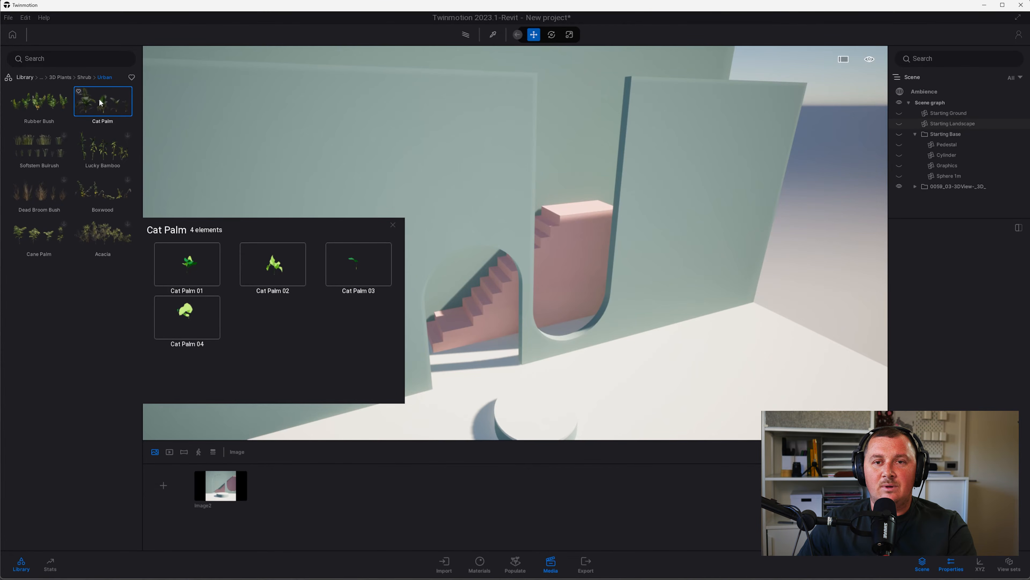
{"action": "left_click_drag", "start_coordinate": [101, 103], "coordinate": [707, 387]}
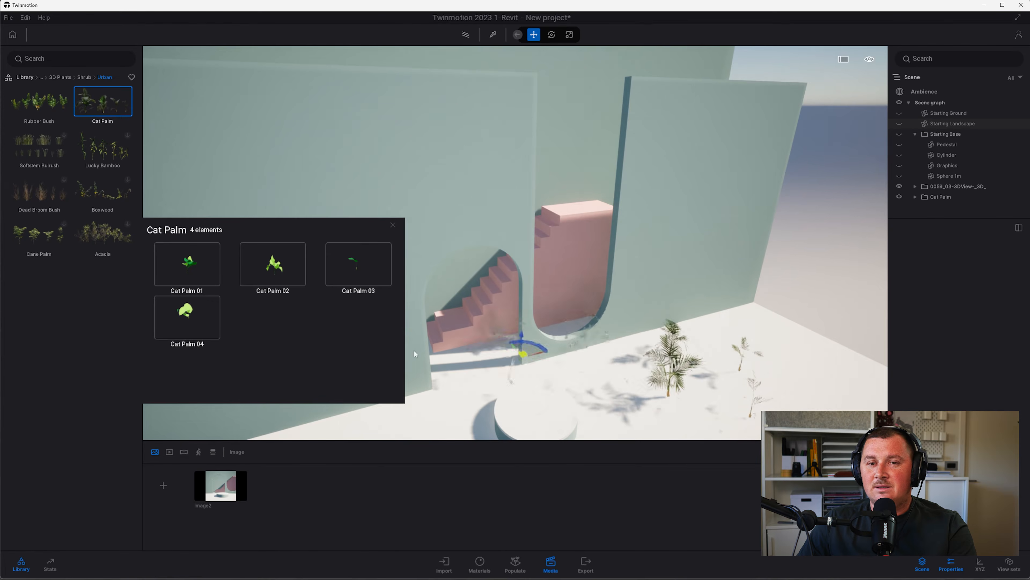
Sign in to the online account and acknowledge the confirmation
{"action": "left_click", "coordinate": [56, 207]}
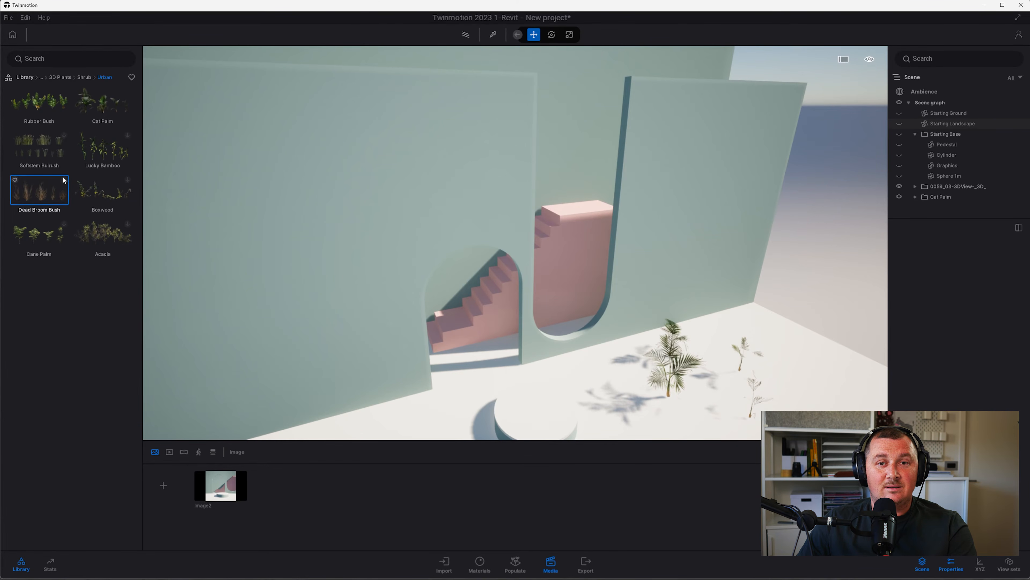
{"action": "left_click", "coordinate": [1020, 36]}
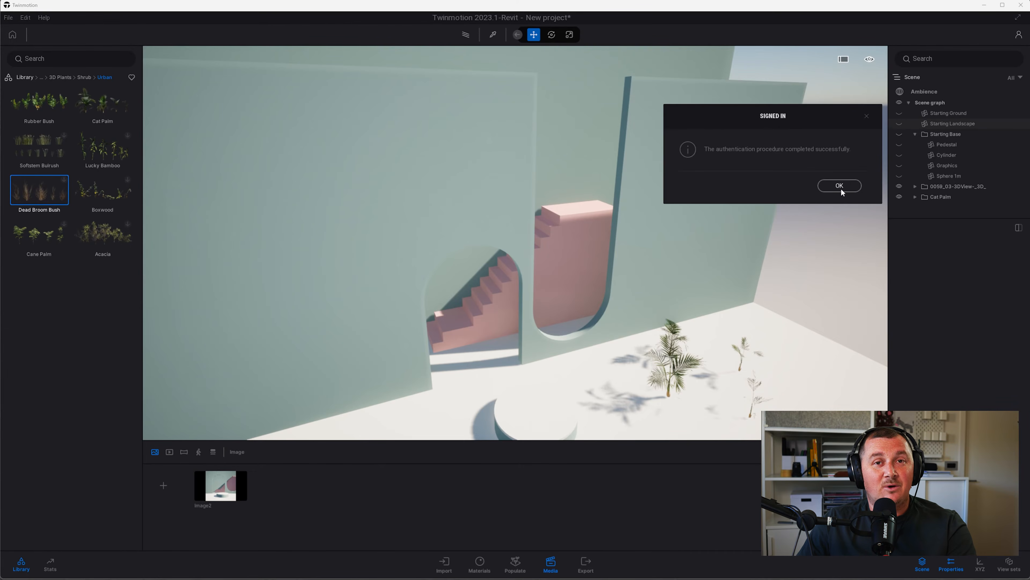
{"action": "left_click", "coordinate": [840, 185]}
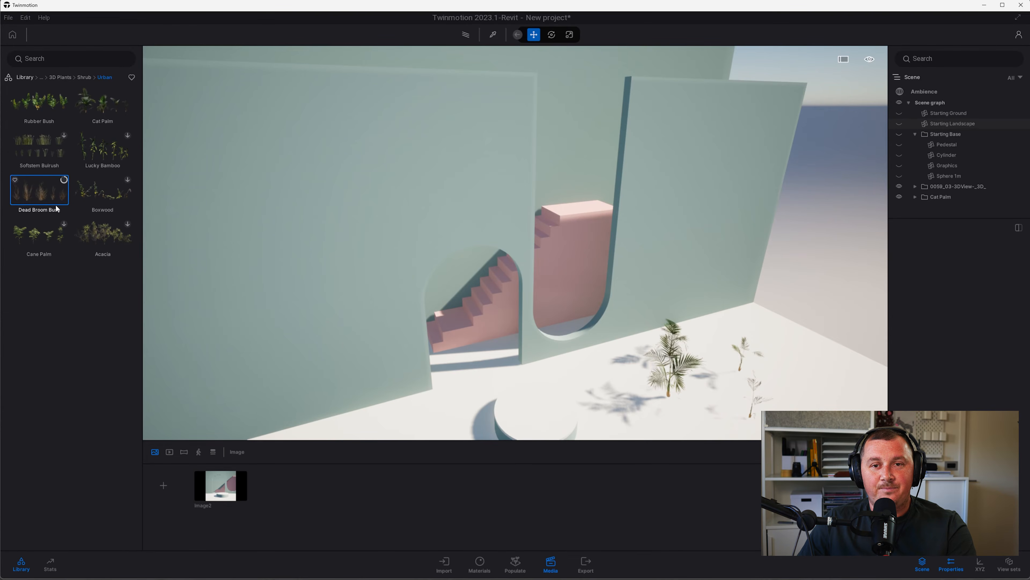
Place Dead Broom Bushes beside the Cat Palms and focus the view on them
{"action": "left_click", "coordinate": [47, 204]}
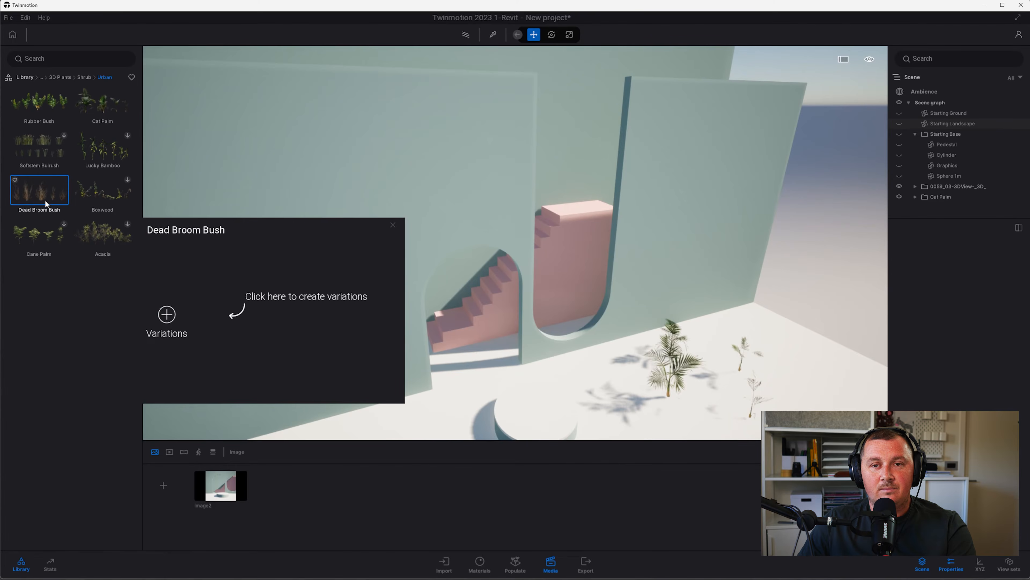
{"action": "left_click_drag", "start_coordinate": [33, 190], "coordinate": [846, 393]}
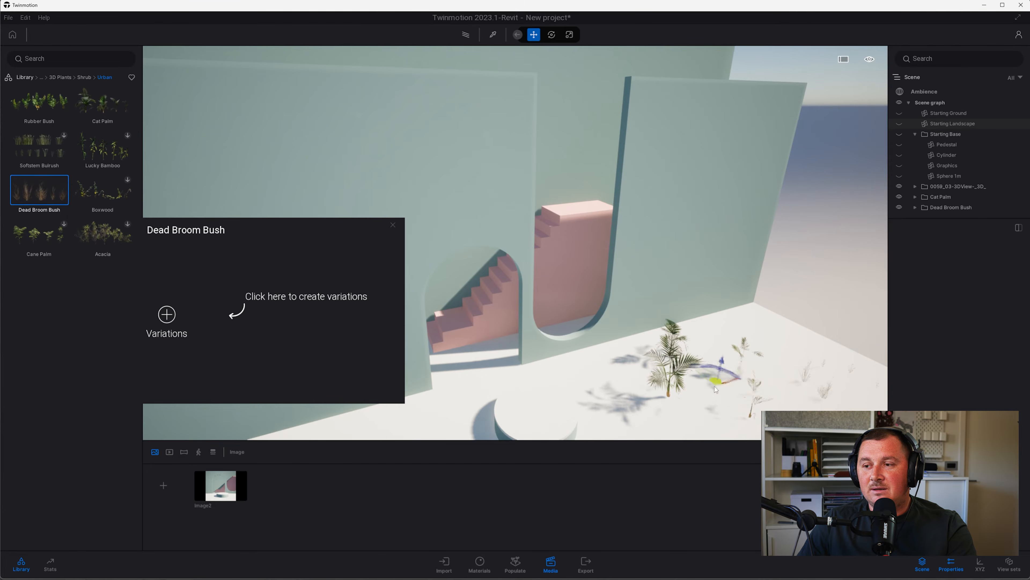
{"action": "key", "text": "f"}
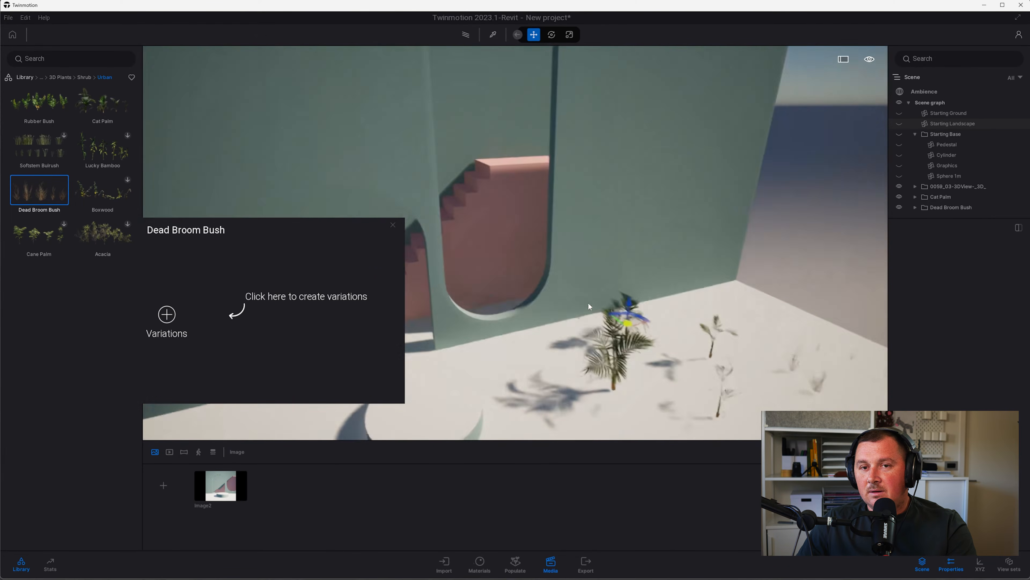
{"action": "mouse_move", "coordinate": [63, 110]}
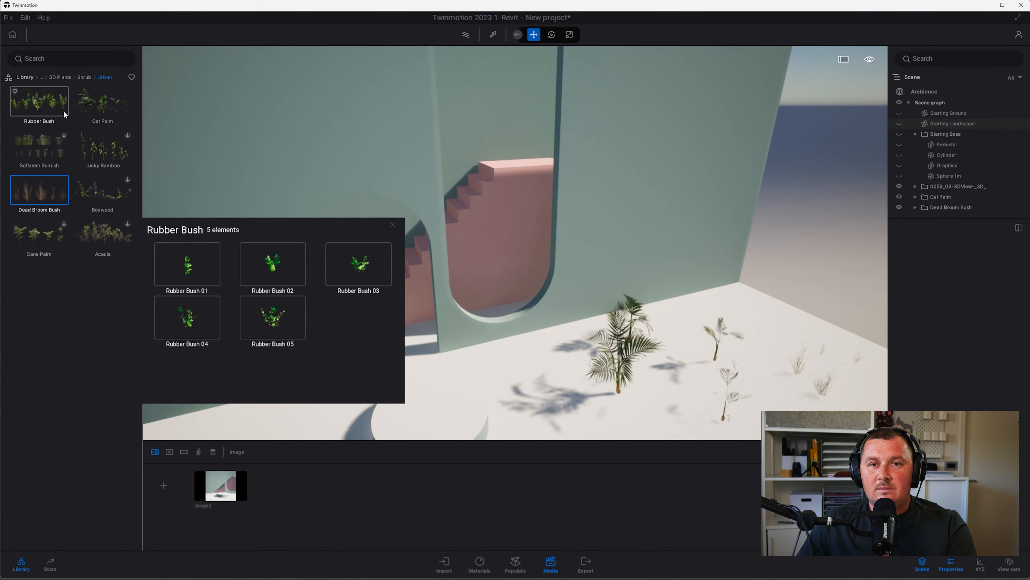
Move Cat Palm 01 into the curved recess at the base of the arched wall
{"action": "mouse_move", "coordinate": [43, 103]}
{"action": "left_mouse_down"}
{"action": "mouse_move", "coordinate": [467, 244]}
{"action": "mouse_move", "coordinate": [706, 364]}
{"action": "mouse_move", "coordinate": [750, 326]}
{"action": "mouse_move", "coordinate": [786, 320]}
{"action": "left_mouse_up"}
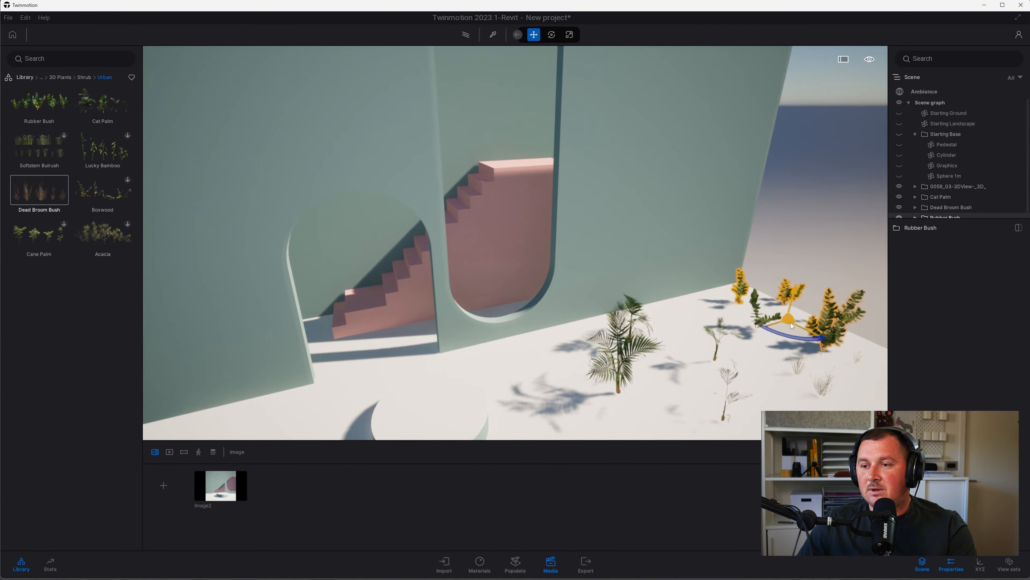
{"action": "left_click", "coordinate": [623, 372]}
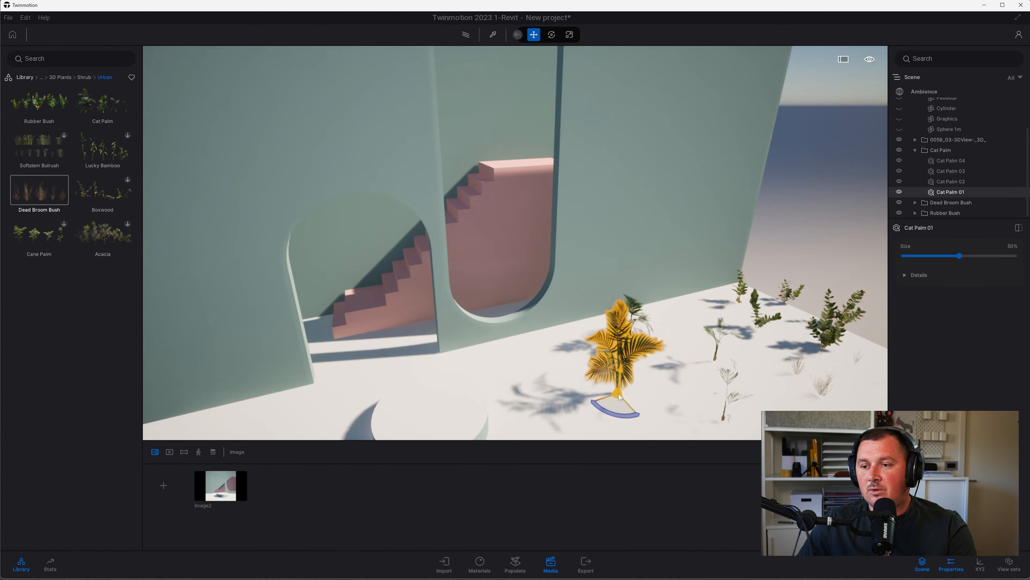
{"action": "middle_click_drag", "start_coordinate": [623, 372], "coordinate": [566, 343]}
{"action": "middle_click_drag", "start_coordinate": [492, 340], "coordinate": [534, 376], "text": "shift"}
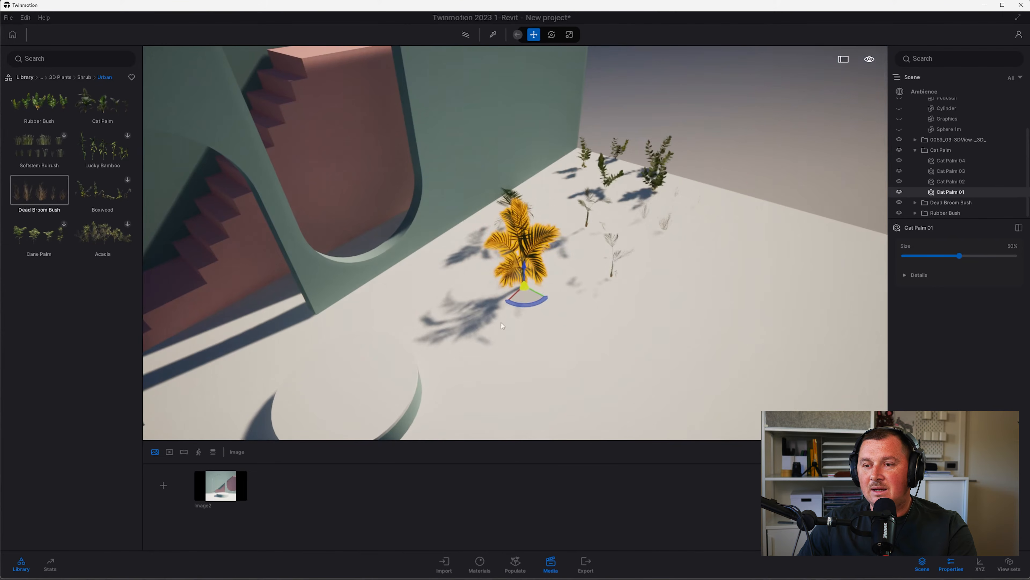
{"action": "left_click_drag", "start_coordinate": [524, 301], "coordinate": [388, 244]}
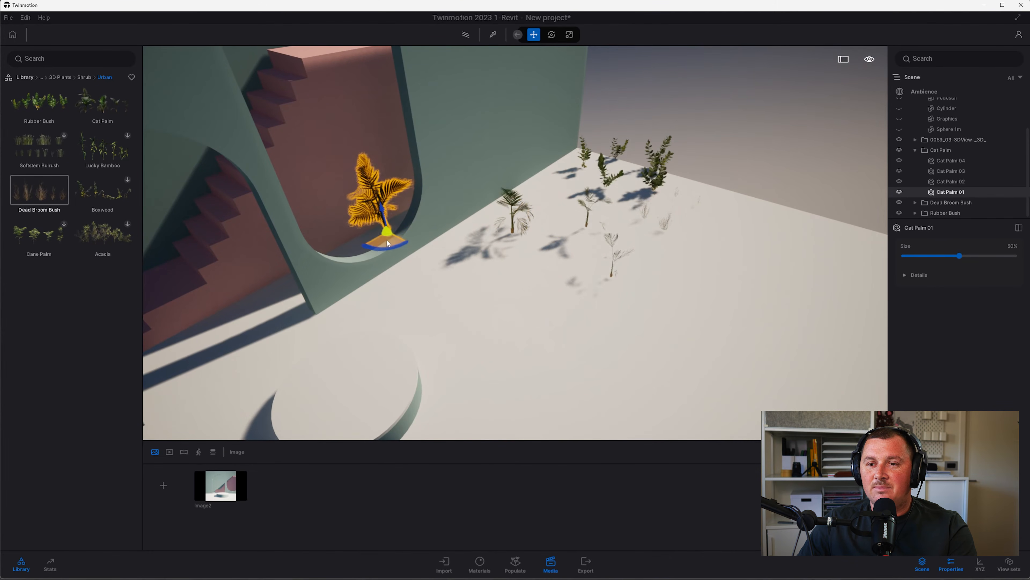
{"action": "middle_click_drag", "start_coordinate": [308, 274], "coordinate": [353, 286], "text": "shift"}
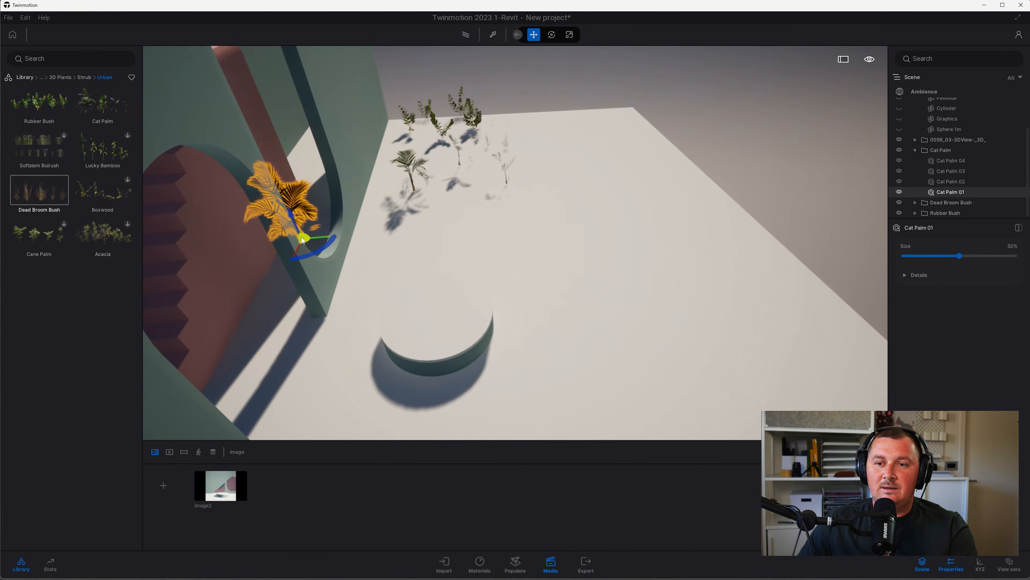
{"action": "left_click_drag", "start_coordinate": [312, 244], "coordinate": [330, 266]}
{"action": "middle_click_drag", "start_coordinate": [330, 270], "coordinate": [369, 243], "text": "shift"}
Rotate Cat Palm 01 by 30 degrees inside the arch recess
{"action": "right_click_drag", "start_coordinate": [369, 243], "coordinate": [271, 253]}
{"action": "middle_click_drag", "start_coordinate": [272, 253], "coordinate": [341, 260], "text": "shift"}
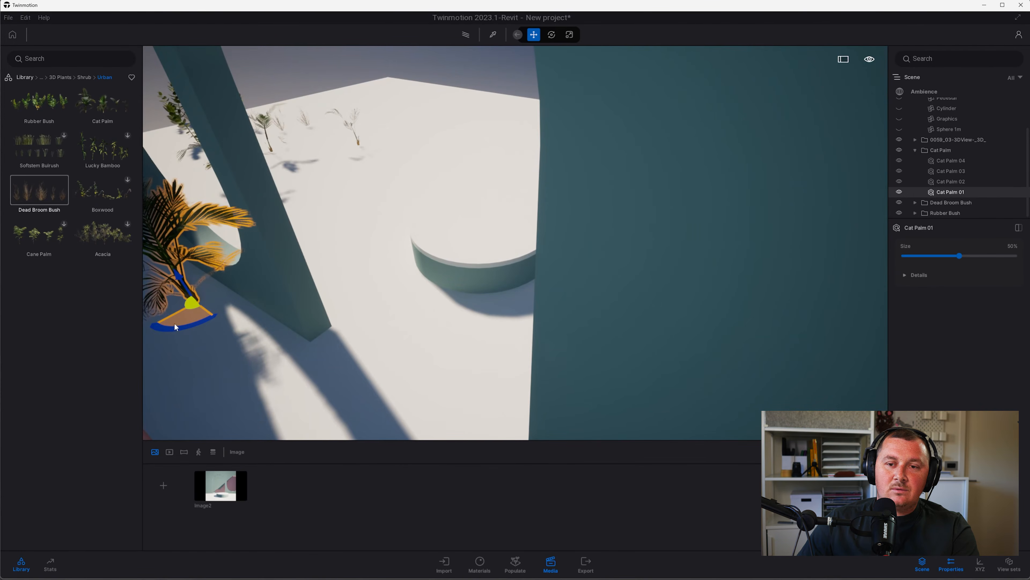
{"action": "mouse_move", "coordinate": [175, 323]}
{"action": "left_mouse_down"}
{"action": "mouse_move", "coordinate": [147, 327]}
{"action": "mouse_move", "coordinate": [169, 317]}
{"action": "mouse_move", "coordinate": [180, 326]}
{"action": "mouse_move", "coordinate": [171, 319]}
{"action": "left_mouse_up"}
{"action": "middle_click_drag", "start_coordinate": [170, 318], "coordinate": [293, 317], "text": "shift"}
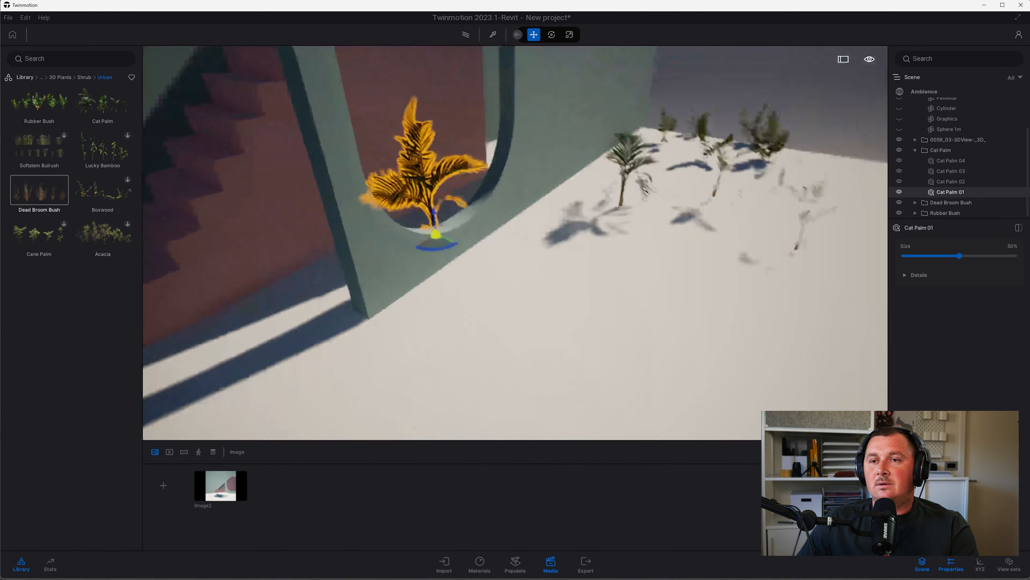
{"action": "right_click_drag", "start_coordinate": [487, 276], "coordinate": [569, 279]}
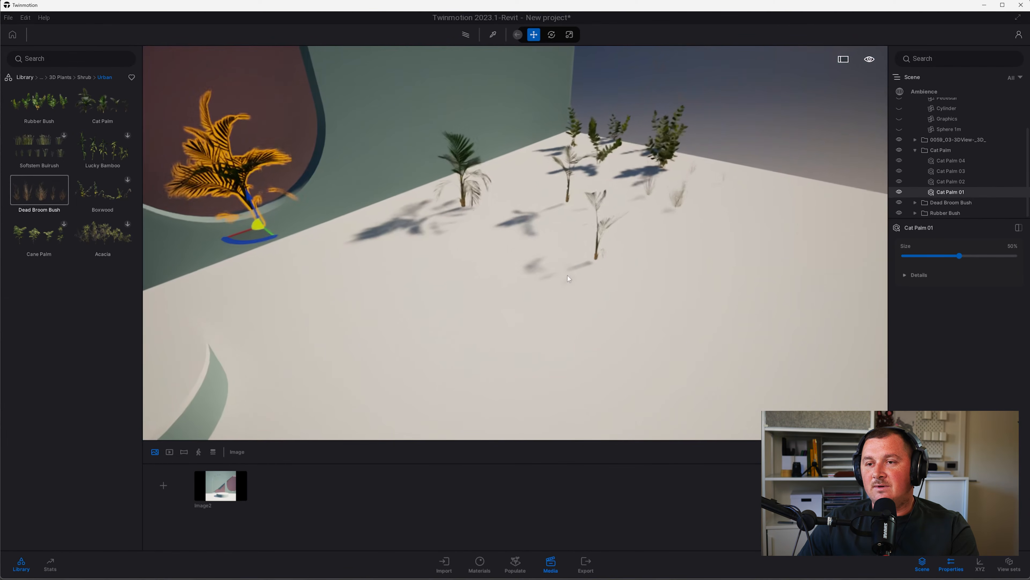
Move Cat Palm 02 against the base of the lower-left wall
{"action": "left_click", "coordinate": [569, 278]}
{"action": "left_click", "coordinate": [599, 214]}
{"action": "middle_click_drag", "start_coordinate": [600, 214], "coordinate": [720, 270]}
{"action": "left_click", "coordinate": [576, 226]}
{"action": "left_click_drag", "start_coordinate": [577, 268], "coordinate": [248, 357]}
{"action": "middle_click_drag", "start_coordinate": [246, 355], "coordinate": [244, 380], "text": "shift"}
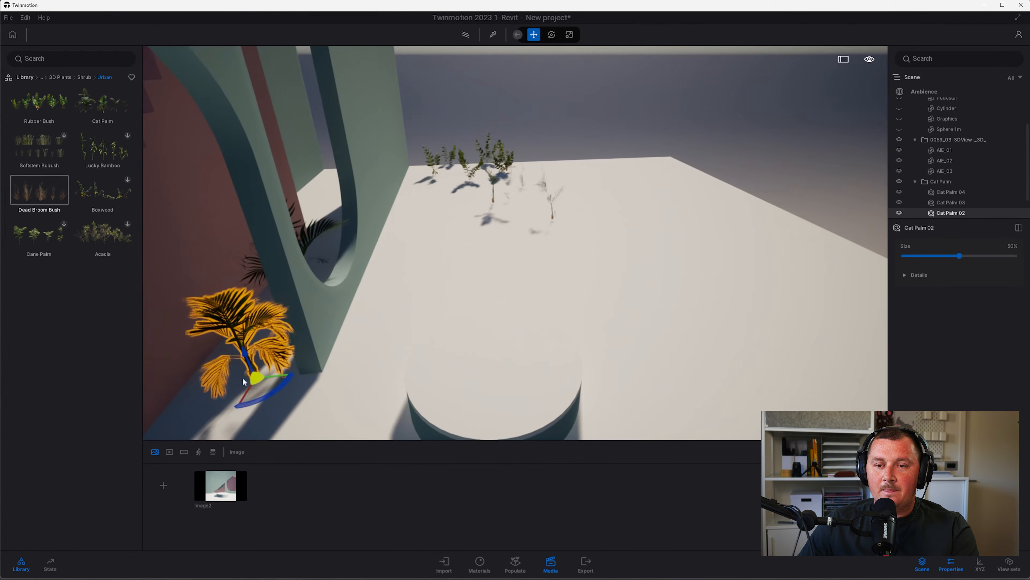
{"action": "left_click_drag", "start_coordinate": [255, 394], "coordinate": [268, 365]}
{"action": "middle_click_drag", "start_coordinate": [257, 387], "coordinate": [219, 377], "text": "shift"}
{"action": "middle_click_drag", "start_coordinate": [608, 219], "coordinate": [671, 254], "text": "shift"}
Delete the spare Cat Palm 04 from the scene
{"action": "middle_click_drag", "start_coordinate": [799, 360], "coordinate": [697, 378]}
{"action": "left_click", "coordinate": [588, 333]}
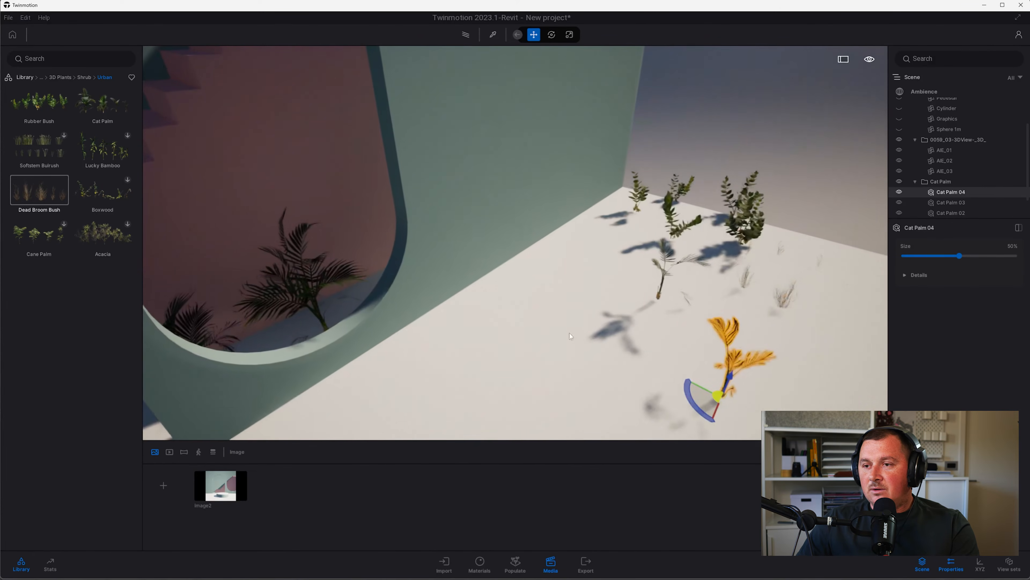
{"action": "middle_click_drag", "start_coordinate": [571, 336], "coordinate": [660, 216]}
{"action": "key", "text": "Delete"}
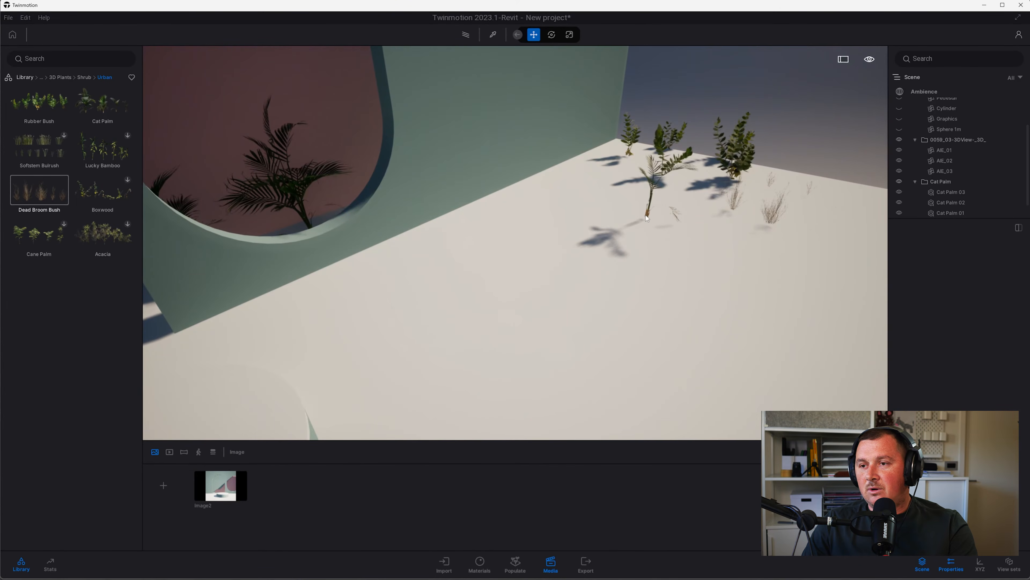
Delete Cat Palm 03 from the floor
{"action": "left_click", "coordinate": [647, 216]}
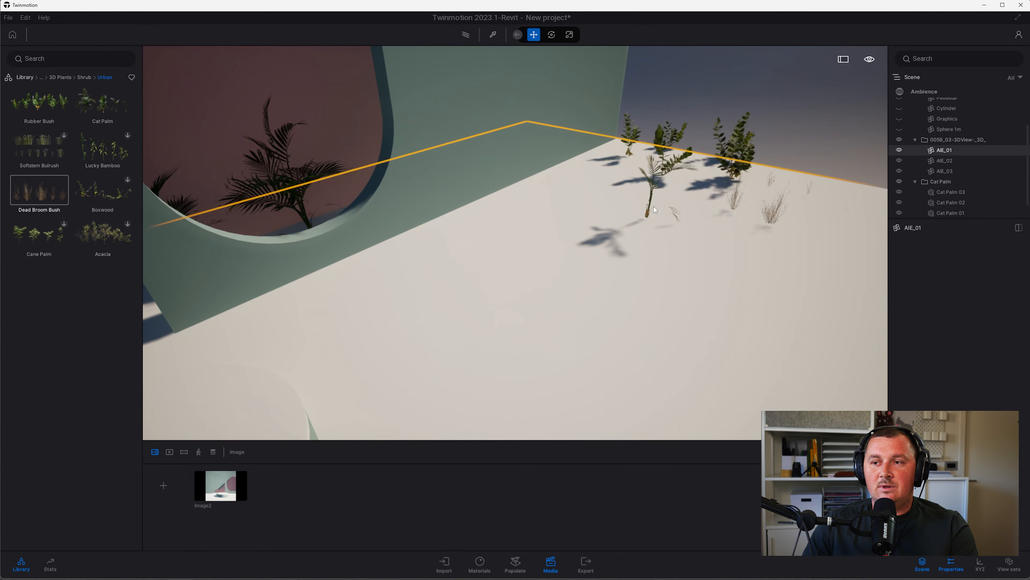
{"action": "left_click", "coordinate": [649, 215]}
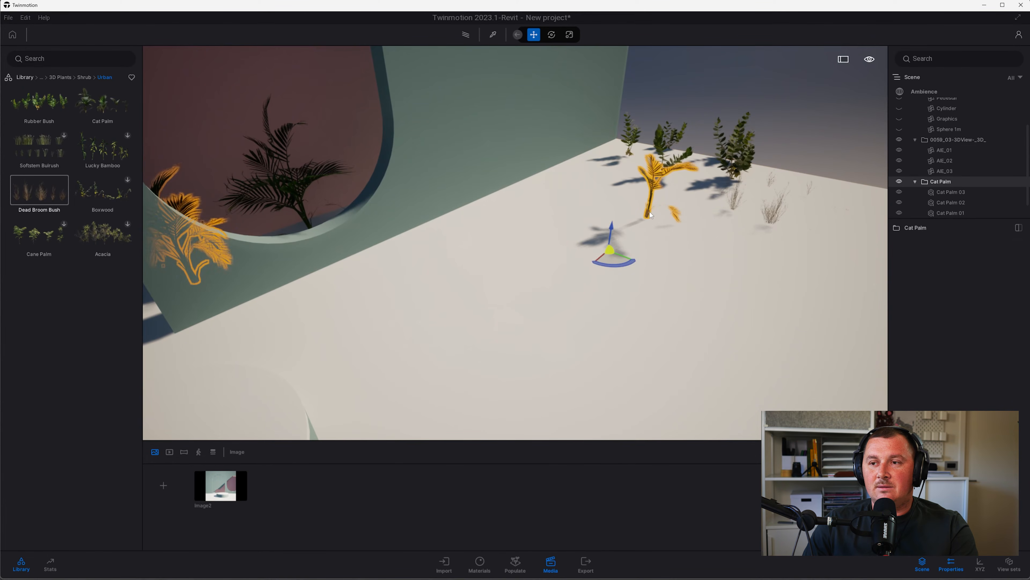
{"action": "left_click", "coordinate": [651, 215]}
{"action": "key", "text": "Delete"}
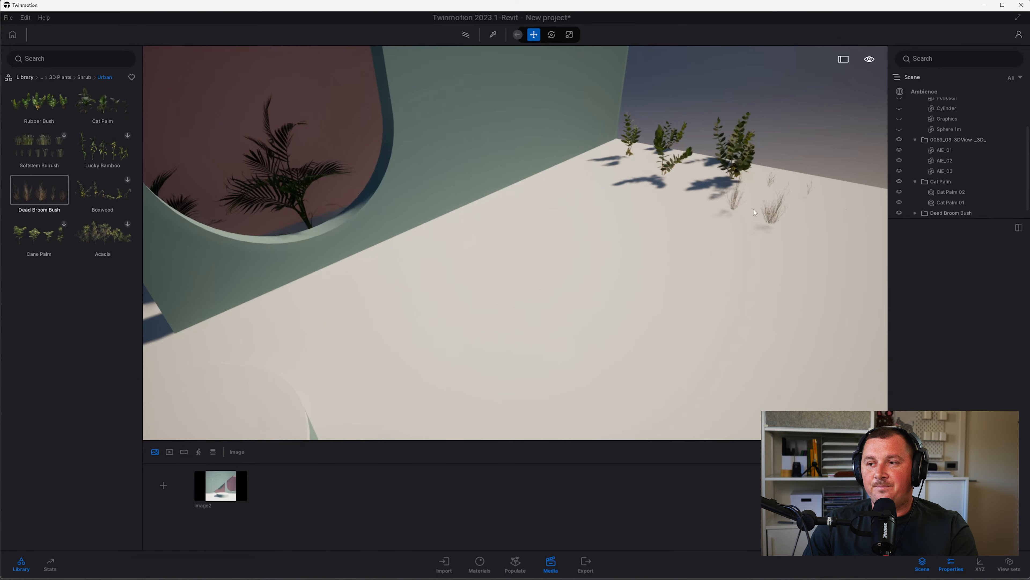
Move one dead broom bush beside the palm and begin rotating it
{"action": "left_click", "coordinate": [773, 217]}
{"action": "left_click_drag", "start_coordinate": [773, 218], "coordinate": [295, 264]}
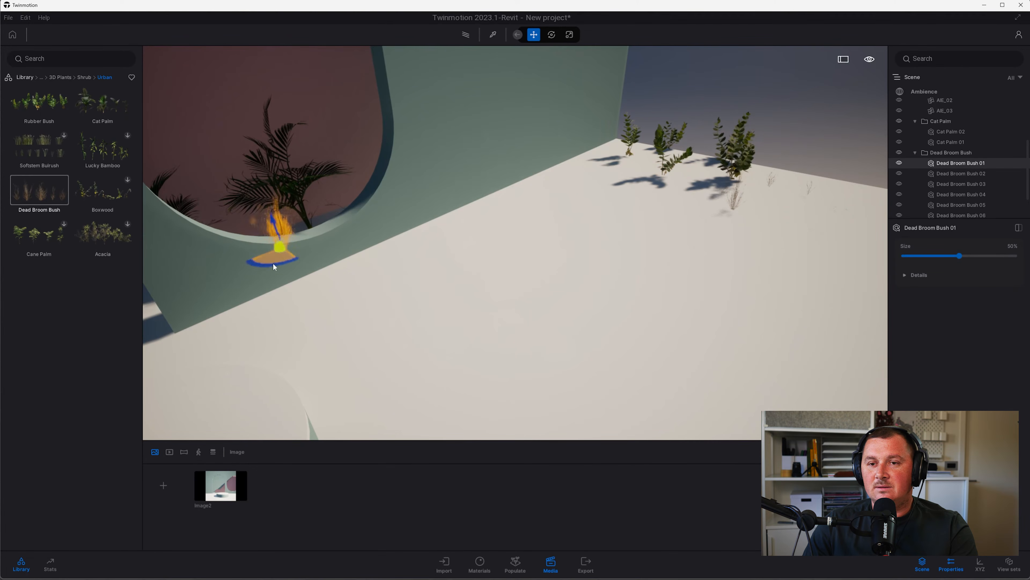
{"action": "middle_click_drag", "start_coordinate": [274, 273], "coordinate": [325, 321], "text": "shift"}
{"action": "left_click", "coordinate": [285, 276]}
{"action": "right_click_drag", "start_coordinate": [568, 284], "coordinate": [677, 253]}
Delete the entire Dead Broom Bush group from the floor corner
{"action": "left_click", "coordinate": [592, 314]}
{"action": "key", "text": "Escape"}
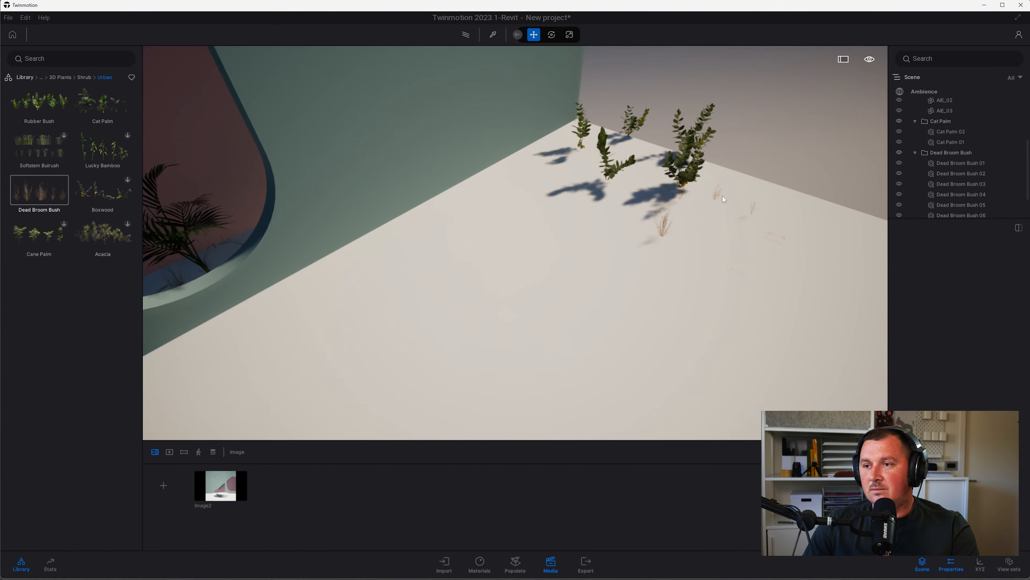
{"action": "left_click", "coordinate": [751, 211]}
{"action": "left_click", "coordinate": [754, 210]}
{"action": "left_click", "coordinate": [755, 210]}
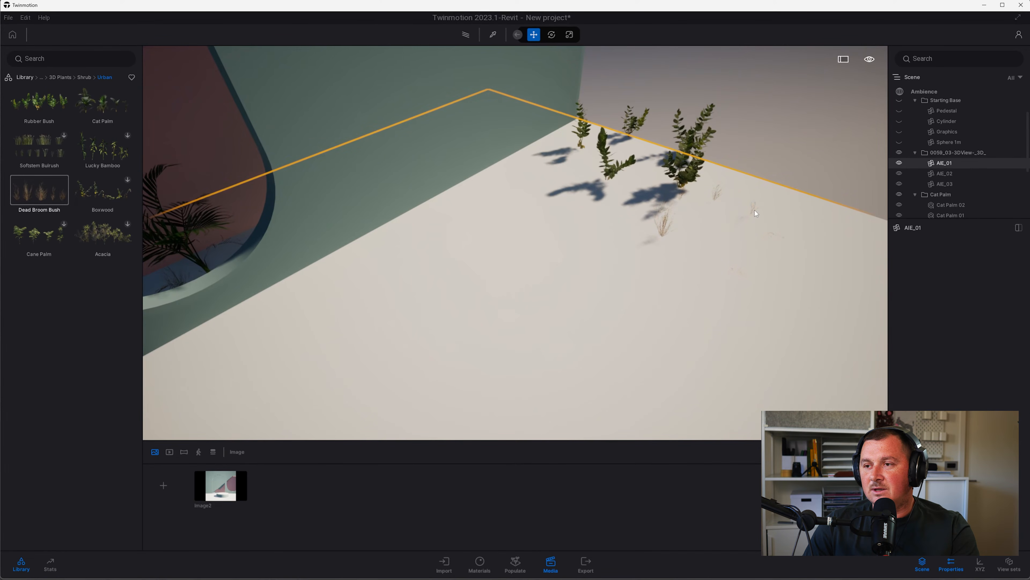
{"action": "left_click", "coordinate": [771, 236]}
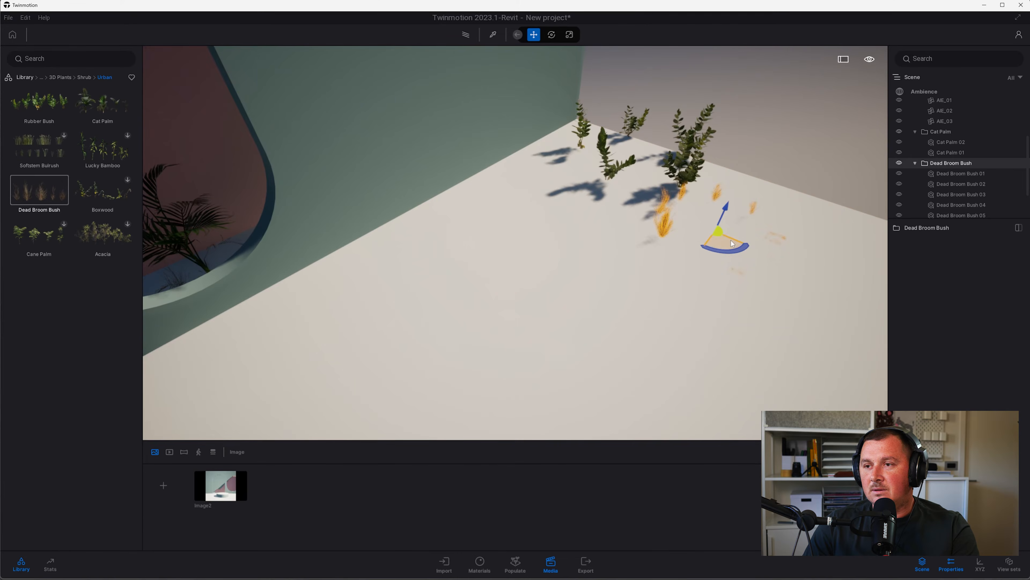
{"action": "key", "text": "Delete"}
{"action": "middle_click_drag", "start_coordinate": [546, 245], "coordinate": [260, 300]}
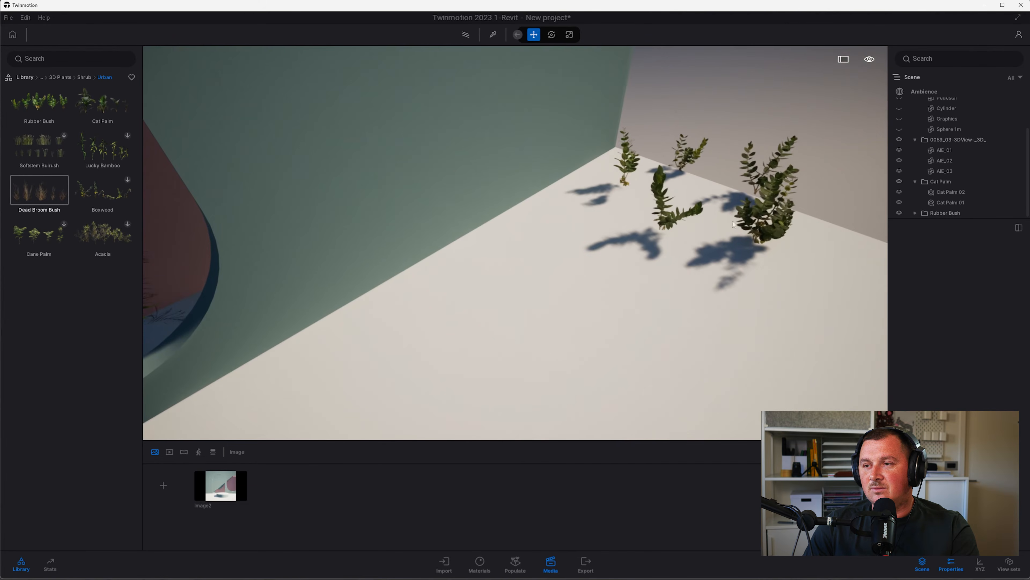
Move and rotate Rubber Bush 01 into the arch beside the palms
{"action": "left_click", "coordinate": [774, 231]}
{"action": "left_click", "coordinate": [674, 220]}
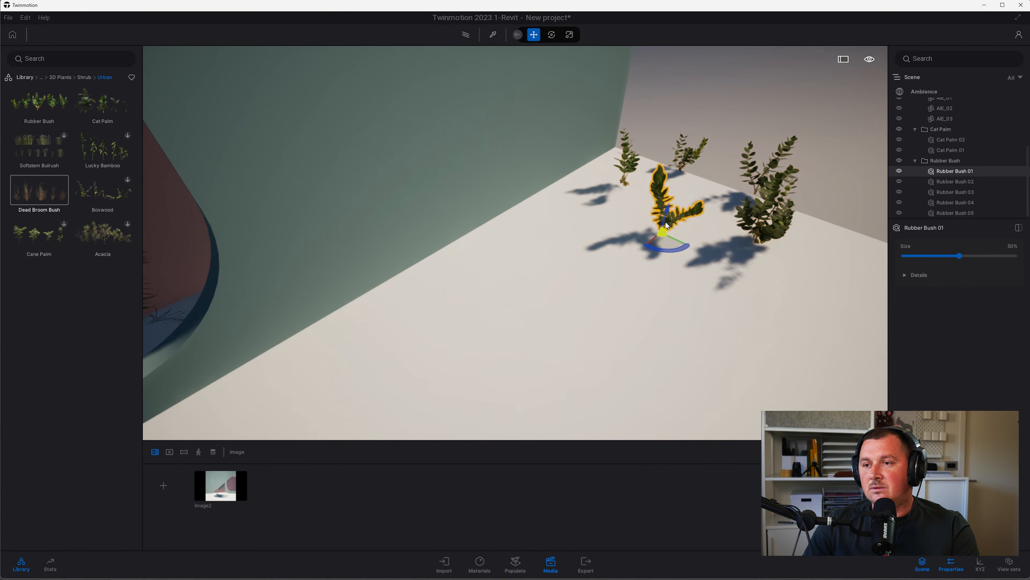
{"action": "scroll", "coordinate": [665, 221], "scroll_direction": "down", "scroll_amount": 3}
{"action": "left_click_drag", "start_coordinate": [636, 234], "coordinate": [185, 367]}
{"action": "middle_click_drag", "start_coordinate": [185, 367], "coordinate": [381, 315], "text": "shift"}
{"action": "left_click_drag", "start_coordinate": [674, 190], "coordinate": [717, 196]}
{"action": "middle_click_drag", "start_coordinate": [719, 196], "coordinate": [632, 211], "text": "shift"}
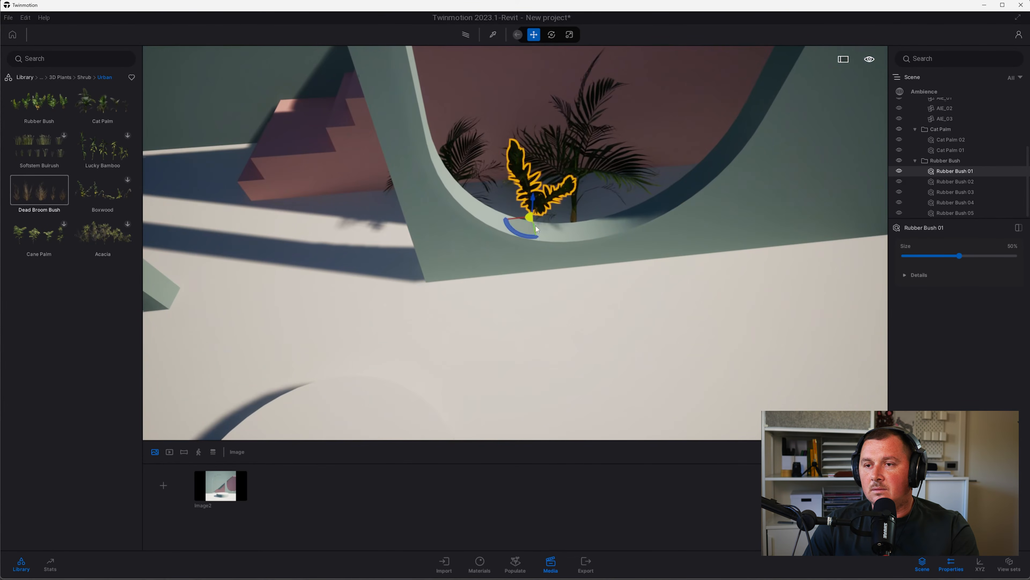
{"action": "left_click_drag", "start_coordinate": [528, 230], "coordinate": [509, 237]}
{"action": "middle_click_drag", "start_coordinate": [535, 289], "coordinate": [748, 204], "text": "shift"}
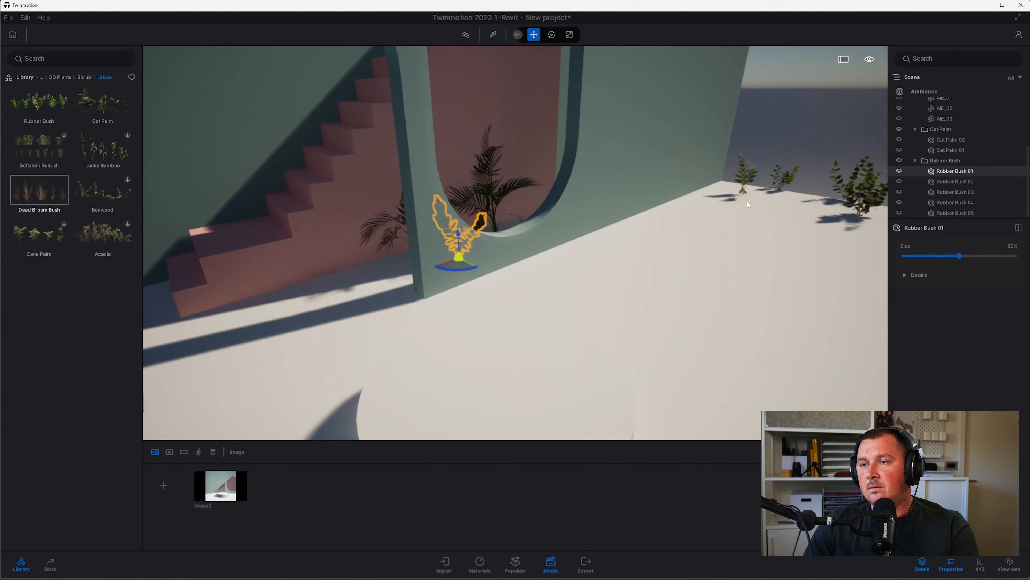
Delete Rubber Bush 02–05, keeping Rubber Bush 01, and start downloading the Acacia plant
{"action": "left_click", "coordinate": [750, 172]}
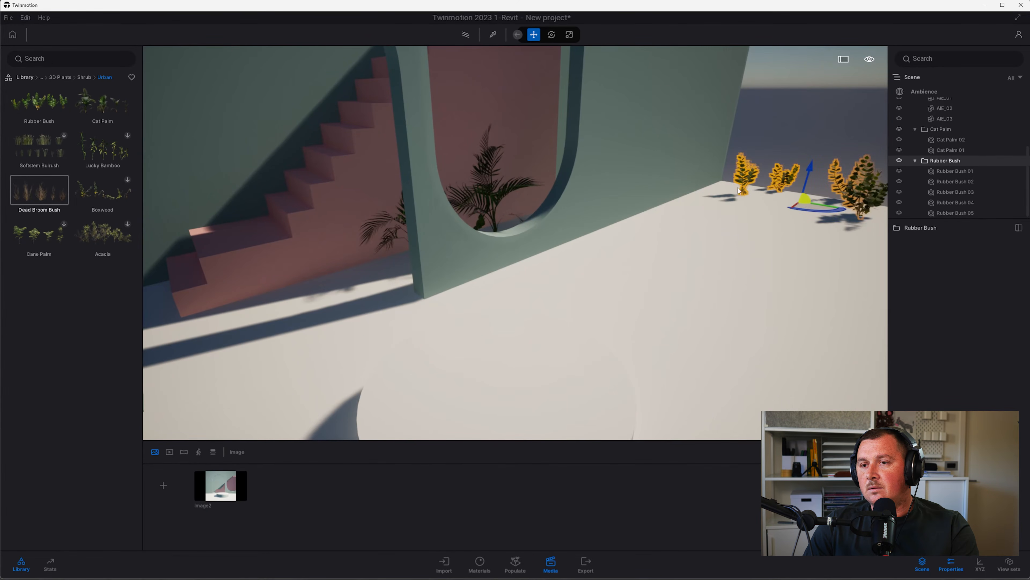
{"action": "middle_click_drag", "start_coordinate": [738, 188], "coordinate": [720, 201], "text": "shift"}
{"action": "key", "text": "Delete"}
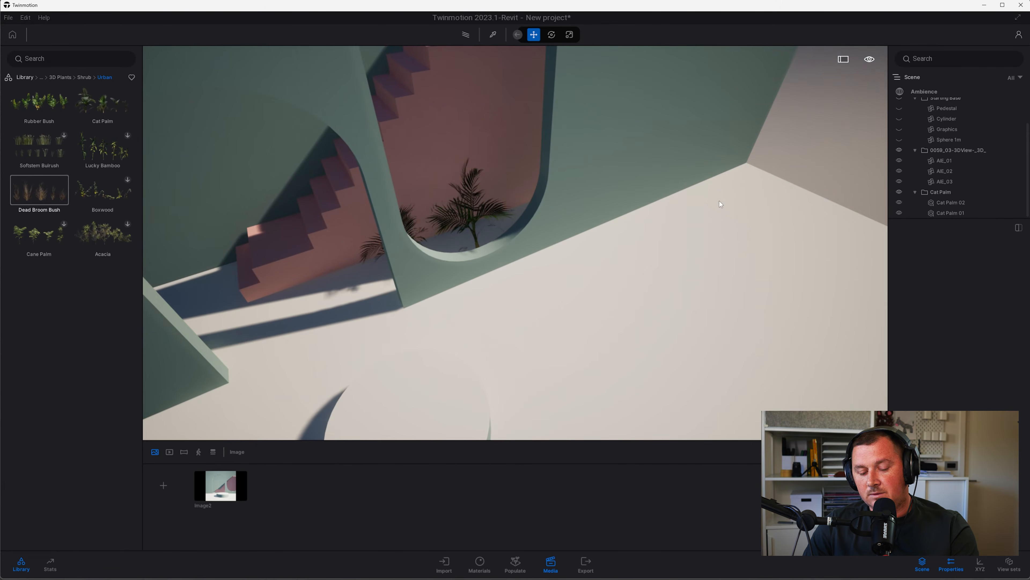
{"action": "key", "text": "ctrl+z"}
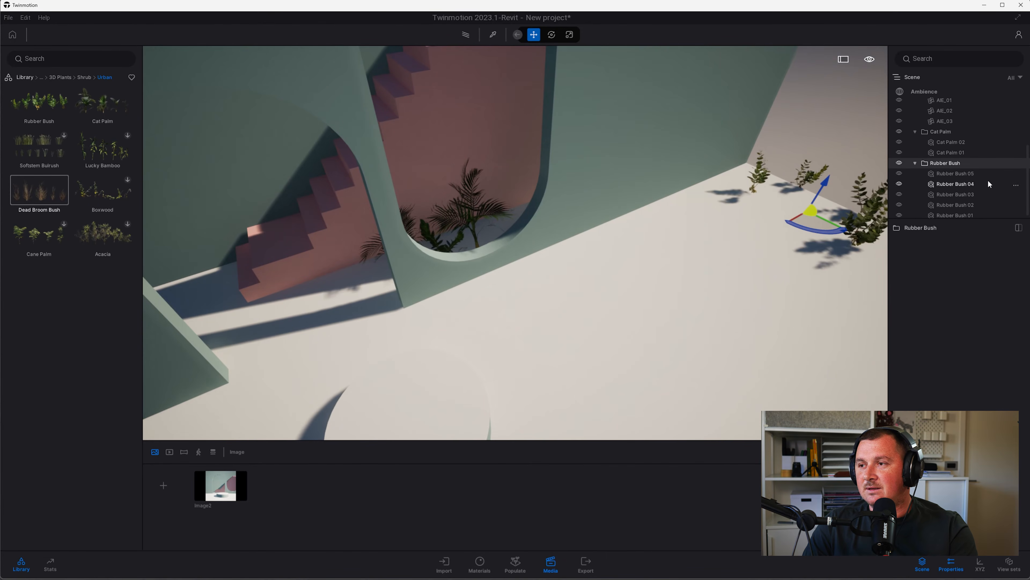
{"action": "left_click", "coordinate": [958, 174]}
{"action": "scroll", "coordinate": [749, 235], "scroll_direction": "up", "scroll_amount": 4}
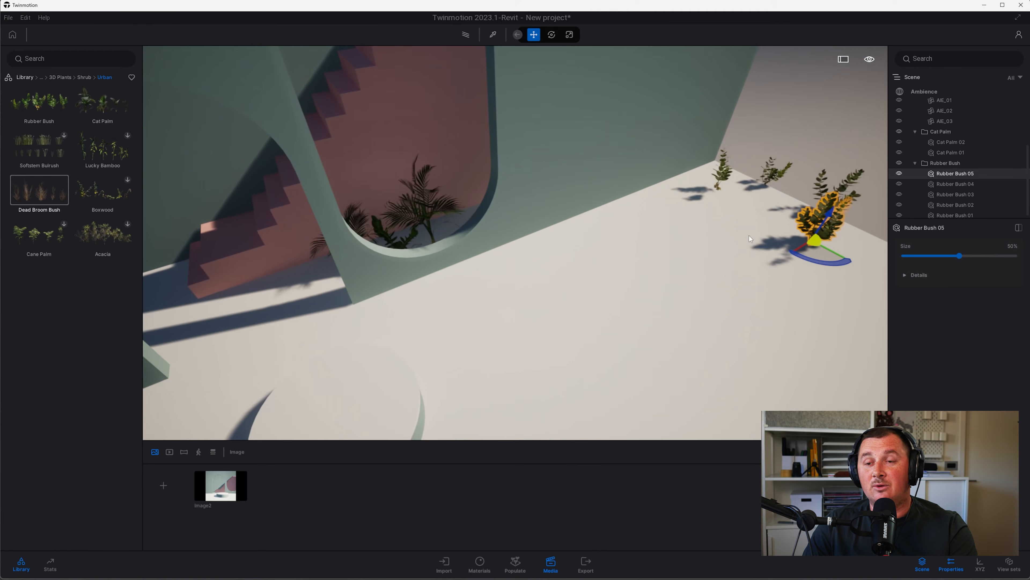
{"action": "key", "text": "Delete"}
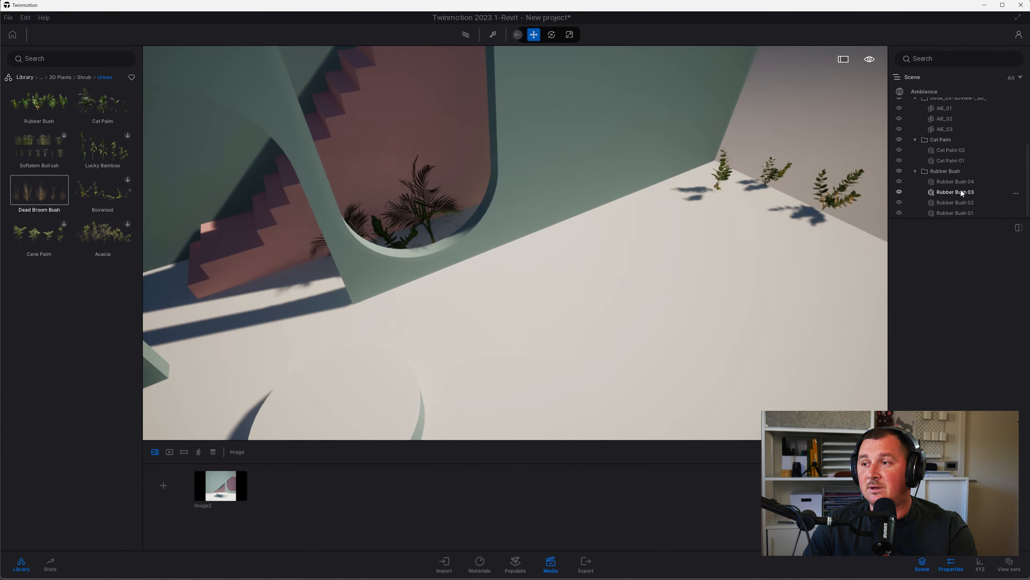
{"action": "left_click", "coordinate": [957, 183]}
{"action": "key", "text": "Delete"}
{"action": "left_click", "coordinate": [962, 191]}
{"action": "key", "text": "Delete"}
{"action": "left_click", "coordinate": [955, 201]}
{"action": "key", "text": "Delete"}
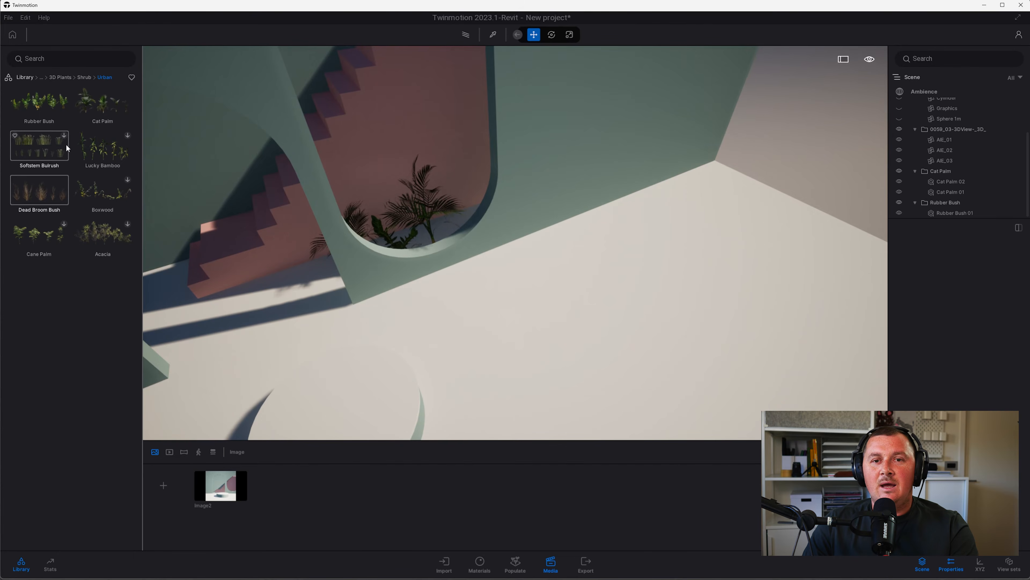
{"action": "mouse_move", "coordinate": [103, 106]}
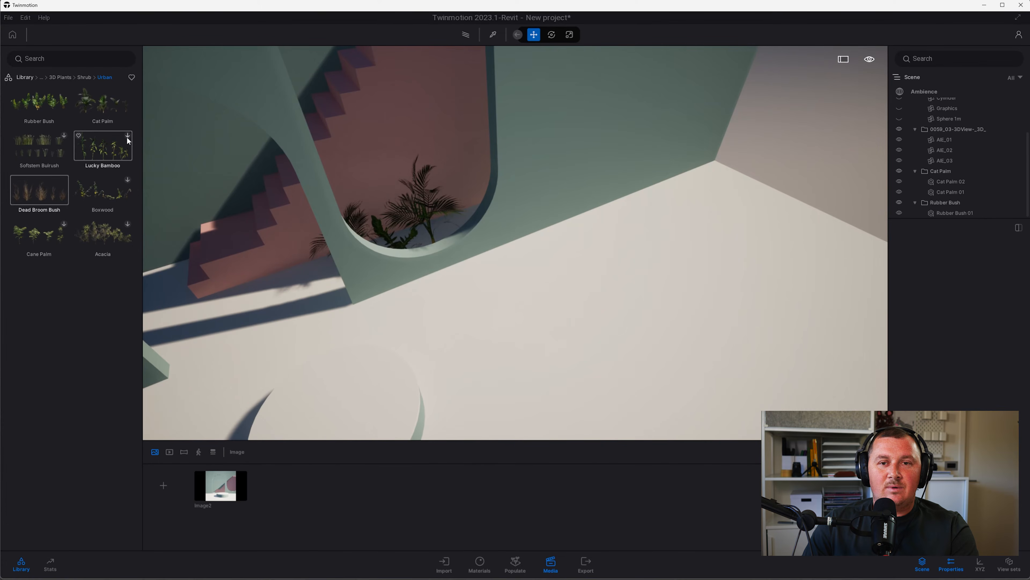
{"action": "left_click", "coordinate": [127, 224]}
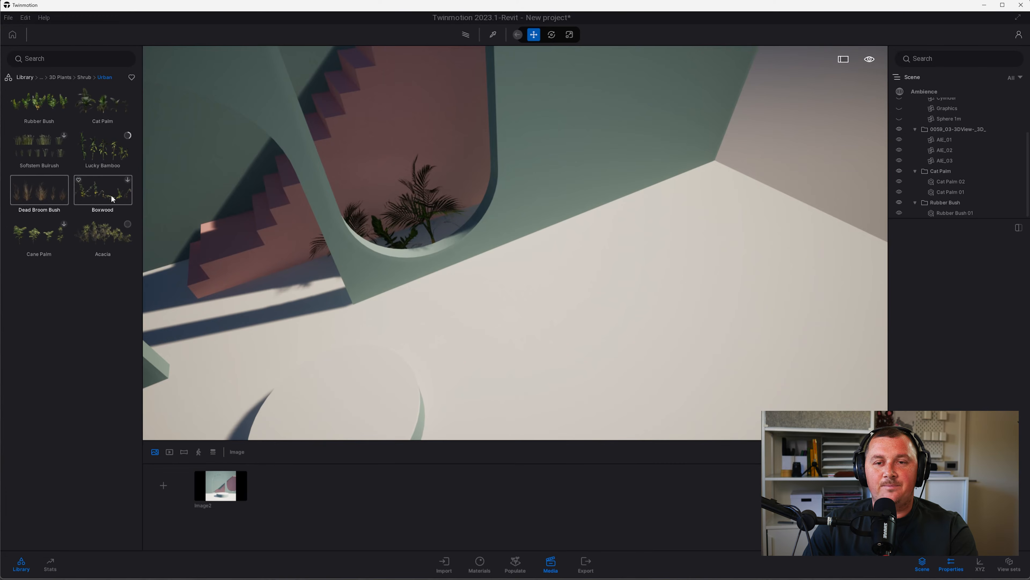
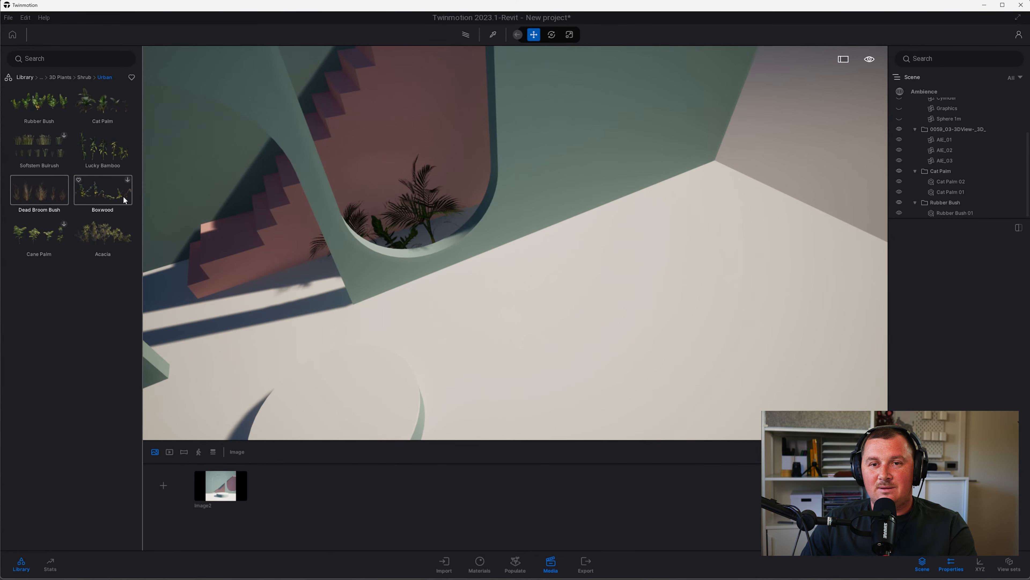
Drop a group of Acacia plants from Shrub > Urban onto the floor
{"action": "left_click_drag", "start_coordinate": [94, 189], "coordinate": [203, 264]}
{"action": "left_click_drag", "start_coordinate": [293, 281], "coordinate": [670, 296]}
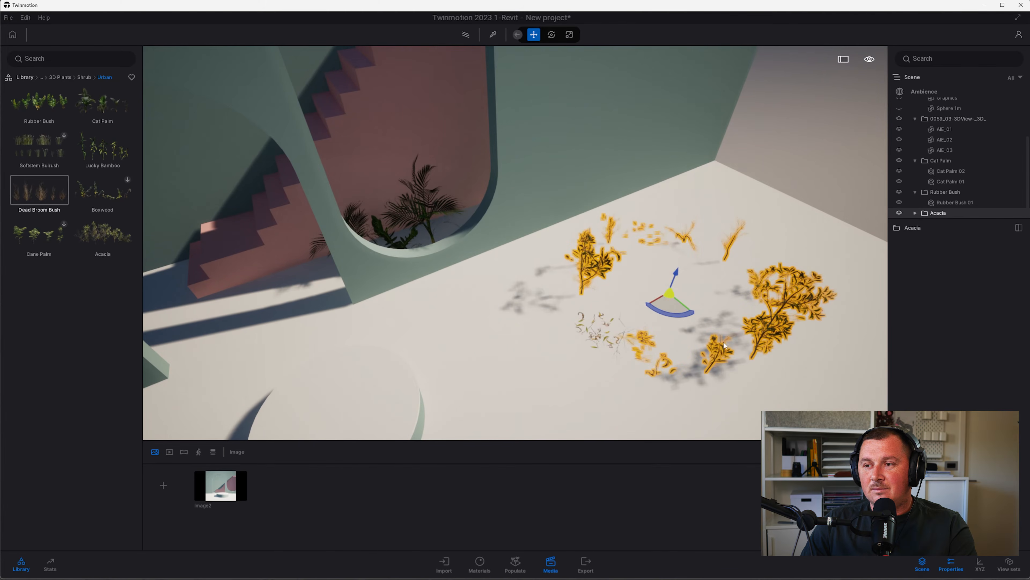
{"action": "left_click", "coordinate": [527, 314]}
{"action": "middle_click_drag", "start_coordinate": [528, 315], "coordinate": [583, 278], "text": "shift"}
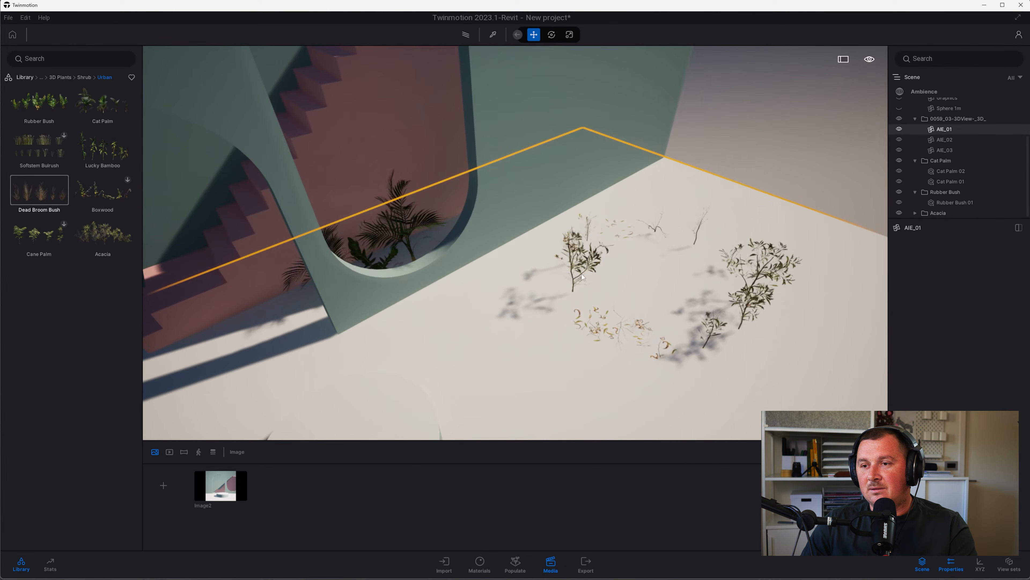
{"action": "left_click", "coordinate": [581, 278]}
{"action": "left_click", "coordinate": [583, 282]}
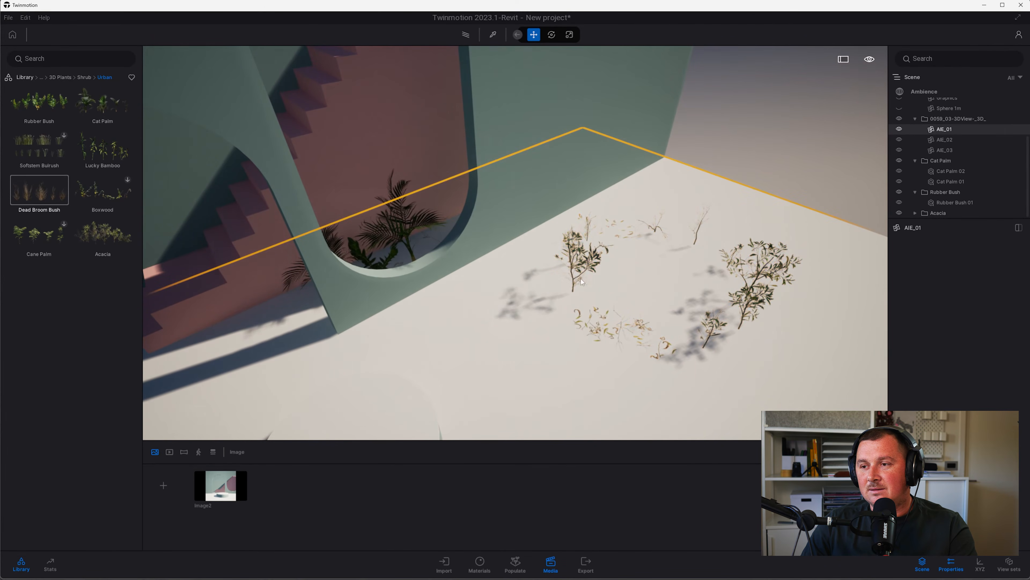
{"action": "left_click", "coordinate": [762, 266]}
{"action": "left_click", "coordinate": [757, 270]}
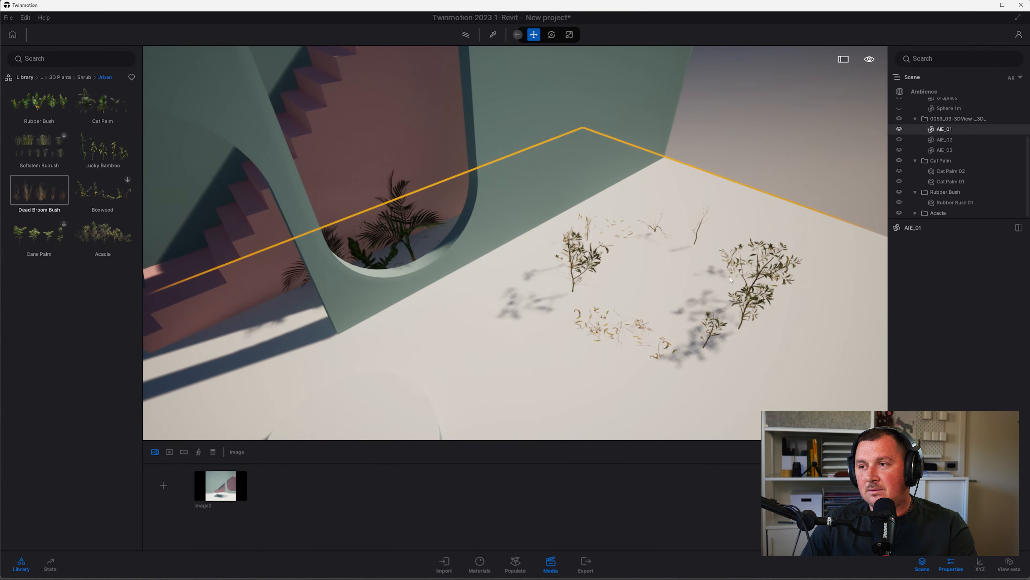
Expand the Acacia group, delete Acacia 01, and move Acacia 02 behind the arch opening
{"action": "left_click", "coordinate": [940, 215]}
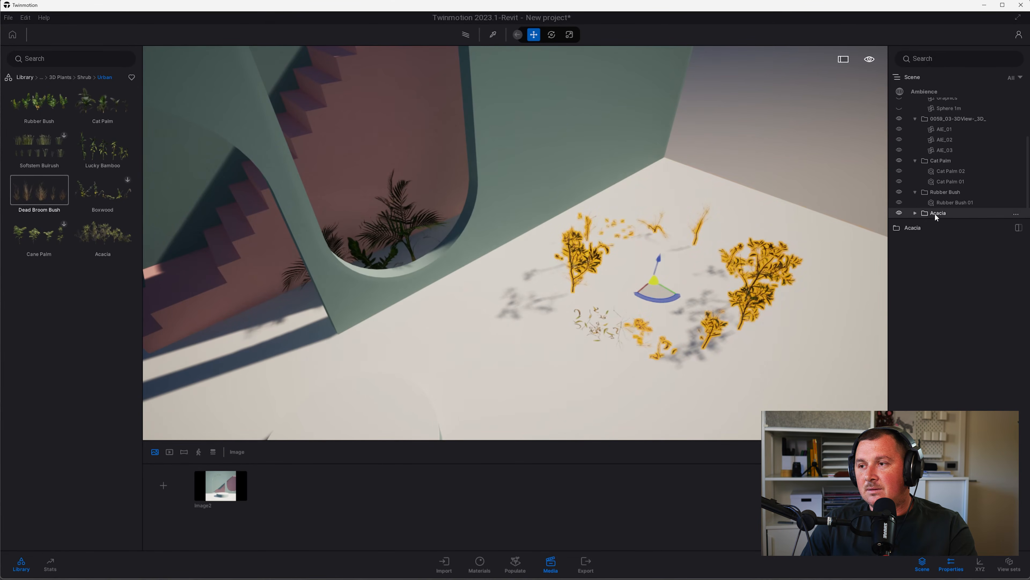
{"action": "left_click", "coordinate": [915, 213]}
{"action": "scroll", "coordinate": [944, 198], "scroll_direction": "down", "scroll_amount": 2}
{"action": "left_click", "coordinate": [946, 172]}
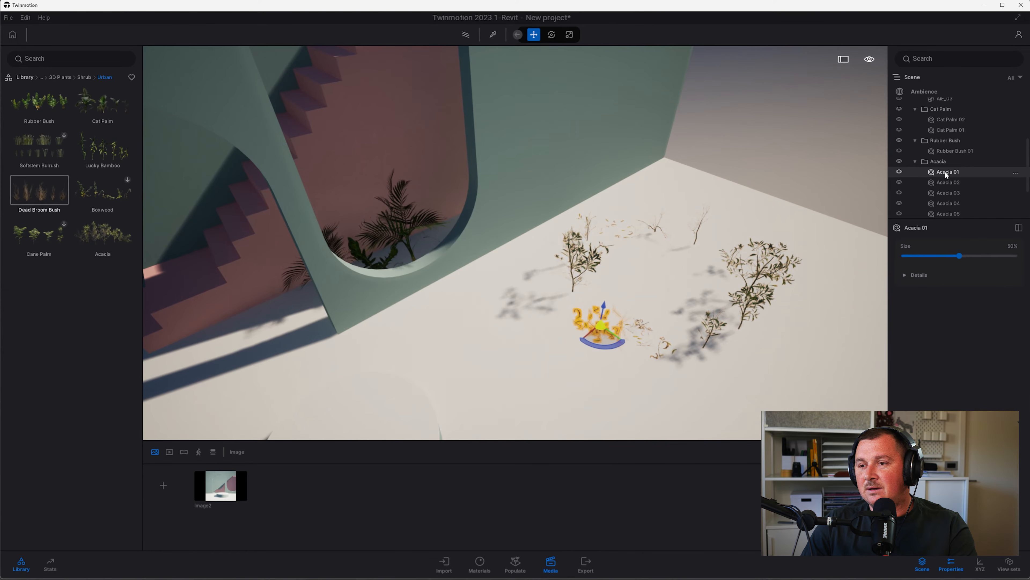
{"action": "key", "text": "Delete"}
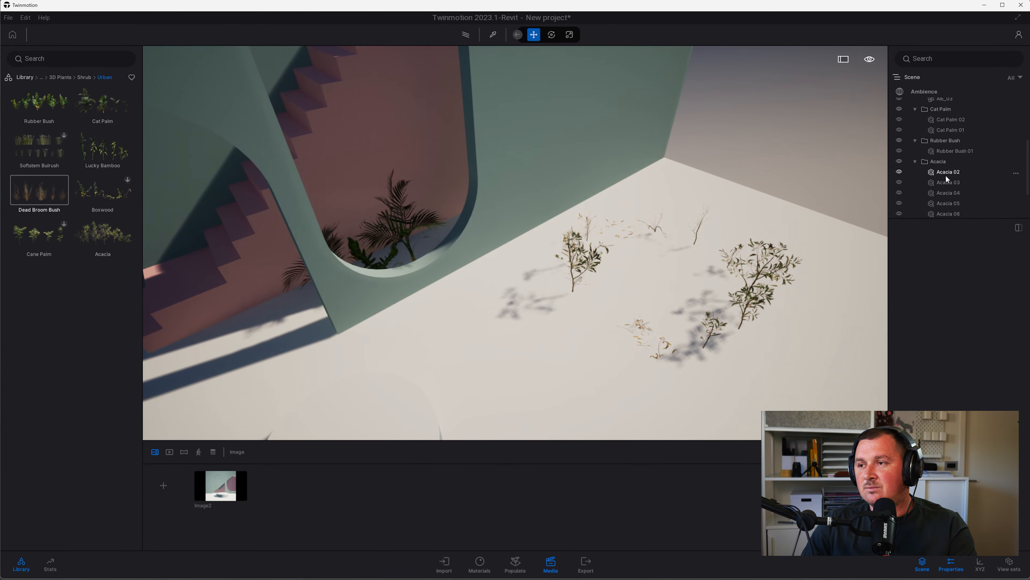
{"action": "left_click", "coordinate": [948, 174]}
{"action": "left_click_drag", "start_coordinate": [581, 305], "coordinate": [454, 243]}
{"action": "middle_click_drag", "start_coordinate": [406, 255], "coordinate": [434, 262], "text": "shift"}
Delete Acacia 03 and 05, and move Acacia 07 into the opening beside the stair curve
{"action": "left_click", "coordinate": [955, 182]}
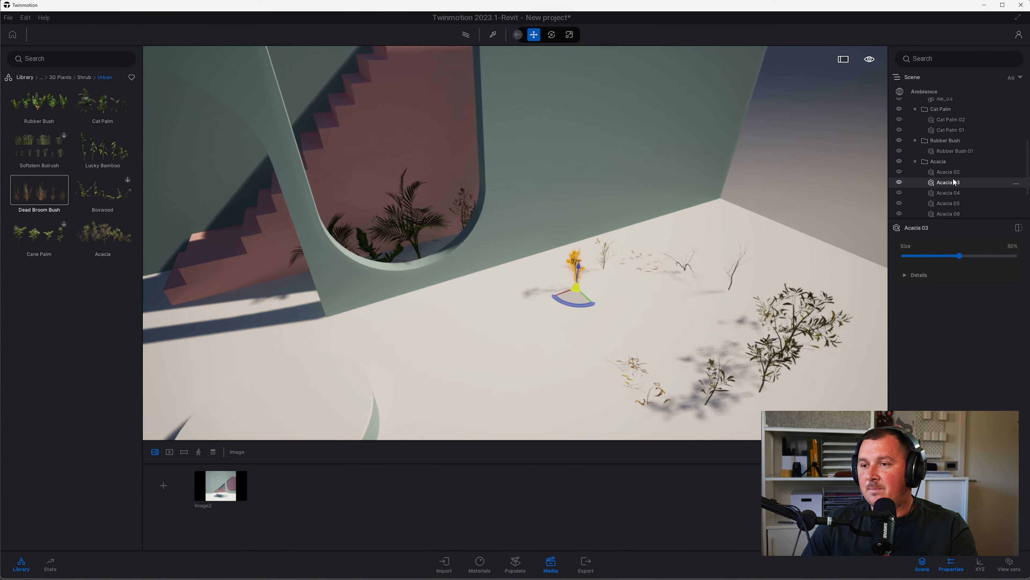
{"action": "key", "text": "Delete"}
{"action": "left_click", "coordinate": [955, 193]}
{"action": "key", "text": "Delete"}
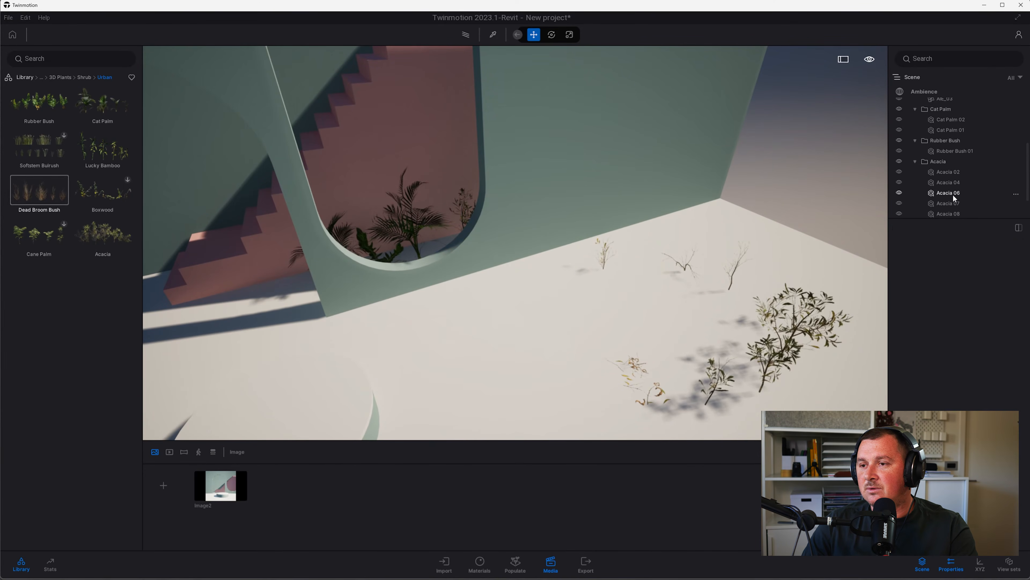
{"action": "left_click", "coordinate": [956, 203]}
{"action": "left_click_drag", "start_coordinate": [732, 301], "coordinate": [432, 260]}
{"action": "middle_click_drag", "start_coordinate": [425, 266], "coordinate": [417, 235], "text": "shift"}
{"action": "left_click_drag", "start_coordinate": [411, 240], "coordinate": [429, 244]}
{"action": "middle_click_drag", "start_coordinate": [431, 246], "coordinate": [387, 199], "text": "shift"}
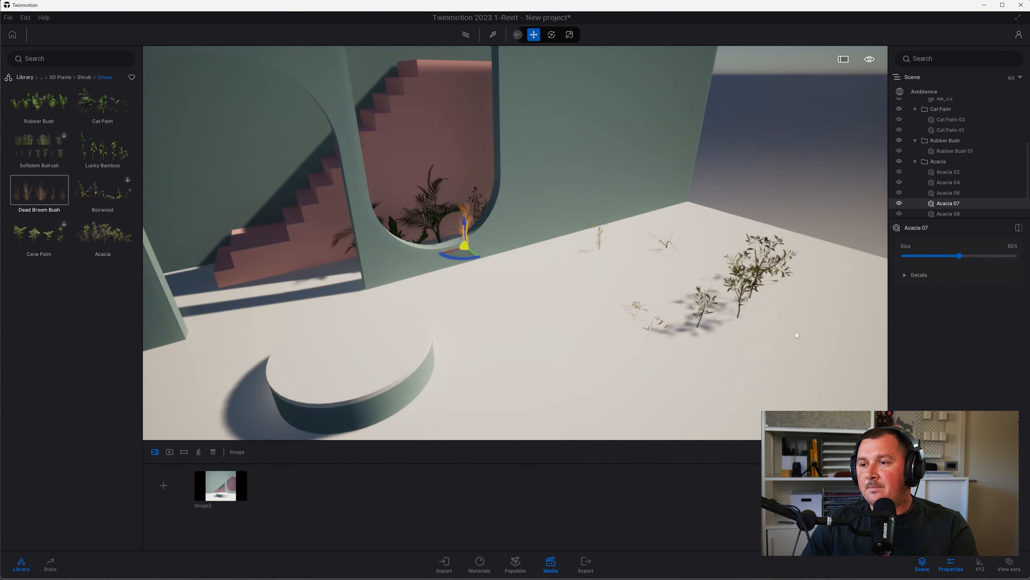
Delete Acacia 06 and Acacia 04 from the group
{"action": "left_click", "coordinate": [946, 189]}
{"action": "key", "text": "Delete"}
{"action": "left_click", "coordinate": [945, 182]}
{"action": "key", "text": "Delete"}
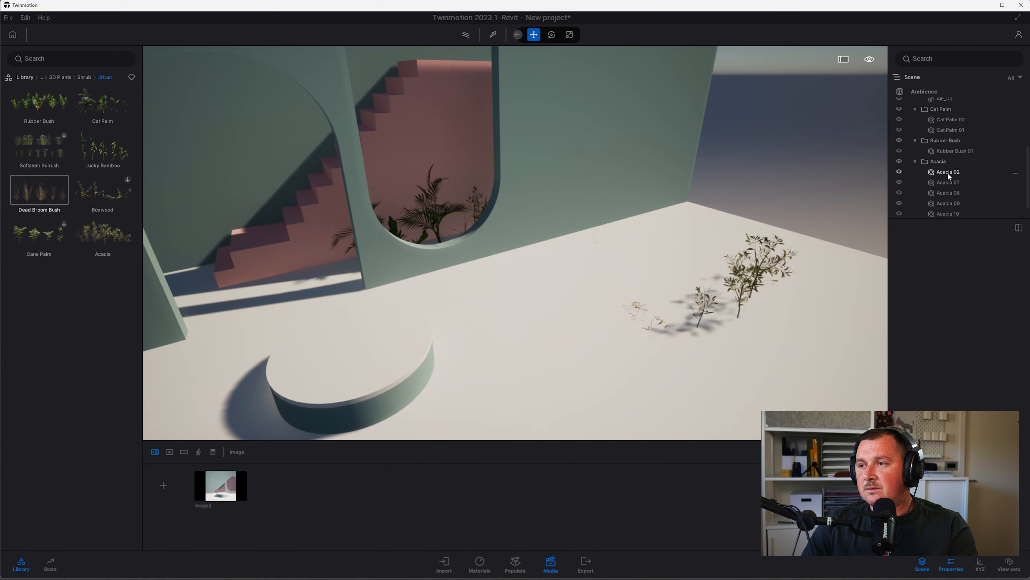
{"action": "left_click", "coordinate": [948, 172]}
{"action": "left_click", "coordinate": [948, 184]}
Delete Acacia 08, 10, 11 and one more stray acacia, leaving Acacia 09 selected
{"action": "left_click", "coordinate": [951, 193]}
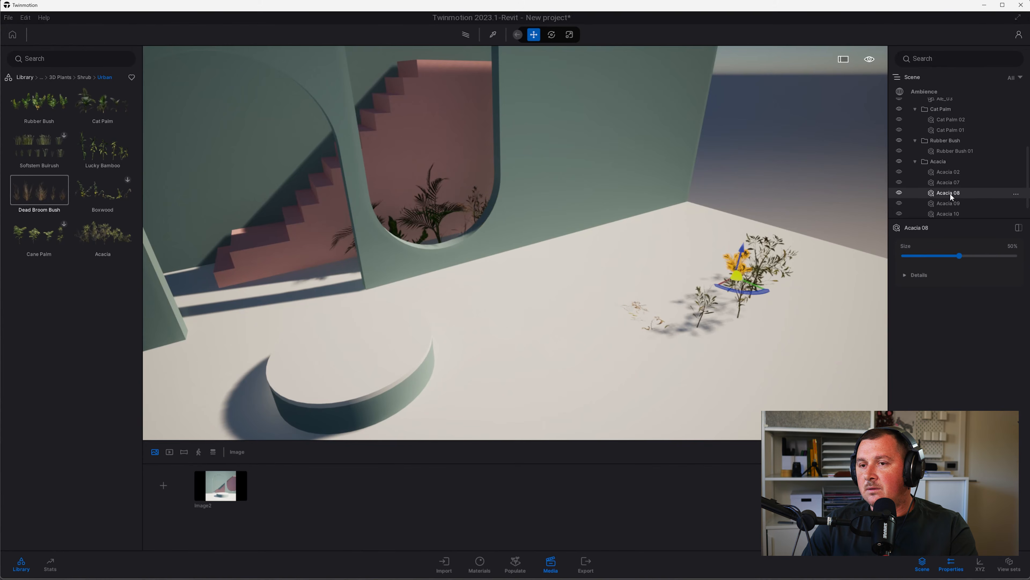
{"action": "key", "text": "Delete"}
{"action": "left_click", "coordinate": [953, 206]}
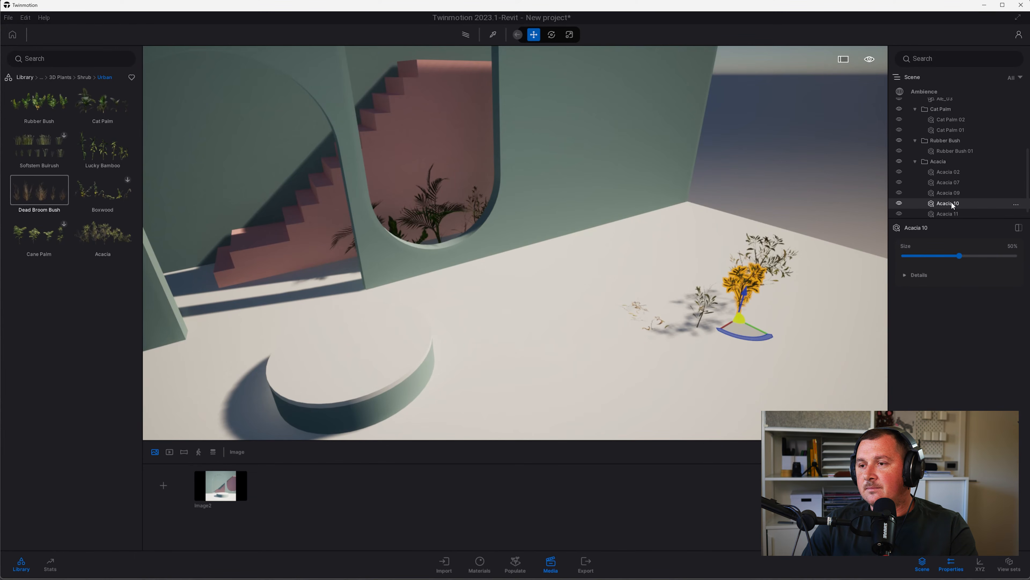
{"action": "key", "text": "Delete"}
{"action": "left_click", "coordinate": [951, 203]}
{"action": "key", "text": "Delete"}
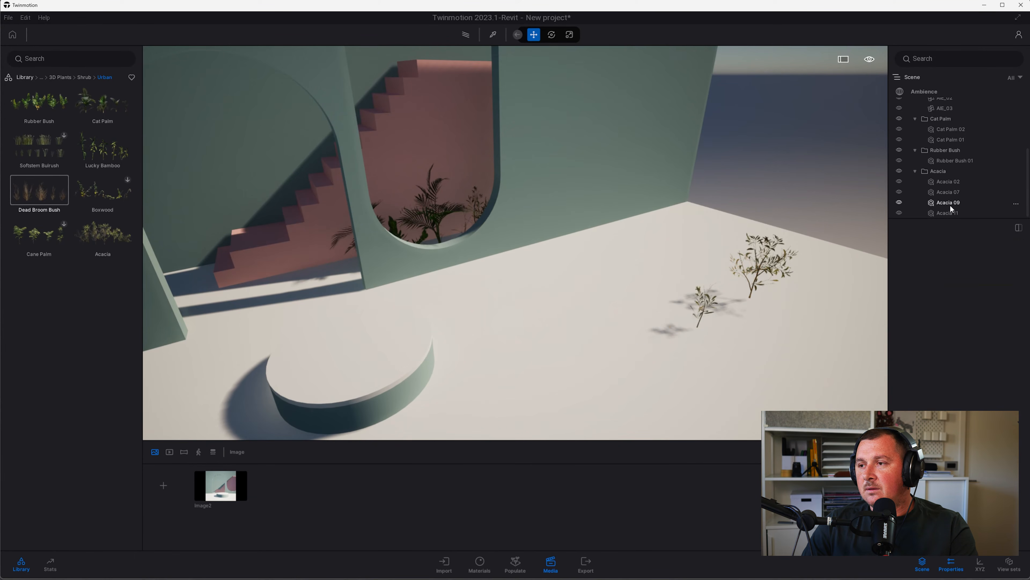
{"action": "left_click", "coordinate": [952, 211]}
{"action": "key", "text": "Delete"}
{"action": "left_click", "coordinate": [951, 212]}
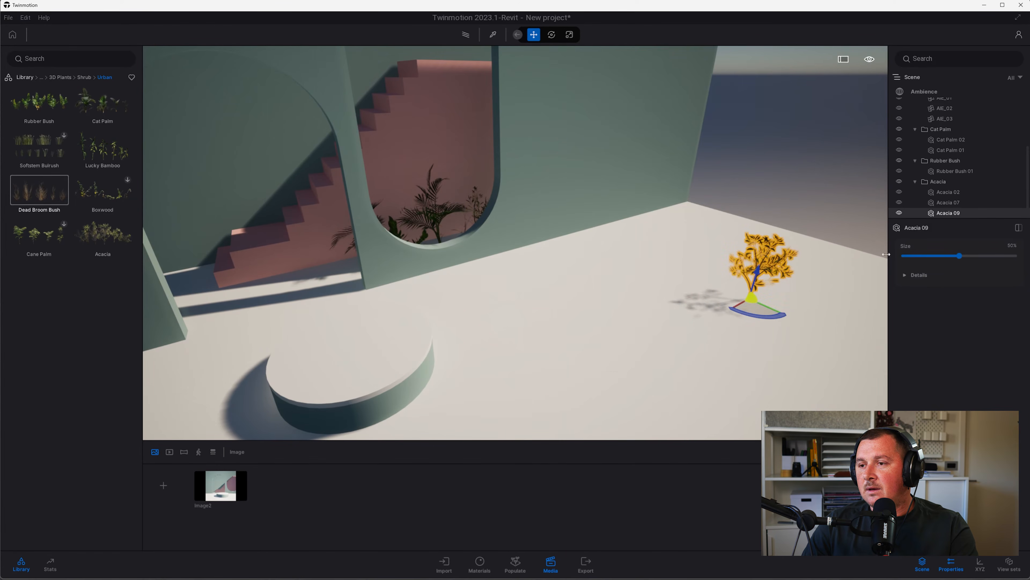
Move Acacia 09 onto the round pedestal at the stair foot, rotate it, and return to Image2
{"action": "left_click_drag", "start_coordinate": [757, 272], "coordinate": [340, 248]}
{"action": "middle_click_drag", "start_coordinate": [338, 290], "coordinate": [430, 315], "text": "shift"}
{"action": "mouse_move", "coordinate": [339, 290]}
{"action": "middle_mouse_down", "text": "shift"}
{"action": "mouse_move", "coordinate": [377, 290]}
{"action": "mouse_move", "coordinate": [349, 302]}
{"action": "middle_mouse_up", "text": "shift"}
{"action": "left_click_drag", "start_coordinate": [324, 306], "coordinate": [335, 303]}
{"action": "middle_click_drag", "start_coordinate": [334, 303], "coordinate": [231, 248], "text": "shift"}
{"action": "scroll", "coordinate": [365, 296], "scroll_direction": "down", "scroll_amount": 3}
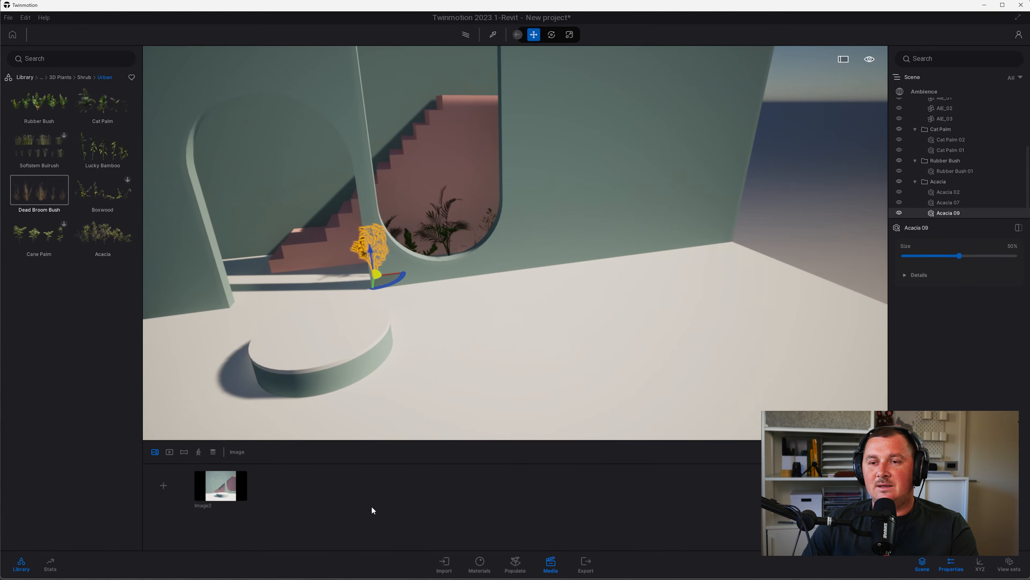
{"action": "left_click", "coordinate": [235, 483]}
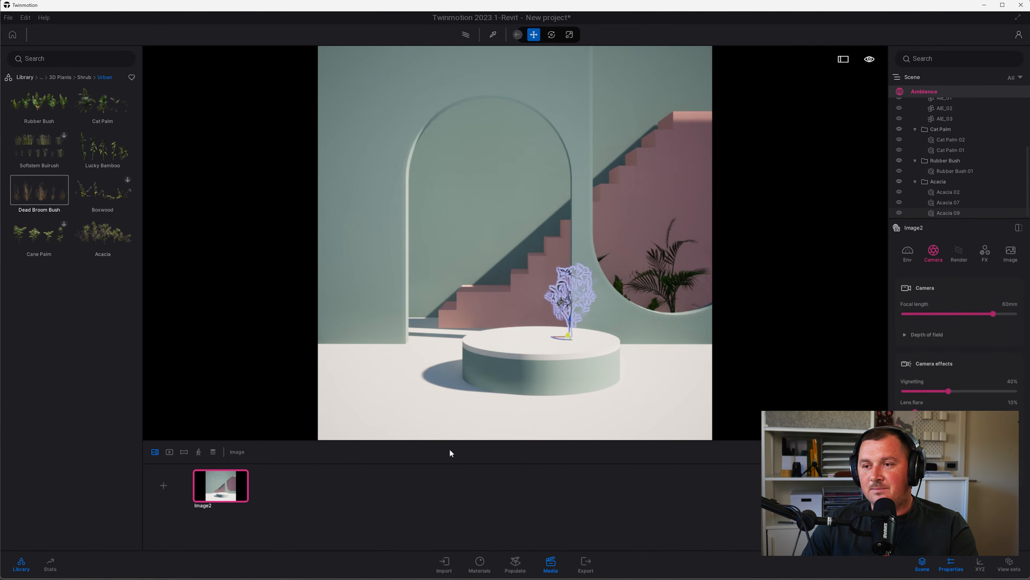
{"action": "left_click", "coordinate": [520, 254]}
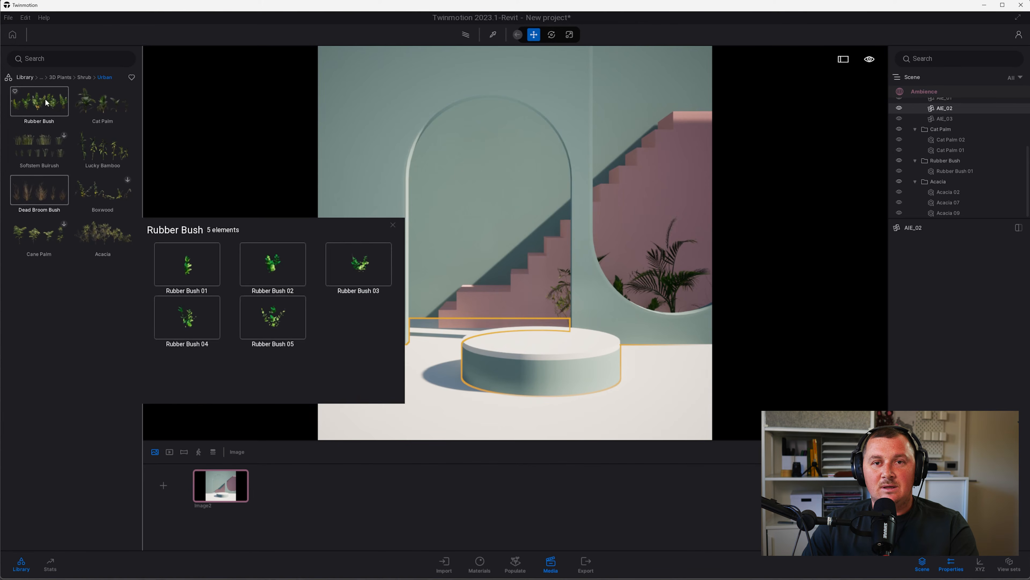
Browse the library to Megascans > Plaster > Painted and scroll back to Fresh Wall Plaster
{"action": "left_click", "coordinate": [25, 77]}
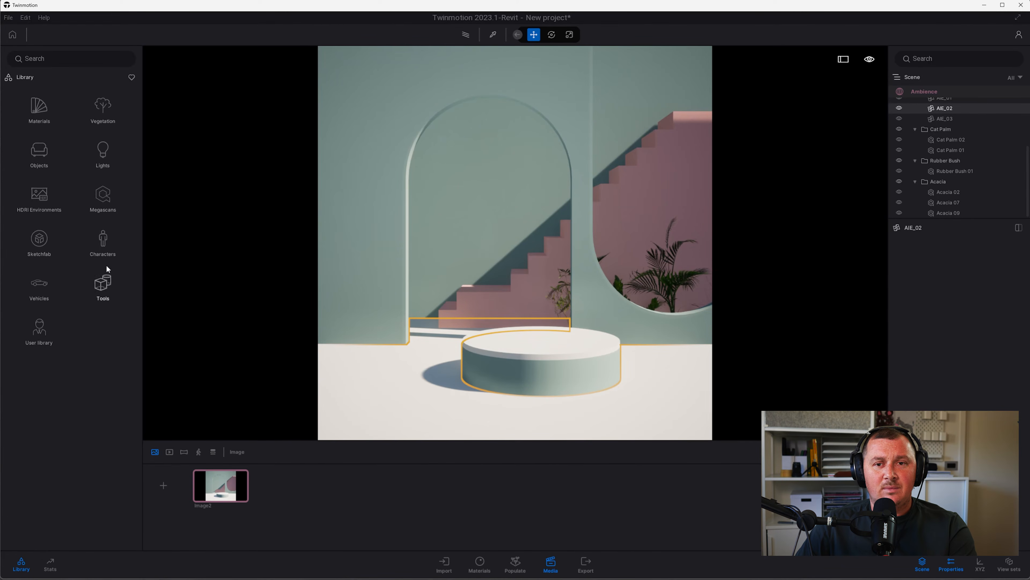
{"action": "left_click", "coordinate": [97, 202]}
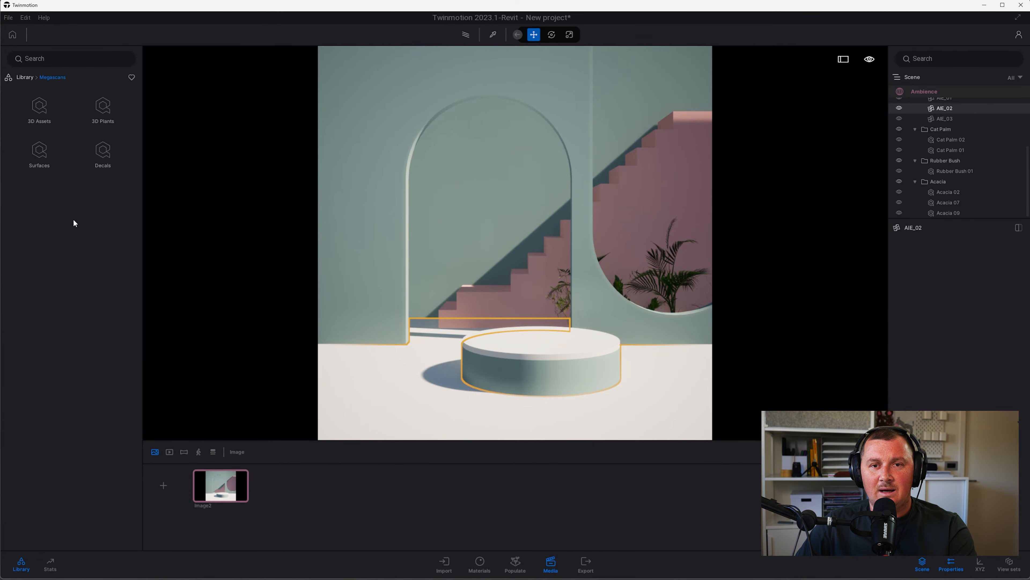
{"action": "left_click", "coordinate": [45, 161]}
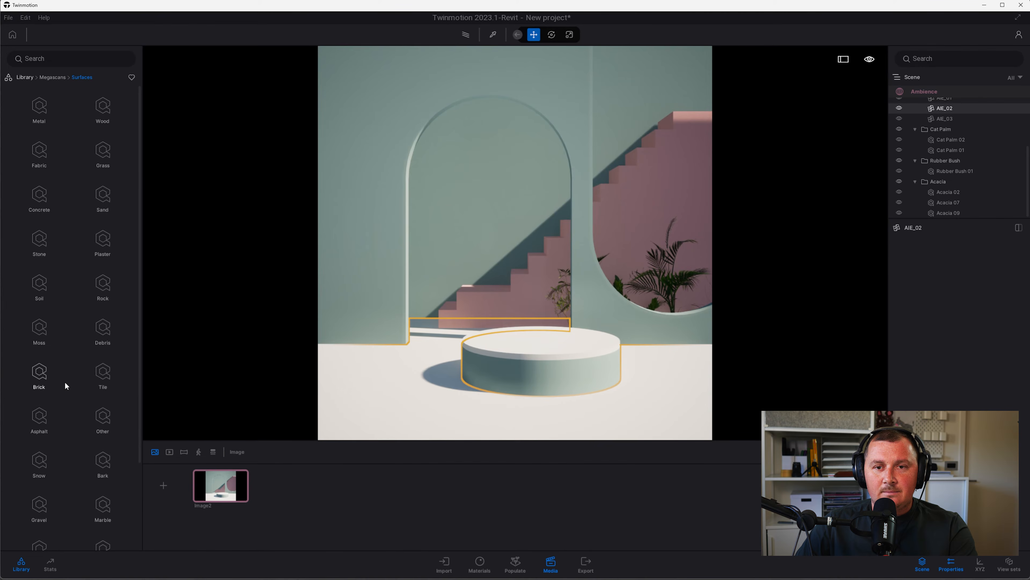
{"action": "left_click", "coordinate": [103, 244]}
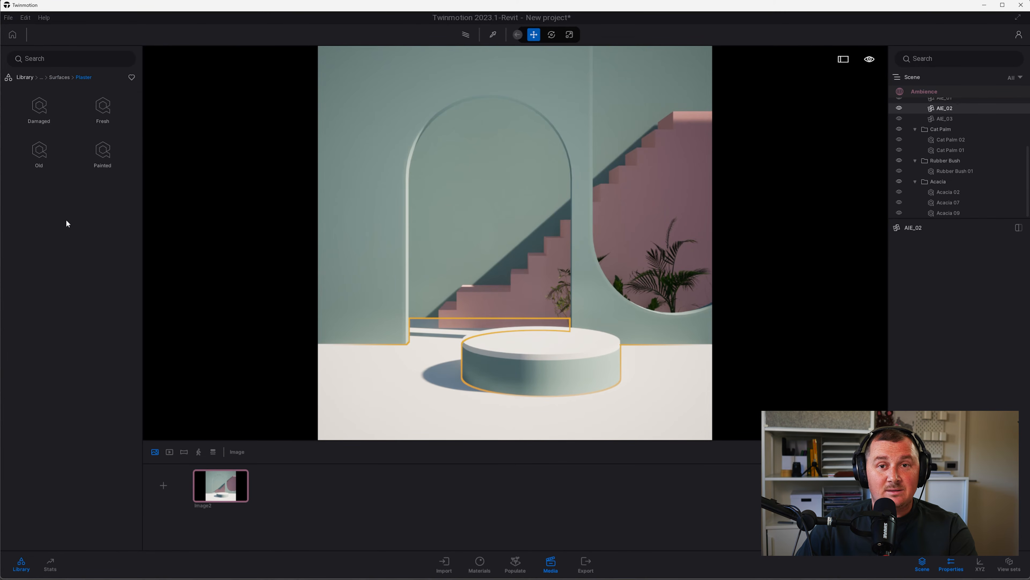
{"action": "left_click", "coordinate": [101, 158]}
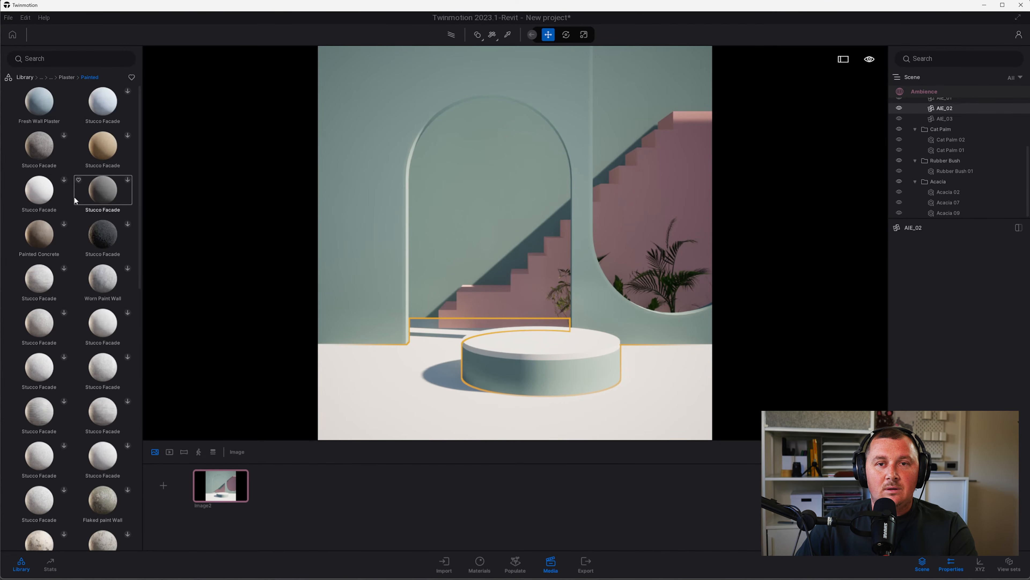
{"action": "scroll", "coordinate": [69, 289], "scroll_direction": "down", "scroll_amount": 3}
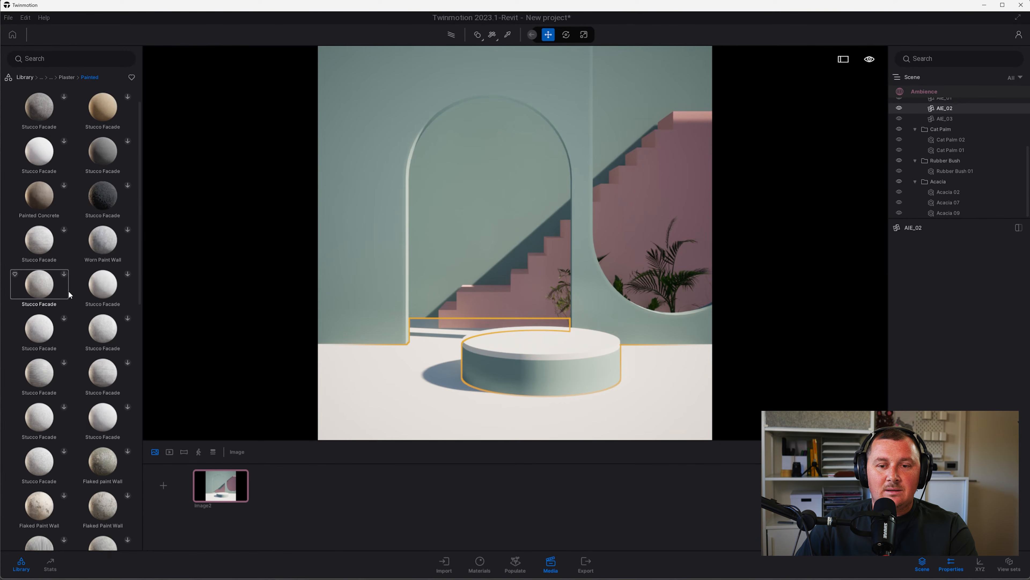
{"action": "scroll", "coordinate": [69, 289], "scroll_direction": "down", "scroll_amount": 12}
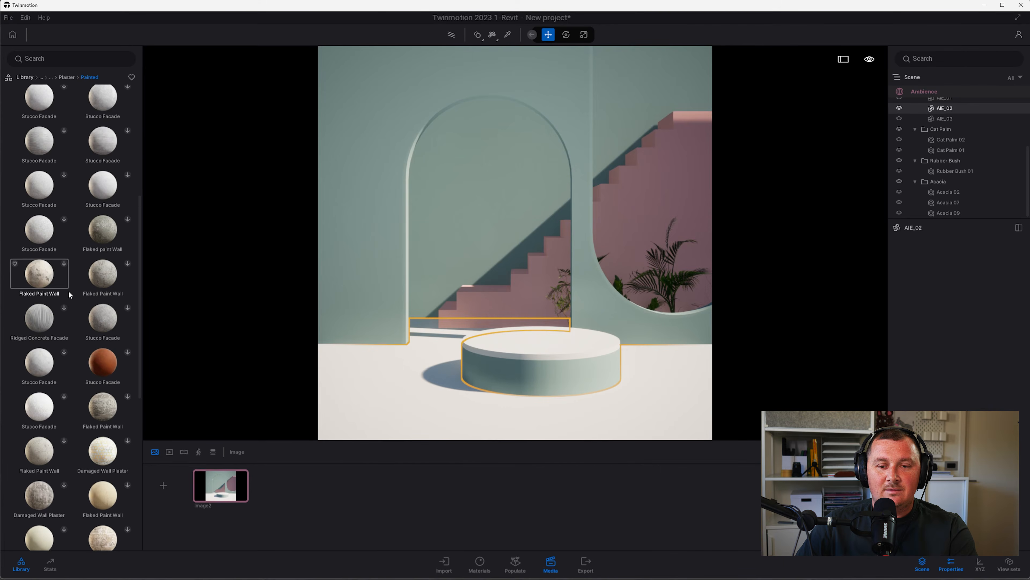
{"action": "scroll", "coordinate": [69, 290], "scroll_direction": "up", "scroll_amount": 15}
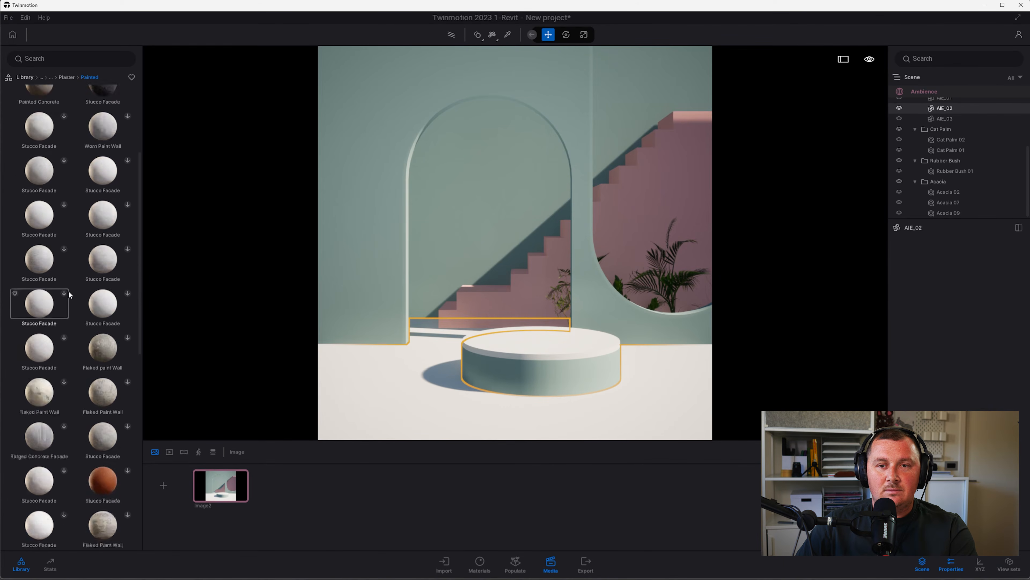
Apply Fresh Wall Plaster to the walls and bring up the scene's material list
{"action": "left_click_drag", "start_coordinate": [39, 105], "coordinate": [386, 251]}
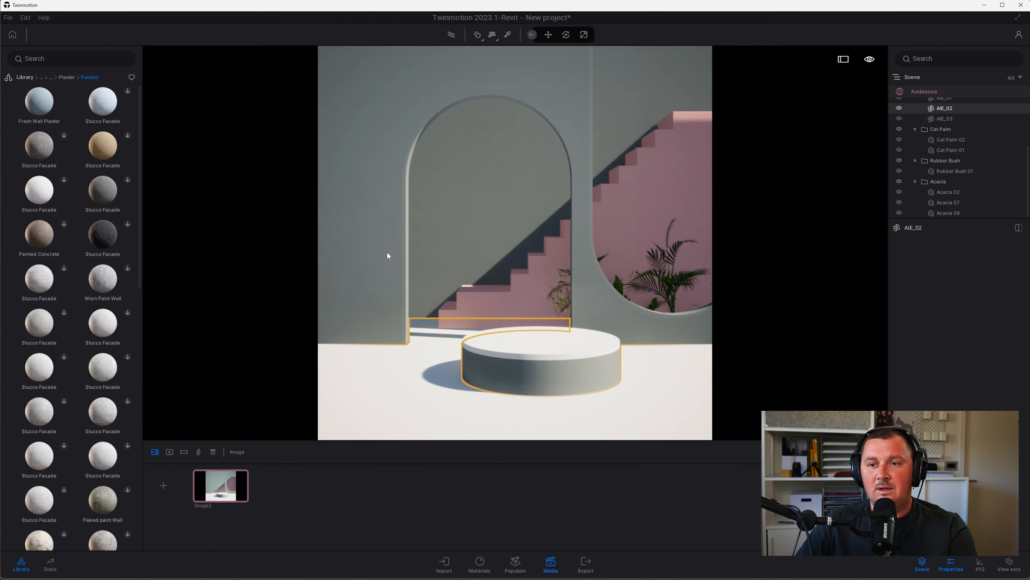
{"action": "left_click", "coordinate": [387, 253]}
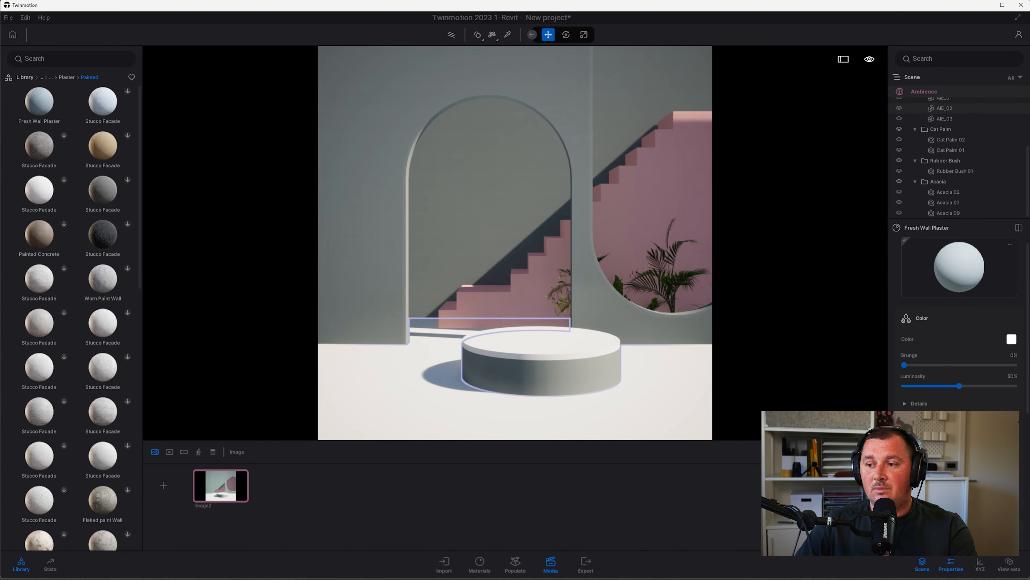
{"action": "left_click", "coordinate": [410, 166]}
{"action": "scroll", "coordinate": [410, 166], "scroll_direction": "up", "scroll_amount": 5}
{"action": "scroll", "coordinate": [438, 176], "scroll_direction": "down", "scroll_amount": 2}
{"action": "middle_click_drag", "start_coordinate": [266, 244], "coordinate": [300, 264], "text": "shift"}
{"action": "scroll", "coordinate": [251, 241], "scroll_direction": "up", "scroll_amount": 3}
{"action": "left_click", "coordinate": [480, 565]}
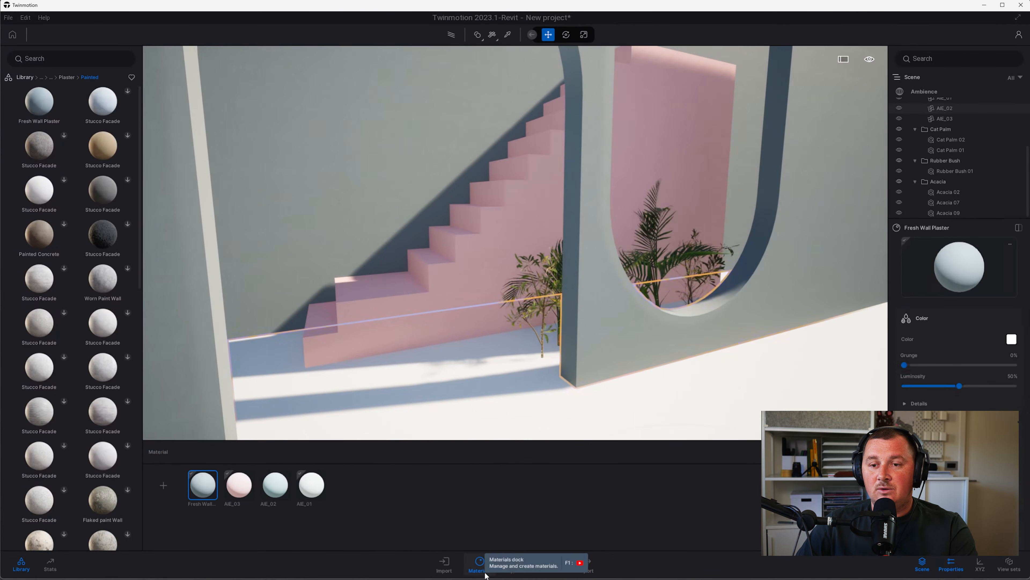
{"action": "middle_click_drag", "start_coordinate": [280, 380], "coordinate": [466, 381]}
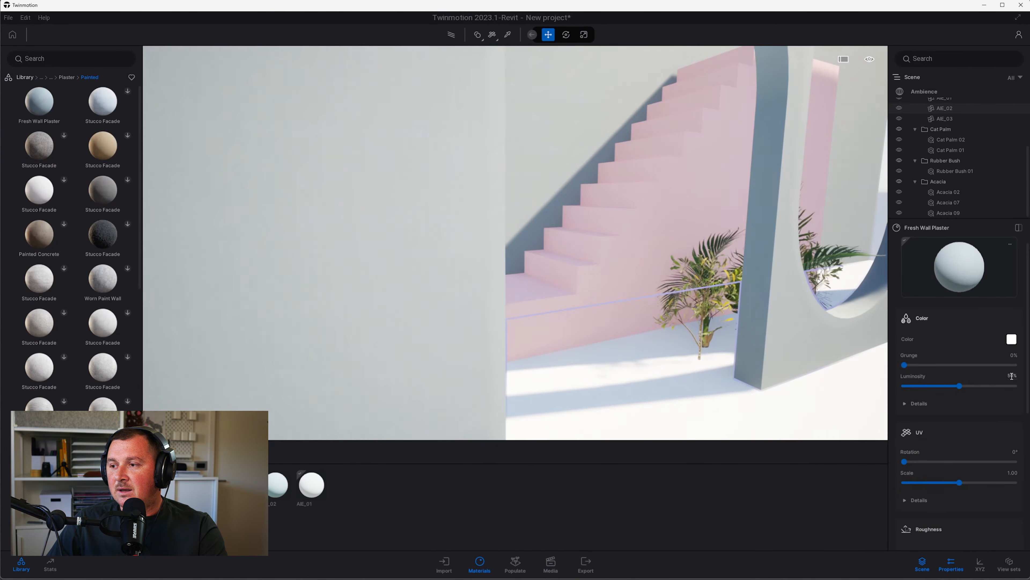
Set the plaster's UV scale to 10, then 5, and go back to the Image2 view
{"action": "left_click", "coordinate": [1011, 472]}
{"action": "type", "text": "10"}
{"action": "key", "text": "Return"}
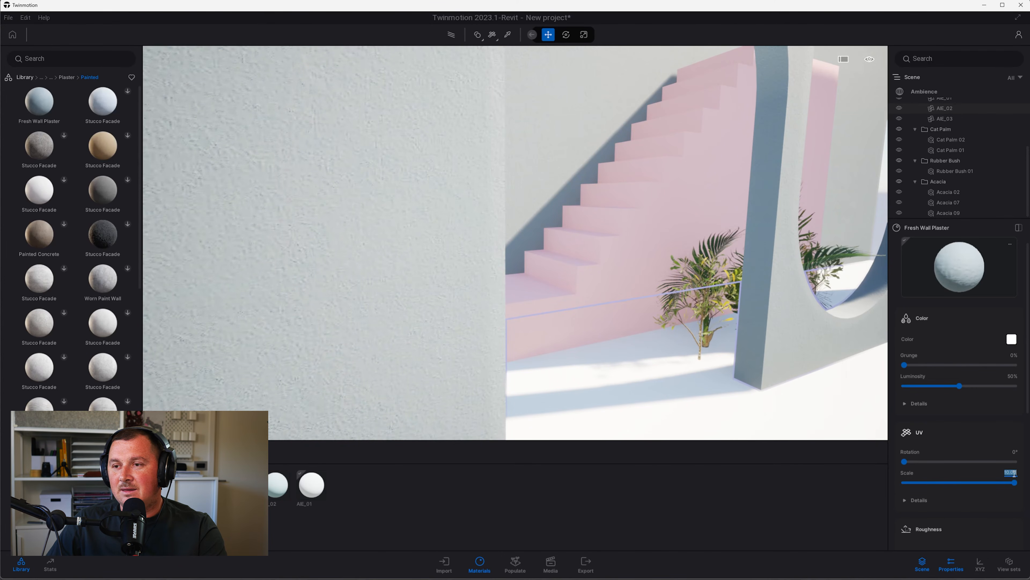
{"action": "scroll", "coordinate": [625, 312], "scroll_direction": "down", "scroll_amount": 5}
{"action": "type", "text": "5"}
{"action": "key", "text": "Return"}
{"action": "scroll", "coordinate": [566, 274], "scroll_direction": "up", "scroll_amount": 5}
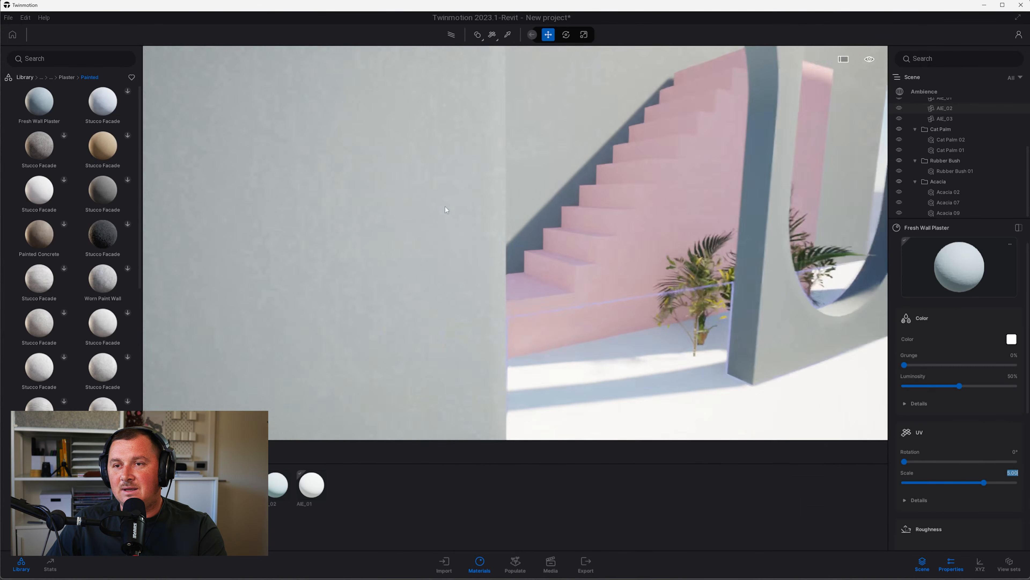
{"action": "left_click", "coordinate": [551, 564]}
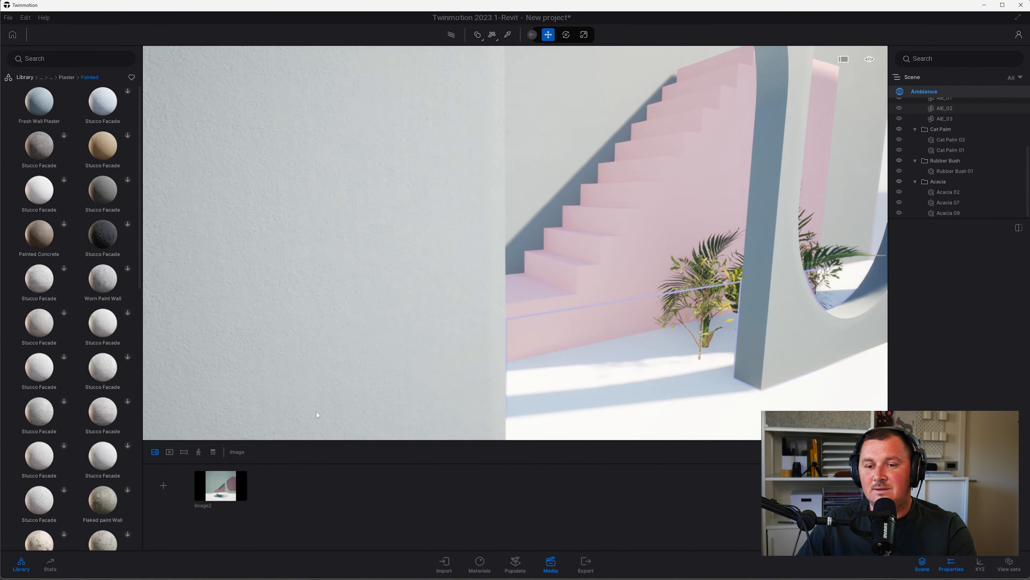
{"action": "left_click", "coordinate": [220, 485]}
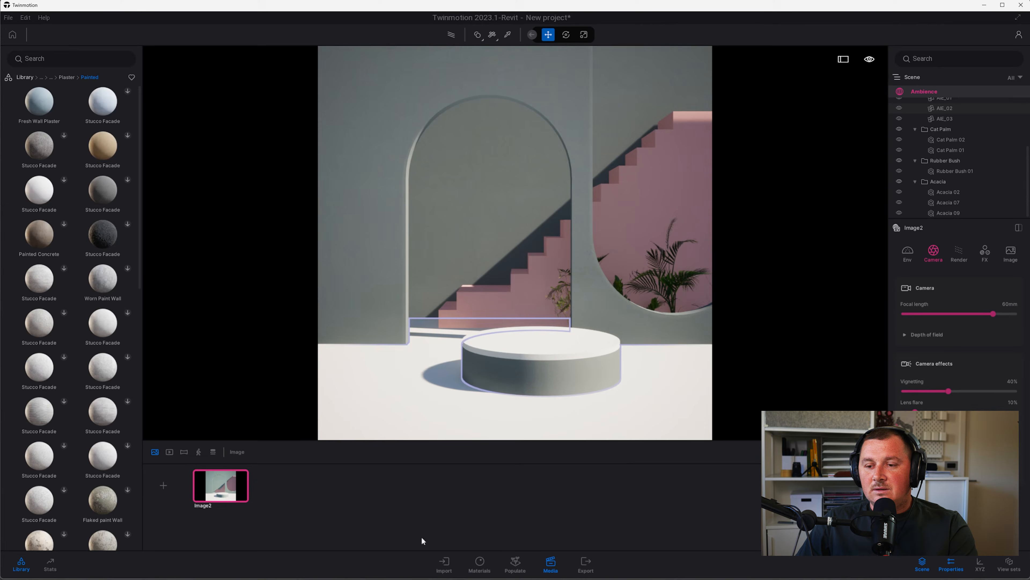
Show the material list and compare the scene with the Pinterest podium reference in Chrome
{"action": "left_click", "coordinate": [474, 563]}
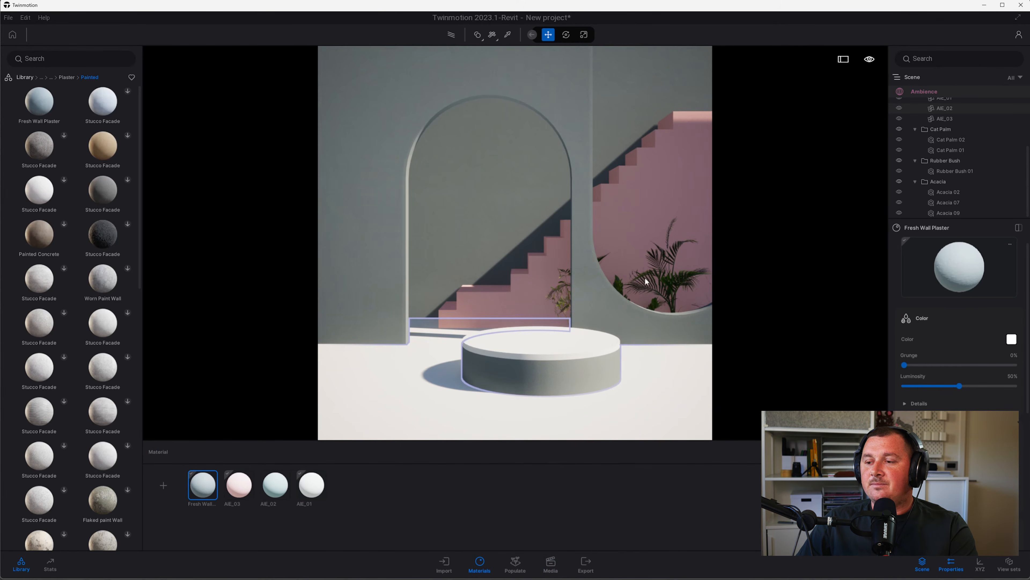
{"action": "key", "text": "alt+Tab"}
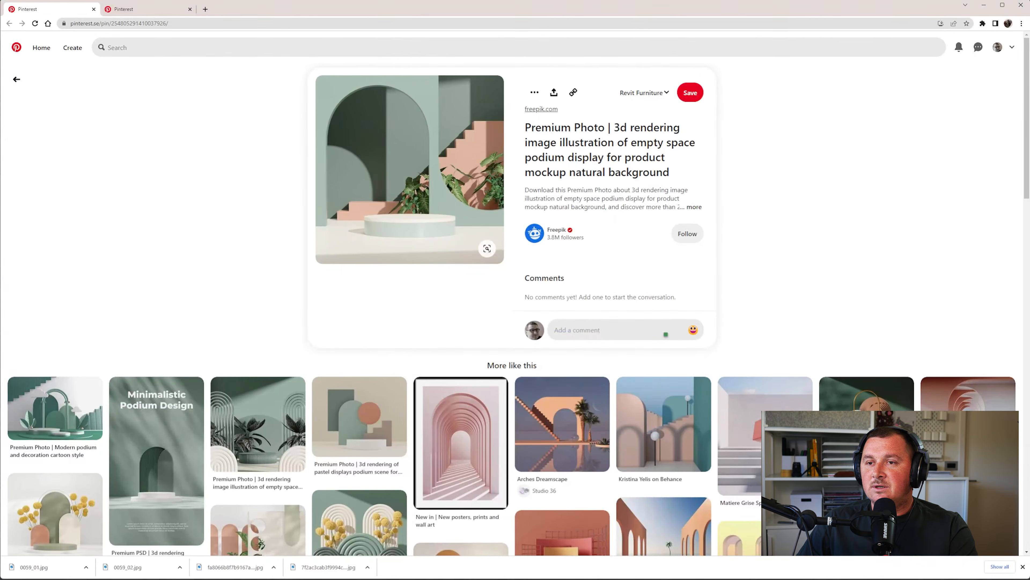
{"action": "key", "text": "alt+Tab"}
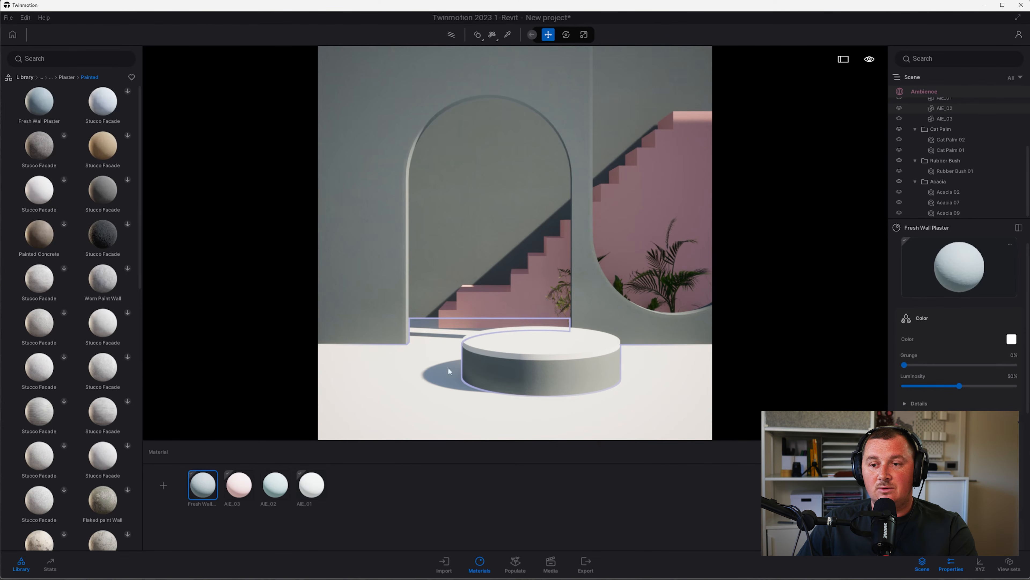
{"action": "key", "text": "alt+Tab"}
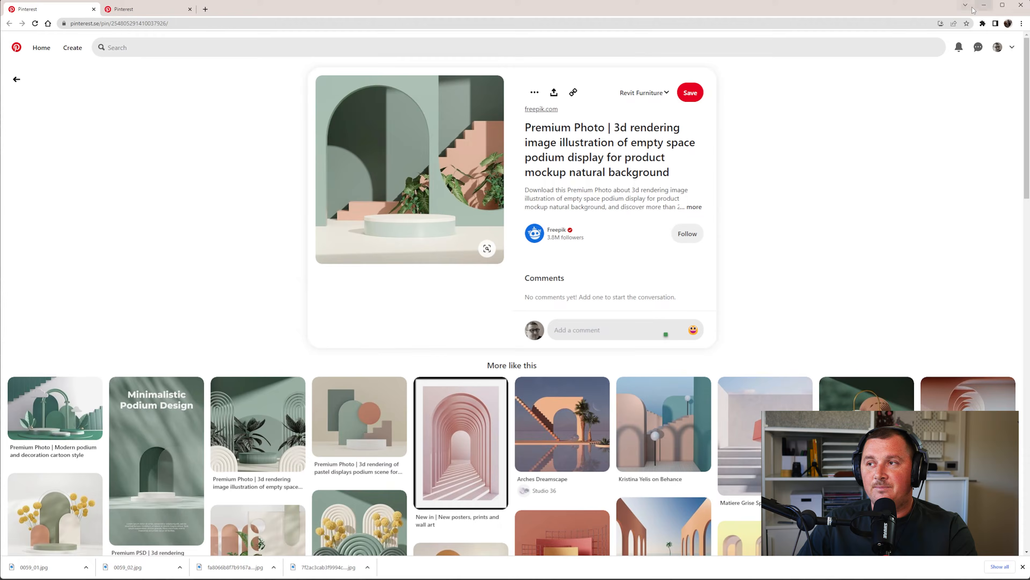
{"action": "left_click", "coordinate": [983, 5]}
Duplicate the Fresh Wall material, tint the copy blue, and apply it to the floor
{"action": "right_click", "coordinate": [202, 495]}
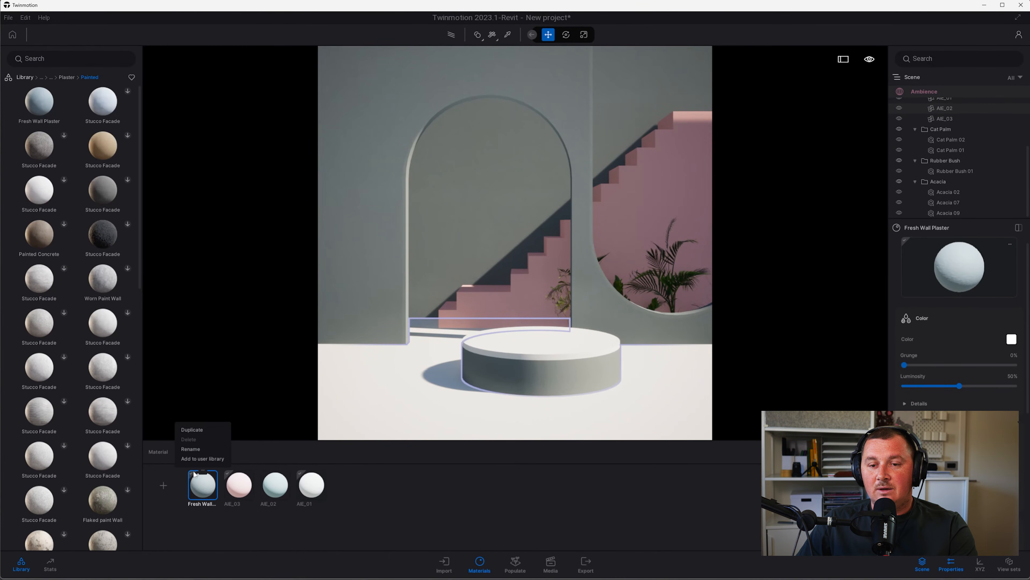
{"action": "left_click", "coordinate": [192, 430]}
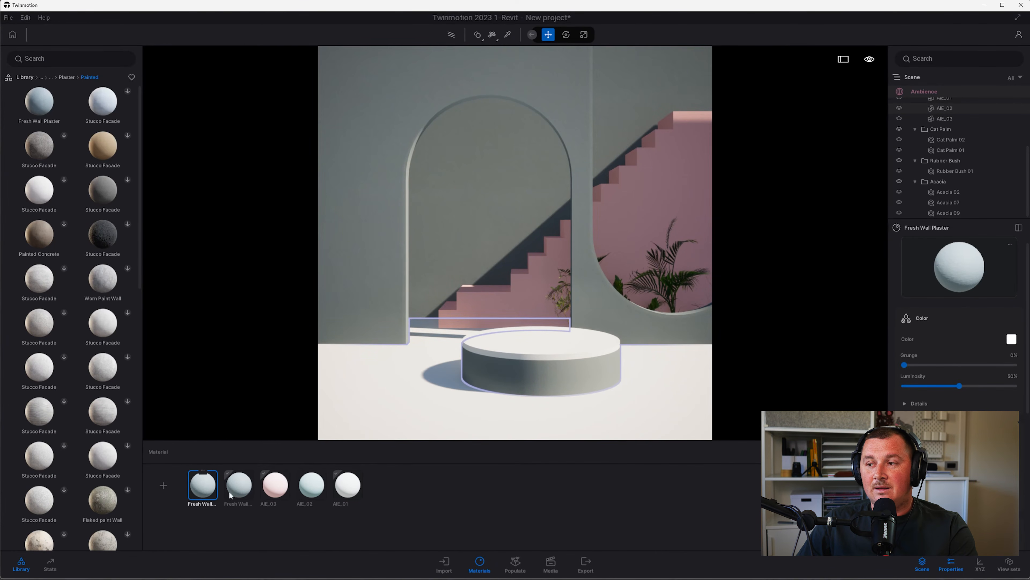
{"action": "left_click", "coordinate": [1012, 339]}
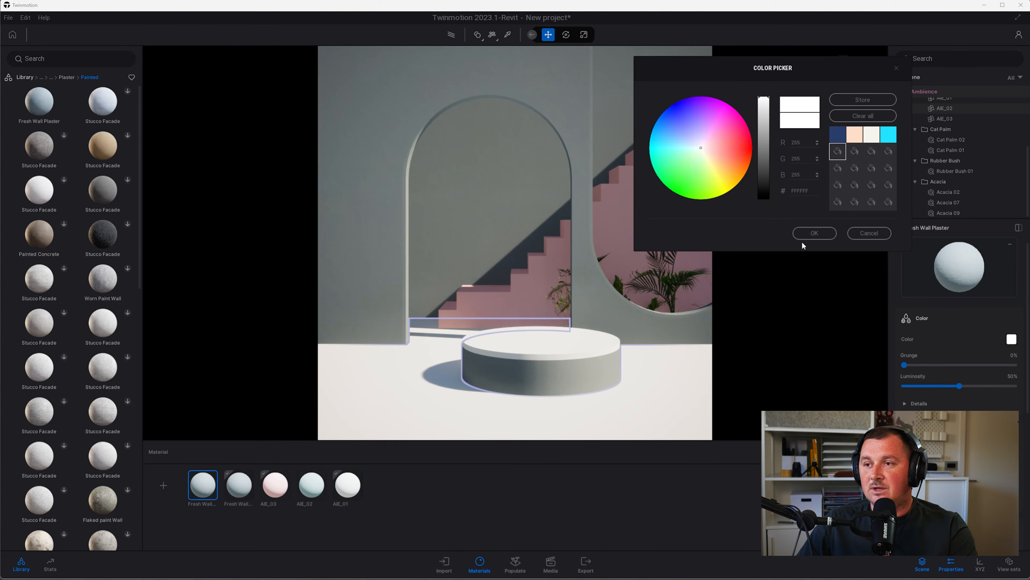
{"action": "left_click", "coordinate": [679, 106]}
{"action": "left_click", "coordinate": [814, 232]}
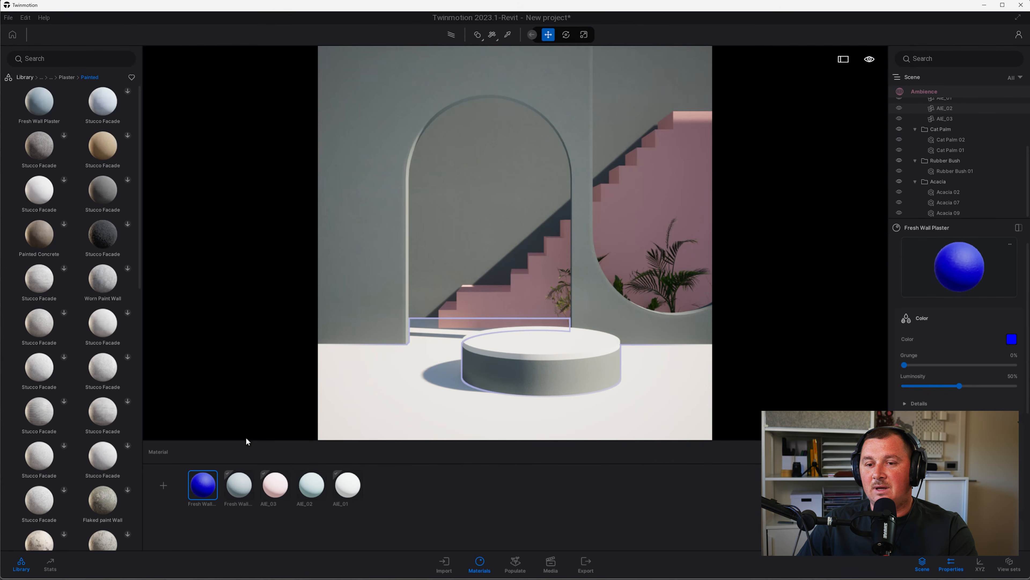
{"action": "left_click_drag", "start_coordinate": [207, 482], "coordinate": [364, 418]}
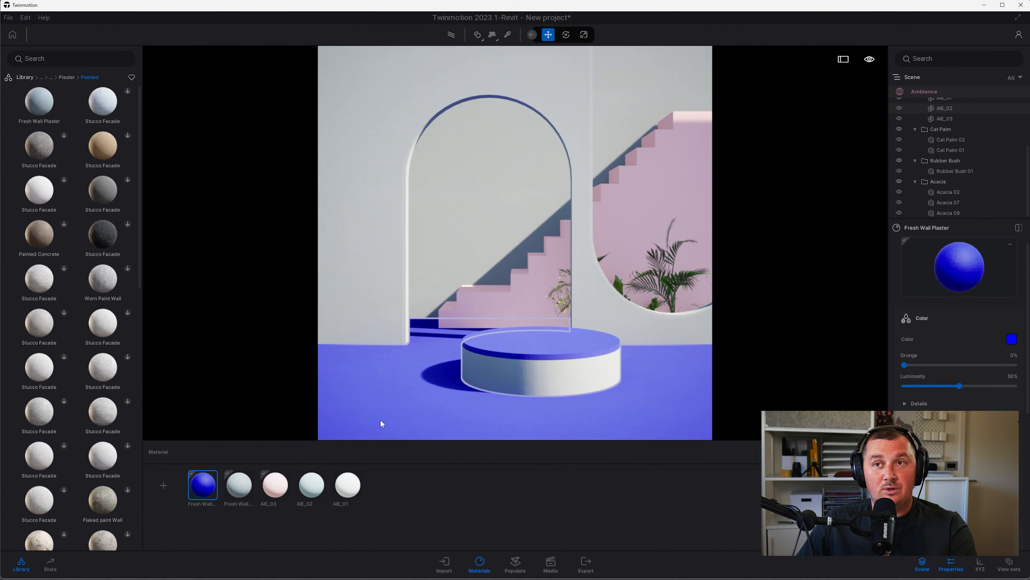
Change the floor plaster to the stored off-white F5F5EF swatch
{"action": "left_click", "coordinate": [1013, 339]}
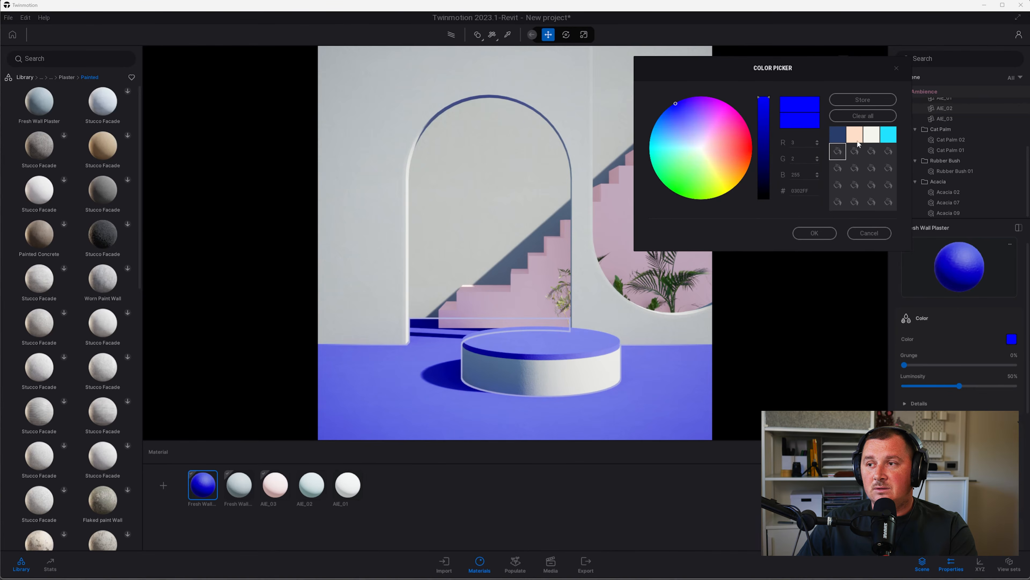
{"action": "left_click", "coordinate": [867, 139]}
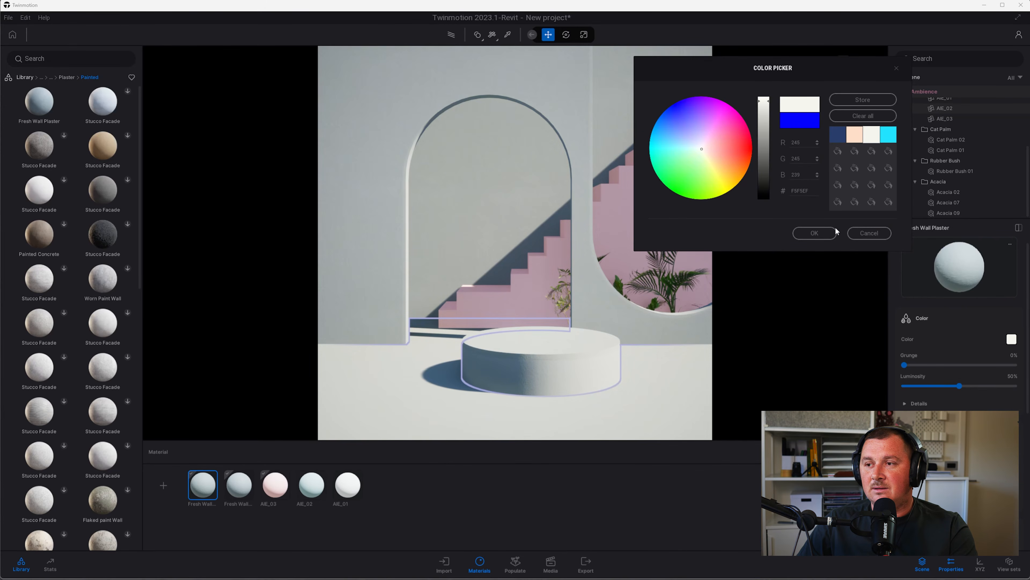
{"action": "left_click", "coordinate": [828, 234]}
{"action": "left_click", "coordinate": [238, 485]}
{"action": "left_click", "coordinate": [1012, 339]}
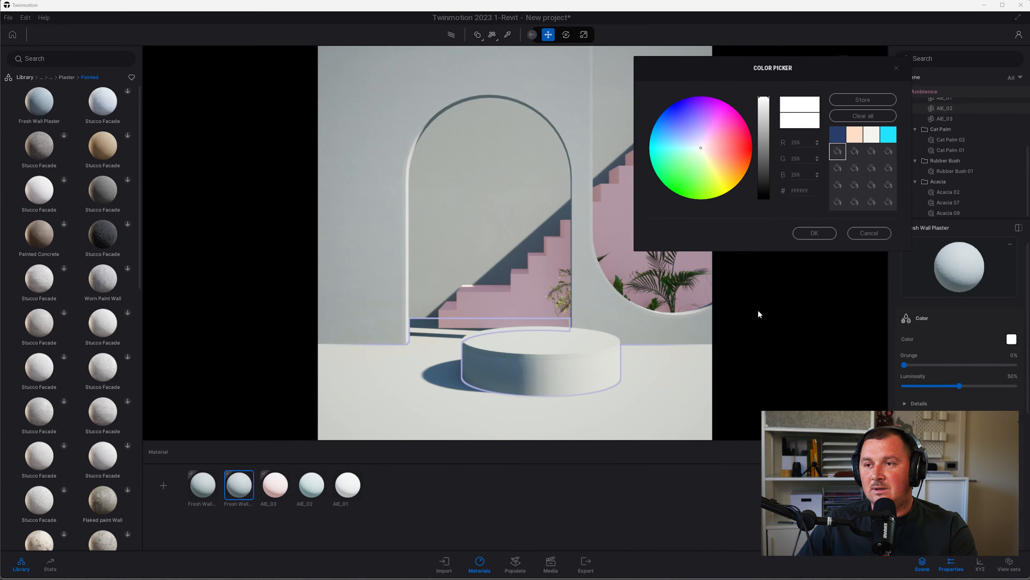
Tint the wall plaster a darker teal-green
{"action": "left_click", "coordinate": [669, 138]}
{"action": "left_click_drag", "start_coordinate": [668, 138], "coordinate": [673, 158]}
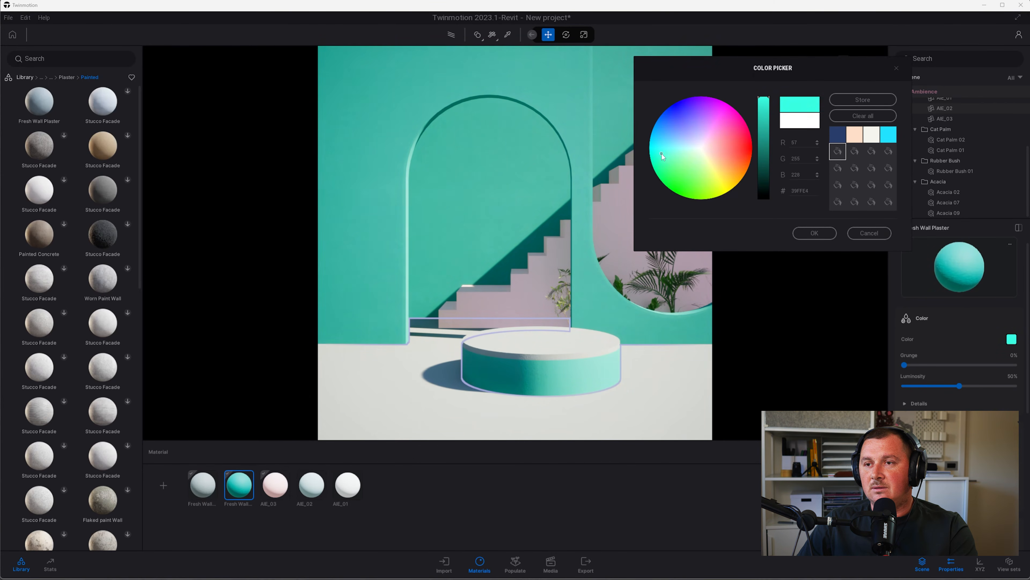
{"action": "left_click", "coordinate": [763, 115]}
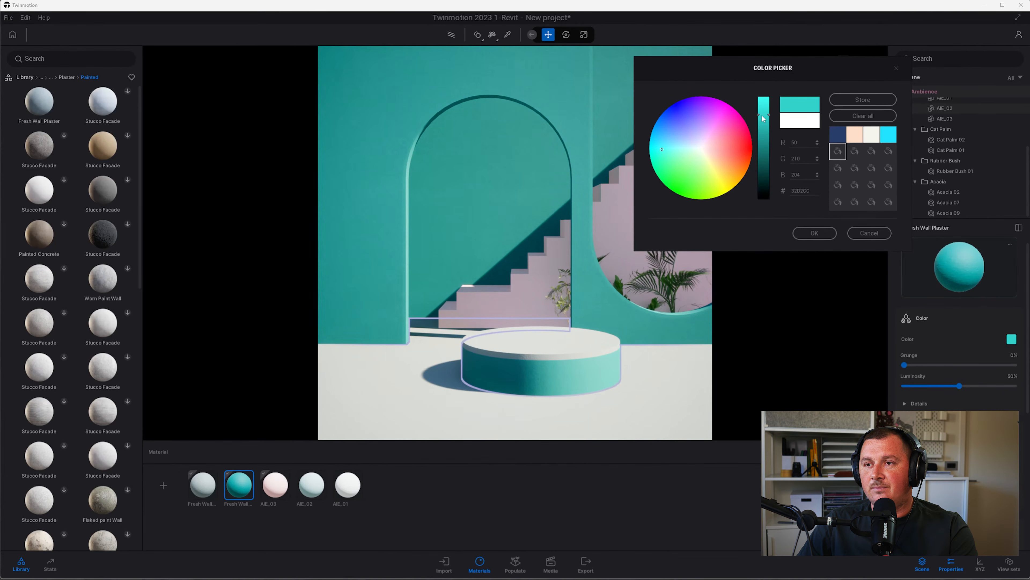
{"action": "mouse_move", "coordinate": [667, 150]}
{"action": "left_mouse_down"}
{"action": "mouse_move", "coordinate": [672, 142]}
{"action": "mouse_move", "coordinate": [665, 161]}
{"action": "left_mouse_up"}
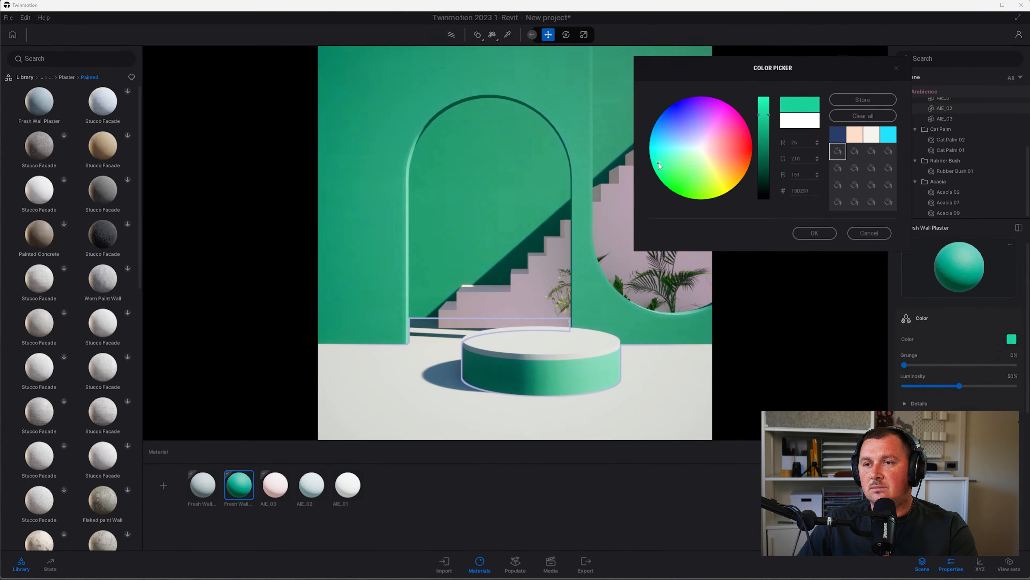
{"action": "left_click", "coordinate": [815, 233]}
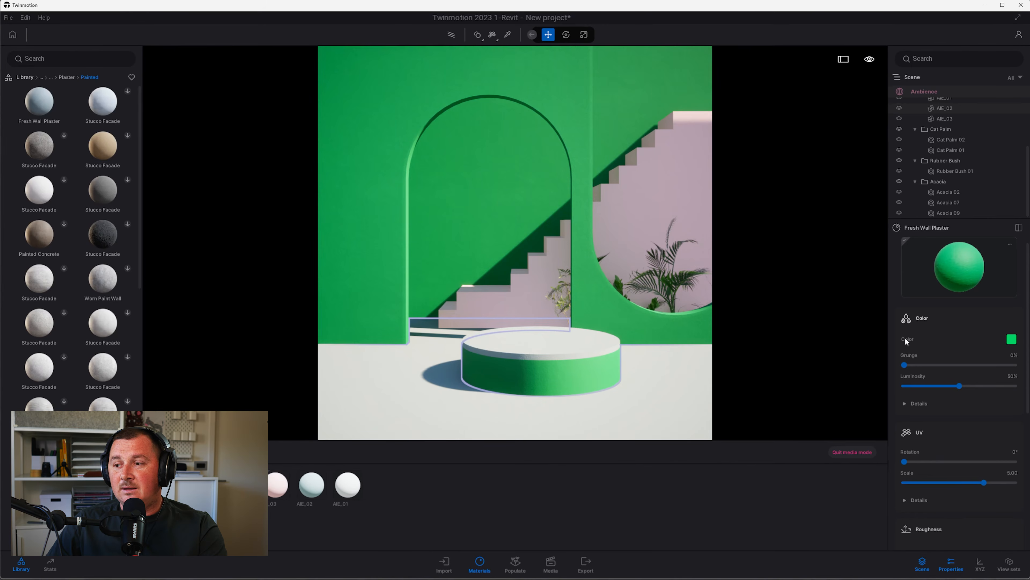
{"action": "scroll", "coordinate": [956, 419], "scroll_direction": "down", "scroll_amount": 2}
{"action": "scroll", "coordinate": [946, 464], "scroll_direction": "down", "scroll_amount": 4}
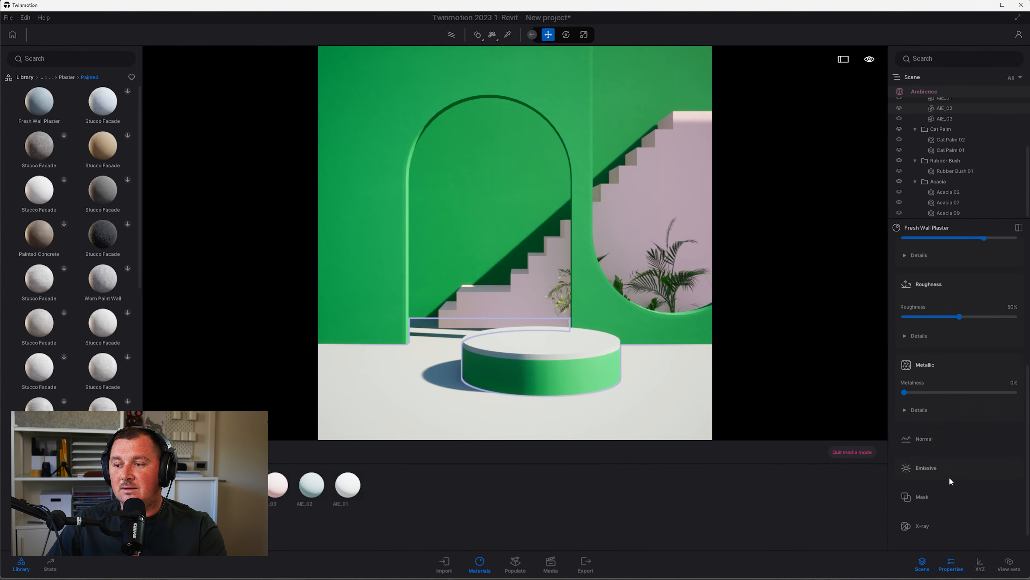
{"action": "scroll", "coordinate": [932, 329], "scroll_direction": "up", "scroll_amount": 4}
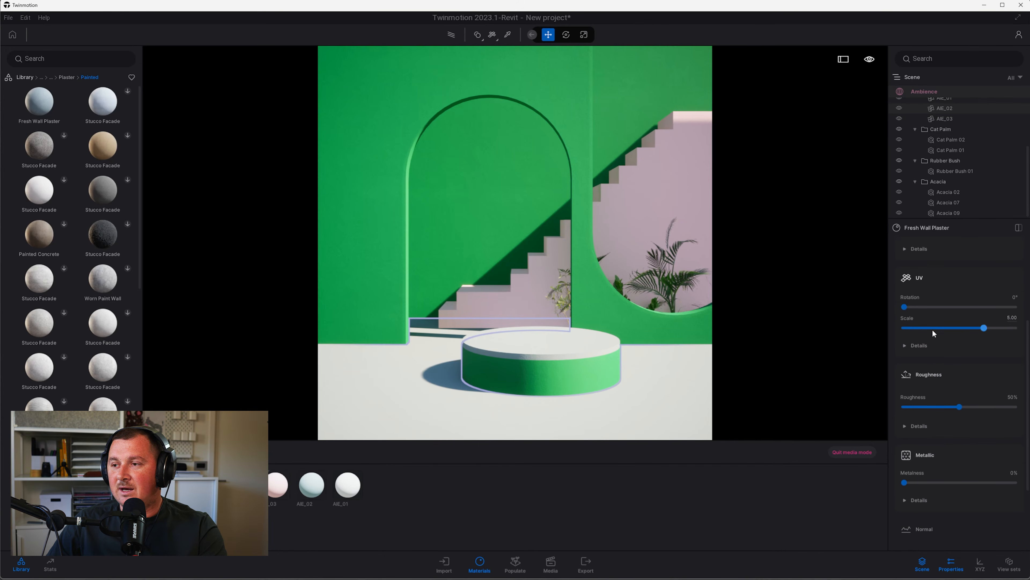
Lower the wall plaster's gamma and darken its colour to a muted sage green
{"action": "left_click", "coordinate": [918, 332]}
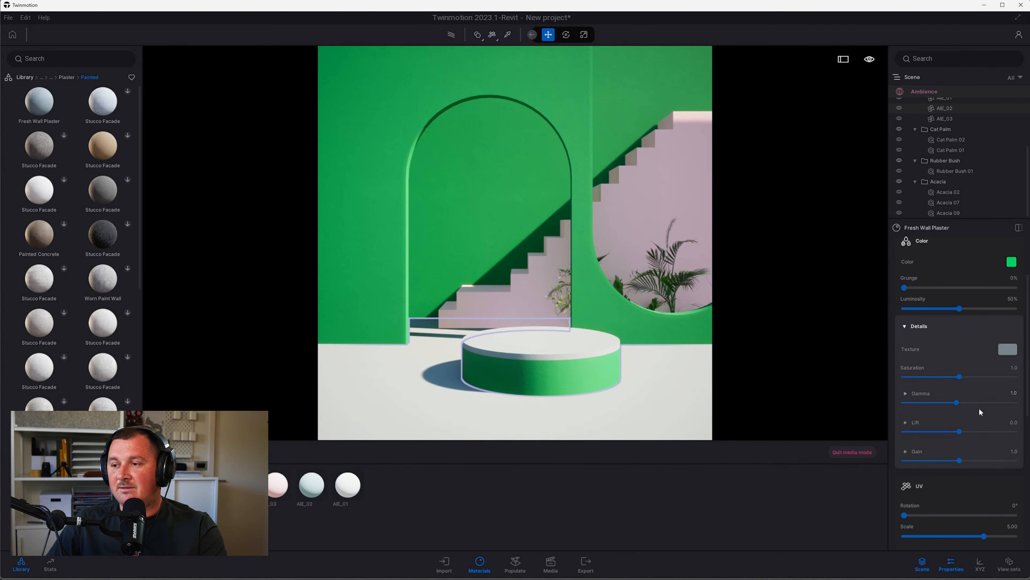
{"action": "left_click_drag", "start_coordinate": [958, 403], "coordinate": [893, 410]}
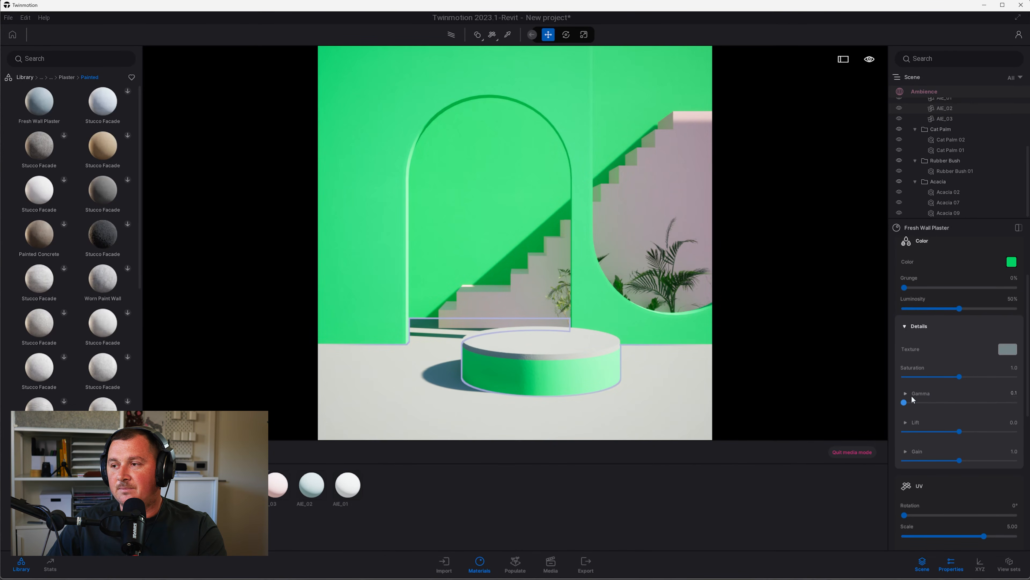
{"action": "left_click", "coordinate": [1012, 262]}
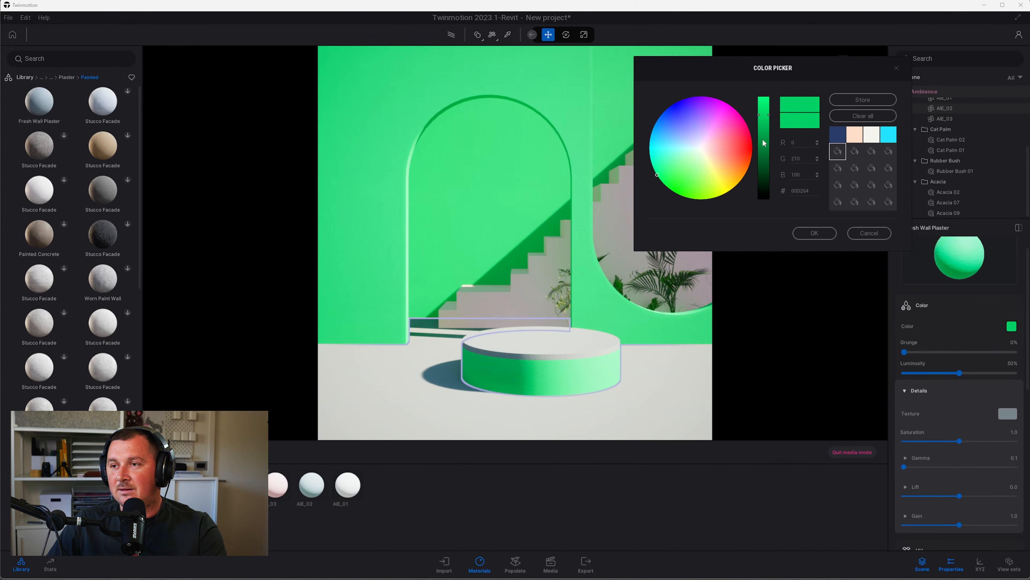
{"action": "mouse_move", "coordinate": [692, 148]}
{"action": "left_mouse_down"}
{"action": "mouse_move", "coordinate": [664, 149]}
{"action": "mouse_move", "coordinate": [673, 156]}
{"action": "left_mouse_up"}
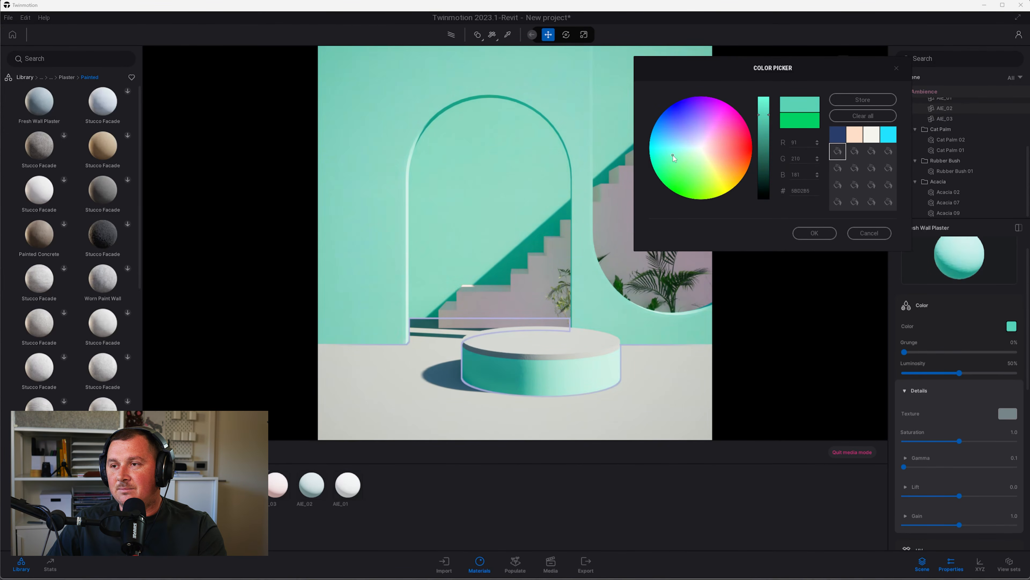
{"action": "left_click_drag", "start_coordinate": [764, 116], "coordinate": [766, 159]}
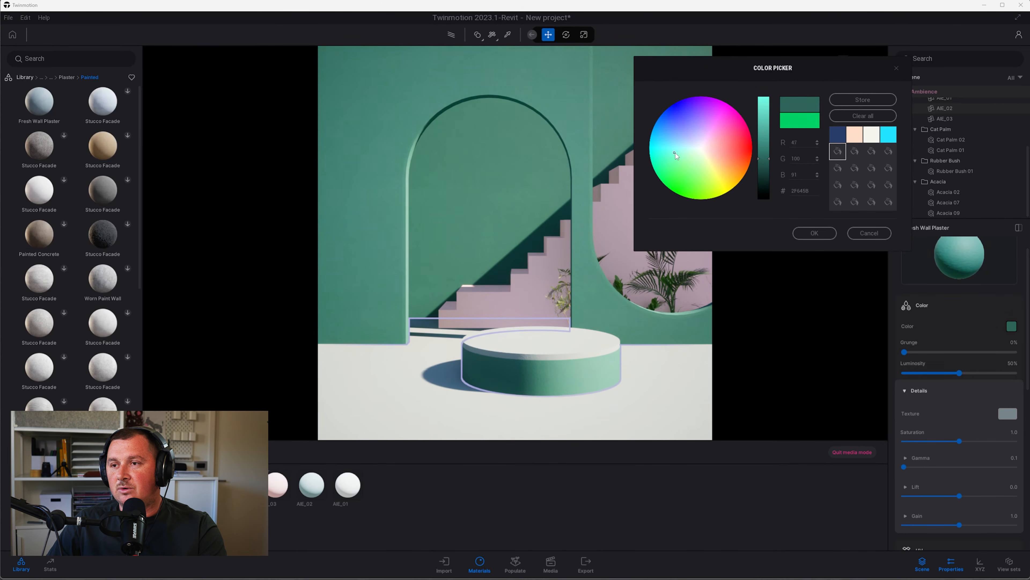
{"action": "left_click_drag", "start_coordinate": [757, 156], "coordinate": [758, 164]}
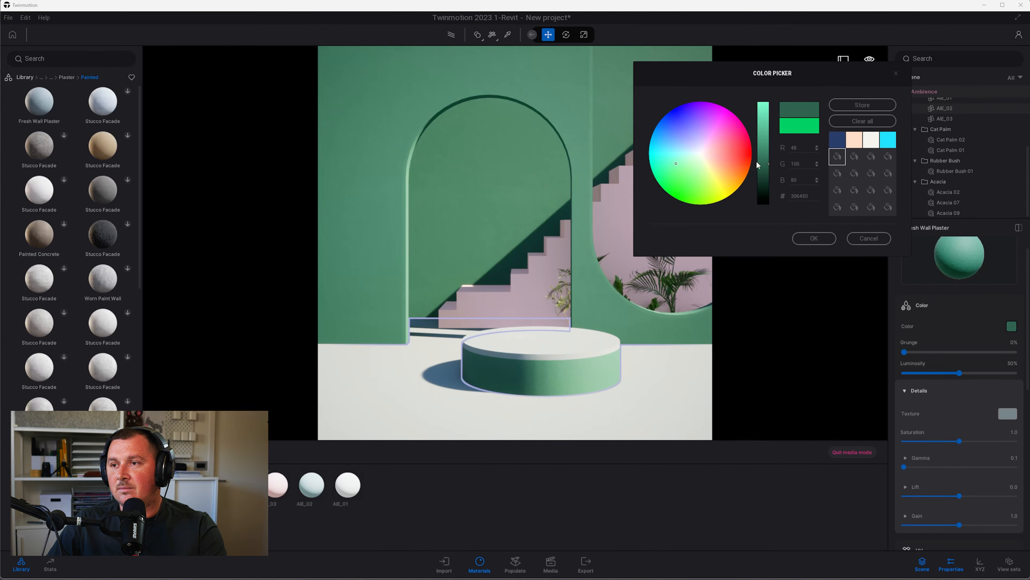
{"action": "left_click", "coordinate": [814, 235]}
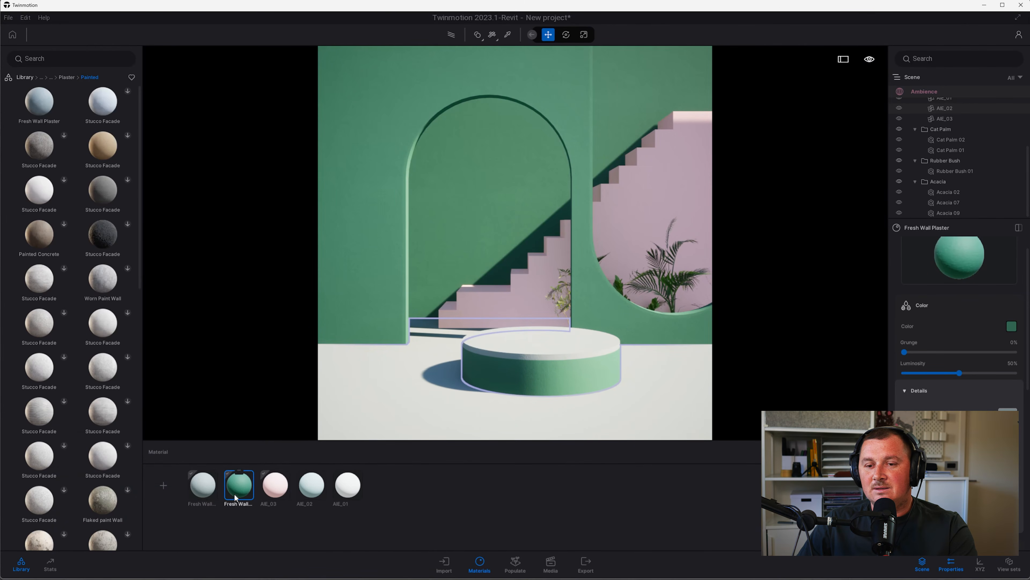
Reduce the floor plaster's gamma to 0.1
{"action": "left_click", "coordinate": [201, 499]}
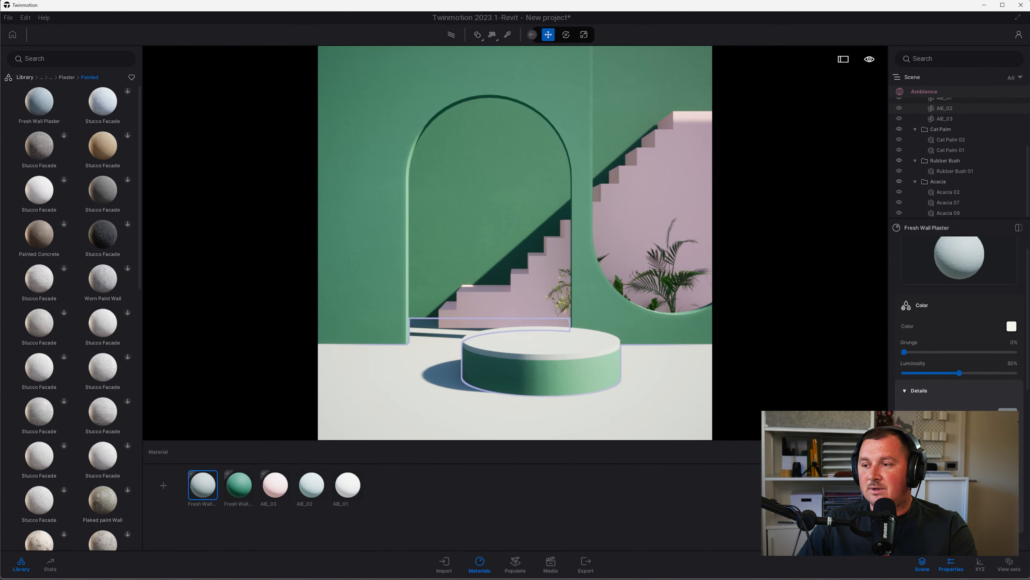
{"action": "left_click_drag", "start_coordinate": [957, 467], "coordinate": [894, 475]}
{"action": "left_click", "coordinate": [240, 489]}
{"action": "left_click", "coordinate": [203, 487]}
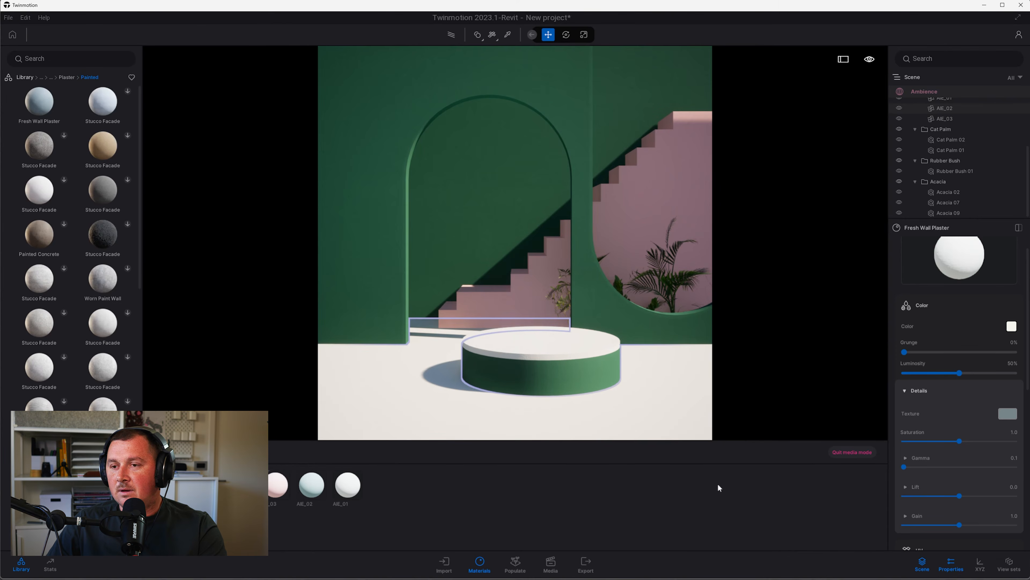
Tint the floor plaster with the stored warm peach-cream swatch
{"action": "left_click", "coordinate": [1012, 326]}
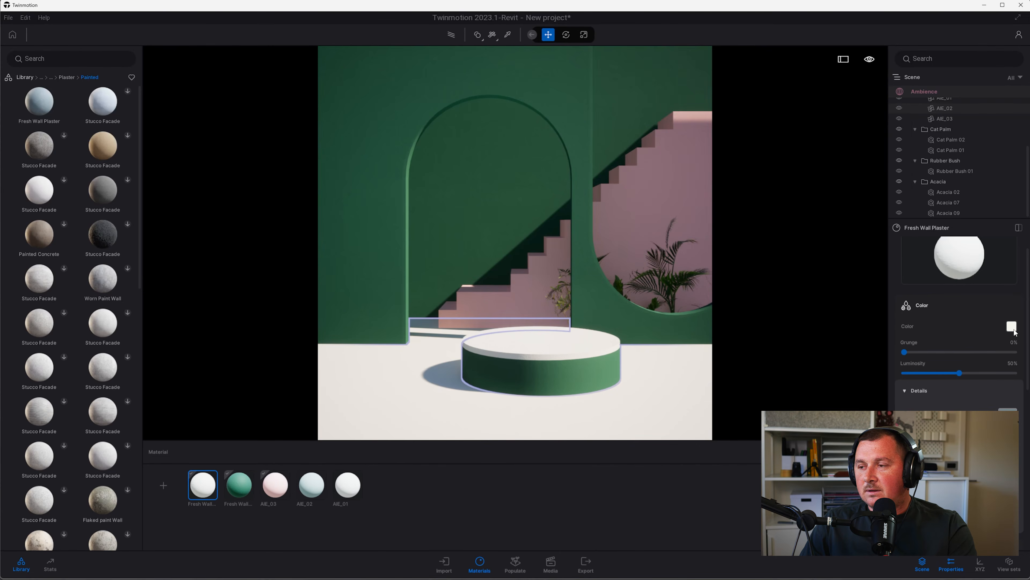
{"action": "left_click", "coordinate": [1012, 327]}
{"action": "left_click_drag", "start_coordinate": [705, 152], "coordinate": [701, 148]}
{"action": "left_click", "coordinate": [854, 136]}
{"action": "left_click", "coordinate": [815, 233]}
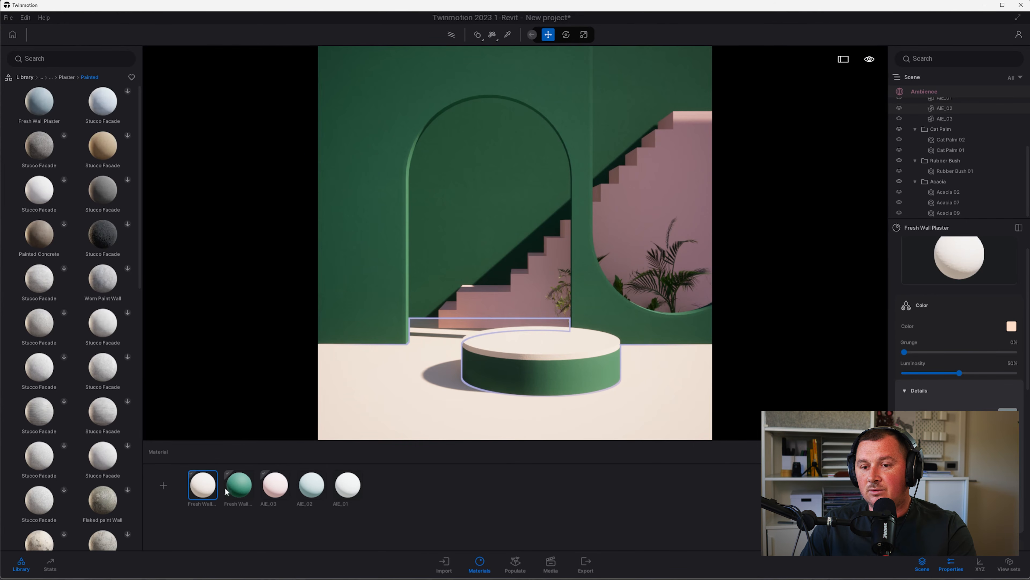
{"action": "left_click", "coordinate": [240, 486]}
{"action": "left_click", "coordinate": [1011, 327]}
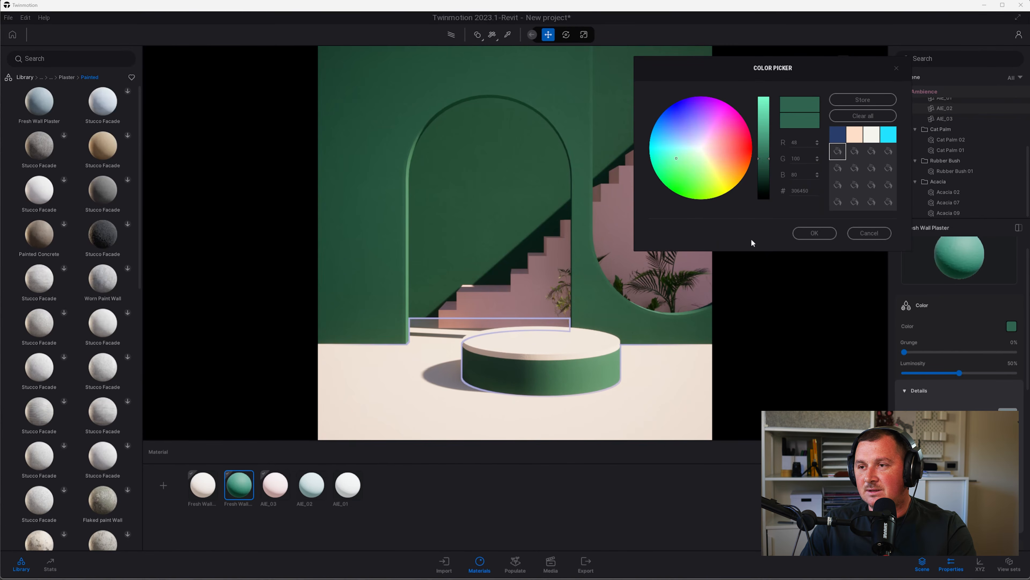
Brighten the walls to teal, then duplicate the wall plaster and tint the copy reddish pink
{"action": "left_click_drag", "start_coordinate": [764, 154], "coordinate": [765, 144]}
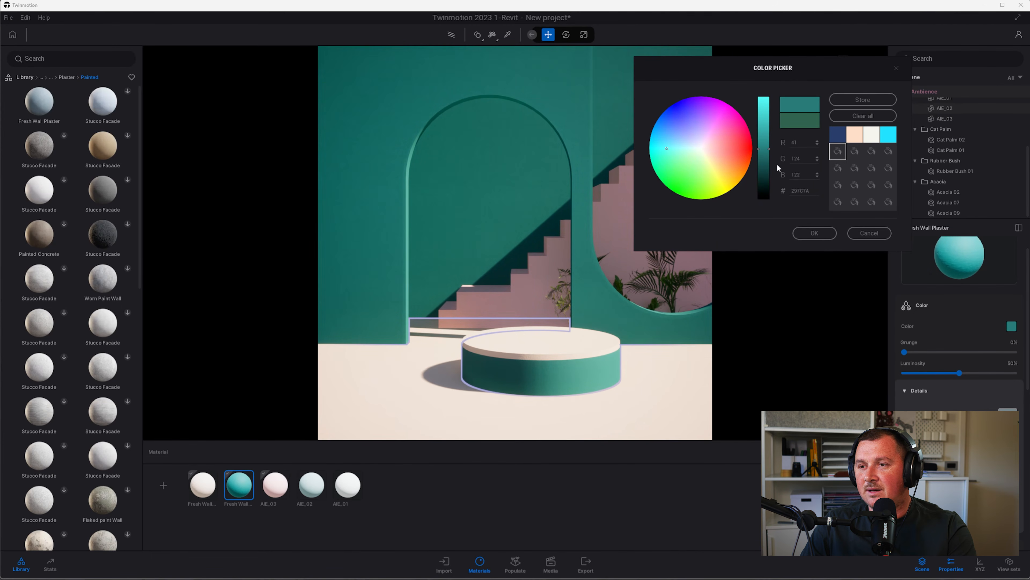
{"action": "left_click", "coordinate": [811, 232]}
{"action": "right_click", "coordinate": [233, 495]}
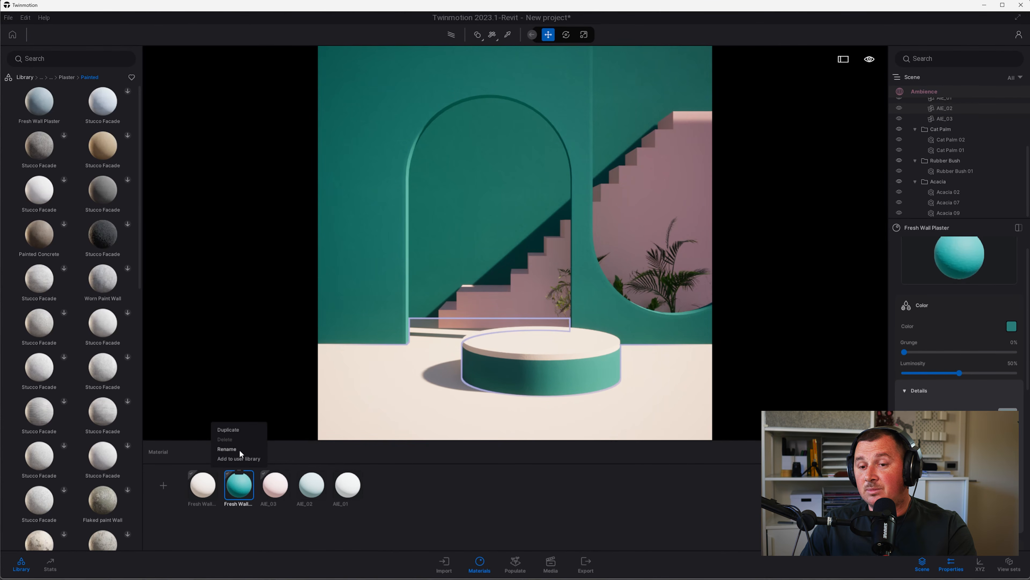
{"action": "left_click", "coordinate": [223, 431]}
{"action": "left_click", "coordinate": [191, 491]}
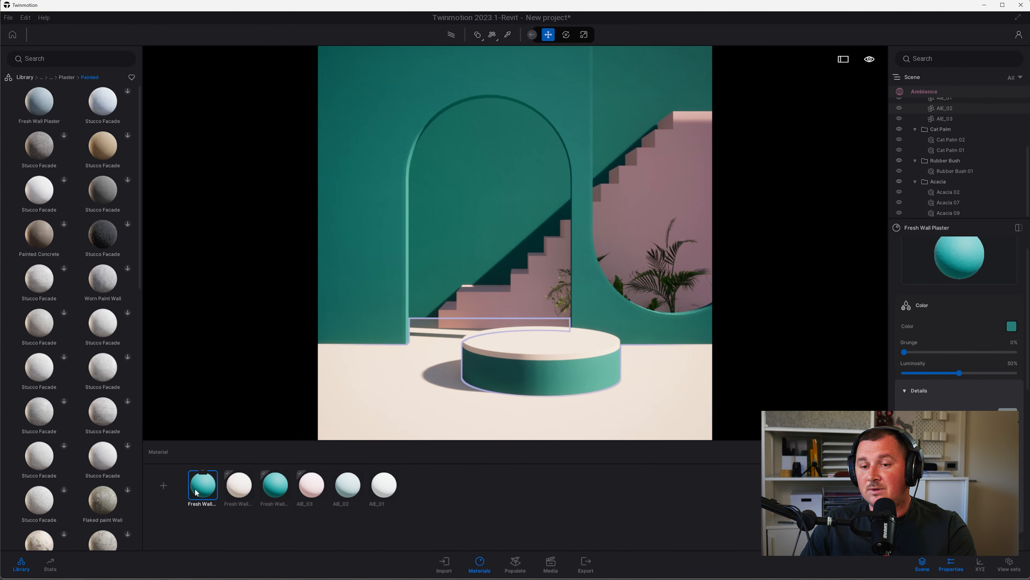
{"action": "left_click", "coordinate": [1011, 327]}
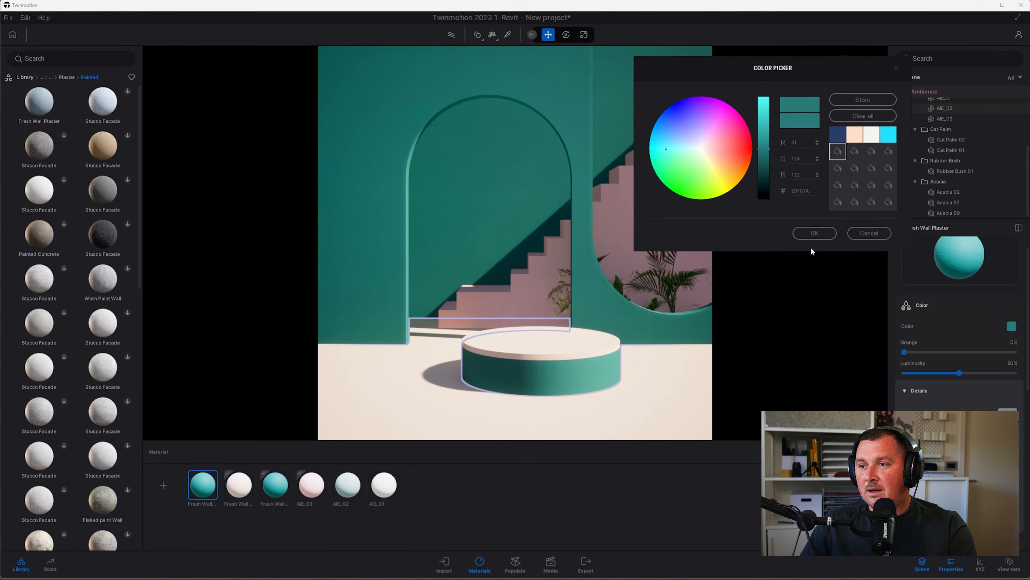
{"action": "mouse_move", "coordinate": [713, 148]}
{"action": "left_mouse_down"}
{"action": "mouse_move", "coordinate": [768, 142]}
{"action": "mouse_move", "coordinate": [768, 130]}
{"action": "left_mouse_up"}
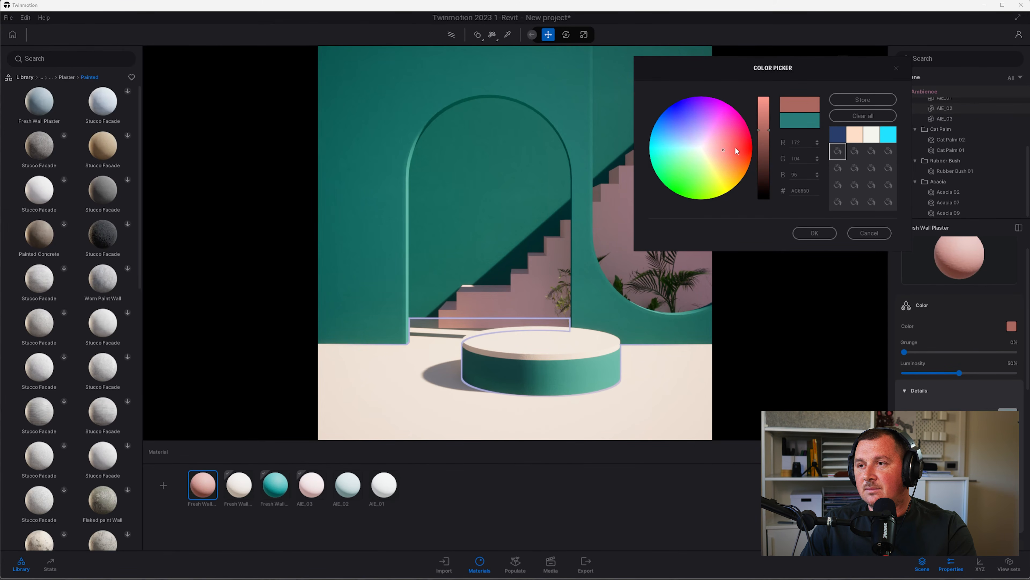
Apply the pink plaster to the stairs, lighten it to salmon FF9A8E, and show Image2's settings
{"action": "left_click", "coordinate": [805, 233]}
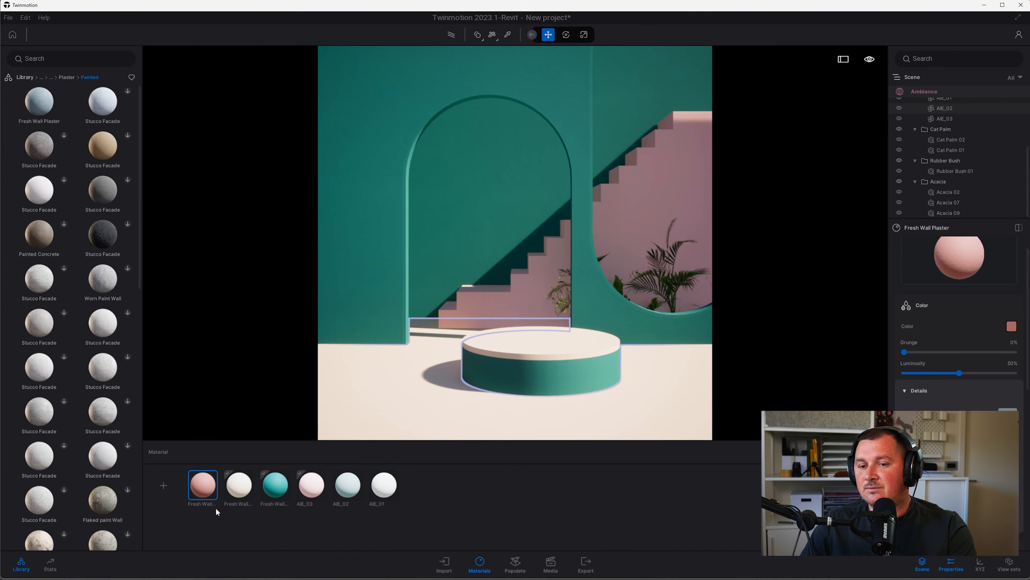
{"action": "left_click_drag", "start_coordinate": [201, 492], "coordinate": [539, 283]}
{"action": "left_click_drag", "start_coordinate": [641, 197], "coordinate": [641, 197]}
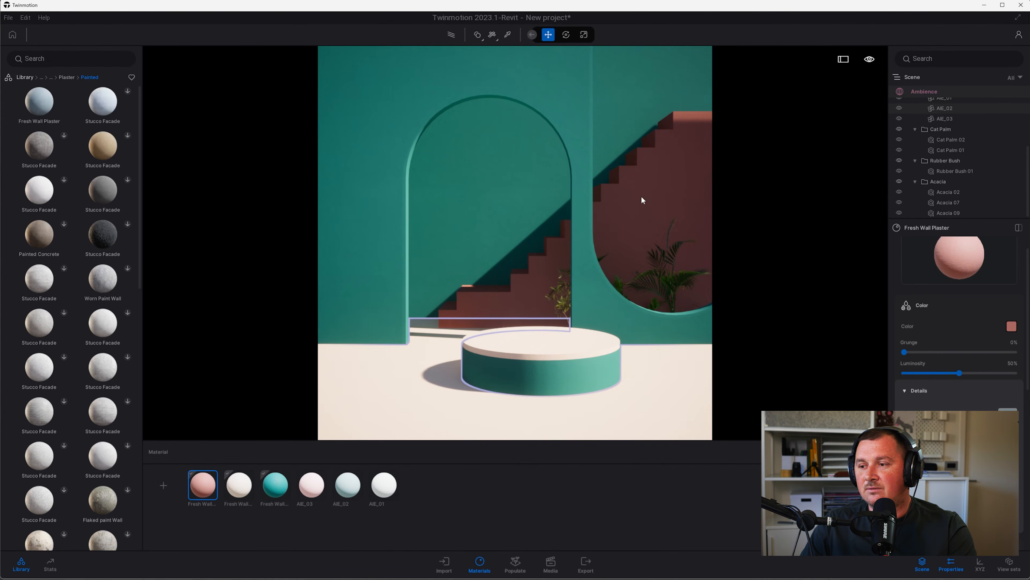
{"action": "left_click", "coordinate": [1011, 328]}
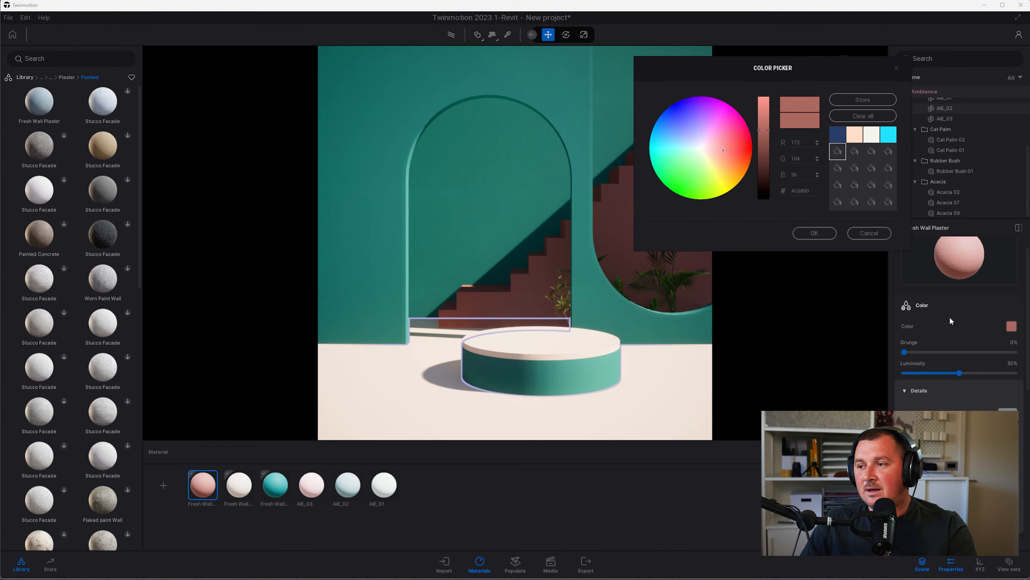
{"action": "left_click_drag", "start_coordinate": [766, 128], "coordinate": [766, 96]}
{"action": "left_click_drag", "start_coordinate": [698, 74], "coordinate": [256, 112]}
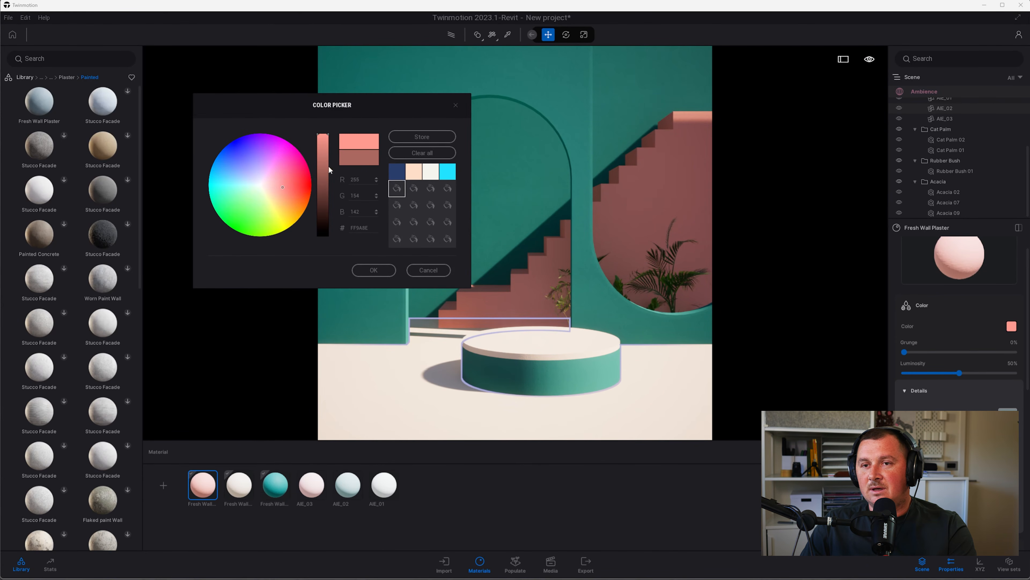
{"action": "left_click", "coordinate": [374, 271]}
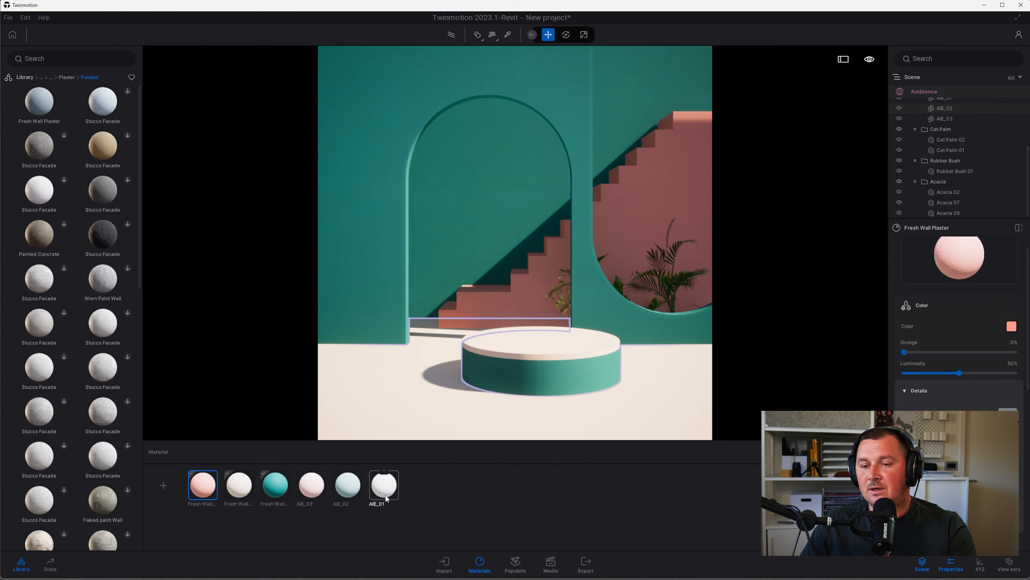
{"action": "left_click", "coordinate": [551, 563]}
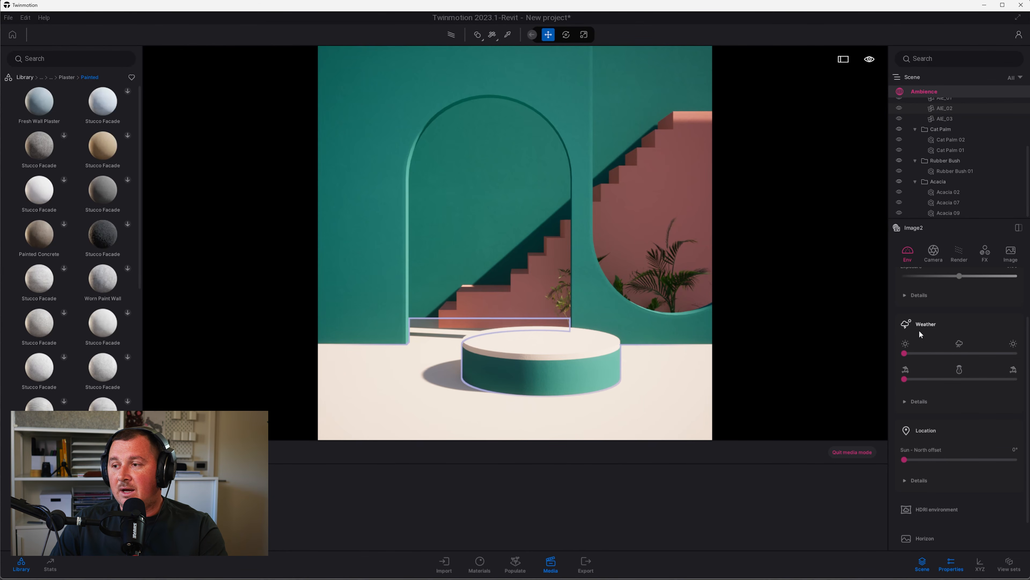
Swing the sun's north offset to 166° so the shadows fall in a new direction
{"action": "scroll", "coordinate": [920, 330], "scroll_direction": "down", "scroll_amount": 1}
{"action": "mouse_move", "coordinate": [915, 420]}
{"action": "mouse_move", "coordinate": [904, 422]}
{"action": "left_mouse_down"}
{"action": "mouse_move", "coordinate": [914, 418]}
{"action": "mouse_move", "coordinate": [905, 421]}
{"action": "left_mouse_up"}
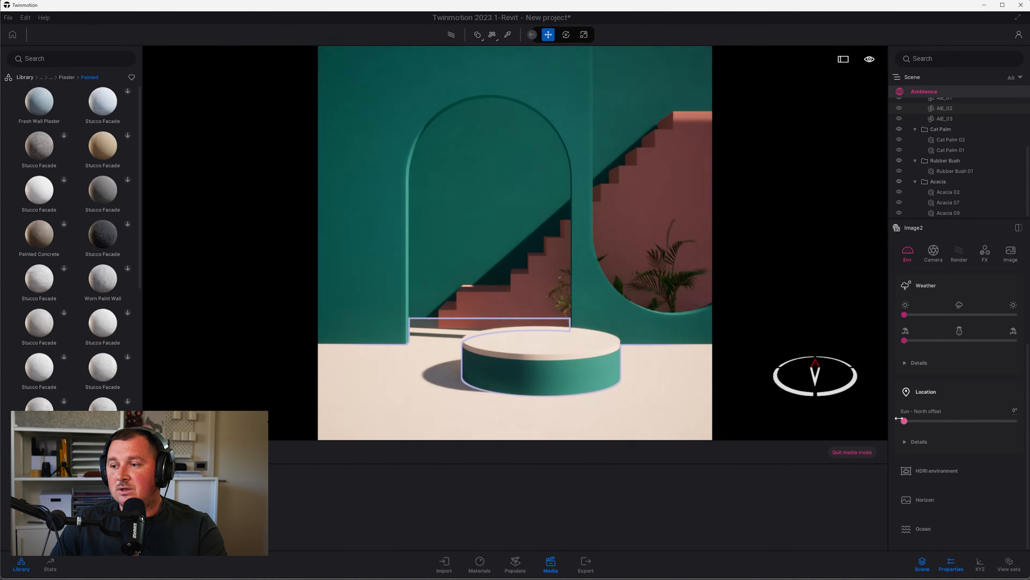
{"action": "left_click_drag", "start_coordinate": [904, 421], "coordinate": [919, 442]}
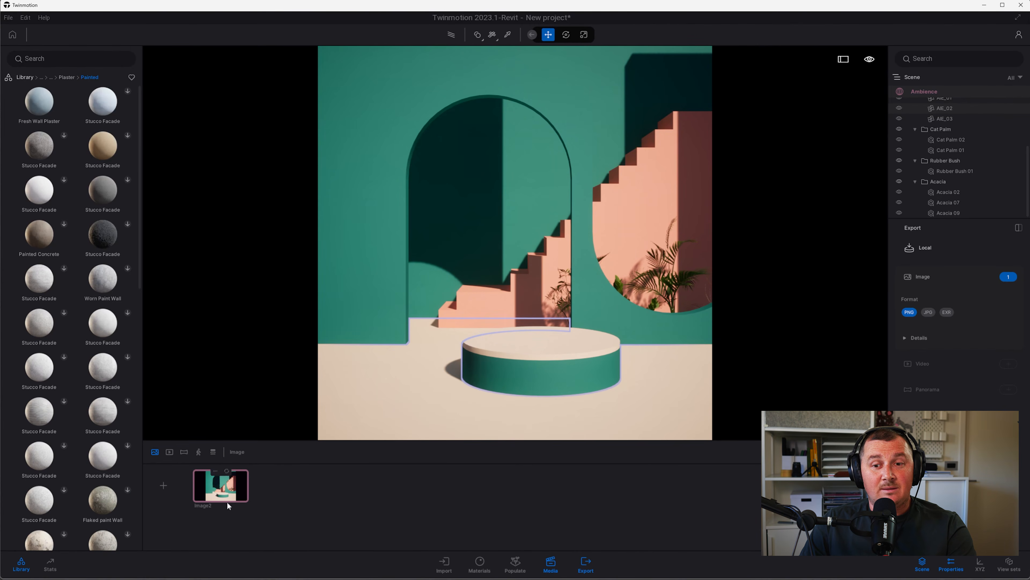
{"action": "mouse_move", "coordinate": [219, 497]}
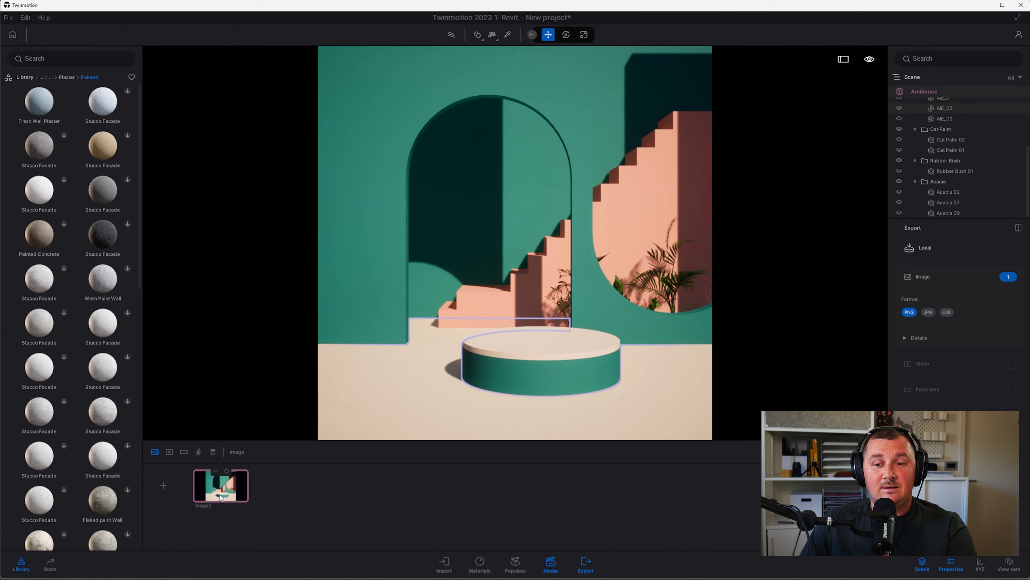
Duplicate the Image2 shot, select the copy and expand its HDRI environment options, checking the reference image
{"action": "left_click", "coordinate": [214, 474]}
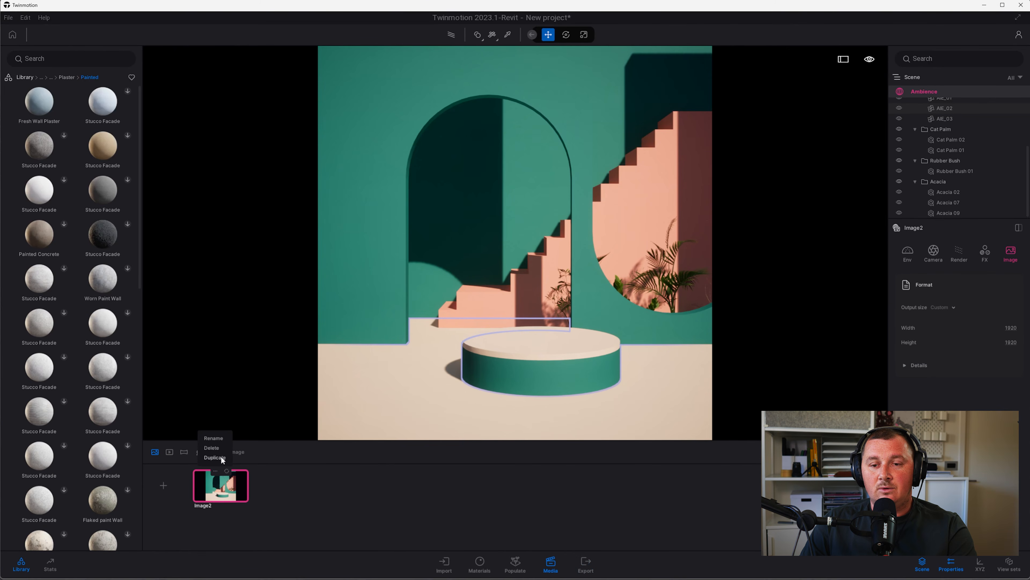
{"action": "left_click", "coordinate": [215, 436]}
{"action": "left_click", "coordinate": [275, 487]}
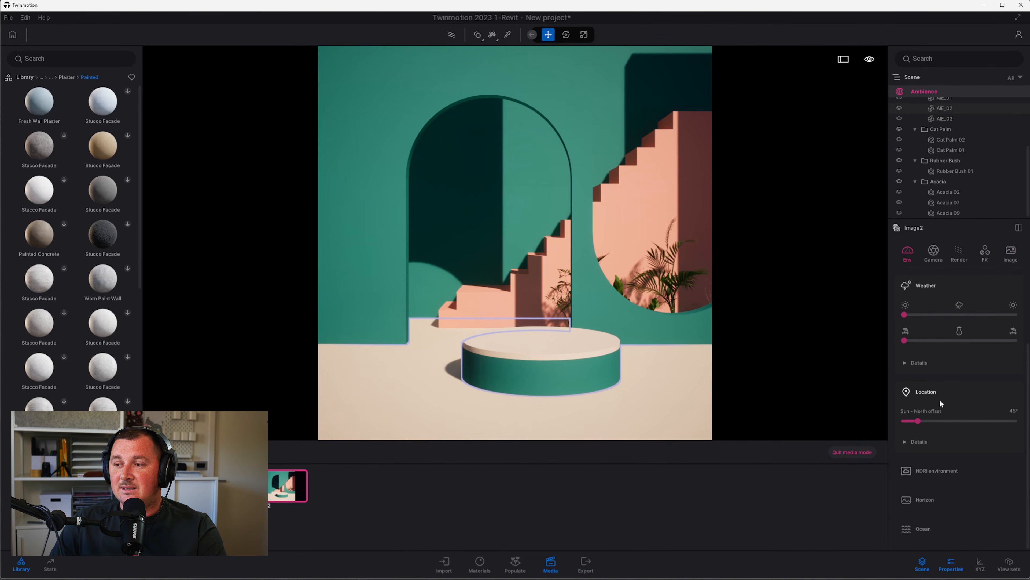
{"action": "left_click", "coordinate": [925, 468]}
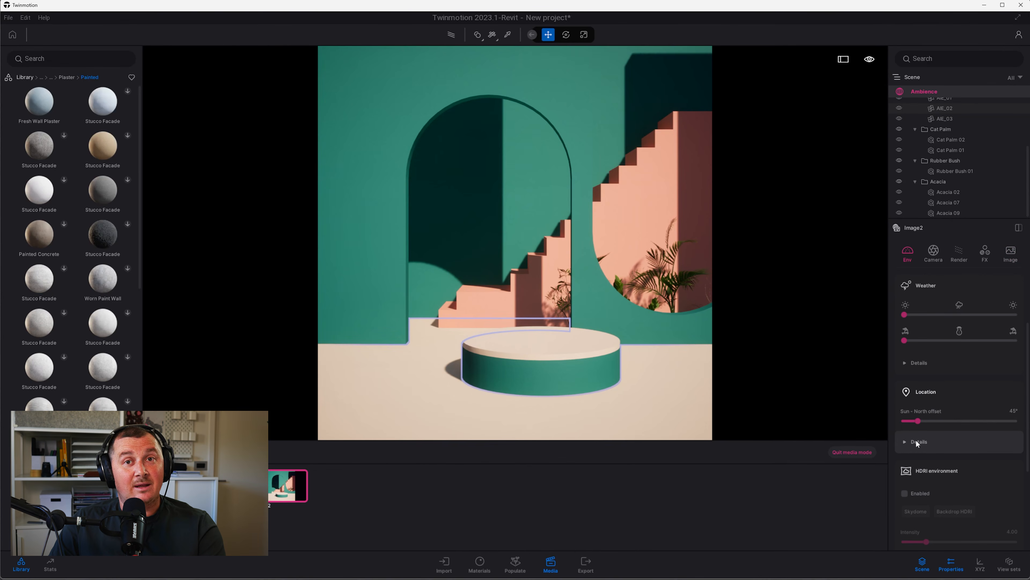
{"action": "key", "text": "alt+Tab"}
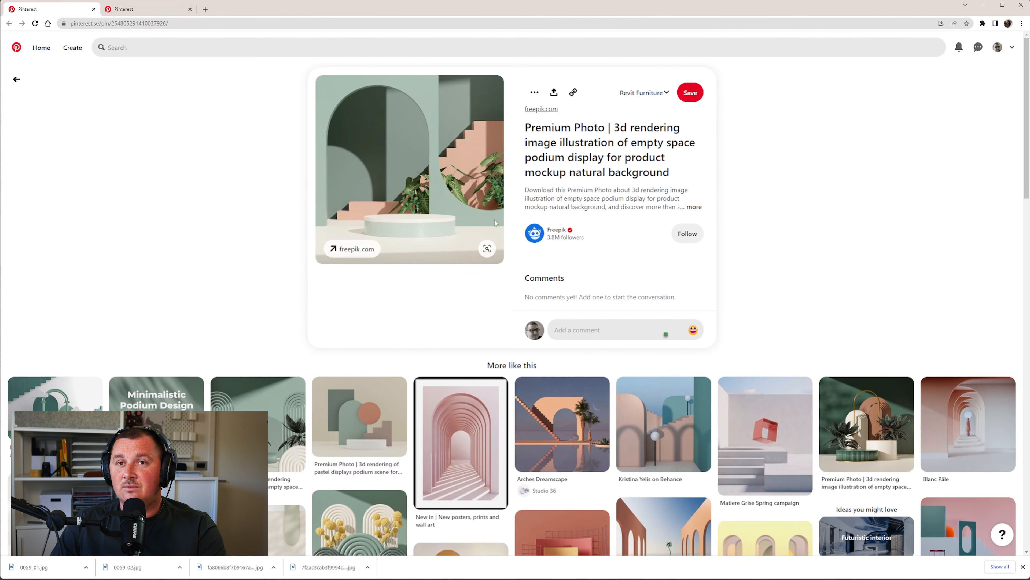
{"action": "key", "text": "alt+Tab"}
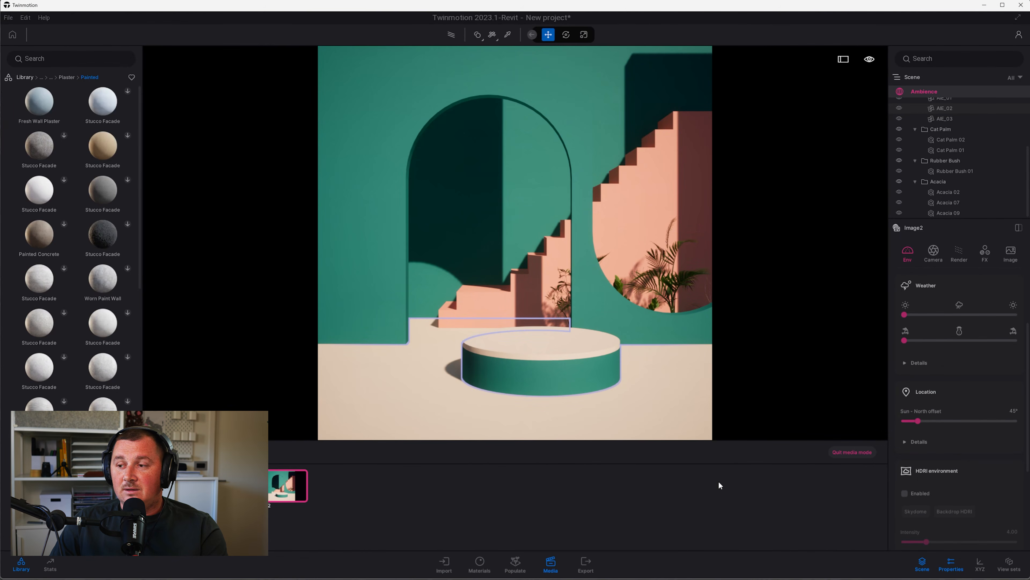
Enable HDRI lighting with the Studio15 studio HDRI, rotated 121° at about 5.9 intensity
{"action": "left_click", "coordinate": [921, 490]}
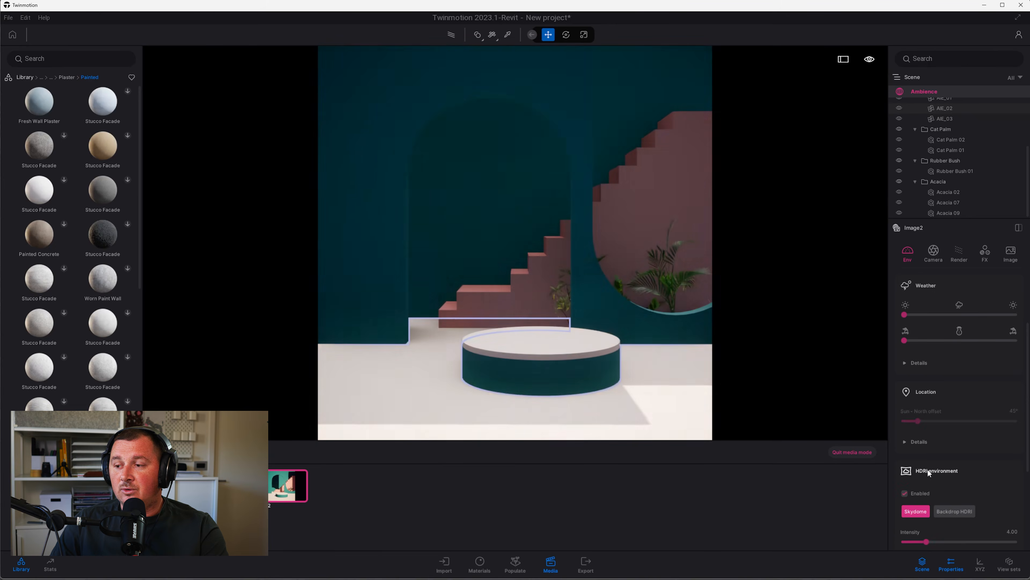
{"action": "scroll", "coordinate": [932, 487], "scroll_direction": "down", "scroll_amount": 1}
{"action": "scroll", "coordinate": [931, 503], "scroll_direction": "down", "scroll_amount": 5}
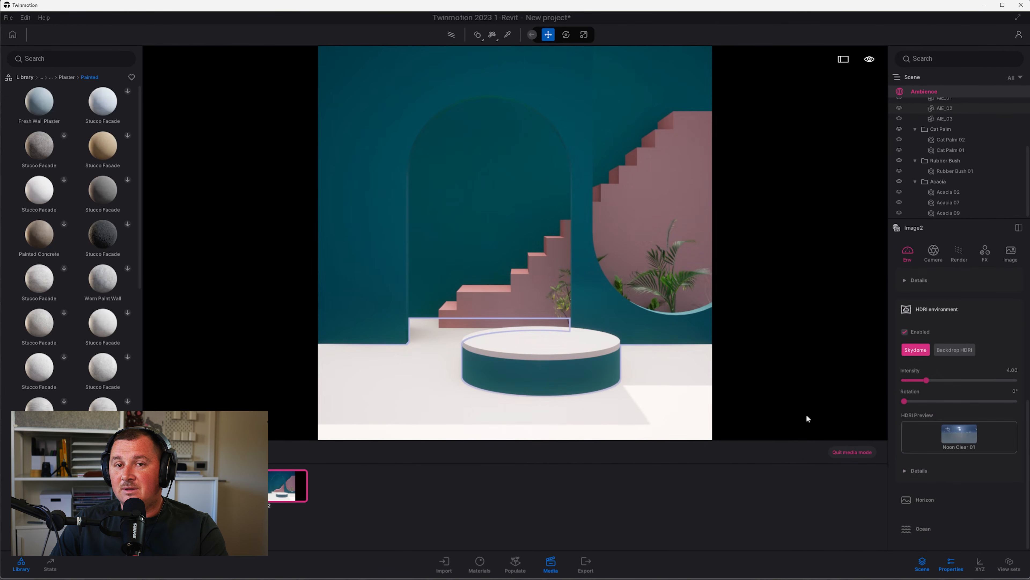
{"action": "left_click", "coordinate": [22, 77]}
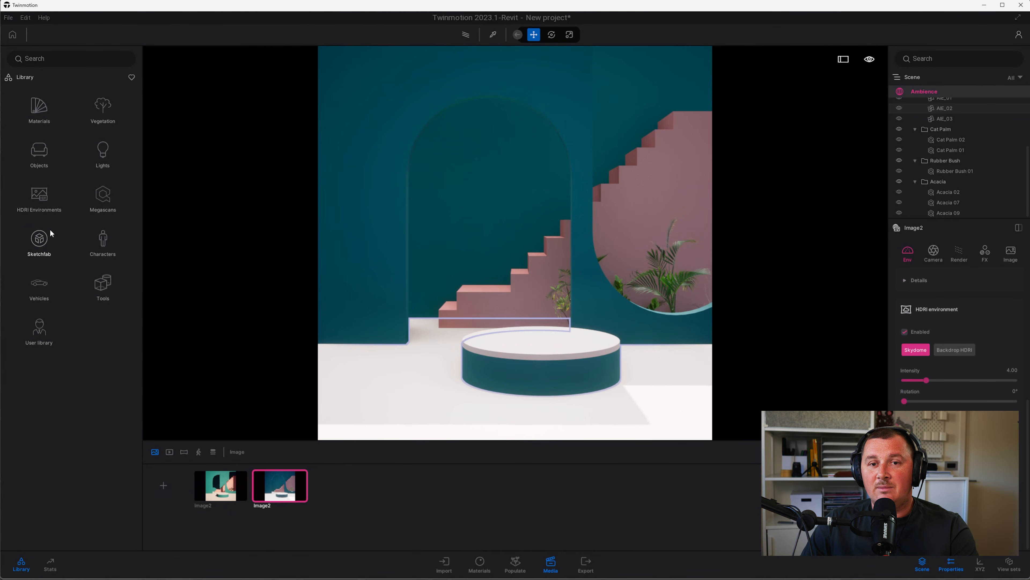
{"action": "left_click", "coordinate": [39, 194]}
{"action": "left_click", "coordinate": [102, 151]}
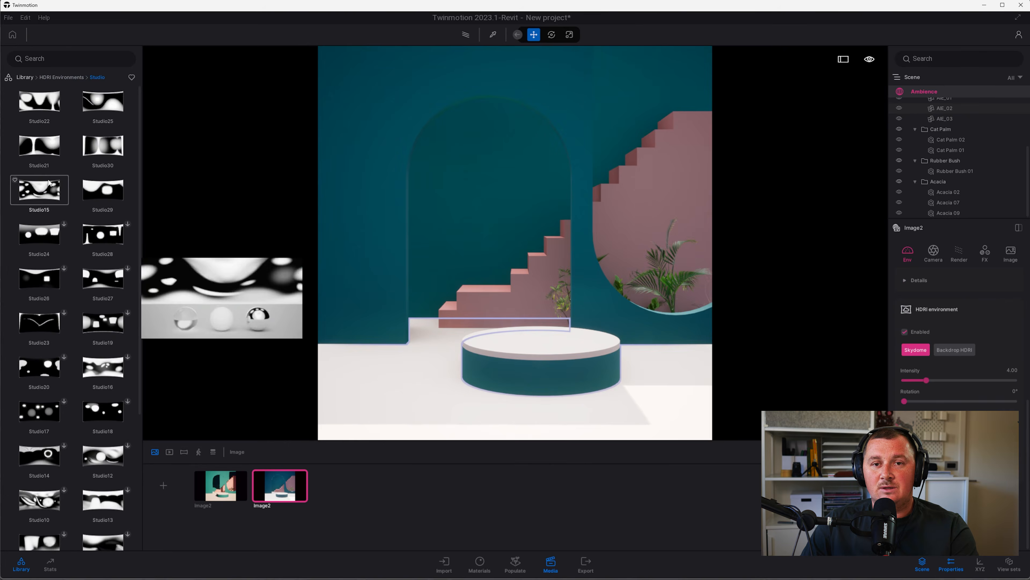
{"action": "left_click_drag", "start_coordinate": [50, 257], "coordinate": [972, 447]}
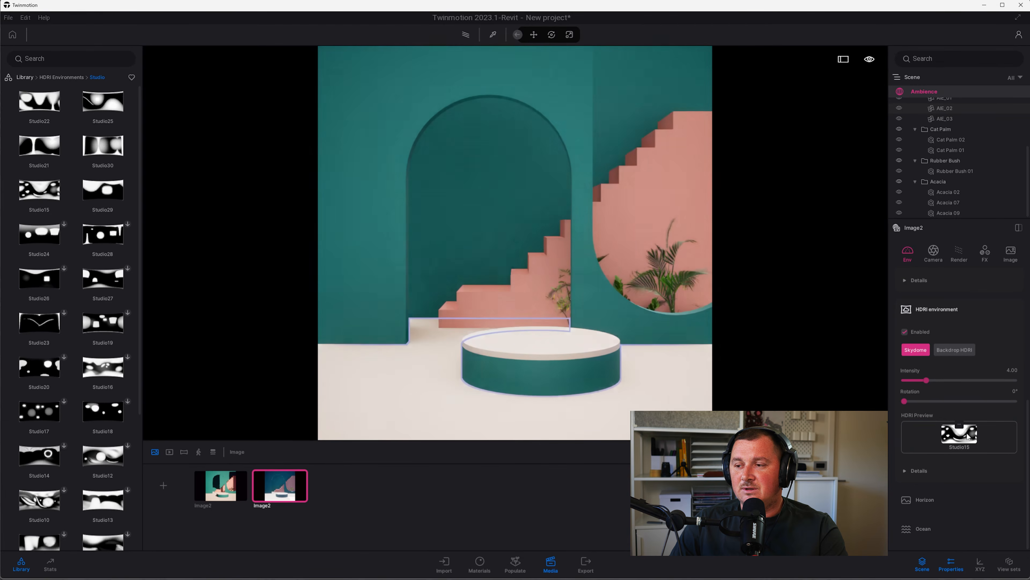
{"action": "left_click_drag", "start_coordinate": [904, 401], "coordinate": [947, 403]}
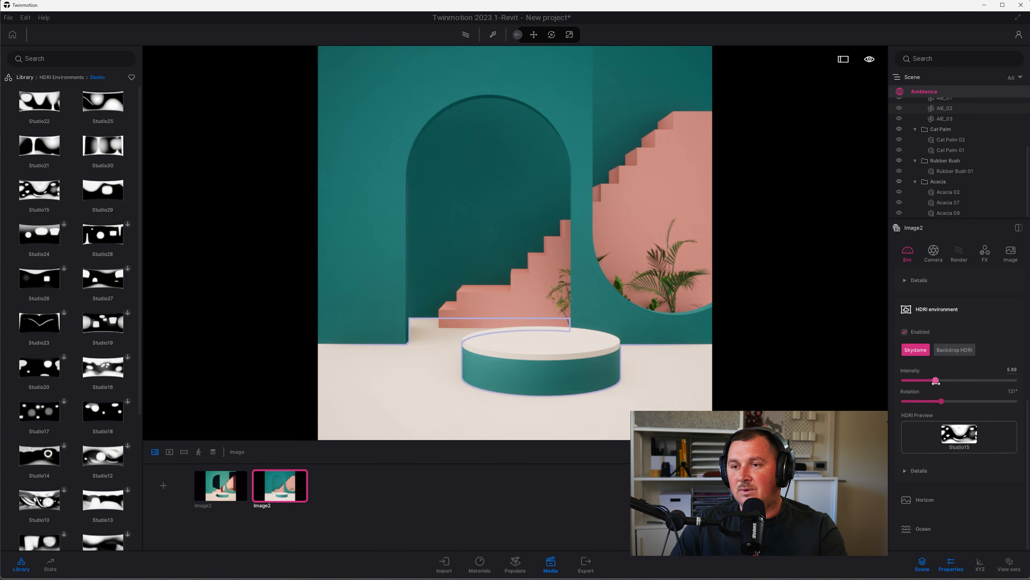
{"action": "left_click_drag", "start_coordinate": [959, 386], "coordinate": [935, 385]}
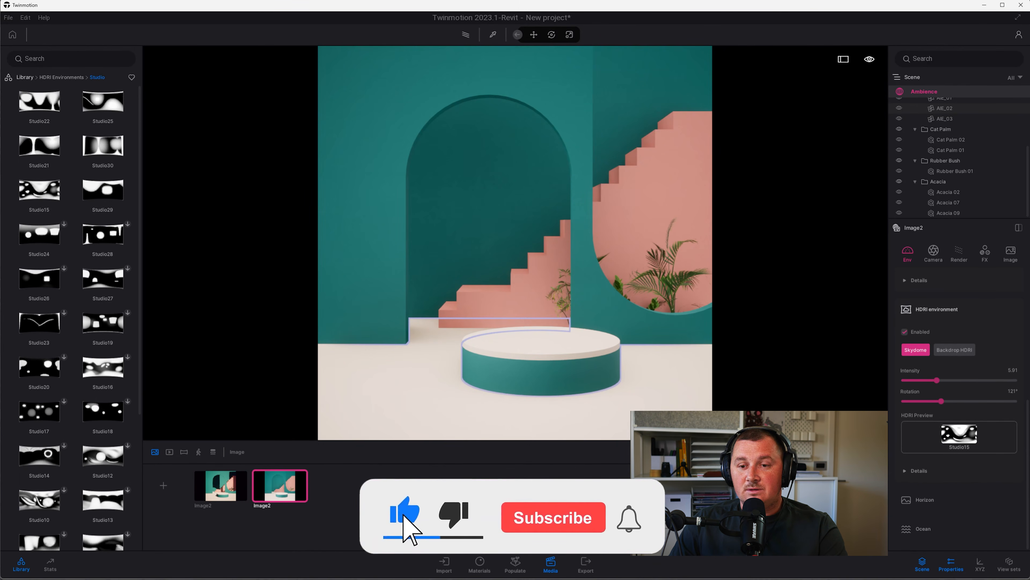
Compare the sunlit original against the studio-lit duplicate and check its 1920 × 1920 output size
{"action": "left_click", "coordinate": [215, 485]}
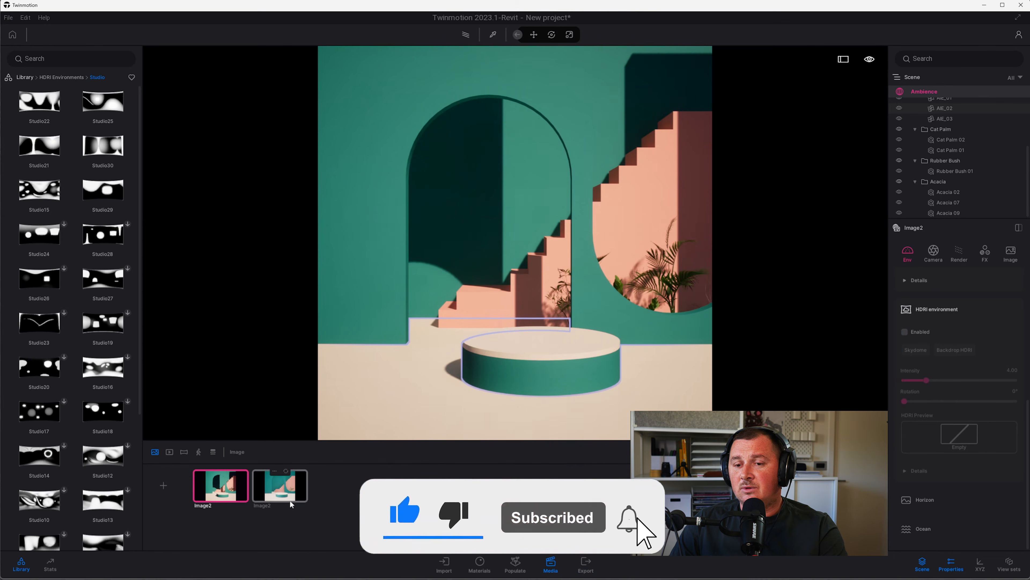
{"action": "left_click", "coordinate": [280, 485]}
{"action": "left_click", "coordinate": [1011, 251]}
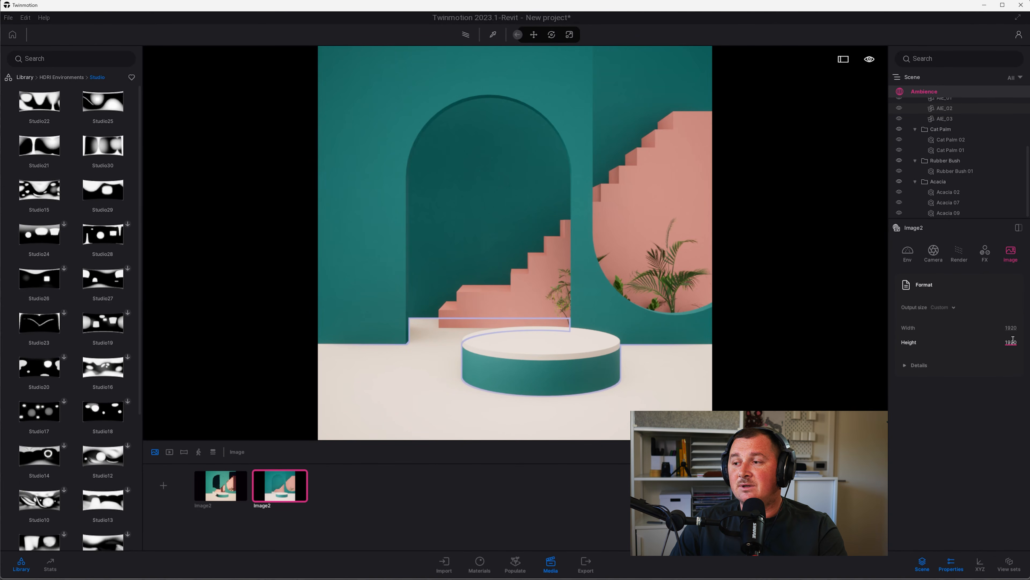
{"action": "left_click", "coordinate": [237, 486]}
{"action": "left_click", "coordinate": [272, 493]}
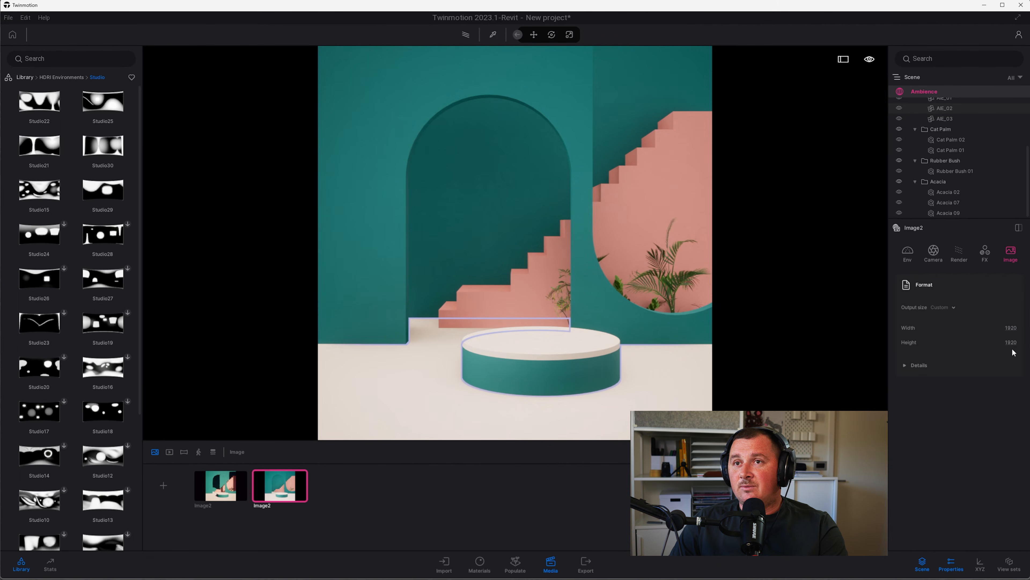
Add both Image2 shots to the export, switch PNG to JPG, and export into the renders folder
{"action": "left_click", "coordinate": [586, 565]}
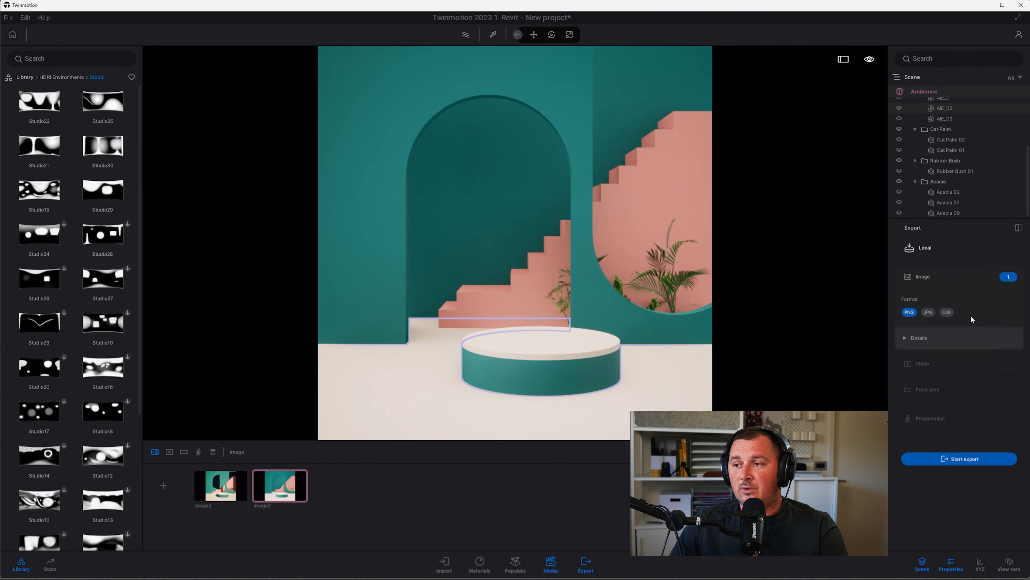
{"action": "left_click", "coordinate": [1012, 278]}
{"action": "left_click", "coordinate": [388, 278]}
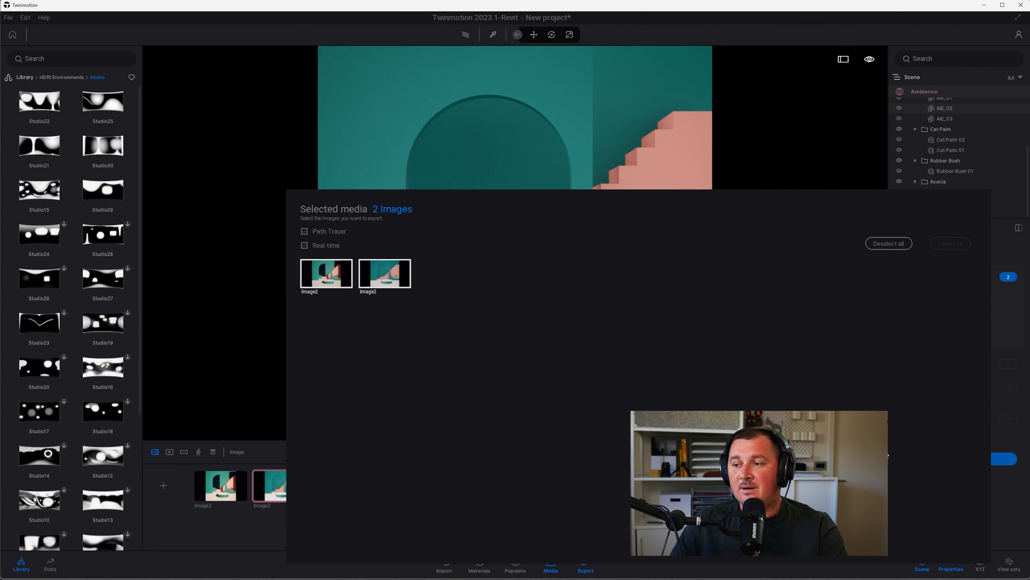
{"action": "left_click", "coordinate": [1005, 485]}
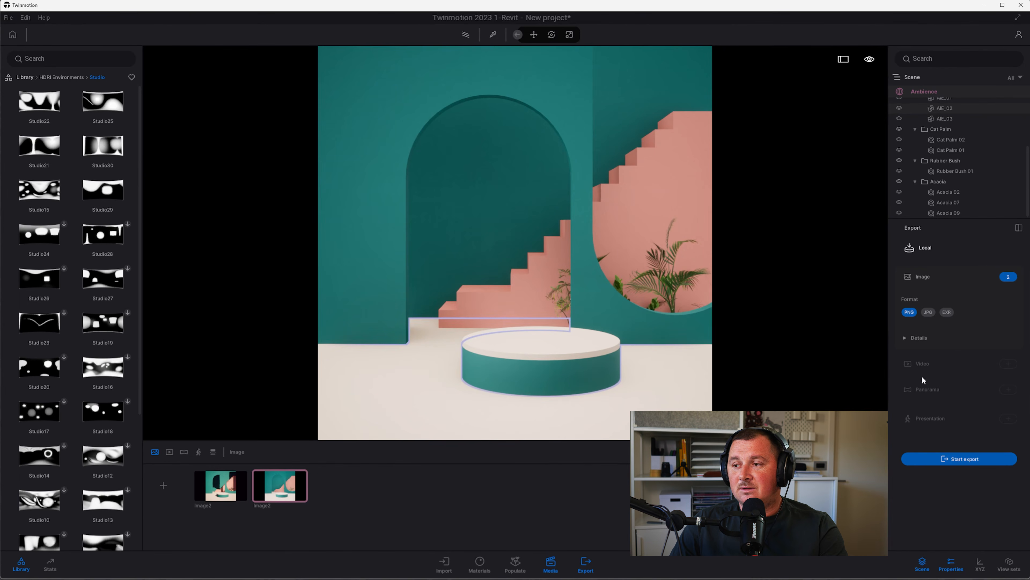
{"action": "left_click", "coordinate": [928, 312]}
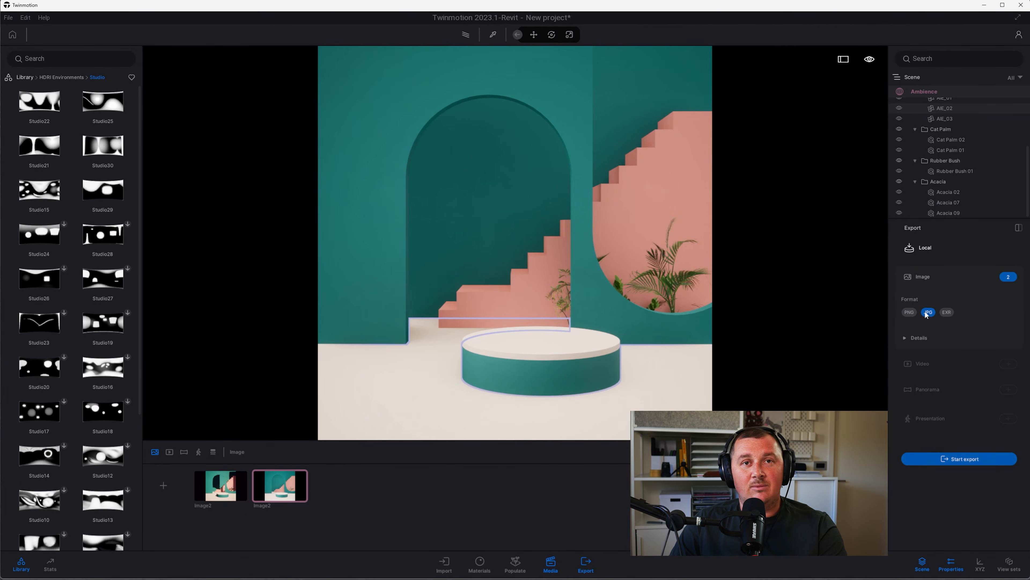
{"action": "left_click", "coordinate": [960, 459]}
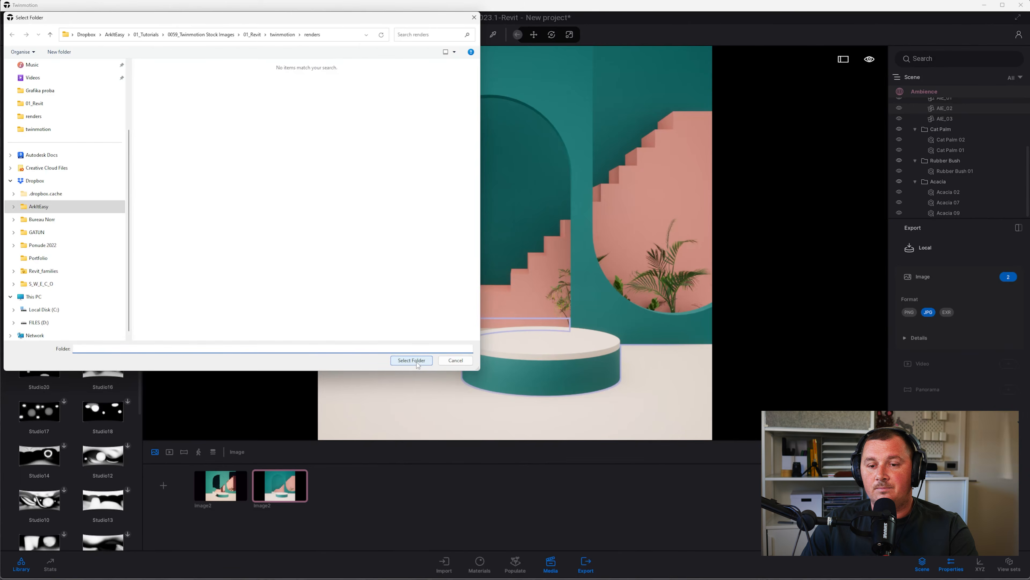
{"action": "left_click", "coordinate": [410, 361]}
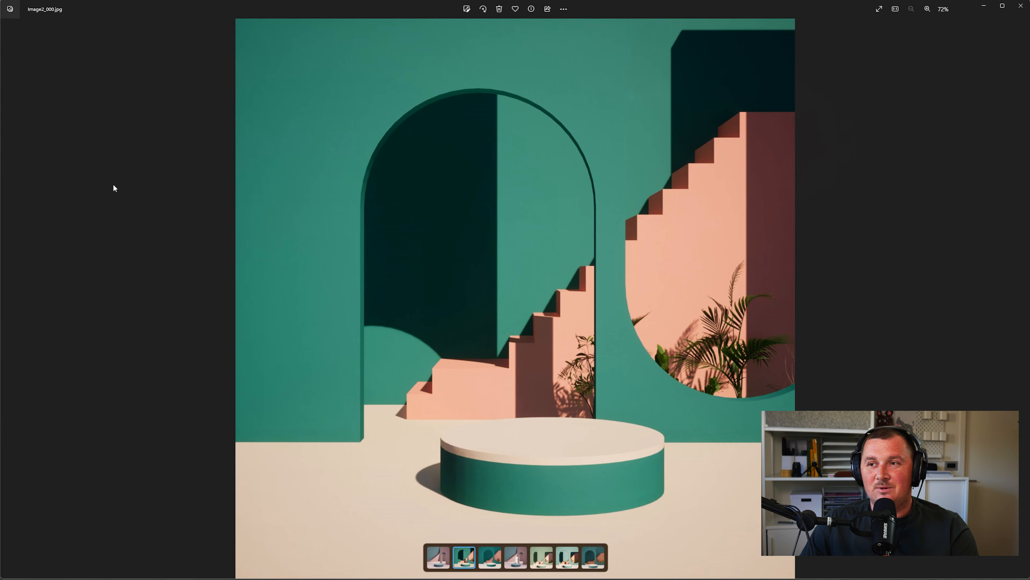
{"action": "key", "text": "Right"}
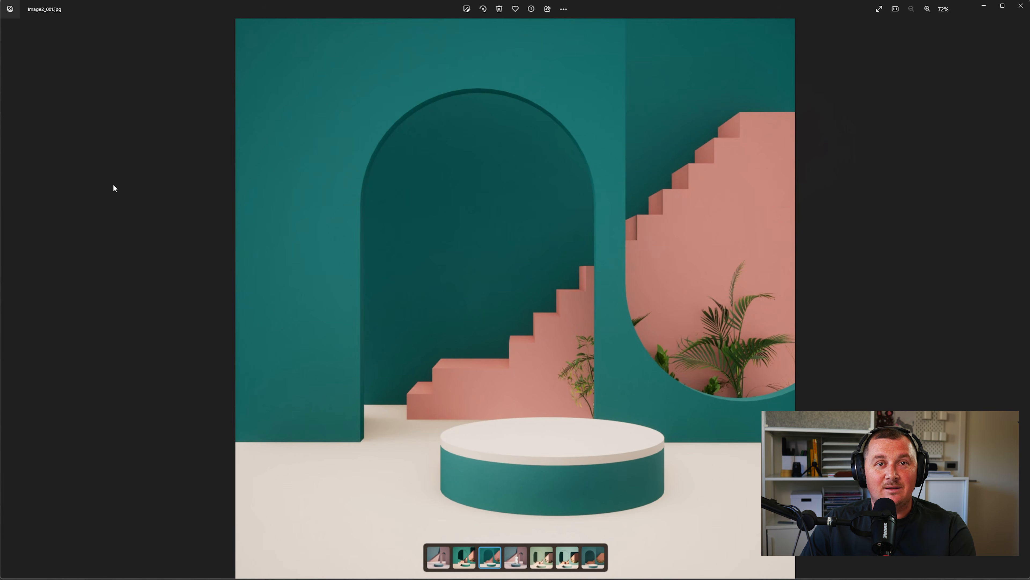
{"action": "key", "text": "Left"}
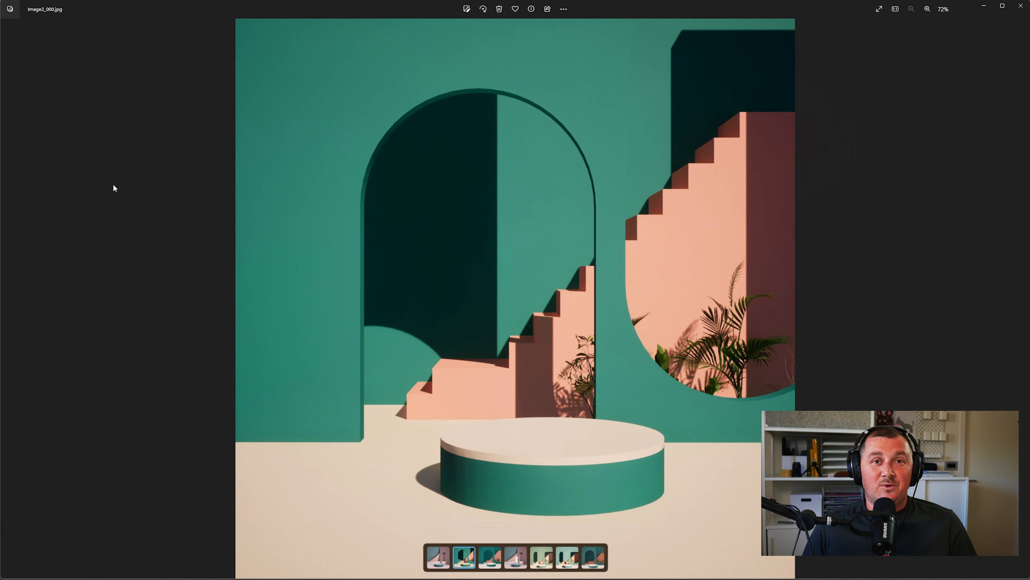